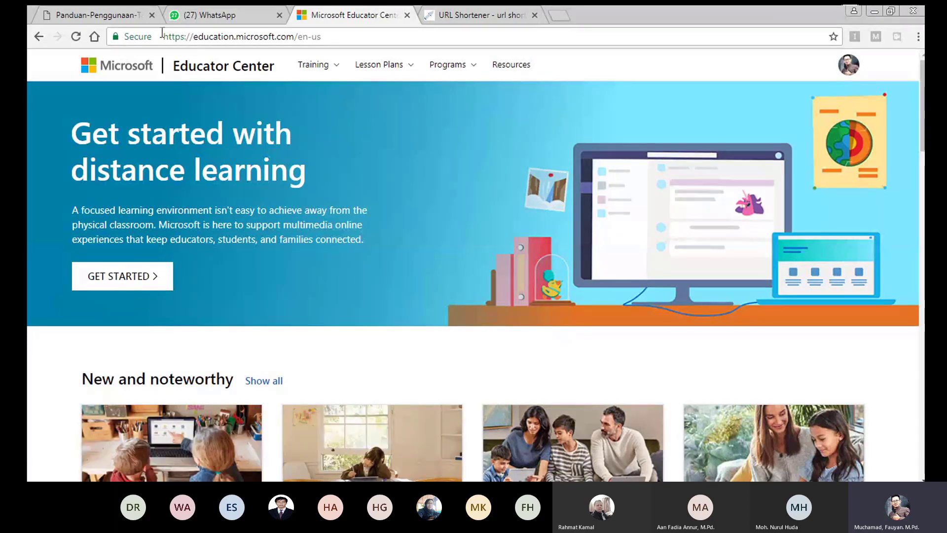
Sign out of the Educator Center account from the avatar menu, then start signing in again
{"action": "left_click", "coordinate": [319, 32]}
{"action": "left_click", "coordinate": [372, 34]}
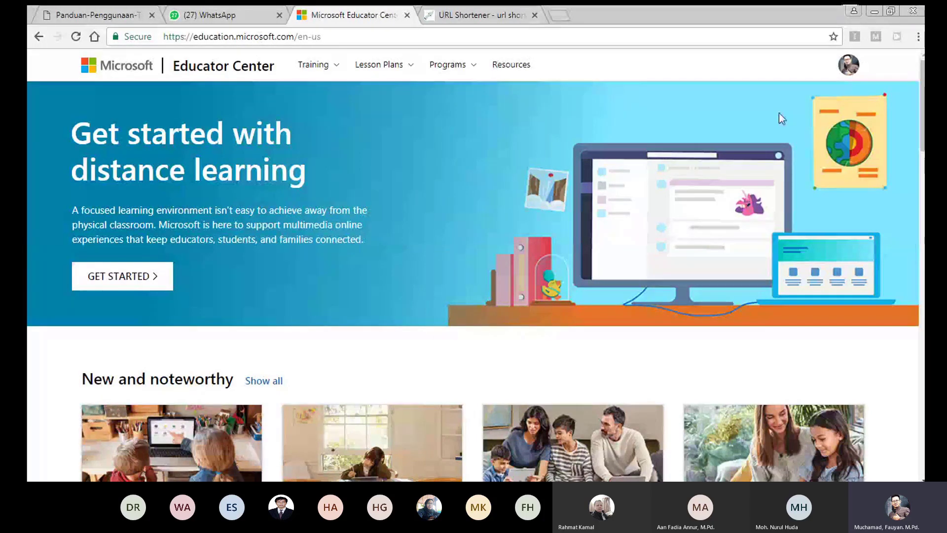
{"action": "left_click", "coordinate": [839, 63]}
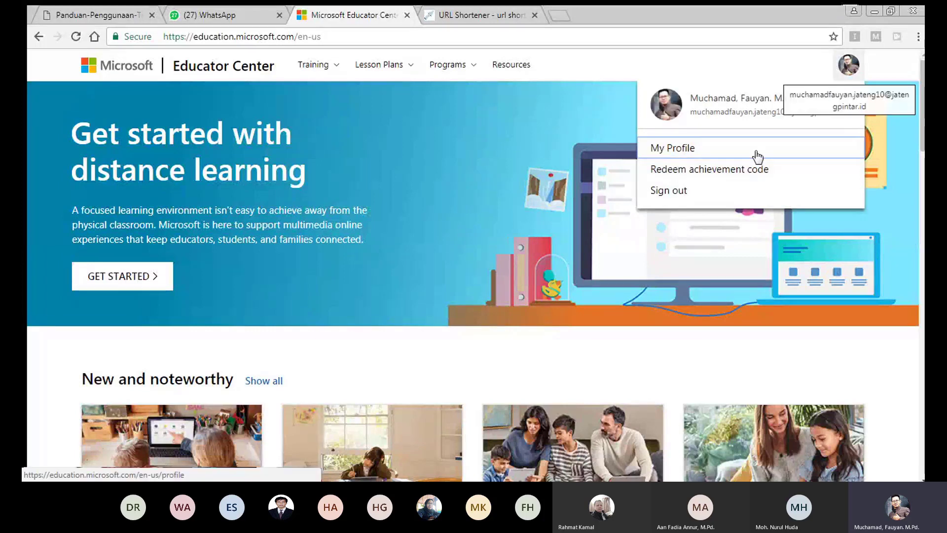
{"action": "left_click", "coordinate": [663, 190]}
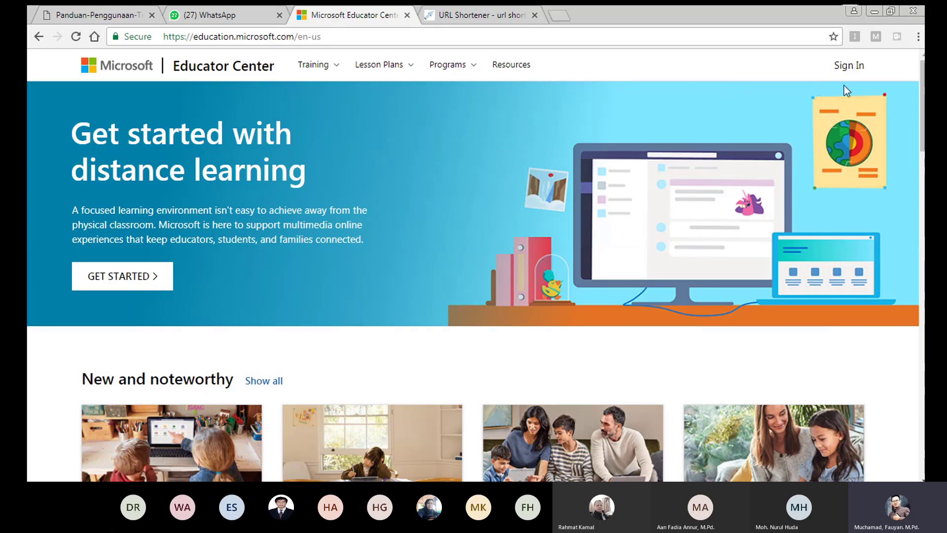
{"action": "left_click", "coordinate": [846, 67]}
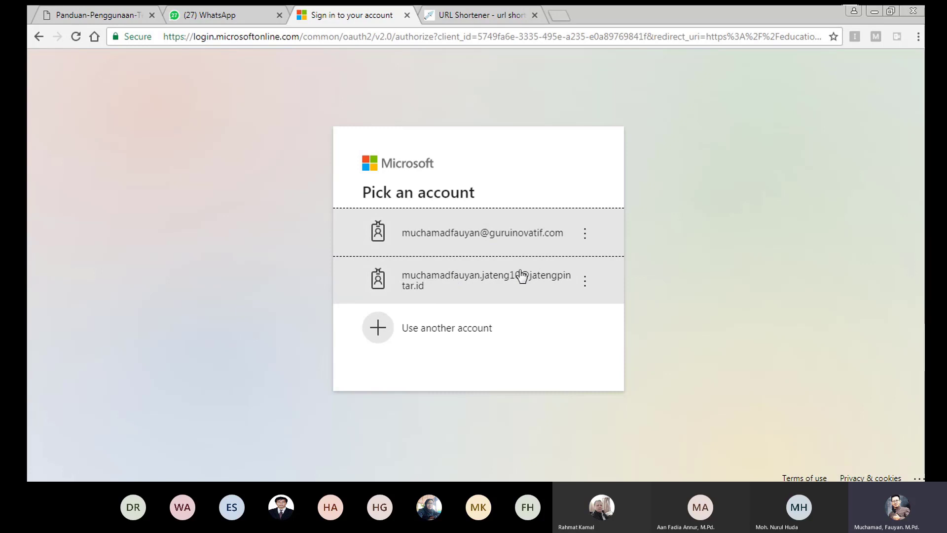
Choose the second saved school account, enter its password, and sign in
{"action": "left_click", "coordinate": [429, 286]}
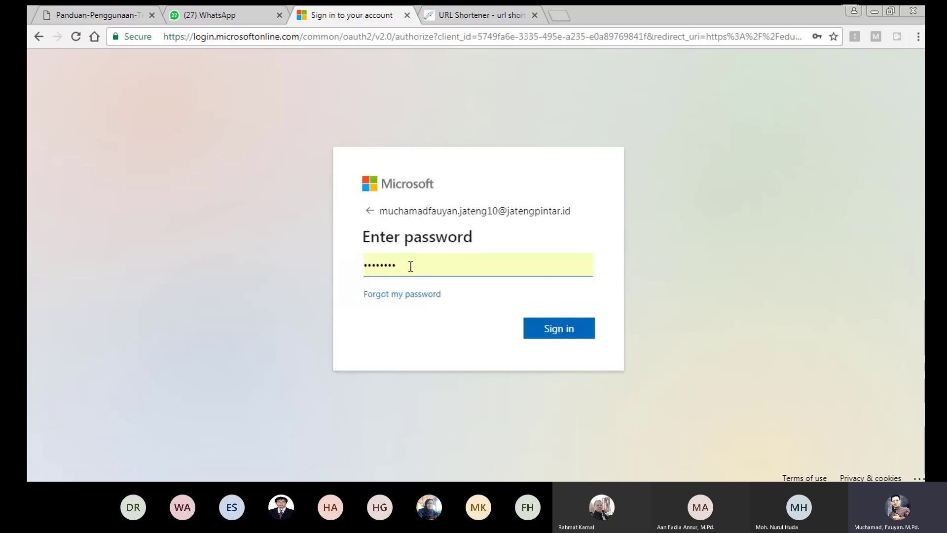
{"action": "left_click", "coordinate": [559, 330]}
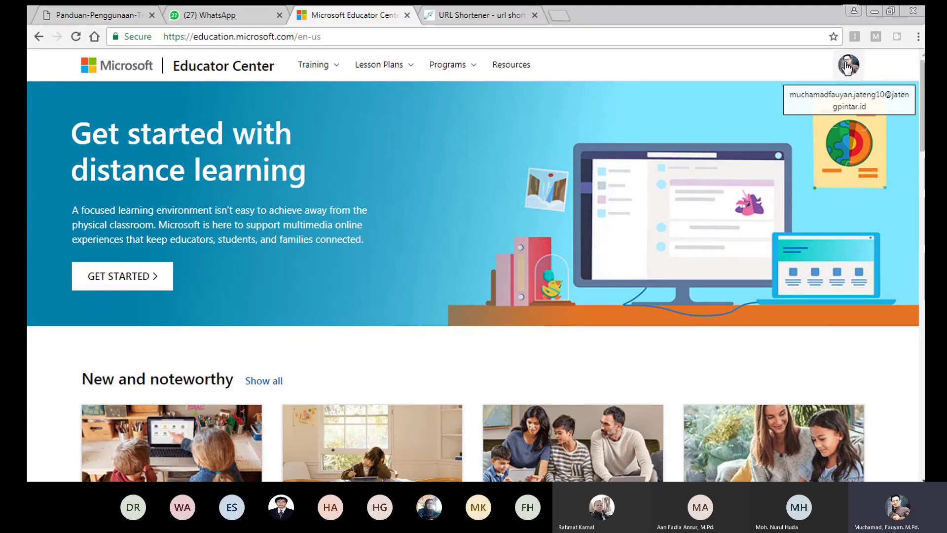
Open the Redeem achievement code form from the avatar menu, then switch to the WhatsApp Web tab
{"action": "left_click", "coordinate": [847, 68]}
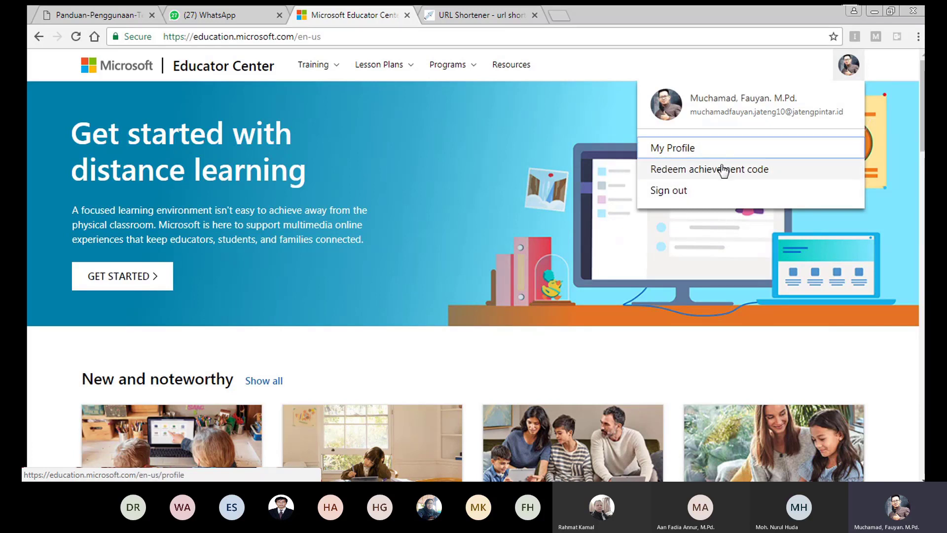
{"action": "left_click", "coordinate": [673, 173]}
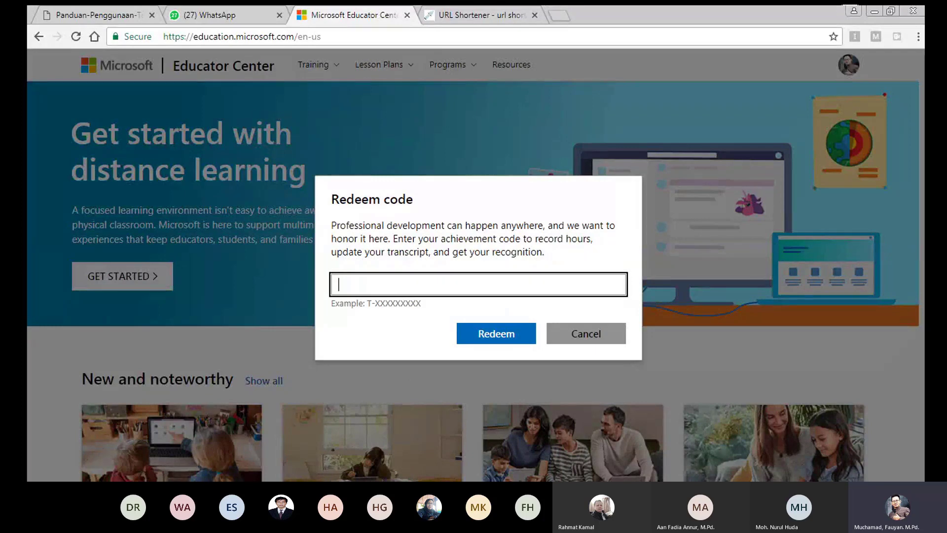
{"action": "left_click", "coordinate": [223, 16]}
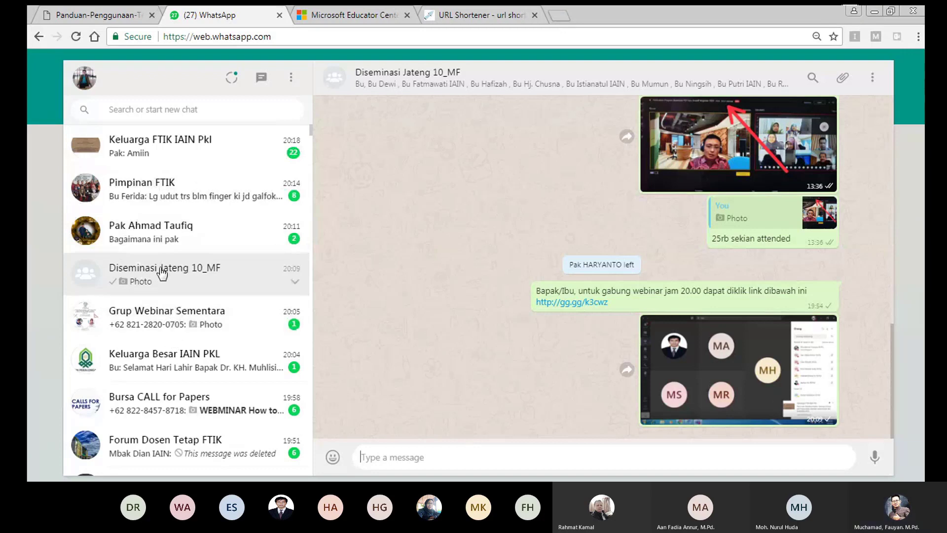
Copy the Code value from the Diseminasi Jateng 10_MF reminder message and return to Educator Center
{"action": "scroll", "coordinate": [586, 300], "scroll_direction": "up", "scroll_amount": 3}
{"action": "scroll", "coordinate": [599, 268], "scroll_direction": "up", "scroll_amount": 7}
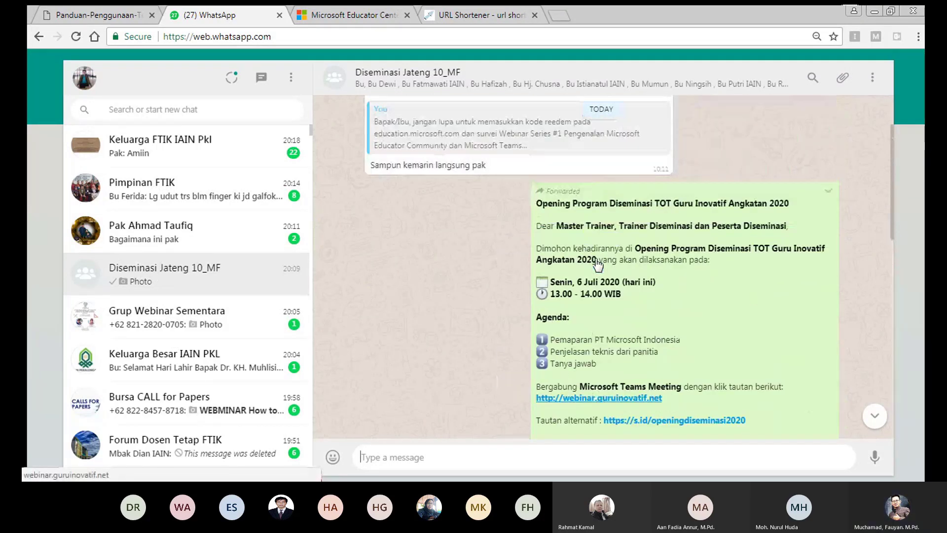
{"action": "scroll", "coordinate": [598, 264], "scroll_direction": "up", "scroll_amount": 7}
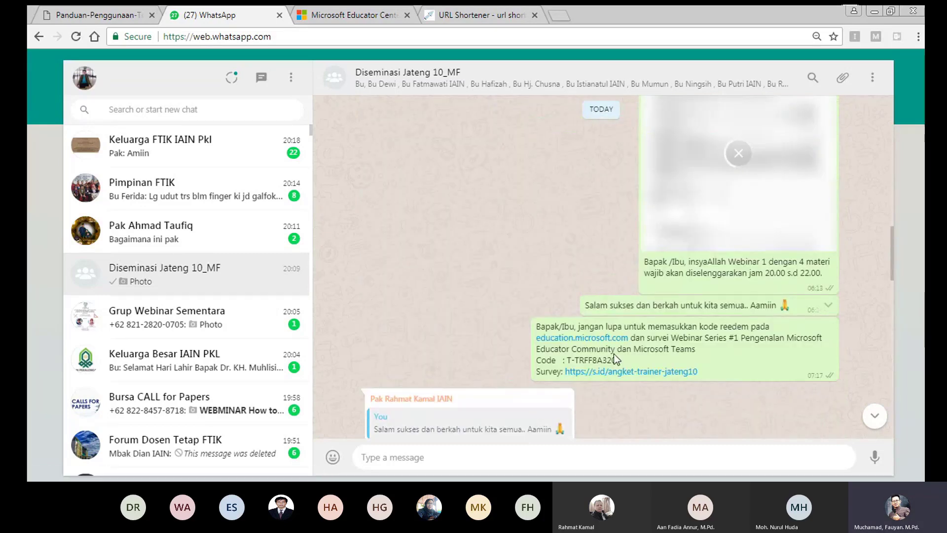
{"action": "left_click_drag", "start_coordinate": [622, 360], "coordinate": [565, 360]}
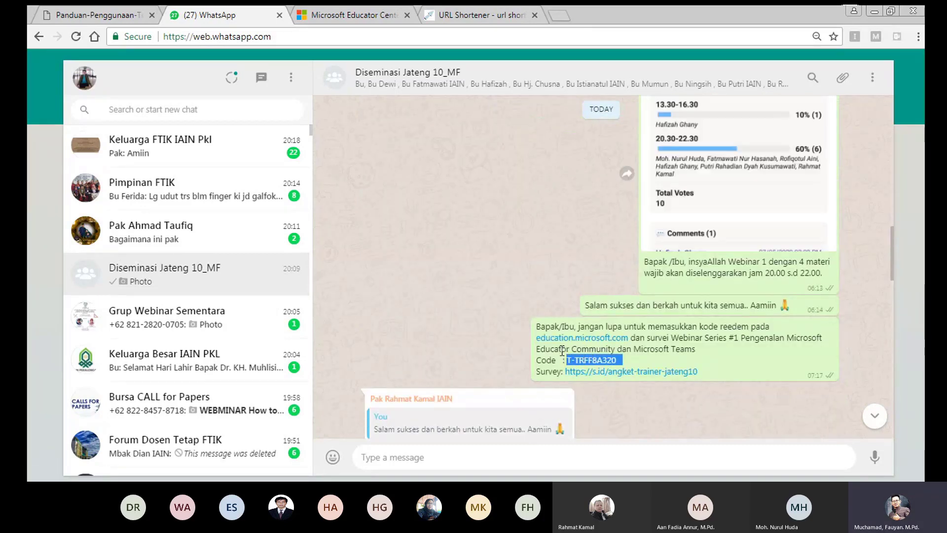
{"action": "right_click", "coordinate": [578, 352]}
{"action": "left_click", "coordinate": [602, 363]}
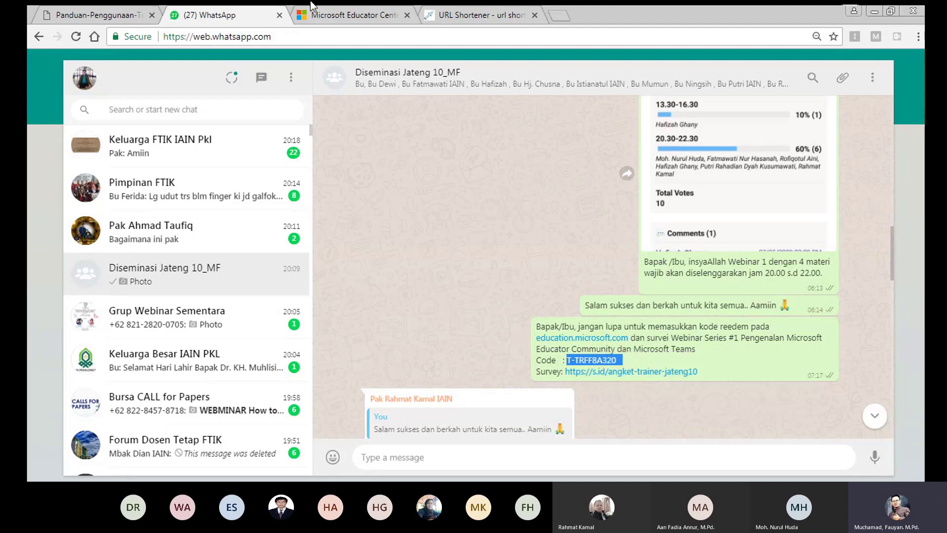
{"action": "left_click", "coordinate": [356, 11]}
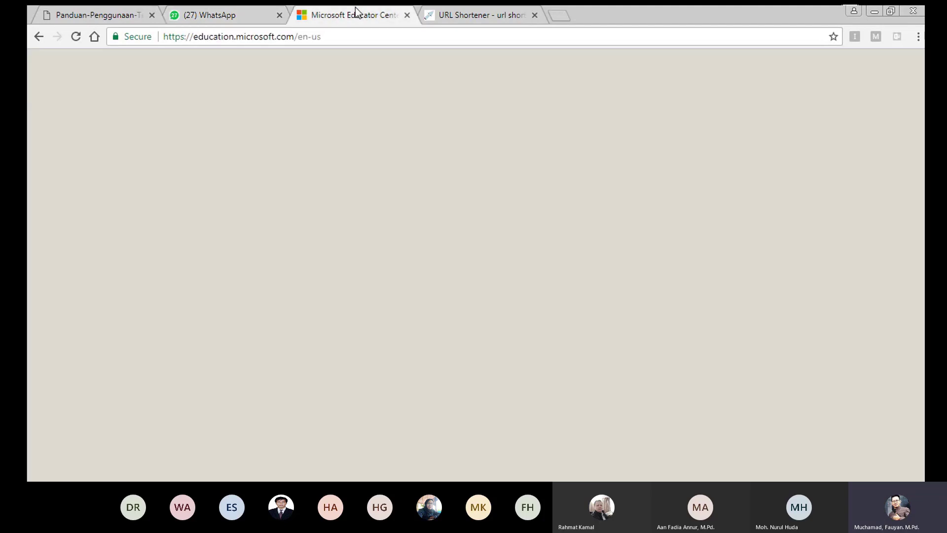
Paste the copied code into Redeem code and submit it, then cancel after the already-redeemed error
{"action": "key", "text": "ctrl+v"}
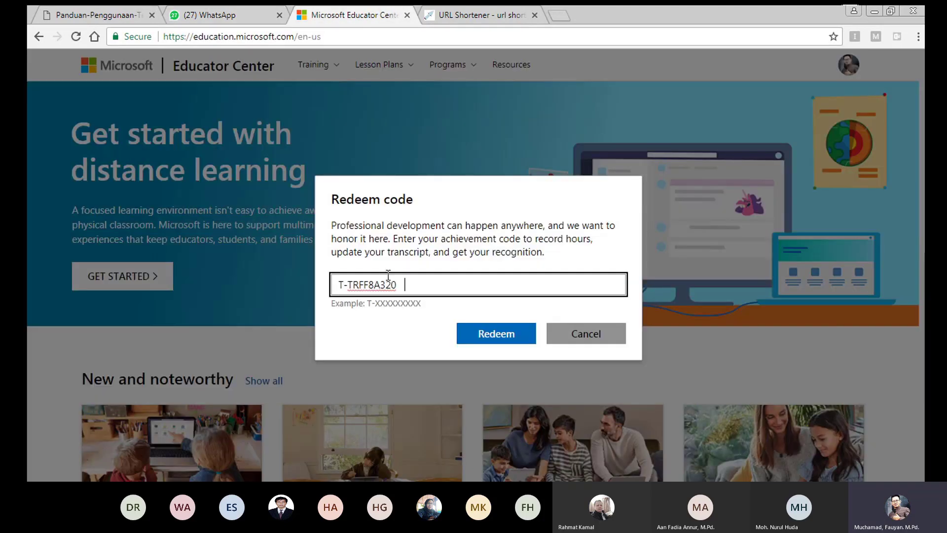
{"action": "left_click", "coordinate": [492, 336]}
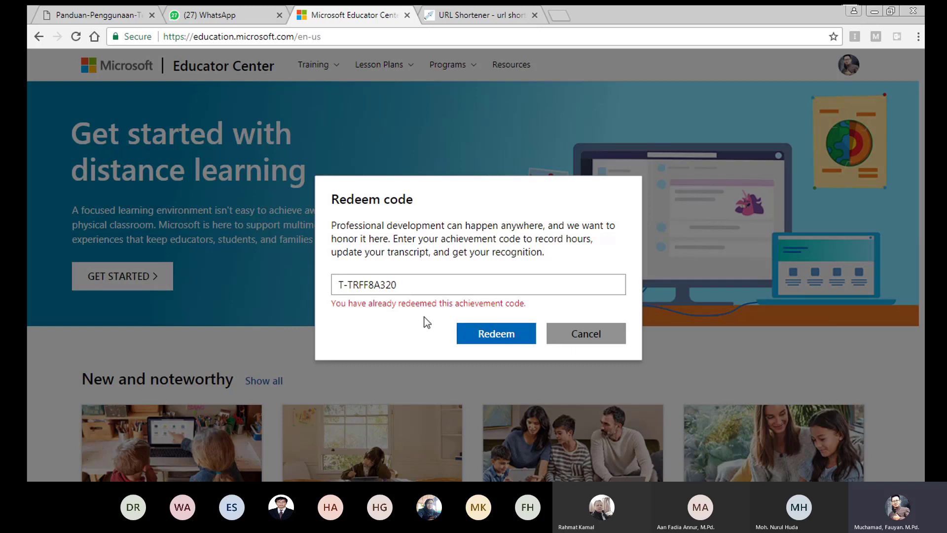
{"action": "left_click", "coordinate": [585, 335]}
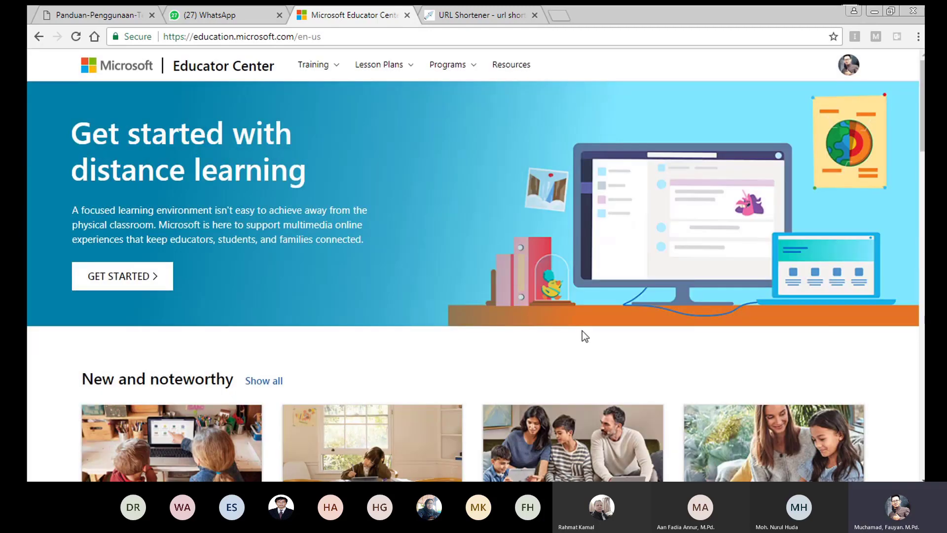
Go to My Profile from the avatar menu and scroll down to the achievements
{"action": "left_click", "coordinate": [848, 65]}
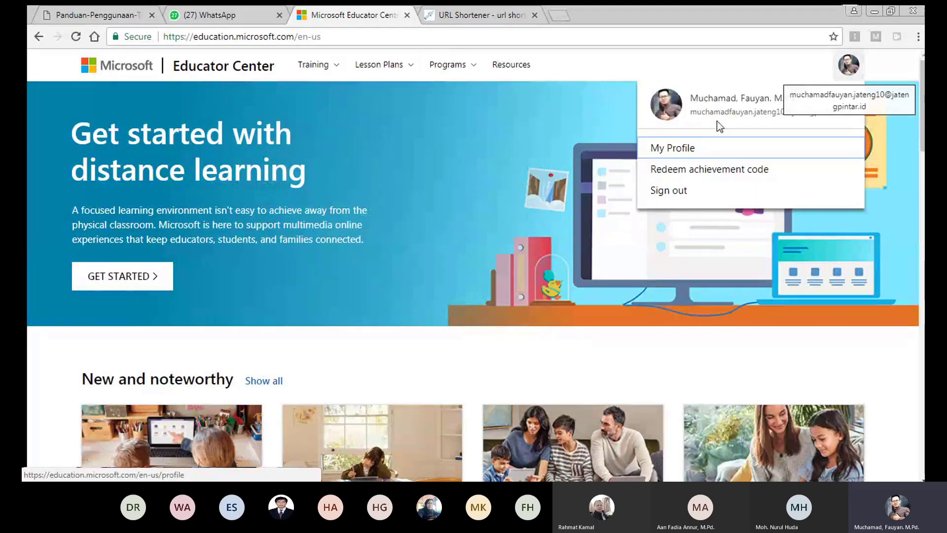
{"action": "left_click", "coordinate": [669, 149]}
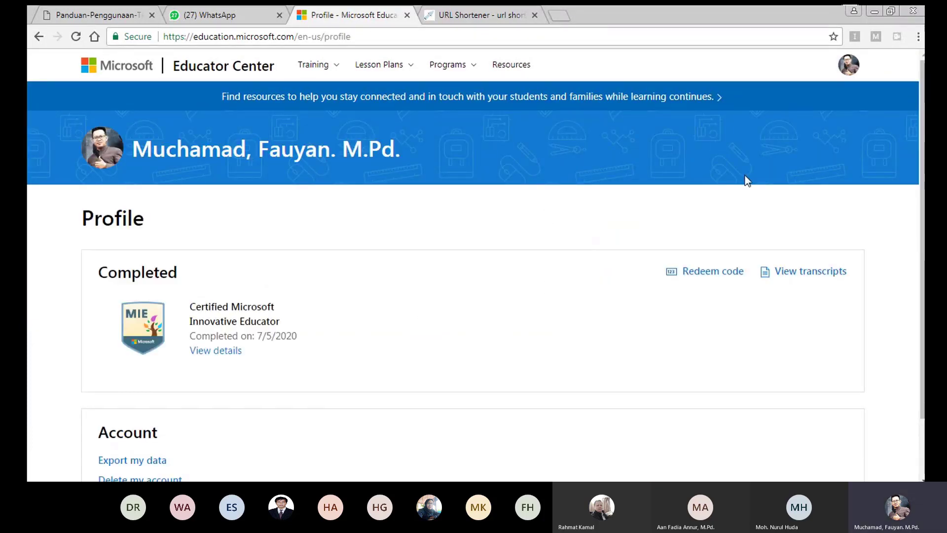
{"action": "left_click", "coordinate": [849, 65]}
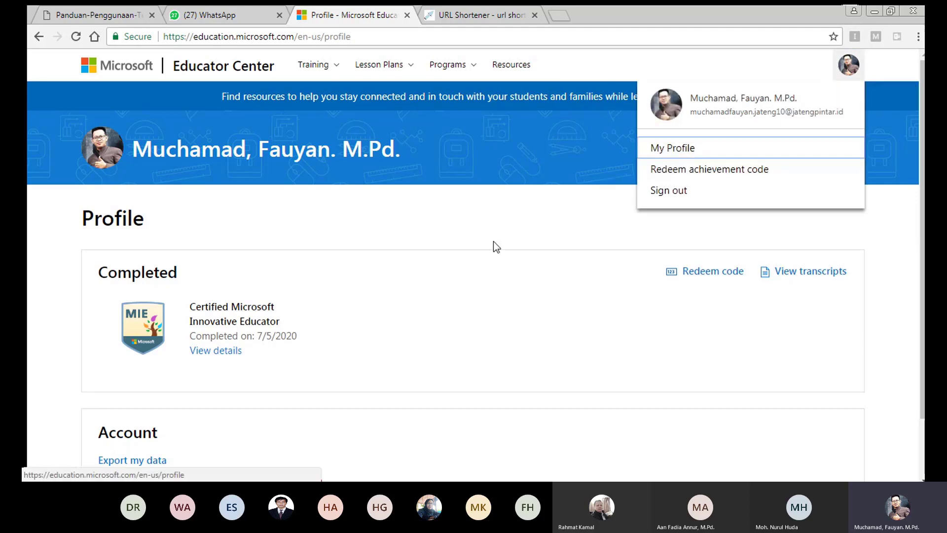
{"action": "left_click", "coordinate": [420, 225]}
{"action": "scroll", "coordinate": [126, 293], "scroll_direction": "down", "scroll_amount": 1}
{"action": "scroll", "coordinate": [126, 293], "scroll_direction": "down", "scroll_amount": 1}
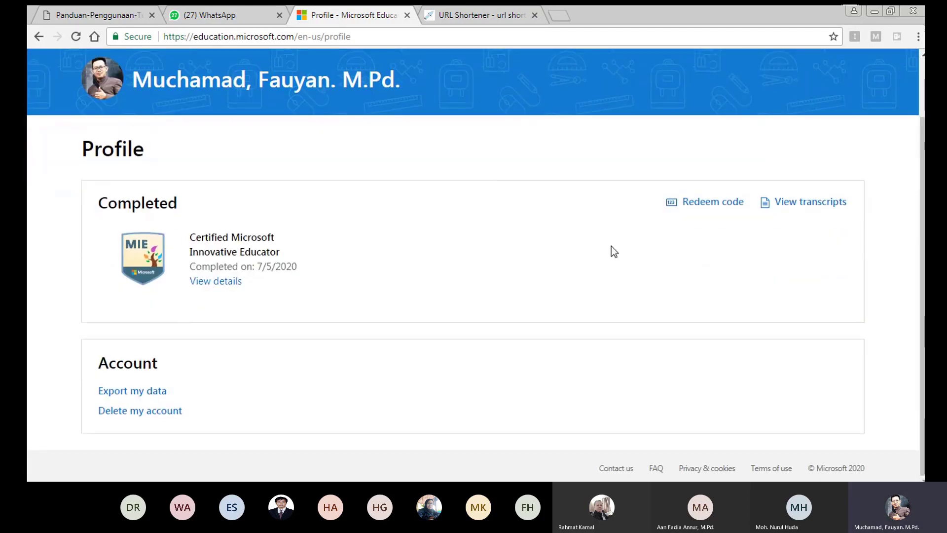
Open the Certified Microsoft Innovative Educator certificate in a new tab, then close its details dialog
{"action": "left_click", "coordinate": [210, 281]}
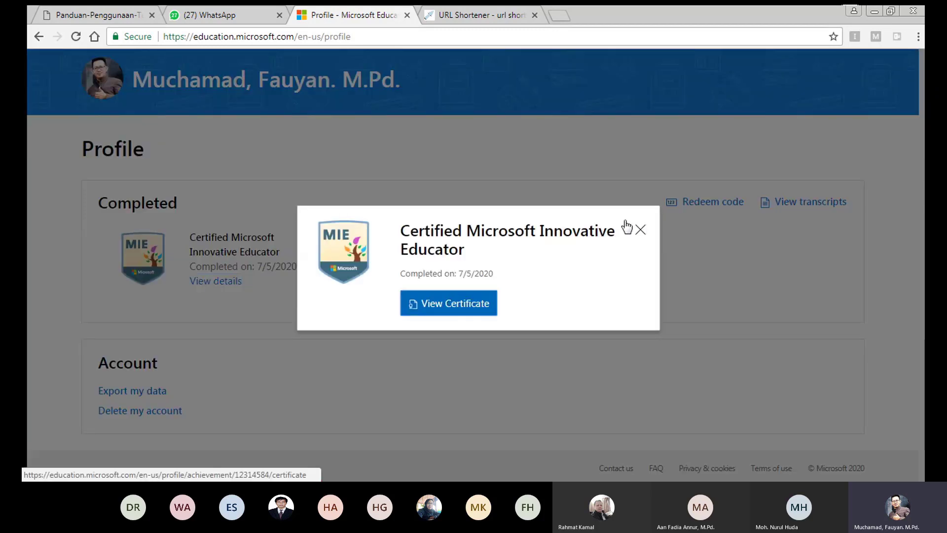
{"action": "left_click", "coordinate": [455, 301]}
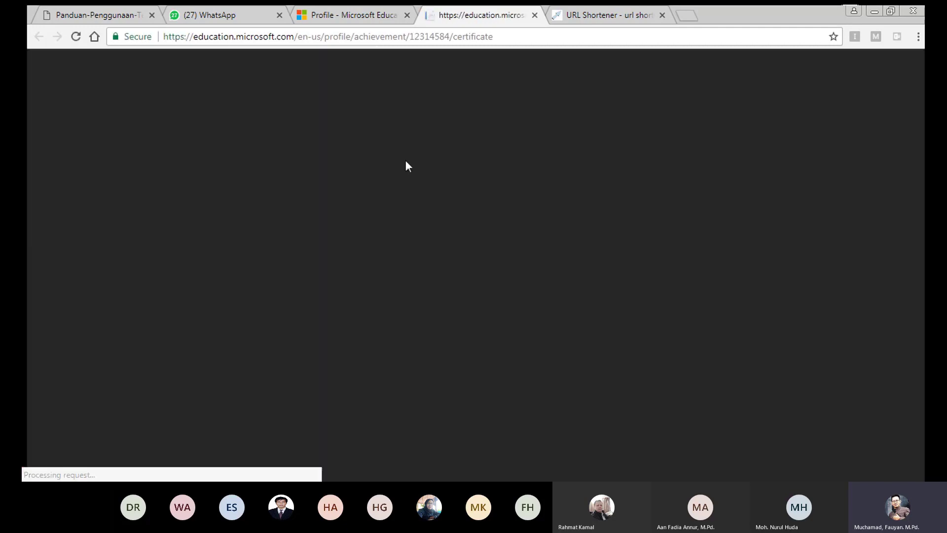
{"action": "left_click", "coordinate": [344, 15]}
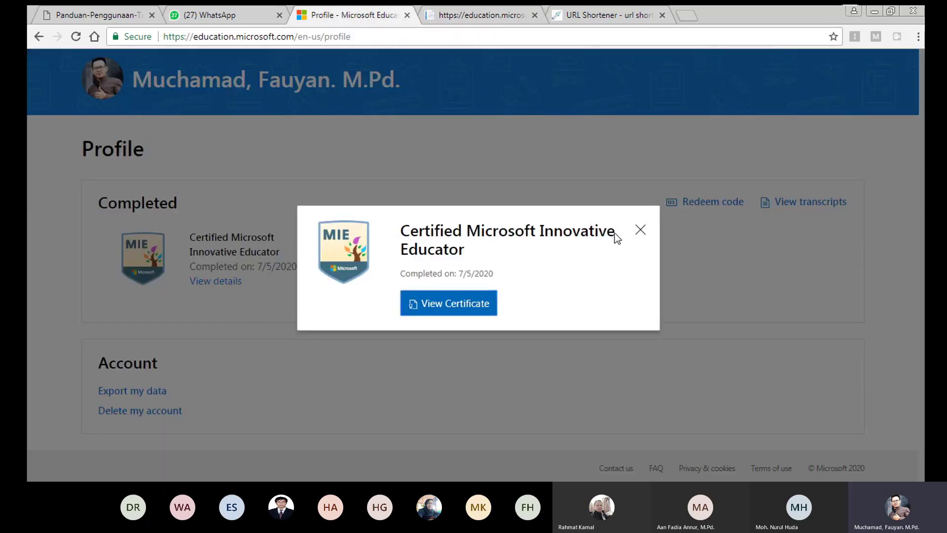
{"action": "left_click", "coordinate": [639, 229]}
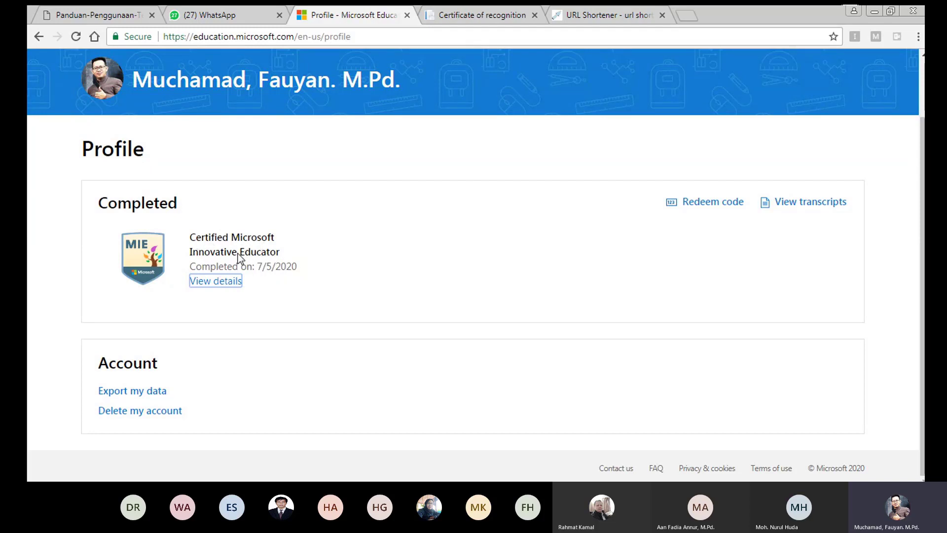
Review the Certificate of recognition completed 7/5/2020 and select the certificate holder's name
{"action": "left_click", "coordinate": [460, 16]}
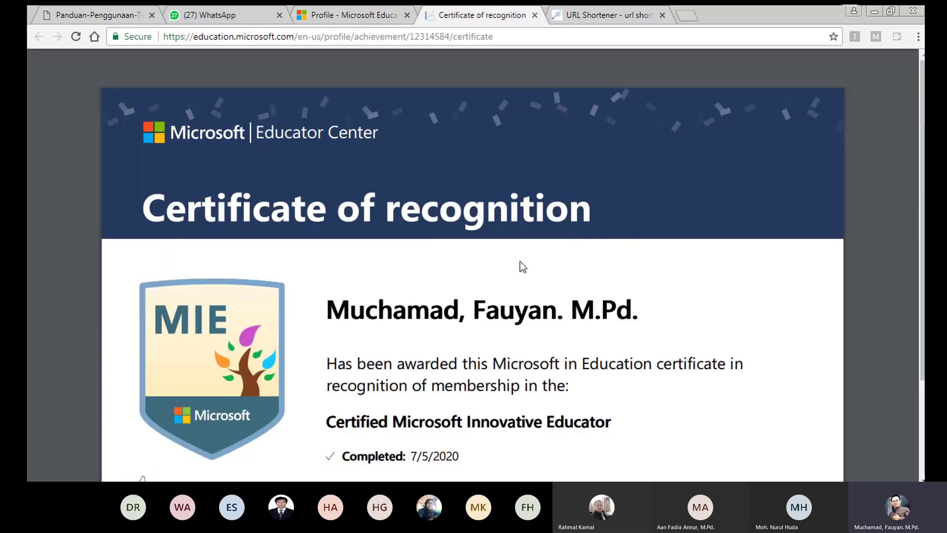
{"action": "scroll", "coordinate": [520, 336], "scroll_direction": "down", "scroll_amount": 1}
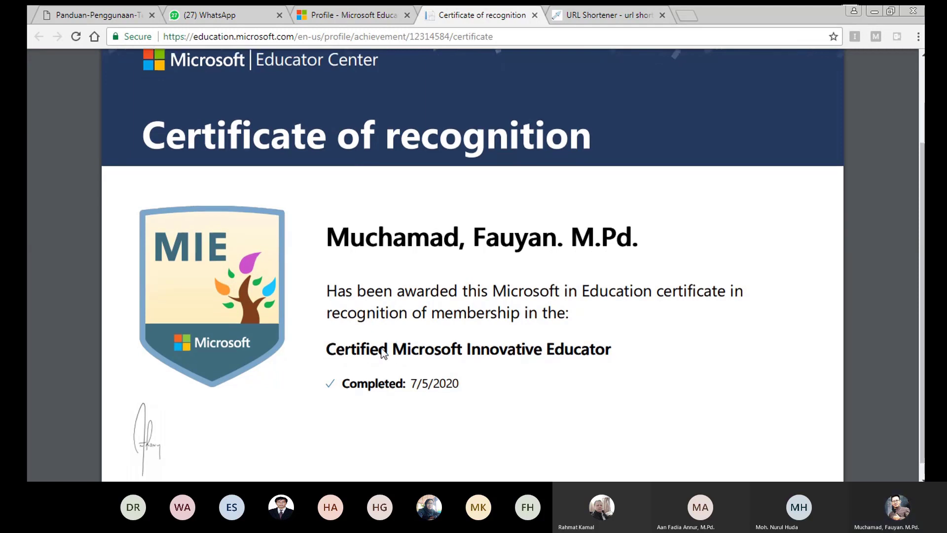
{"action": "scroll", "coordinate": [355, 360], "scroll_direction": "down", "scroll_amount": 1}
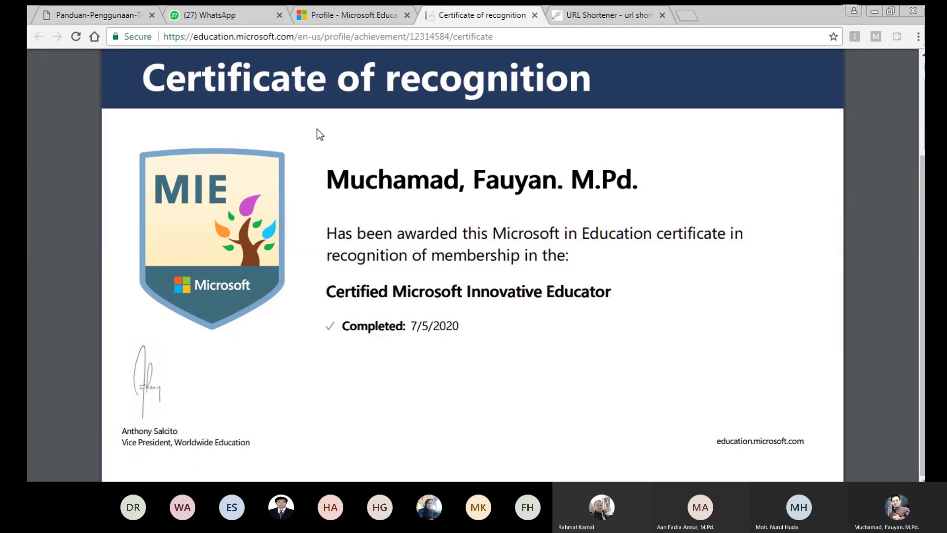
{"action": "left_click_drag", "start_coordinate": [325, 182], "coordinate": [697, 191]}
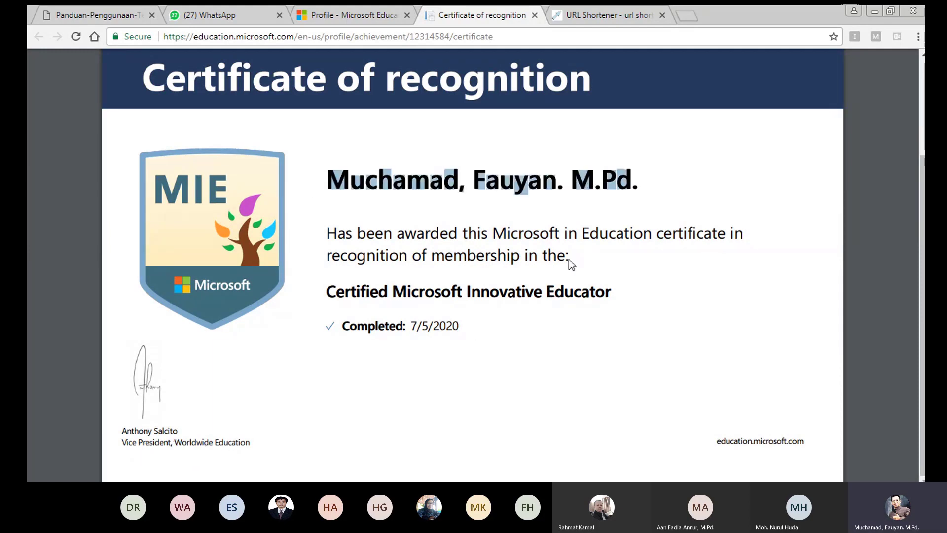
{"action": "scroll", "coordinate": [685, 270], "scroll_direction": "up", "scroll_amount": 3}
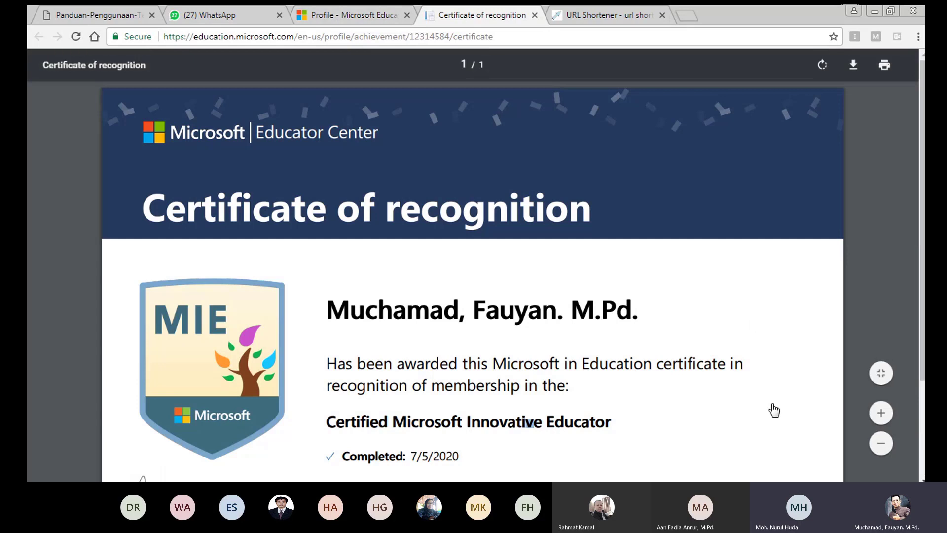
Review the Completed section on the Profile tab, then bring the Teams meeting window forward
{"action": "left_click", "coordinate": [362, 14]}
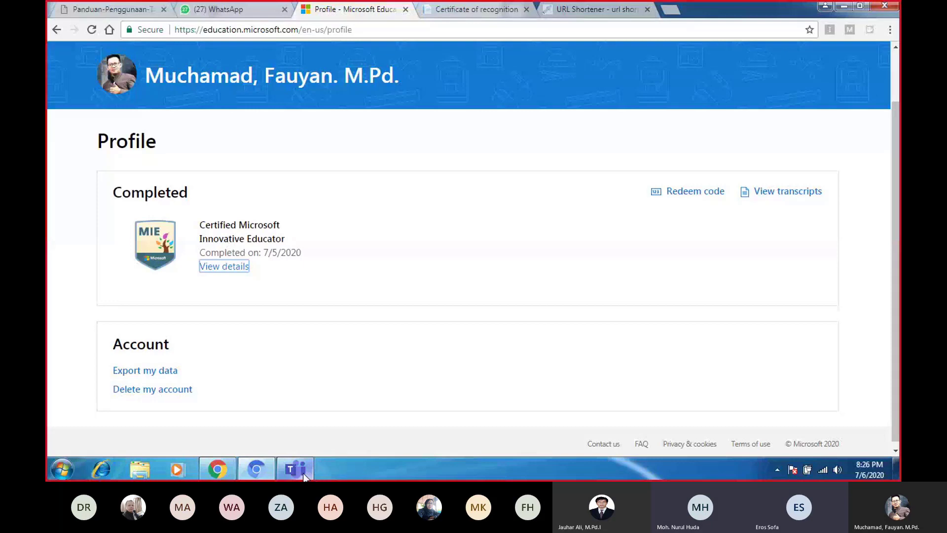
{"action": "left_click", "coordinate": [310, 474]}
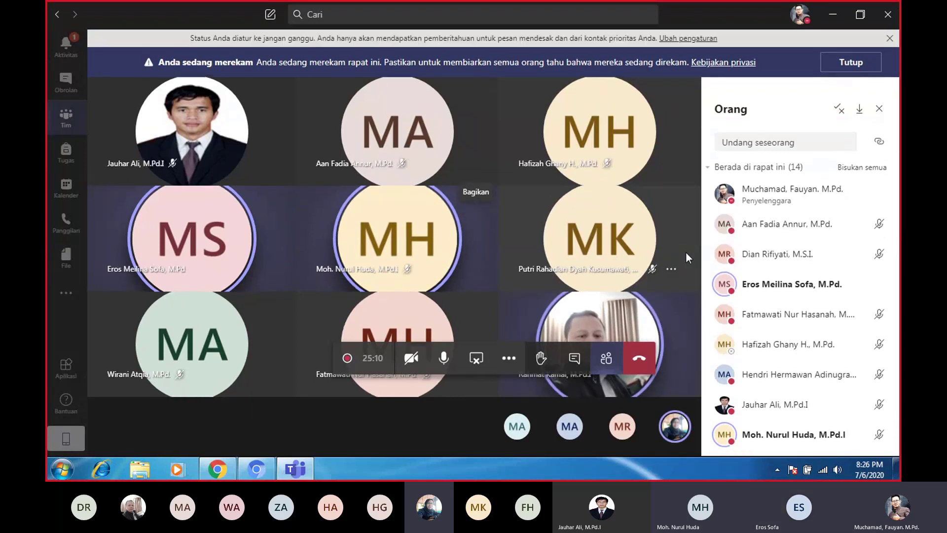
Turn your camera on in the 14-person Teams meeting
{"action": "mouse_move", "coordinate": [537, 237]}
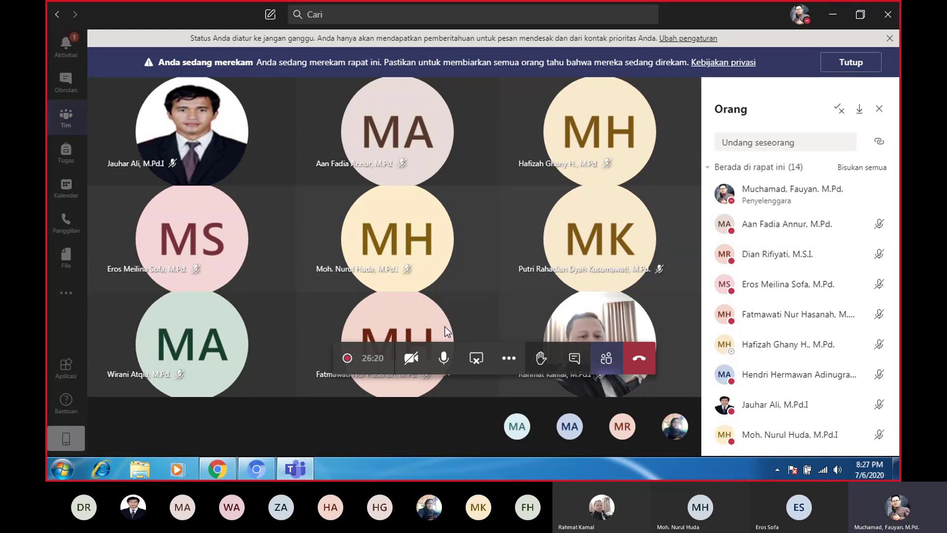
{"action": "mouse_move", "coordinate": [444, 327]}
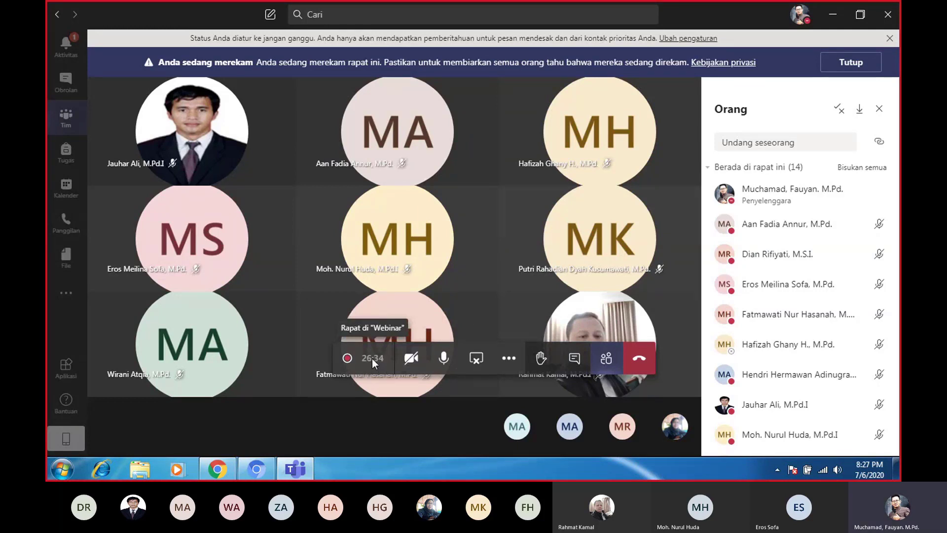
{"action": "left_click", "coordinate": [411, 359]}
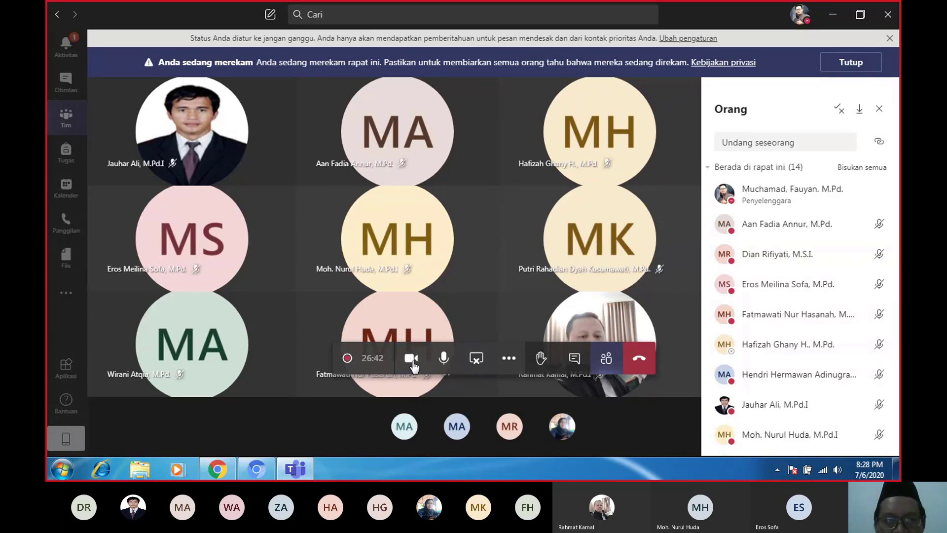
Turn the camera back off, dismiss More actions, and hide the participants panel
{"action": "left_click", "coordinate": [412, 360]}
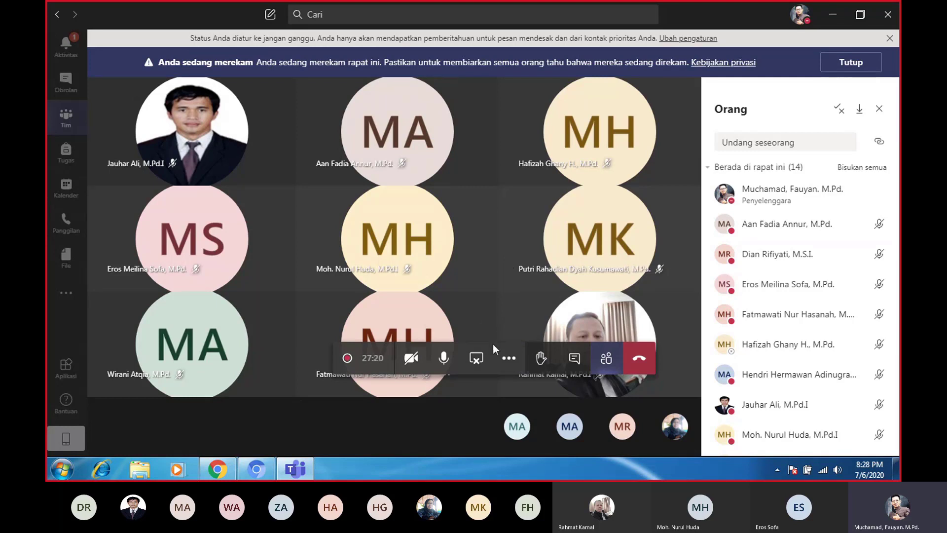
{"action": "left_click", "coordinate": [509, 366]}
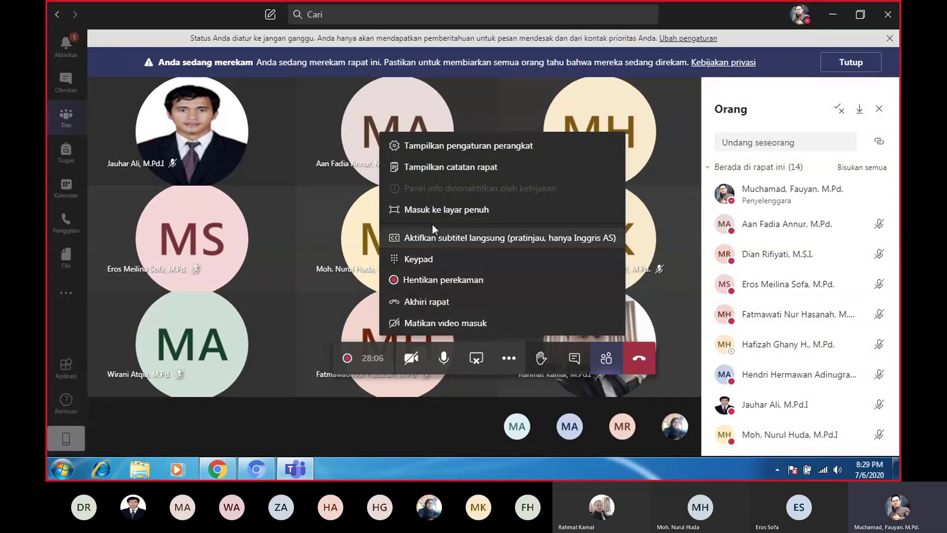
{"action": "left_click", "coordinate": [672, 302]}
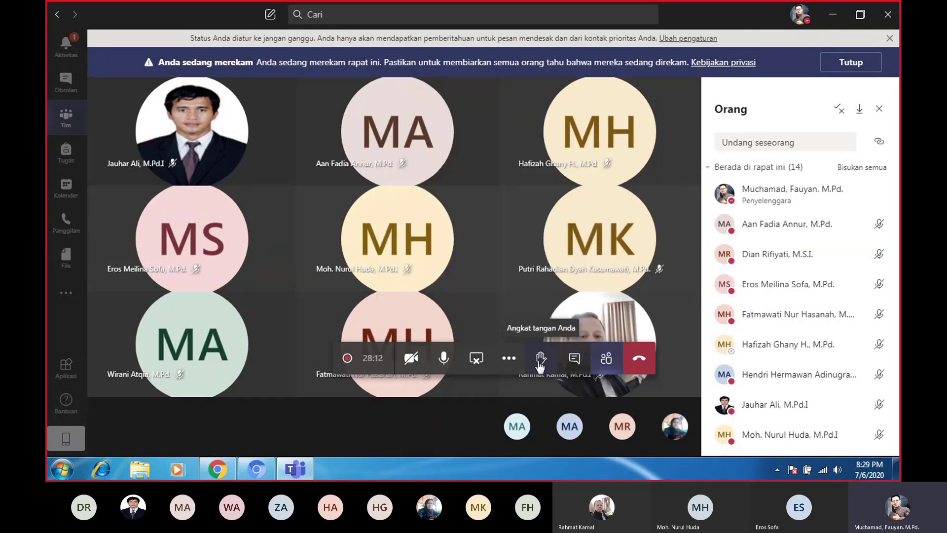
{"action": "left_click", "coordinate": [575, 363]}
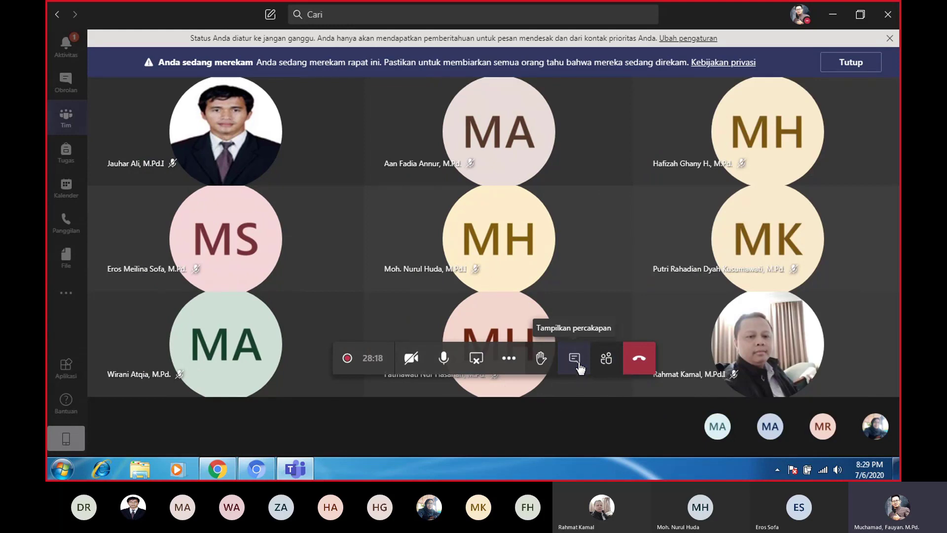
Send 'halo..' as a reply in the meeting chat, then reopen the 14-person participant list
{"action": "left_click", "coordinate": [580, 368]}
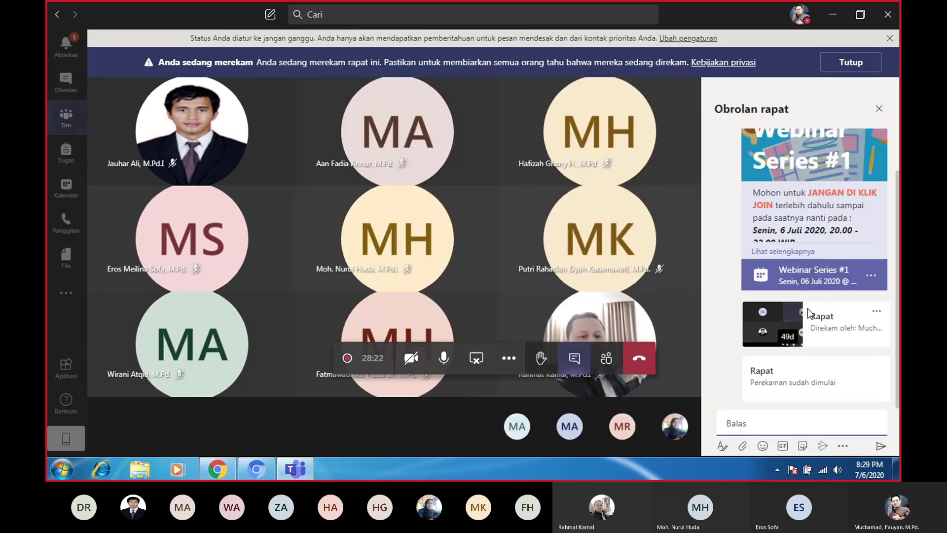
{"action": "left_click", "coordinate": [743, 424]}
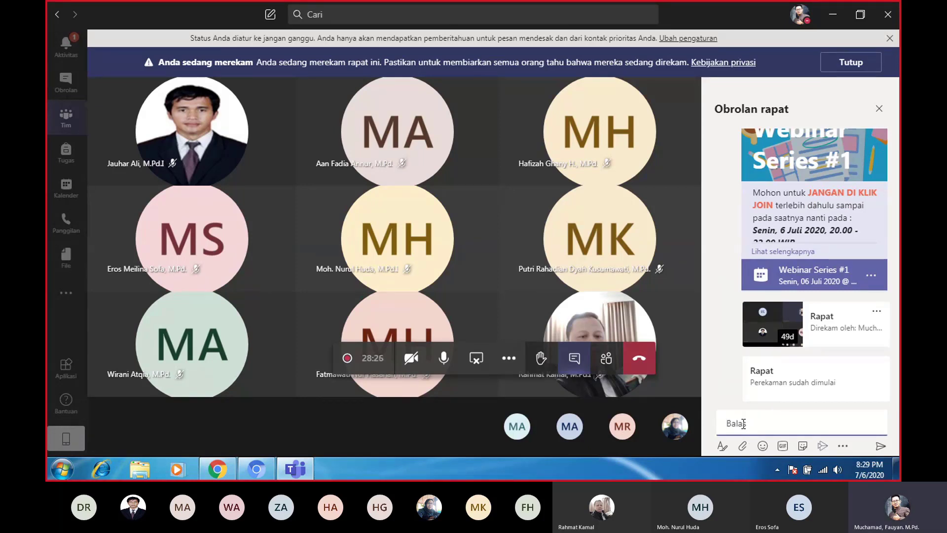
{"action": "type", "text": "halo.."}
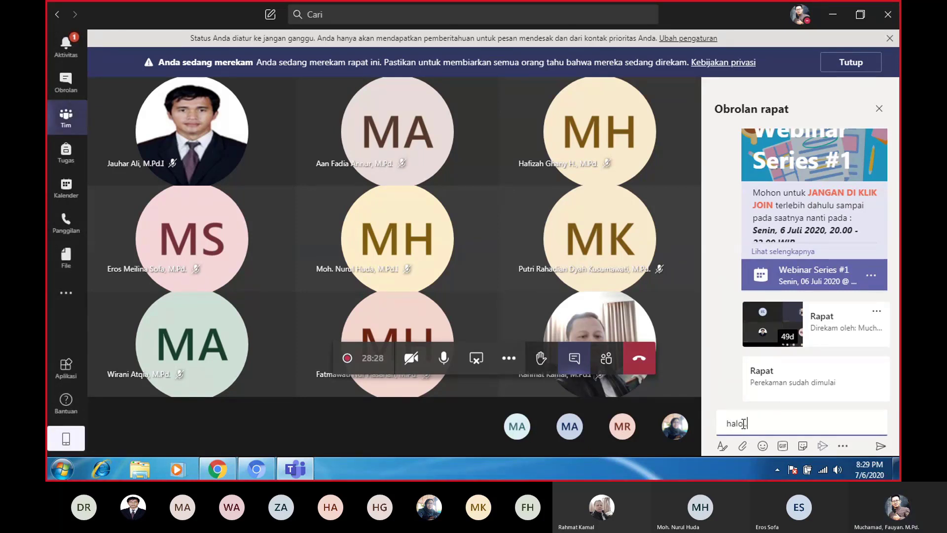
{"action": "key", "text": "Return"}
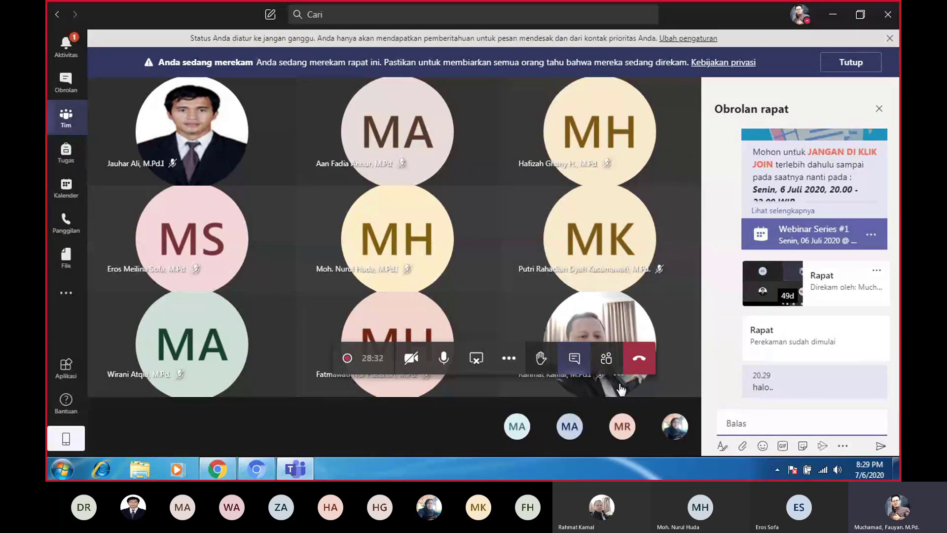
{"action": "left_click", "coordinate": [602, 366]}
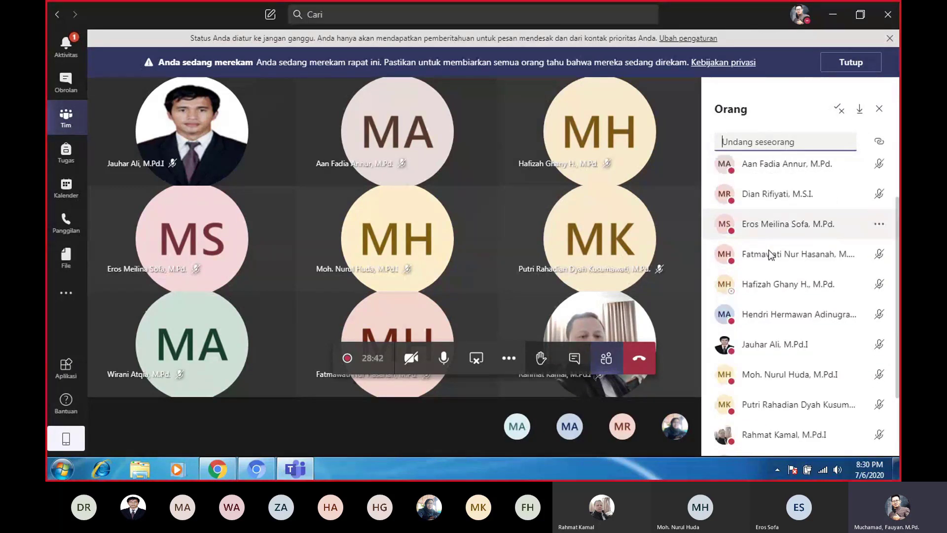
{"action": "scroll", "coordinate": [789, 197], "scroll_direction": "down", "scroll_amount": 2}
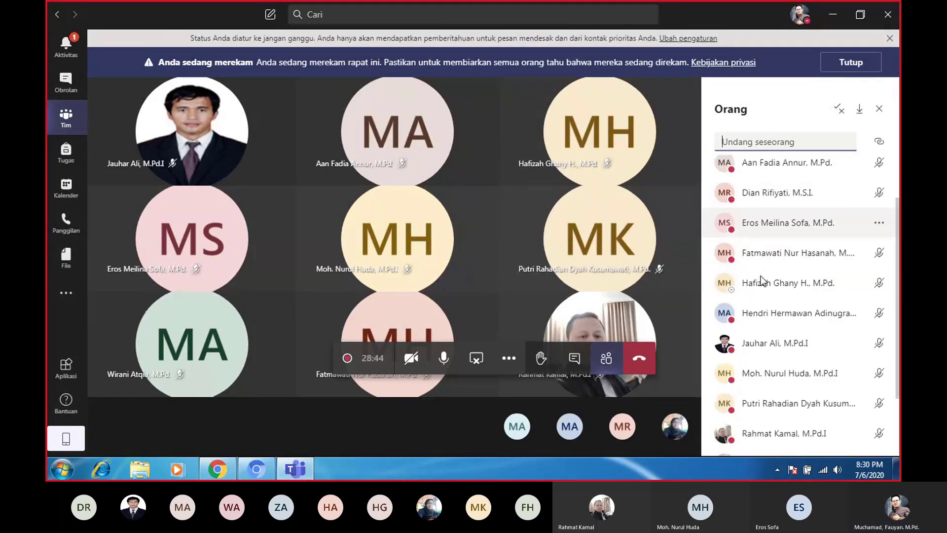
{"action": "scroll", "coordinate": [793, 168], "scroll_direction": "up", "scroll_amount": 2}
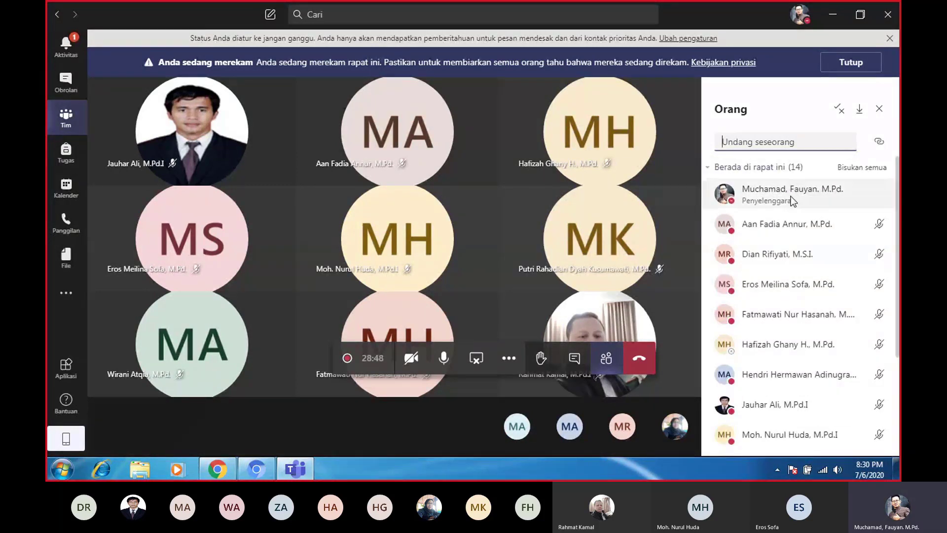
{"action": "scroll", "coordinate": [784, 244], "scroll_direction": "down", "scroll_amount": 5}
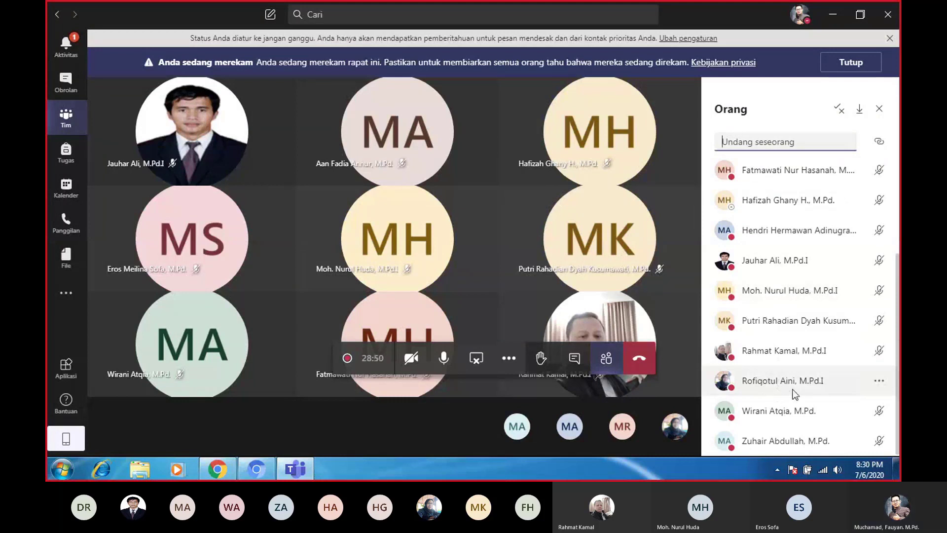
{"action": "scroll", "coordinate": [845, 175], "scroll_direction": "up", "scroll_amount": 5}
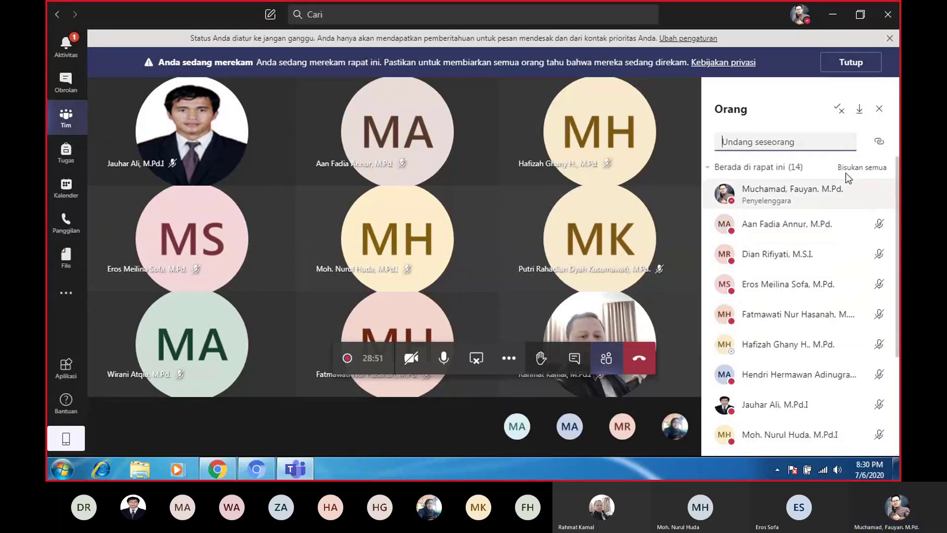
{"action": "left_click", "coordinate": [858, 117]}
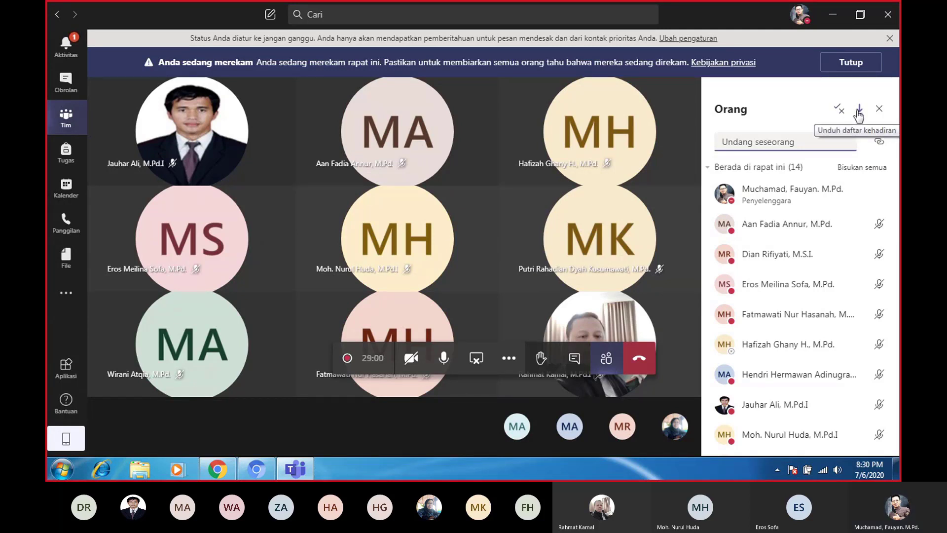
{"action": "left_click", "coordinate": [859, 113]}
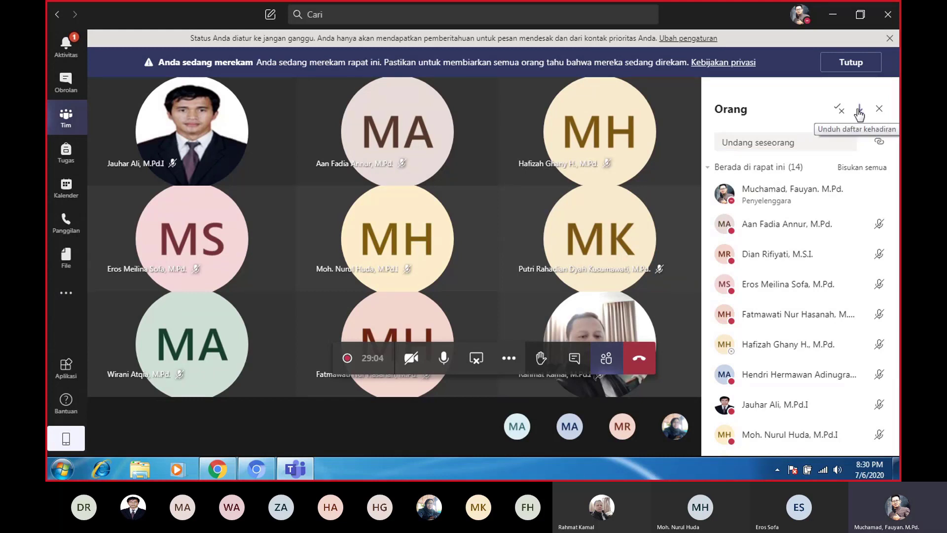
{"action": "left_click", "coordinate": [858, 111]}
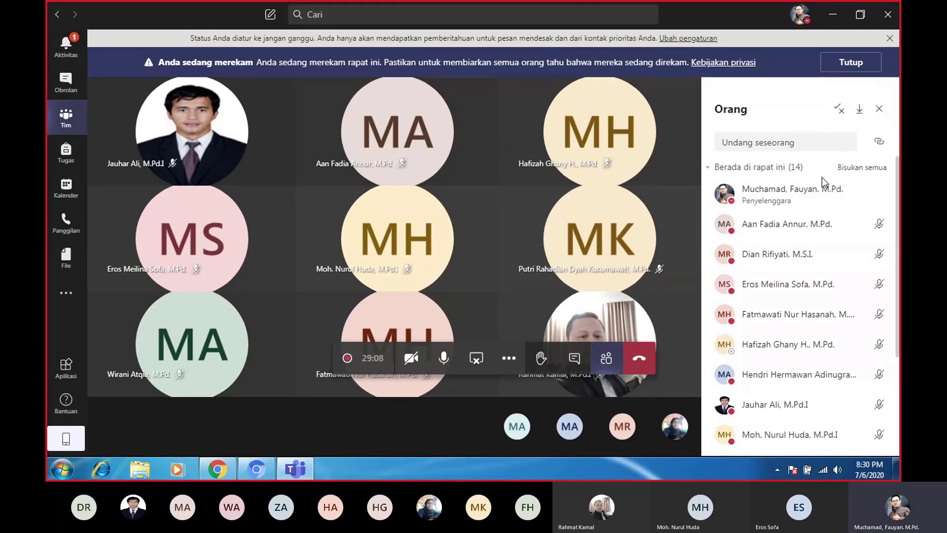
{"action": "left_click", "coordinate": [859, 110]}
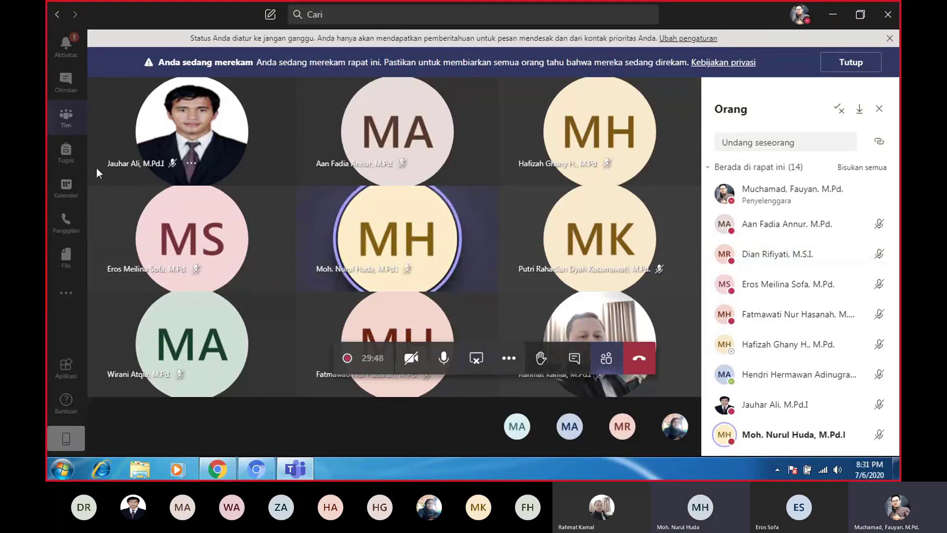
Go to the Webinar team page, collapse the Jateng 10 team's channels, and start a blank new chat
{"action": "left_click", "coordinate": [68, 119]}
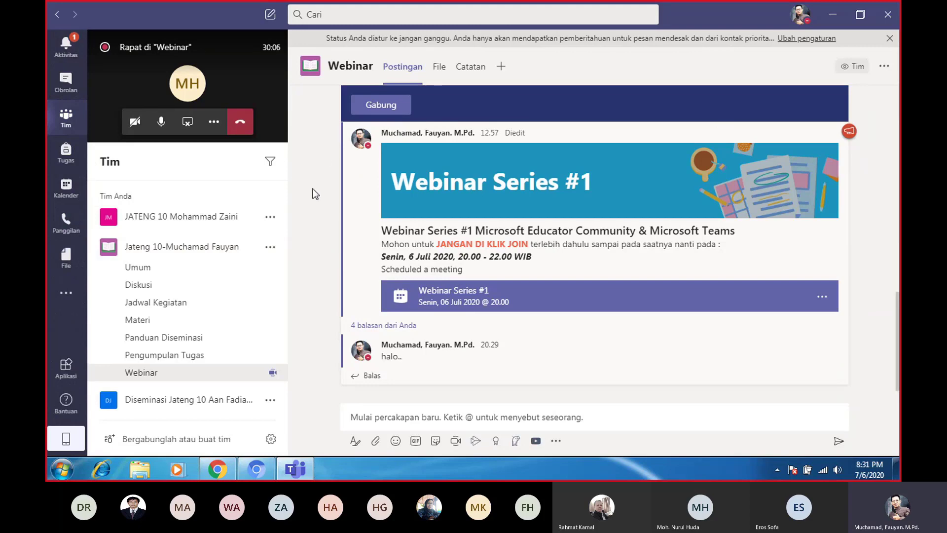
{"action": "scroll", "coordinate": [313, 188], "scroll_direction": "up", "scroll_amount": 5}
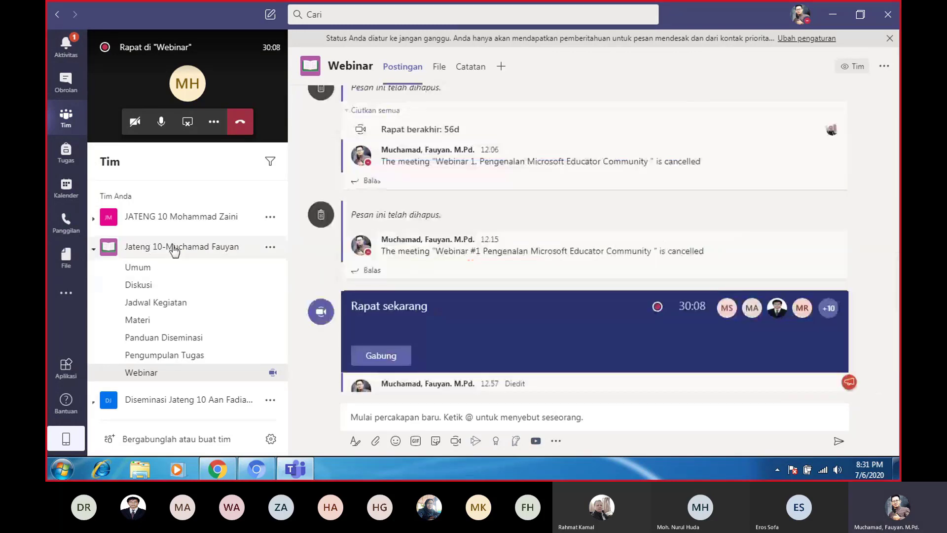
{"action": "left_click", "coordinate": [184, 246]}
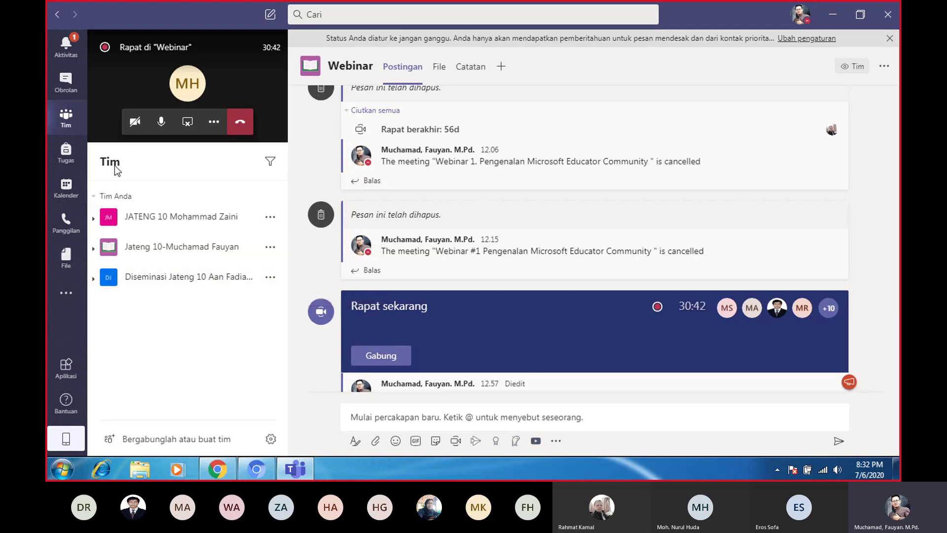
{"action": "left_click", "coordinate": [270, 16]}
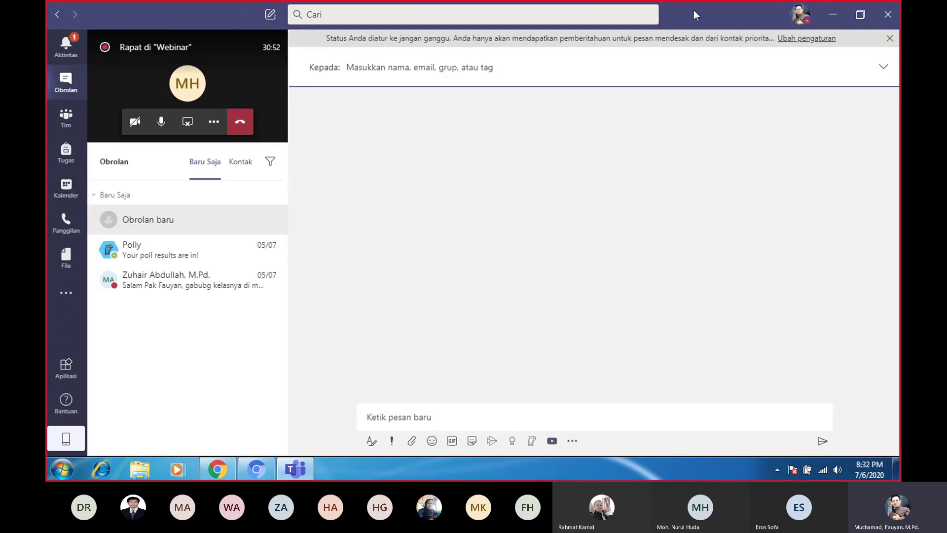
Open the profile menu, then minimize the Teams window
{"action": "left_click", "coordinate": [800, 20]}
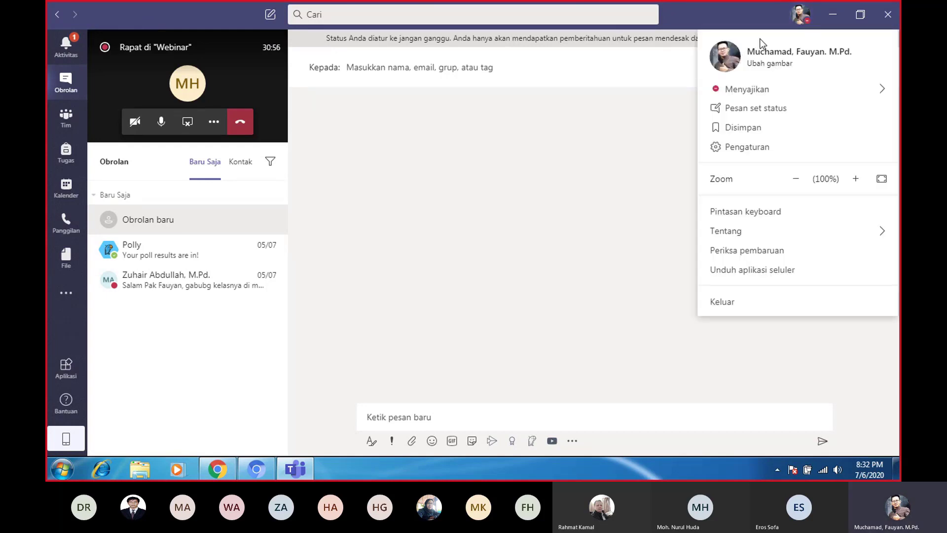
{"action": "left_click", "coordinate": [833, 15]}
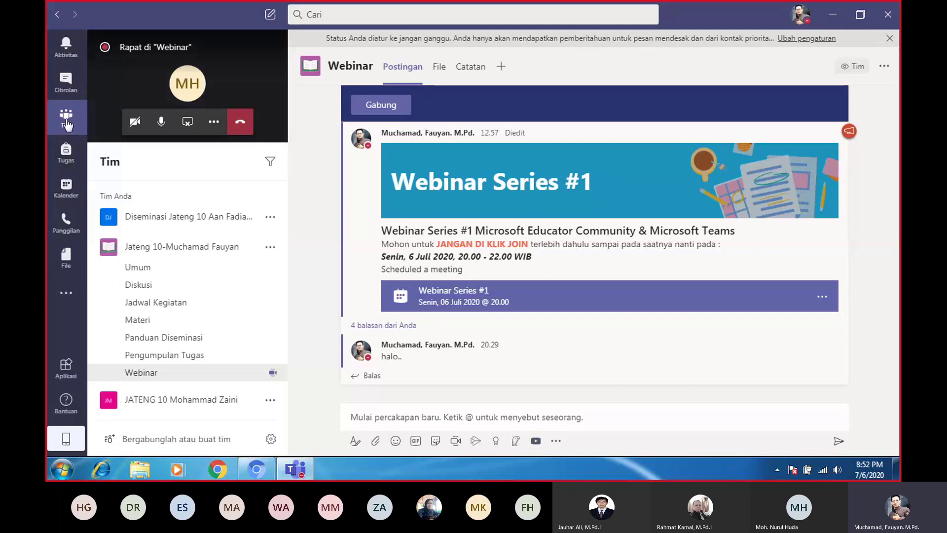
From the 'Bergabunglah atau buat tim' page, choose Buat tim to reach the team-type chooser
{"action": "left_click", "coordinate": [176, 442]}
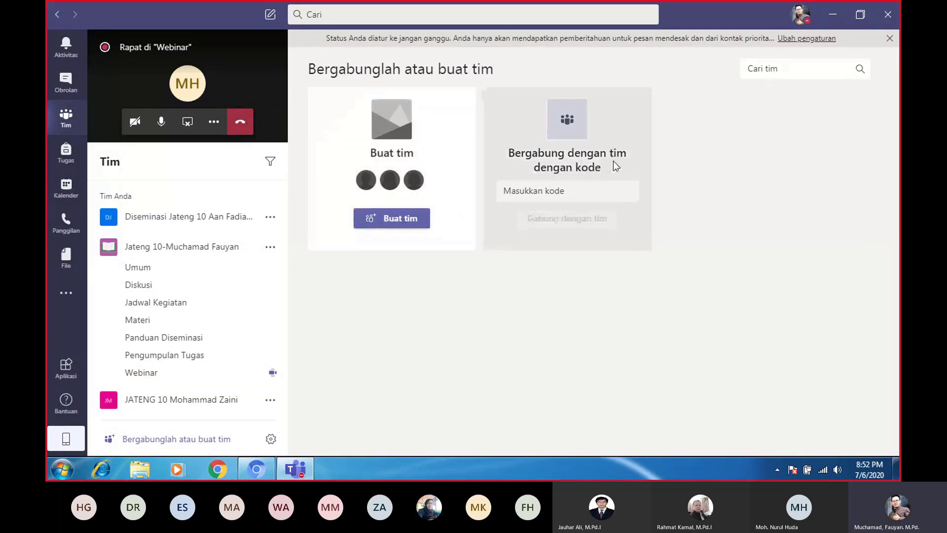
{"action": "left_click", "coordinate": [537, 194]}
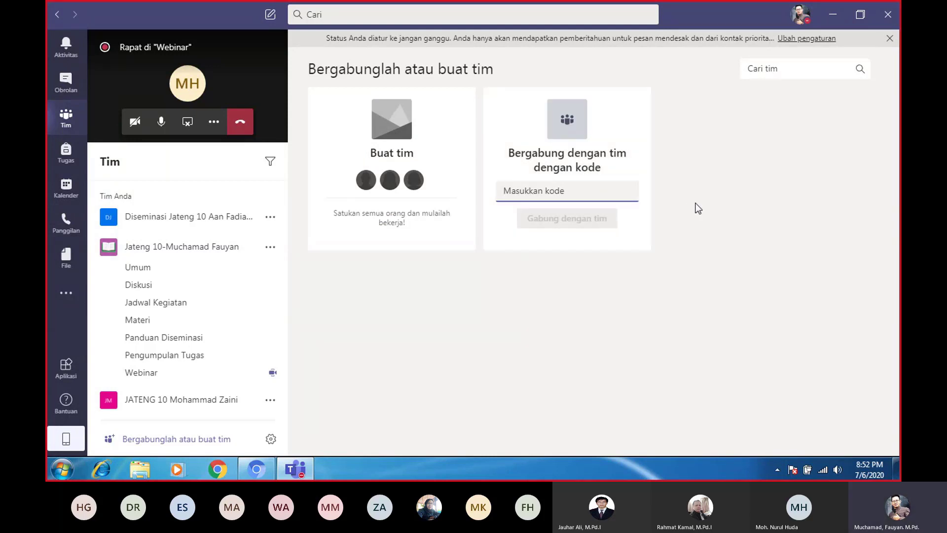
{"action": "mouse_move", "coordinate": [400, 225]}
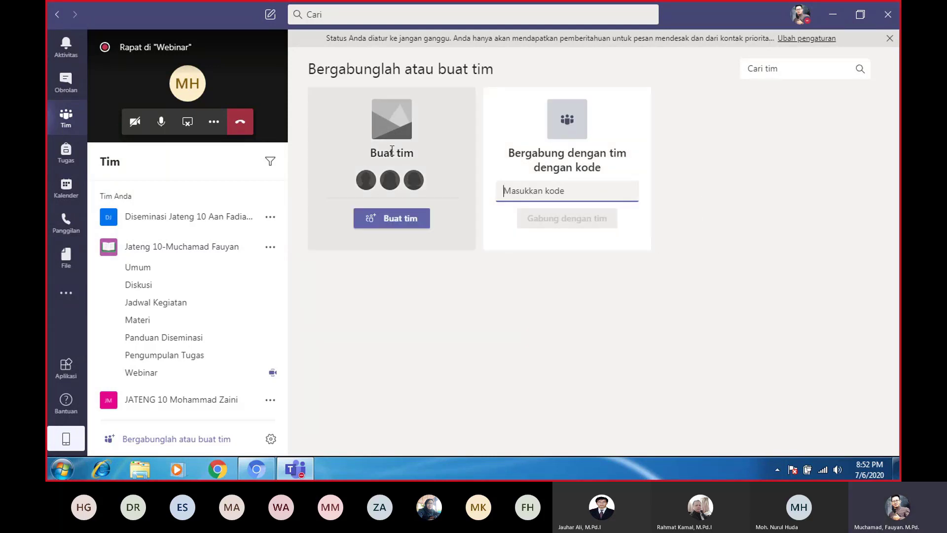
{"action": "left_click", "coordinate": [400, 225]}
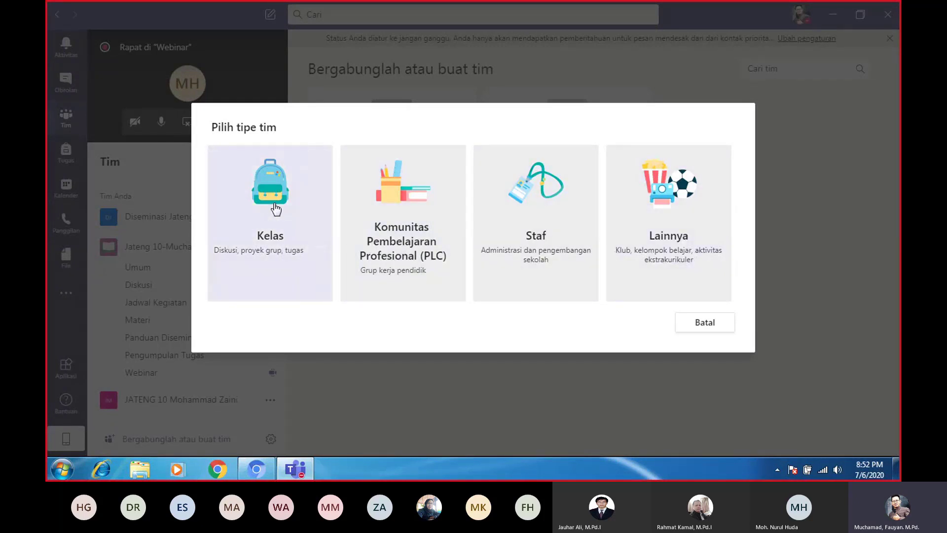
{"action": "left_click", "coordinate": [276, 233]}
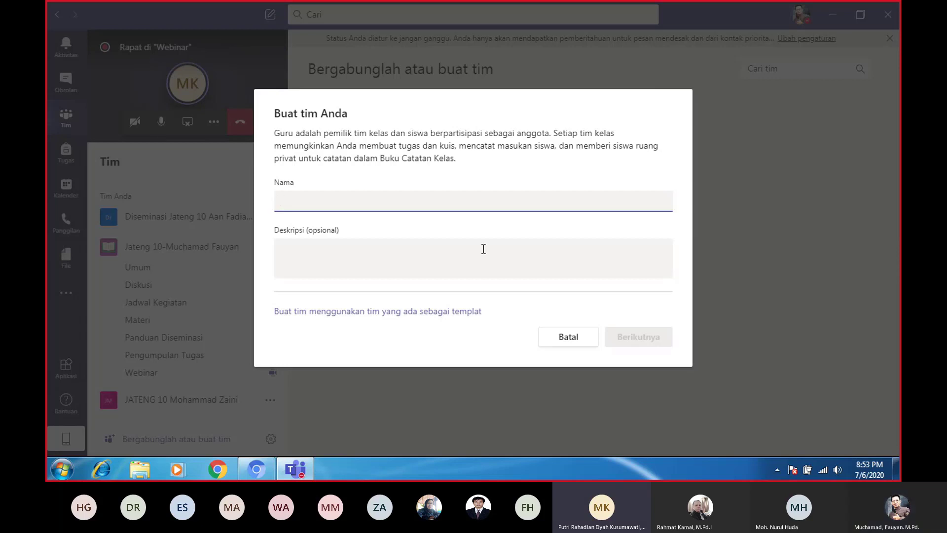
{"action": "left_click", "coordinate": [574, 340]}
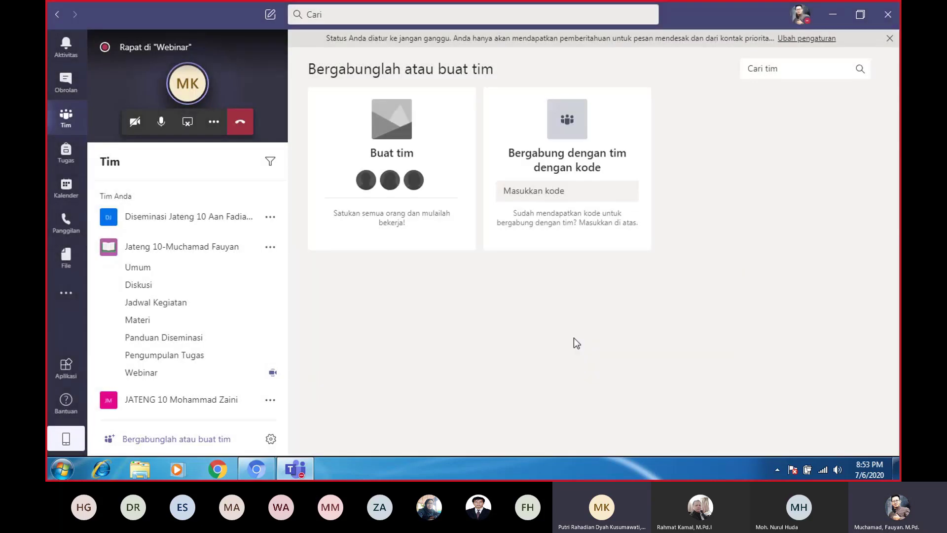
Expand the meeting from its mini window, then go back to the Webinar channel posts
{"action": "left_click", "coordinate": [230, 84]}
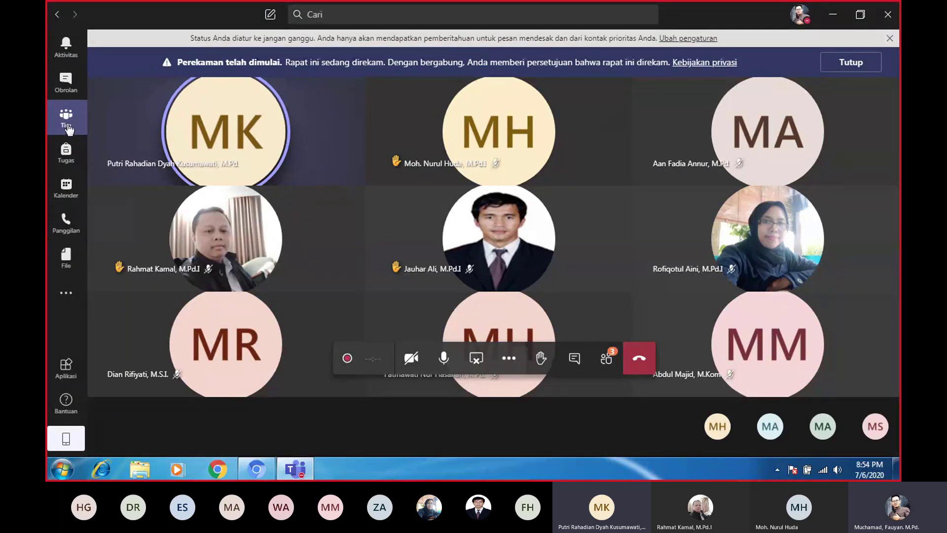
{"action": "left_click", "coordinate": [67, 127]}
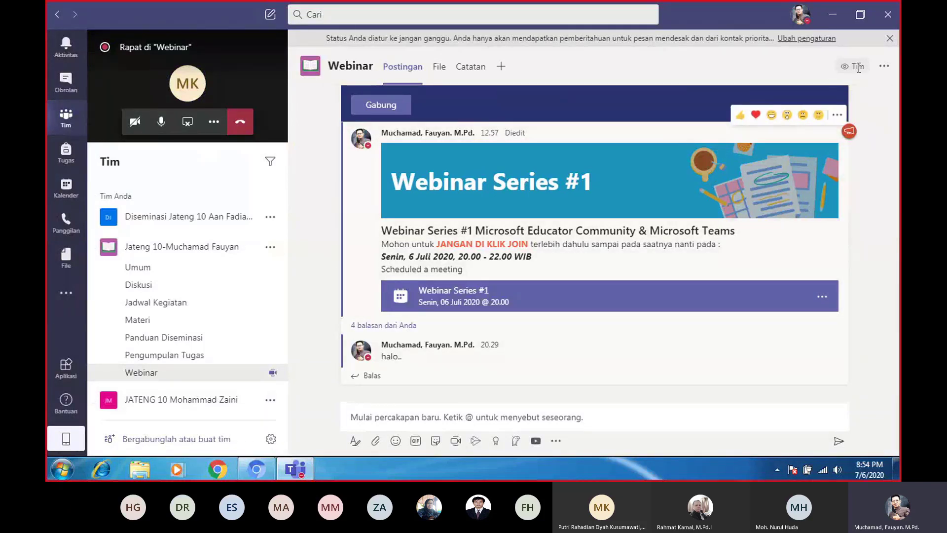
In Pengaturan, set Bahasa aplikasi to English (United States)
{"action": "left_click", "coordinate": [801, 18]}
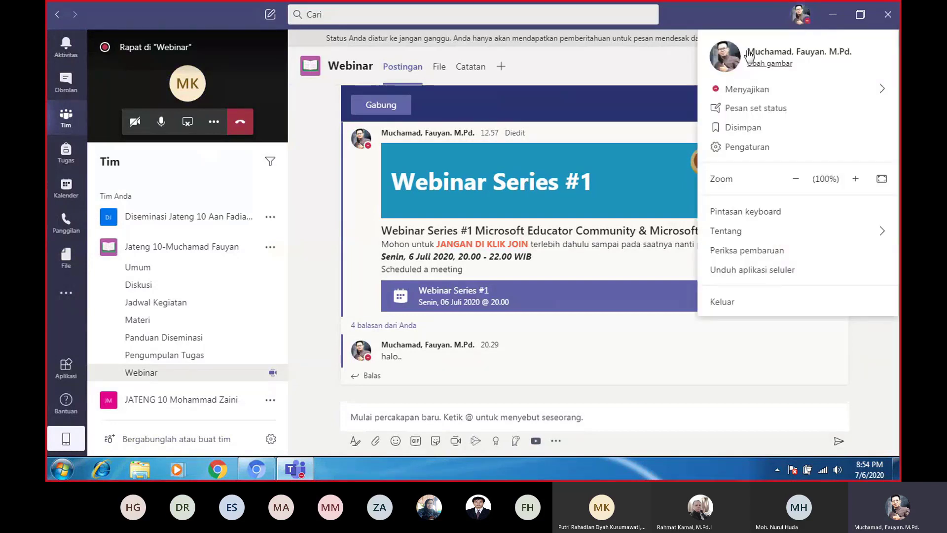
{"action": "left_click", "coordinate": [740, 148]}
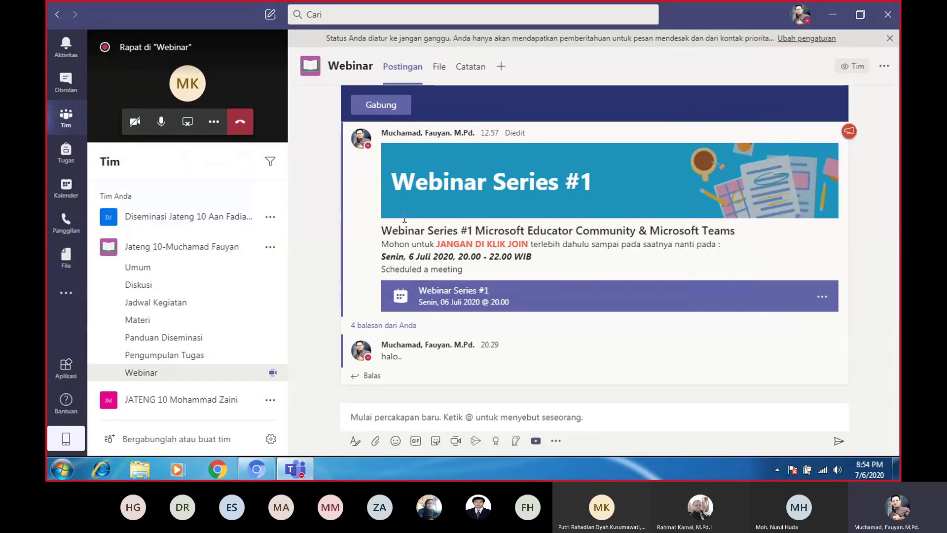
{"action": "scroll", "coordinate": [423, 351], "scroll_direction": "down", "scroll_amount": 3}
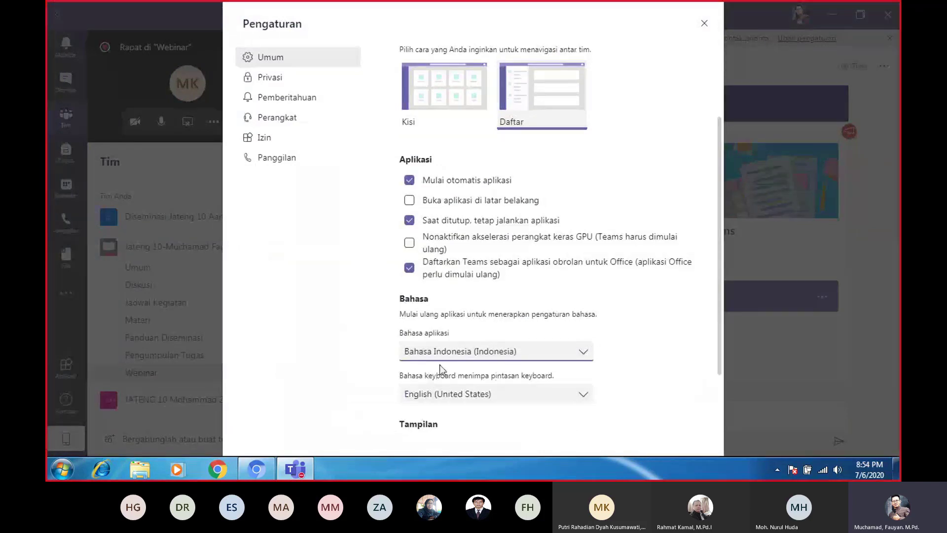
{"action": "left_click", "coordinate": [475, 348]}
{"action": "scroll", "coordinate": [482, 395], "scroll_direction": "up", "scroll_amount": 3}
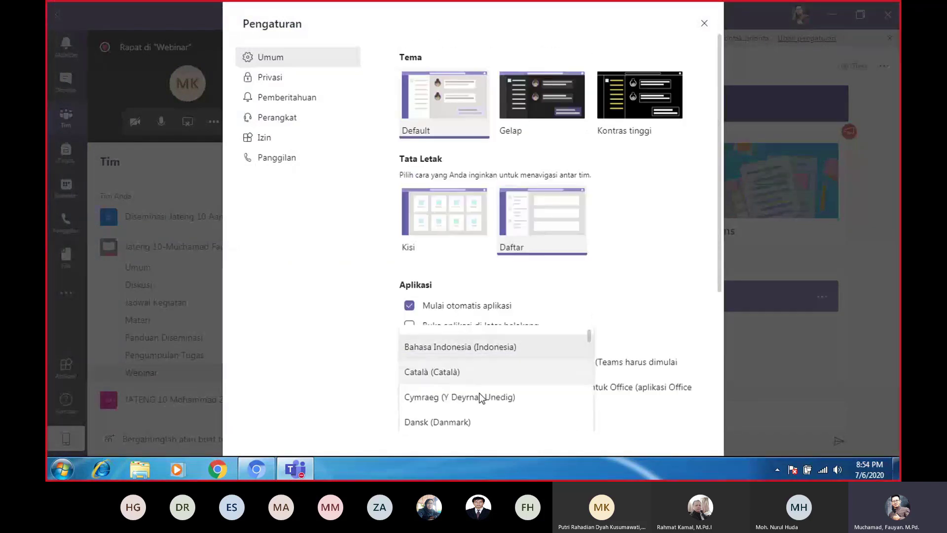
{"action": "scroll", "coordinate": [483, 392], "scroll_direction": "down", "scroll_amount": 2}
{"action": "scroll", "coordinate": [483, 392], "scroll_direction": "down", "scroll_amount": 2}
{"action": "scroll", "coordinate": [474, 370], "scroll_direction": "up", "scroll_amount": 3}
{"action": "scroll", "coordinate": [469, 378], "scroll_direction": "down", "scroll_amount": 3}
{"action": "scroll", "coordinate": [474, 390], "scroll_direction": "down", "scroll_amount": 4}
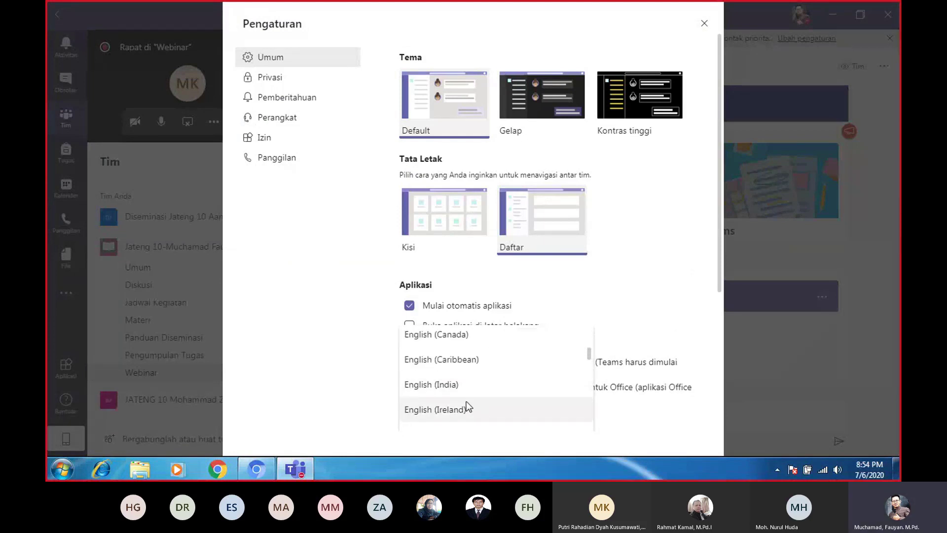
{"action": "scroll", "coordinate": [463, 378], "scroll_direction": "down", "scroll_amount": 2}
{"action": "scroll", "coordinate": [463, 377], "scroll_direction": "up", "scroll_amount": 2}
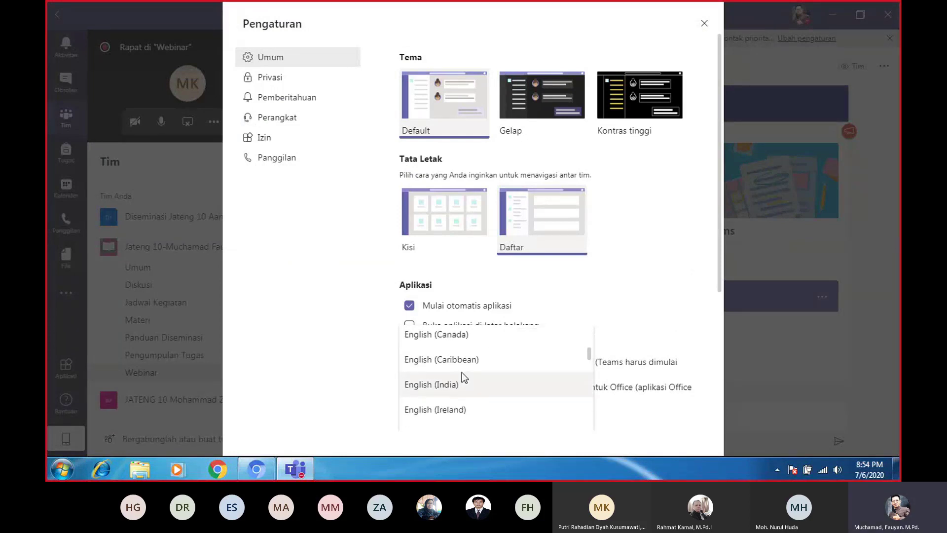
{"action": "scroll", "coordinate": [462, 372], "scroll_direction": "up", "scroll_amount": 1}
{"action": "scroll", "coordinate": [457, 373], "scroll_direction": "up", "scroll_amount": 2}
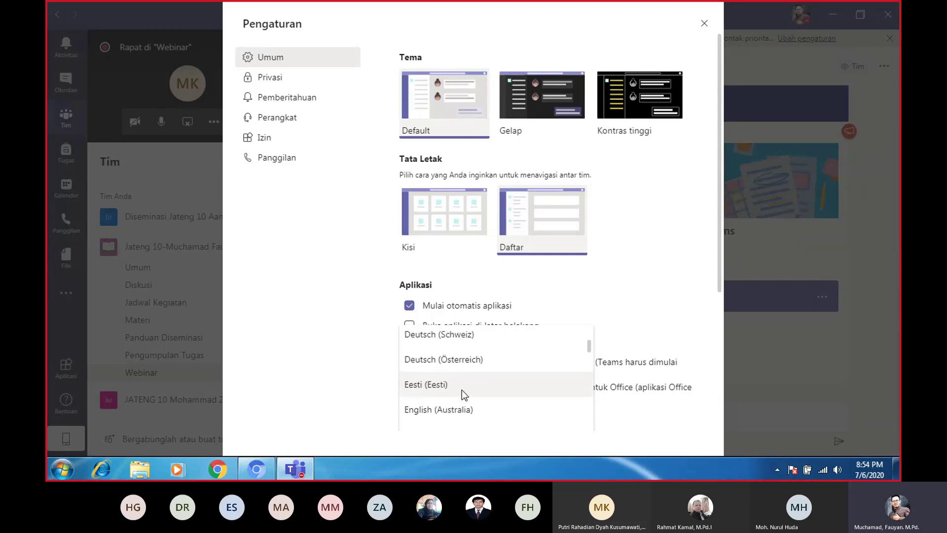
{"action": "scroll", "coordinate": [461, 390], "scroll_direction": "down", "scroll_amount": 2}
{"action": "scroll", "coordinate": [481, 400], "scroll_direction": "down", "scroll_amount": 3}
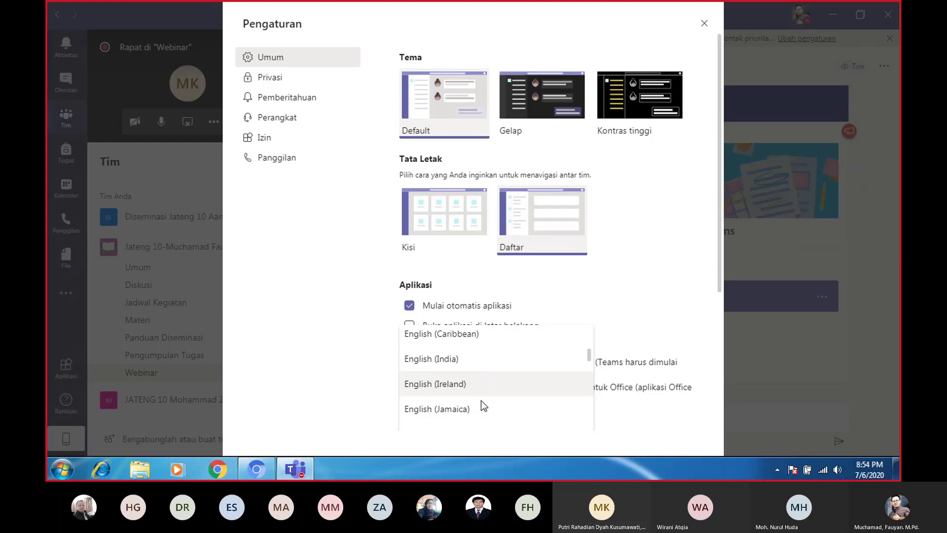
{"action": "scroll", "coordinate": [473, 394], "scroll_direction": "down", "scroll_amount": 4}
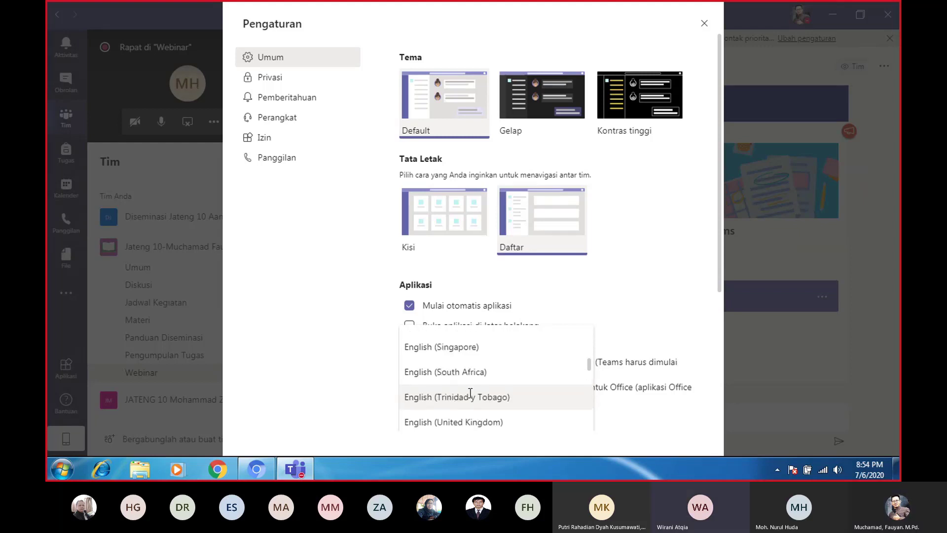
{"action": "left_click", "coordinate": [471, 396]}
{"action": "scroll", "coordinate": [481, 315], "scroll_direction": "down", "scroll_amount": 5}
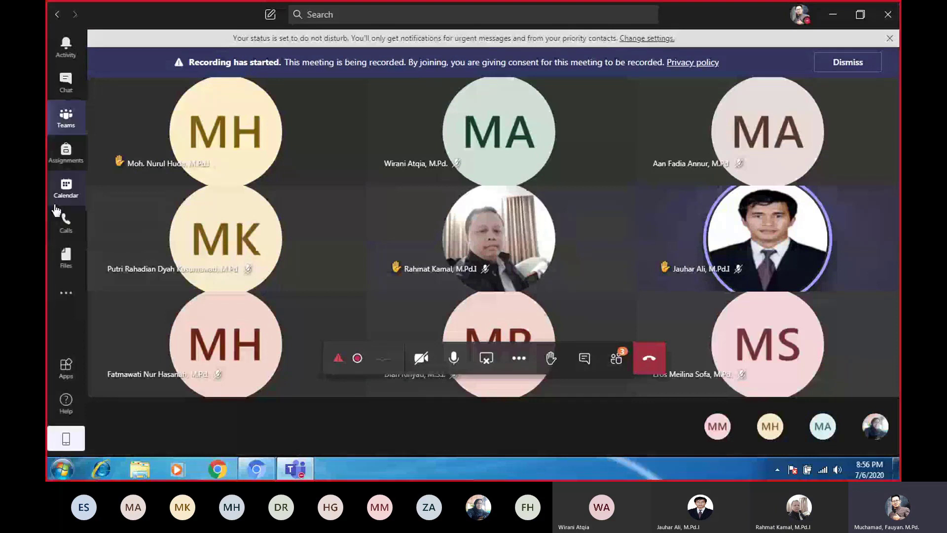
With Teams now in English, go back to the Webinar channel and leave the meeting minimized
{"action": "left_click", "coordinate": [66, 123]}
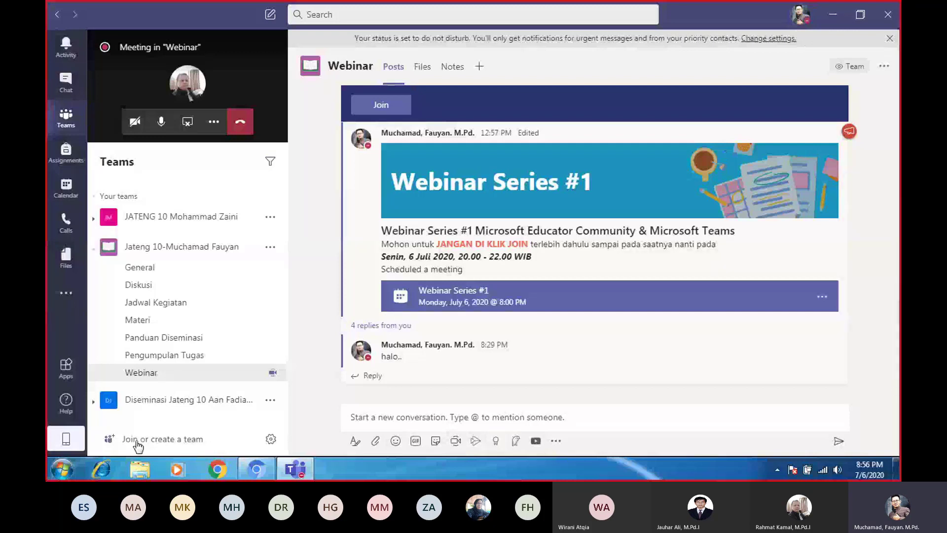
Open 'Join or create a team' from the bottom of the teams list
{"action": "left_click", "coordinate": [137, 440]}
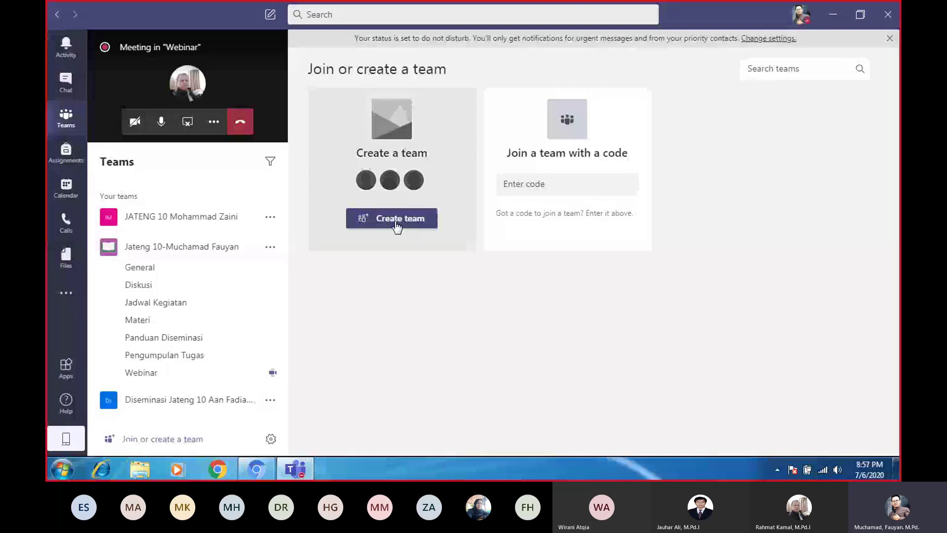
Create a Class team and type the draft name '20/21.1 PKTI'
{"action": "left_click", "coordinate": [397, 226]}
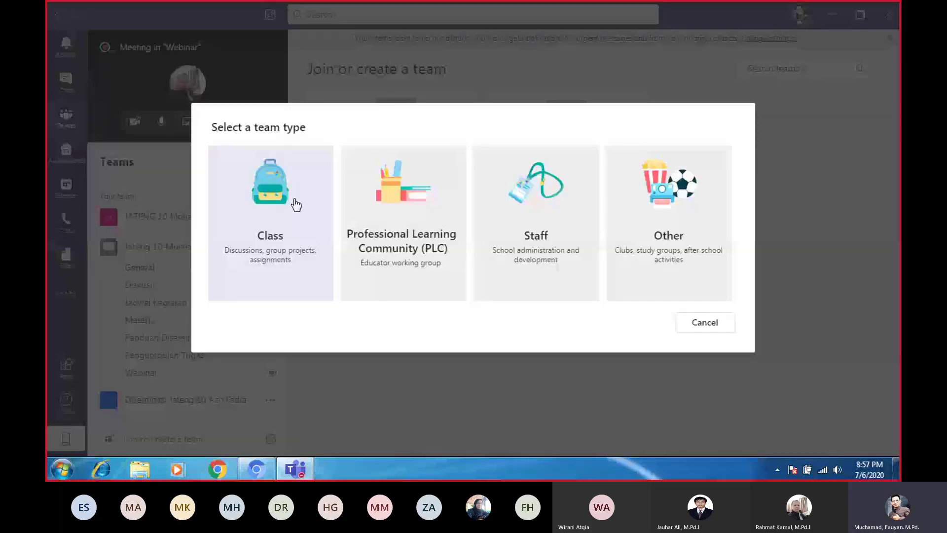
{"action": "left_click", "coordinate": [296, 204]}
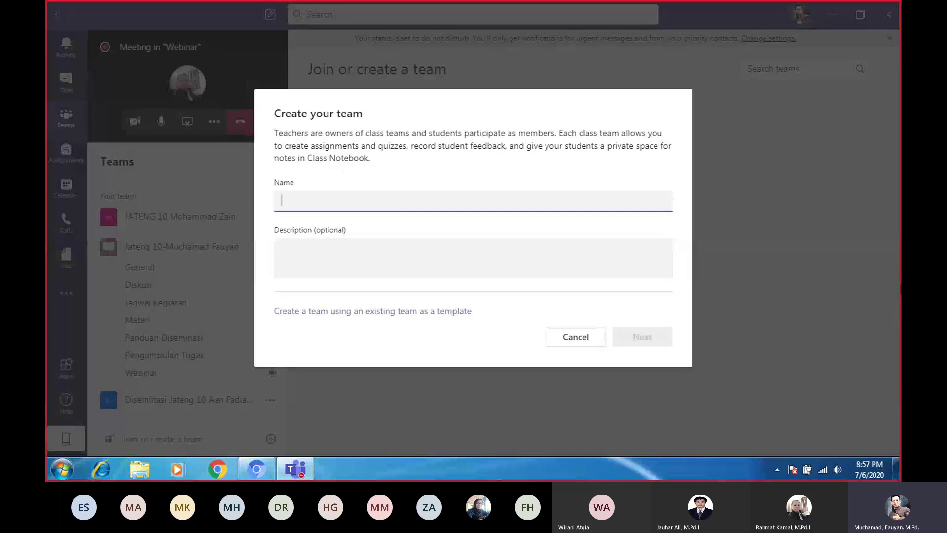
{"action": "type", "text": "20"}
{"action": "key", "text": "BackSpace"}
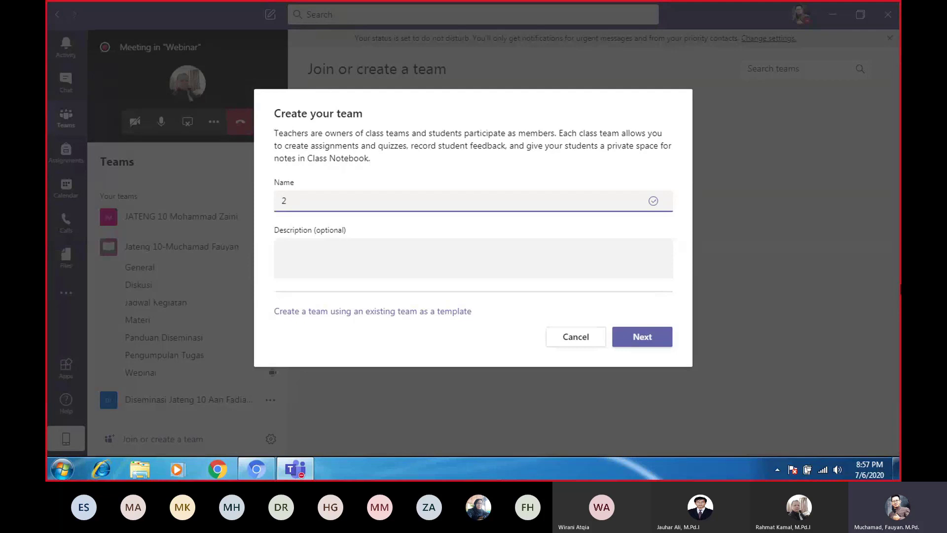
{"action": "type", "text": "19"}
{"action": "type", "text": "/20"}
{"action": "type", "text": "."}
{"action": "key", "text": "BackSpace"}
{"action": "key", "text": "BackSpace"}
{"action": "key", "text": "BackSpace"}
{"action": "key", "text": "BackSpace"}
{"action": "key", "text": "BackSpace"}
{"action": "key", "text": "BackSpace"}
{"action": "type", "text": "20/21.1 P"}
{"action": "type", "text": "KTI"}
Correct the team name to '20/21.1_PGMI_PKTI C', leave Description empty, and continue
{"action": "left_click_drag", "start_coordinate": [312, 201], "coordinate": [350, 206]}
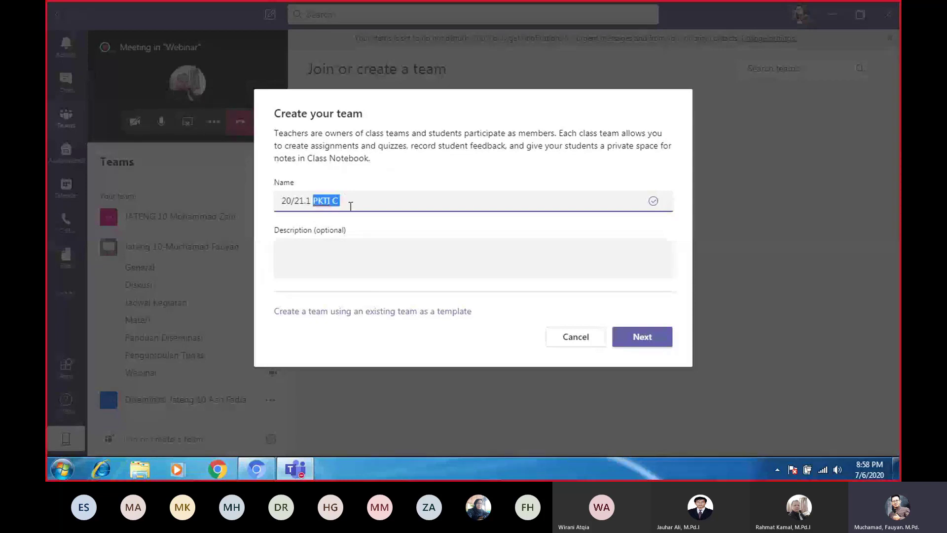
{"action": "left_click", "coordinate": [311, 206]}
{"action": "type", "text": "PGMI_"}
{"action": "left_click", "coordinate": [314, 200]}
{"action": "key", "text": "BackSpace"}
{"action": "type", "text": "_"}
{"action": "left_click", "coordinate": [324, 277]}
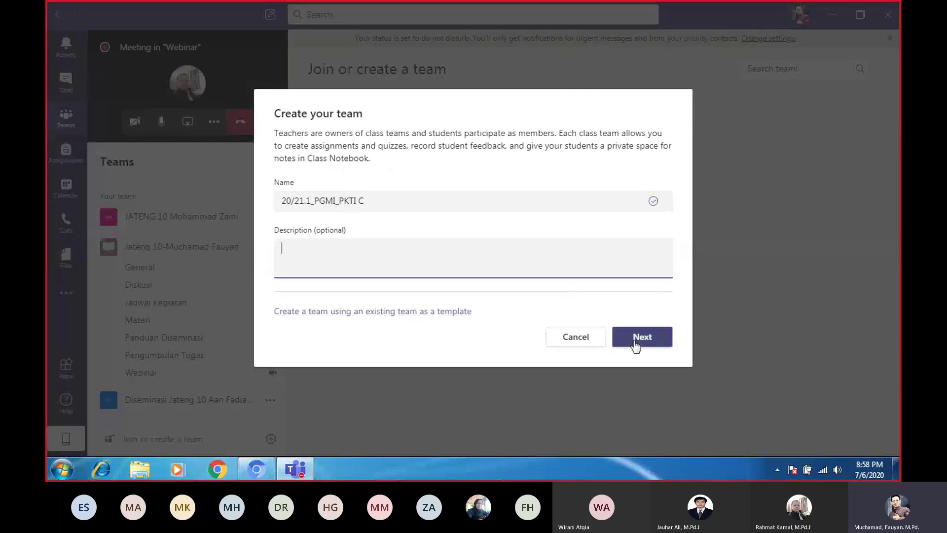
{"action": "left_click", "coordinate": [651, 341]}
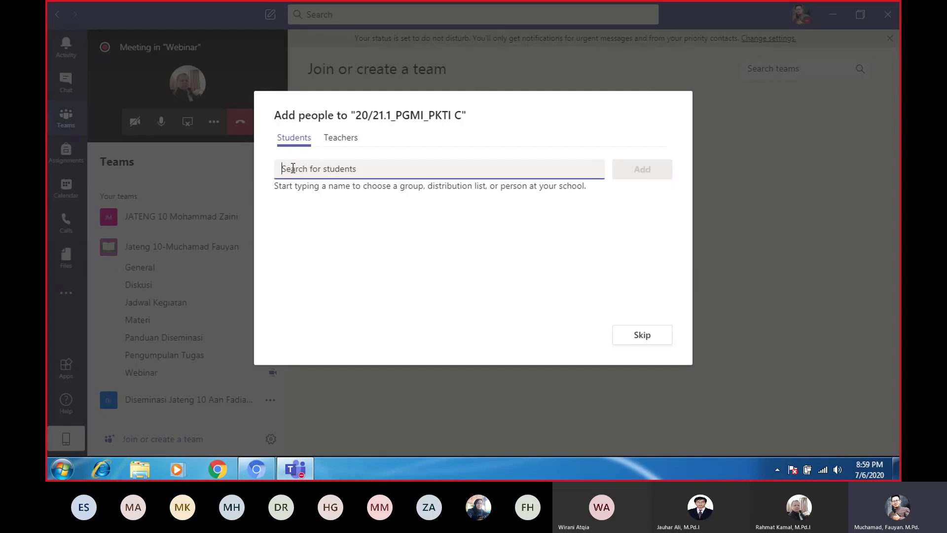
{"action": "left_click", "coordinate": [337, 143]}
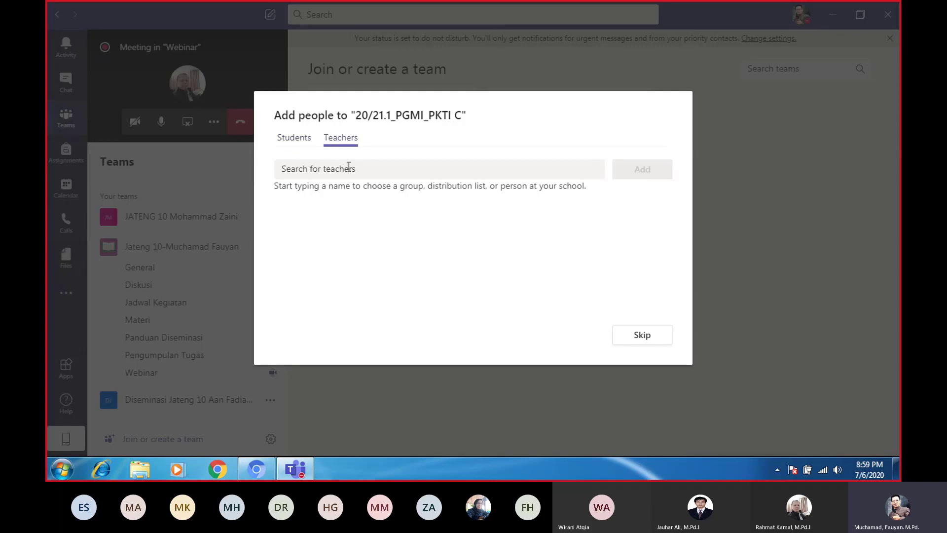
{"action": "left_click", "coordinate": [341, 169]}
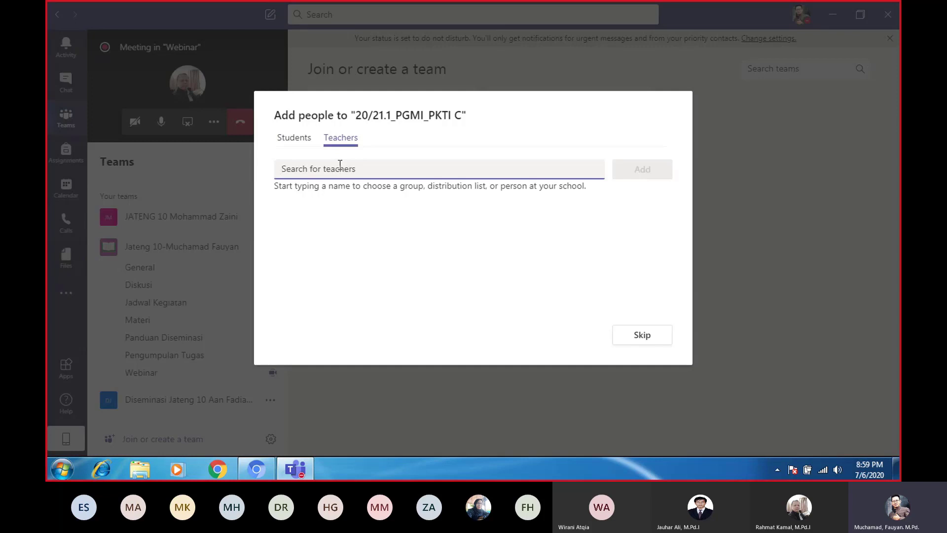
{"action": "left_click", "coordinate": [297, 142]}
Search for and pick two students from the suggestions, add them to the class, and close the dialog
{"action": "type", "text": "M"}
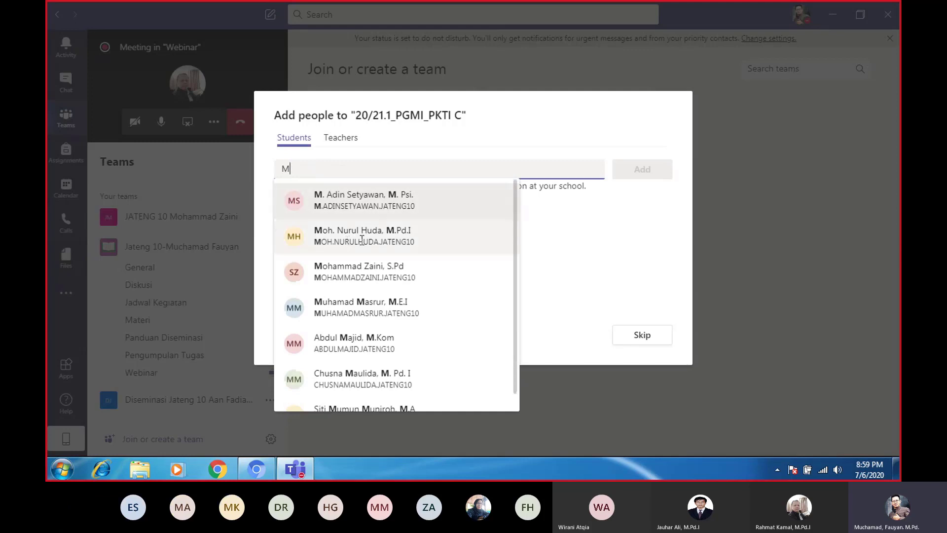
{"action": "left_click", "coordinate": [397, 199]}
{"action": "type", "text": "Nu"}
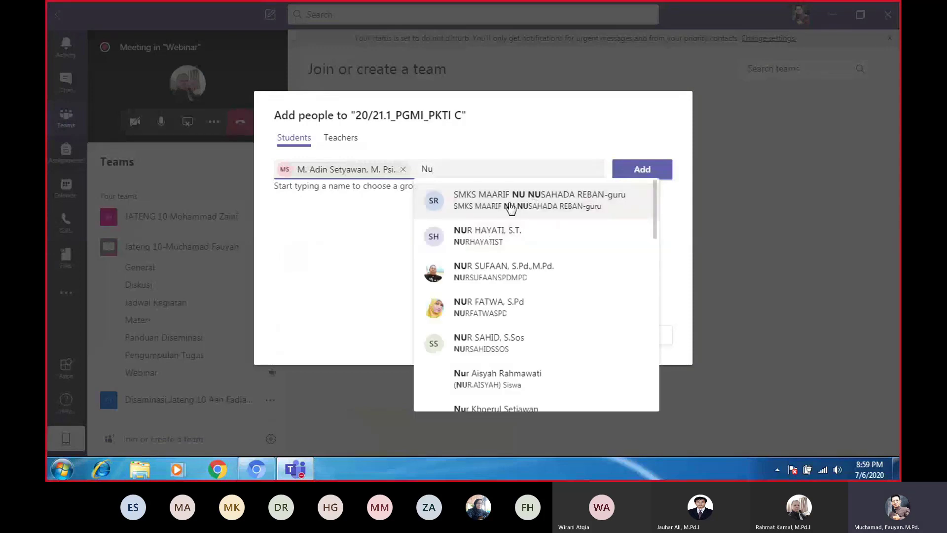
{"action": "type", "text": "rul"}
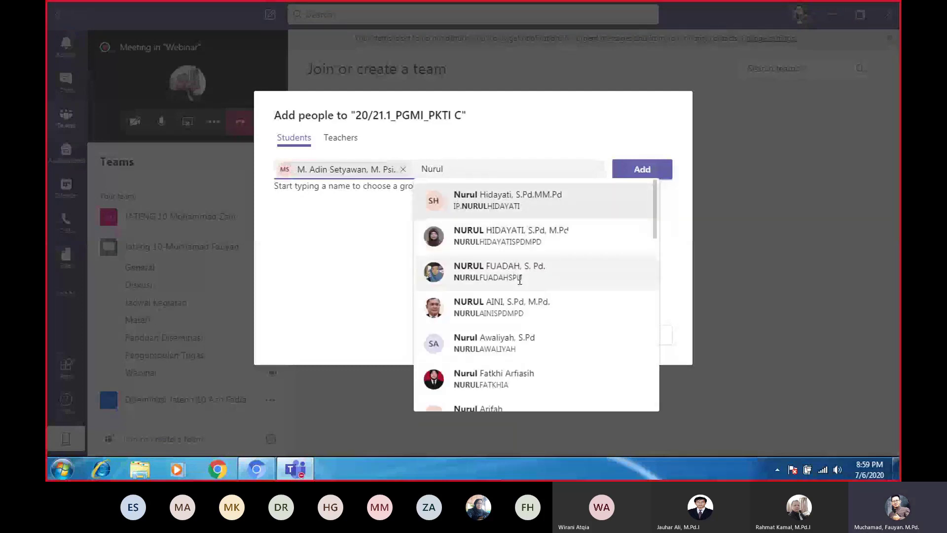
{"action": "left_click_drag", "start_coordinate": [443, 169], "coordinate": [422, 162]}
{"action": "type", "text": "Hu"}
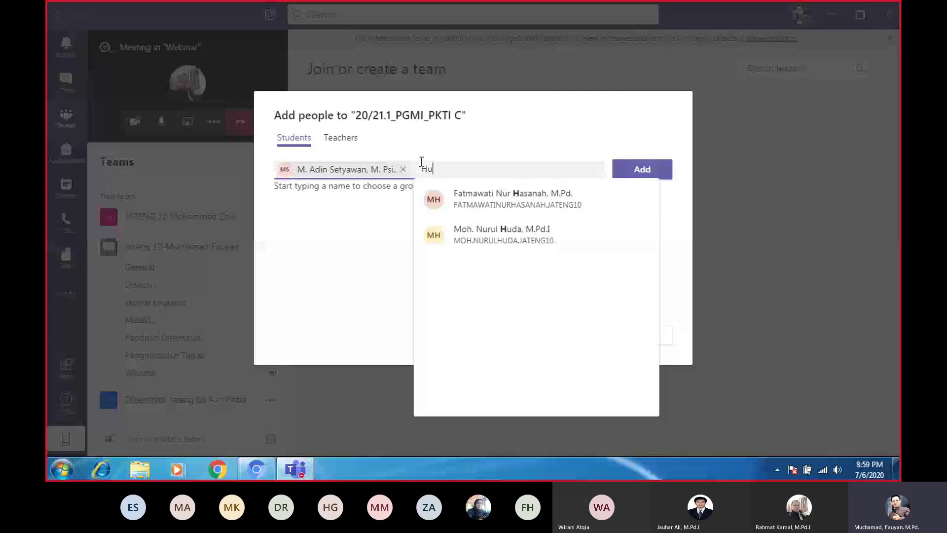
{"action": "left_click", "coordinate": [501, 232]}
{"action": "left_click", "coordinate": [638, 175]}
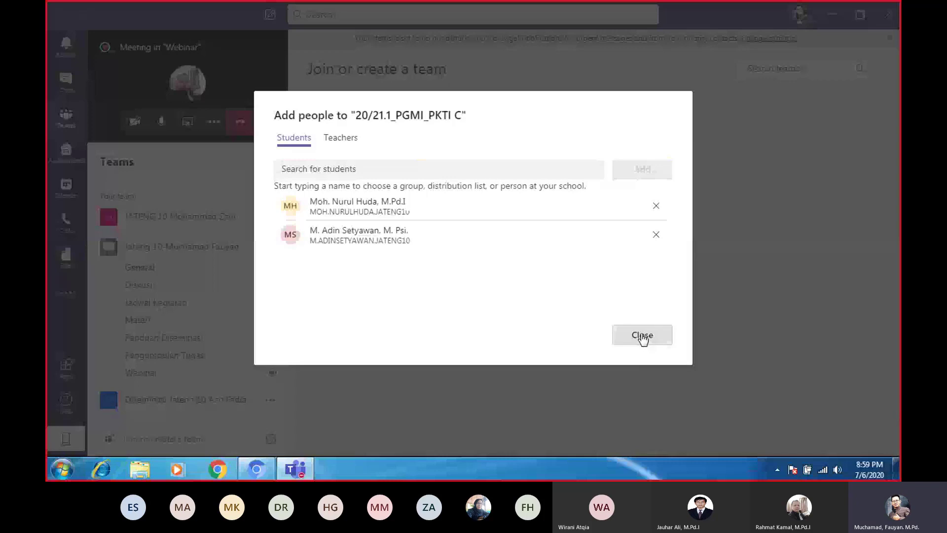
{"action": "left_click", "coordinate": [643, 335]}
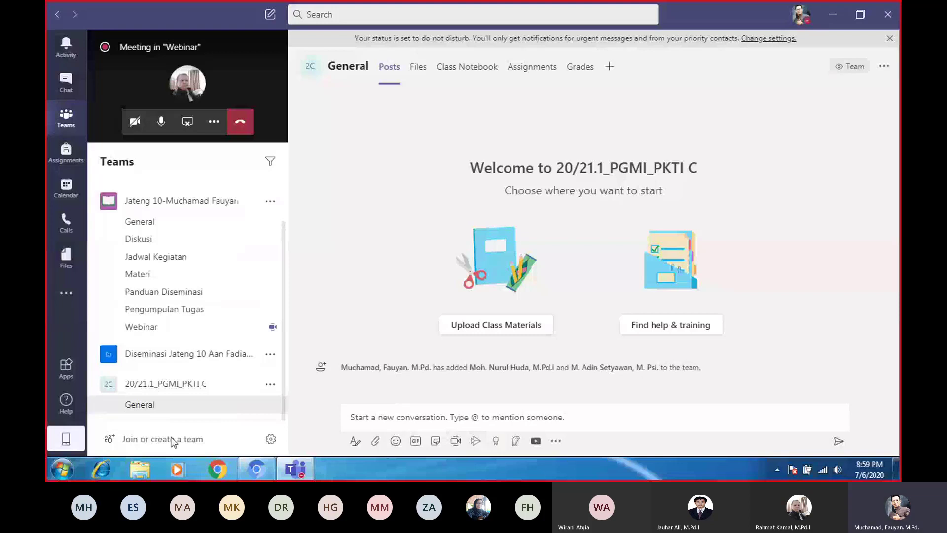
Close the Add people dialog to land in the 20/21.1_PGMI_PKTI C team's General channel
{"action": "left_click", "coordinate": [133, 387]}
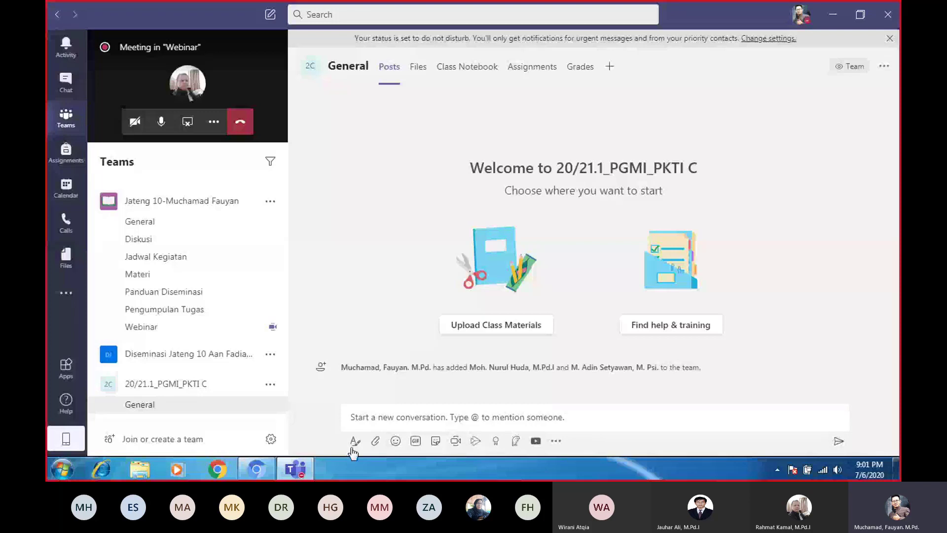
Draft a new General-channel post reading 'RPS PKTI C' and expand it into the full editor
{"action": "left_click", "coordinate": [363, 418]}
{"action": "type", "text": "as"}
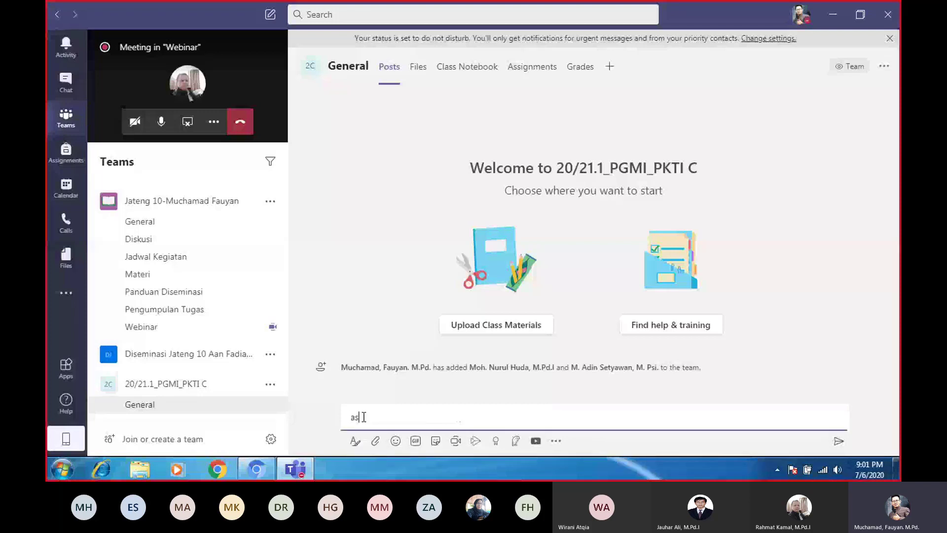
{"action": "key", "text": "BackSpace"}
{"action": "key", "text": "BackSpace"}
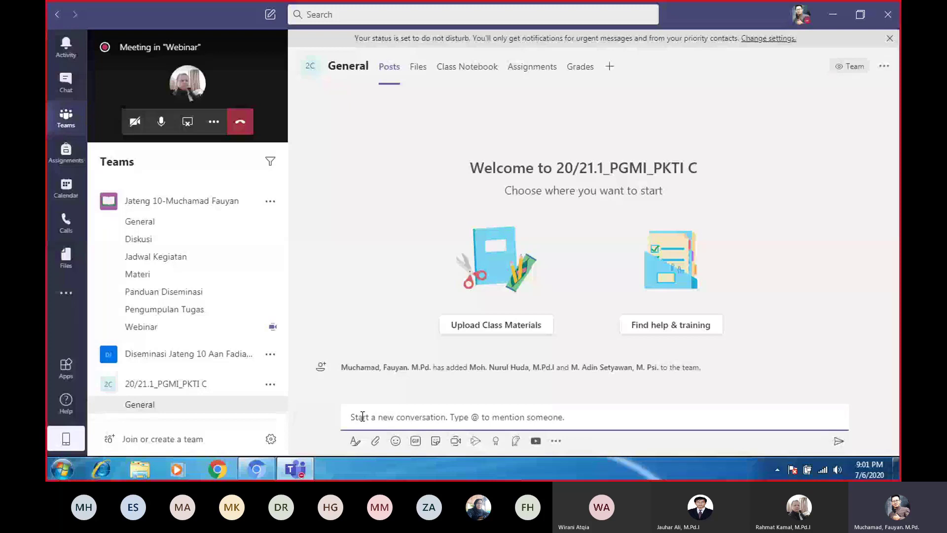
{"action": "type", "text": "RPP"}
{"action": "key", "text": "BackSpace"}
{"action": "key", "text": "BackSpace"}
{"action": "key", "text": "BackSpace"}
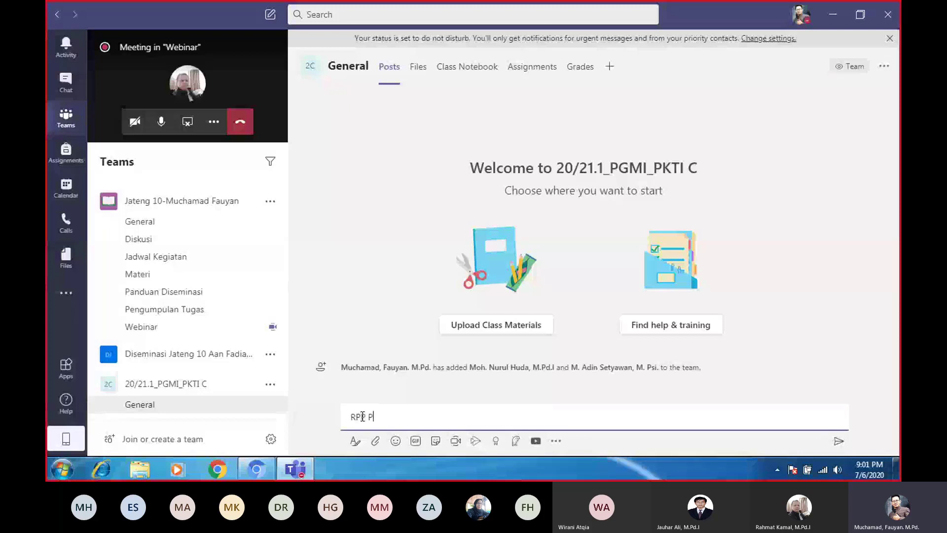
{"action": "type", "text": "R"}
{"action": "type", "text": "PP"}
{"action": "type", "text": " PKT"}
{"action": "type", "text": "I C"}
{"action": "left_click", "coordinate": [354, 441]}
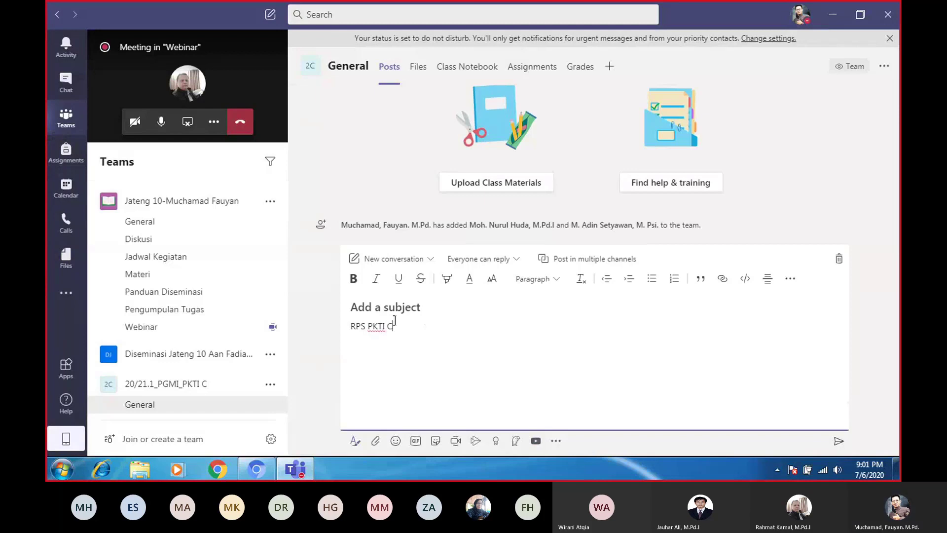
Change the post type to Announcement with the headline 'RPS PKTI C'
{"action": "left_click", "coordinate": [430, 261]}
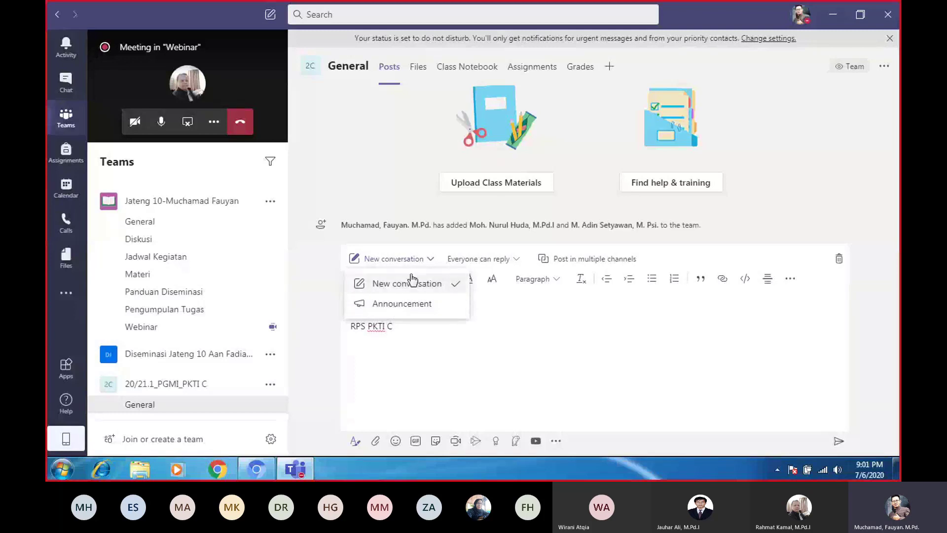
{"action": "left_click", "coordinate": [437, 311]}
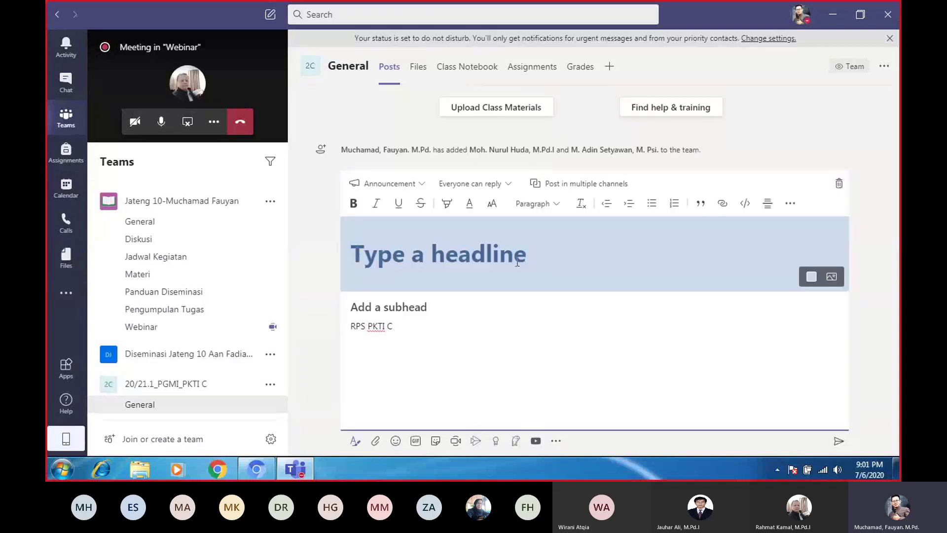
{"action": "type", "text": "RPS "}
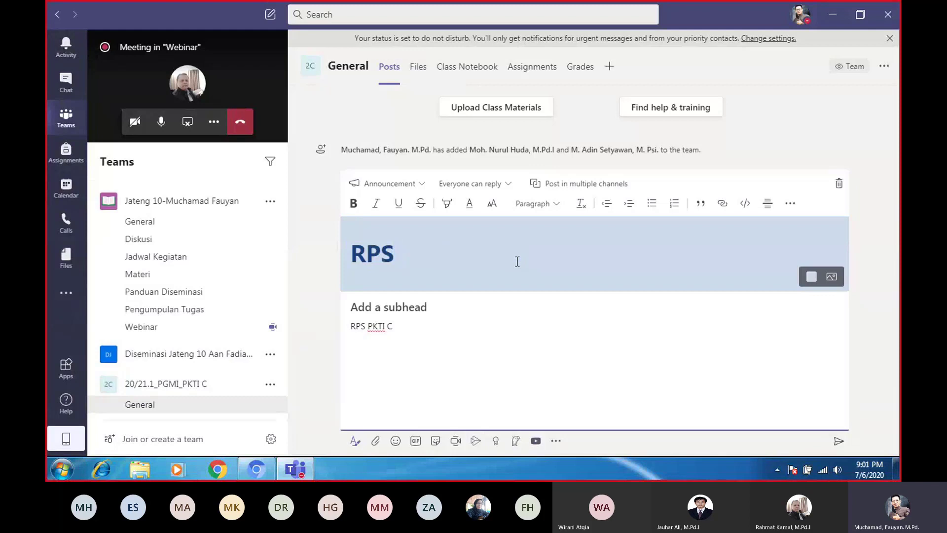
{"action": "type", "text": "PKTI "}
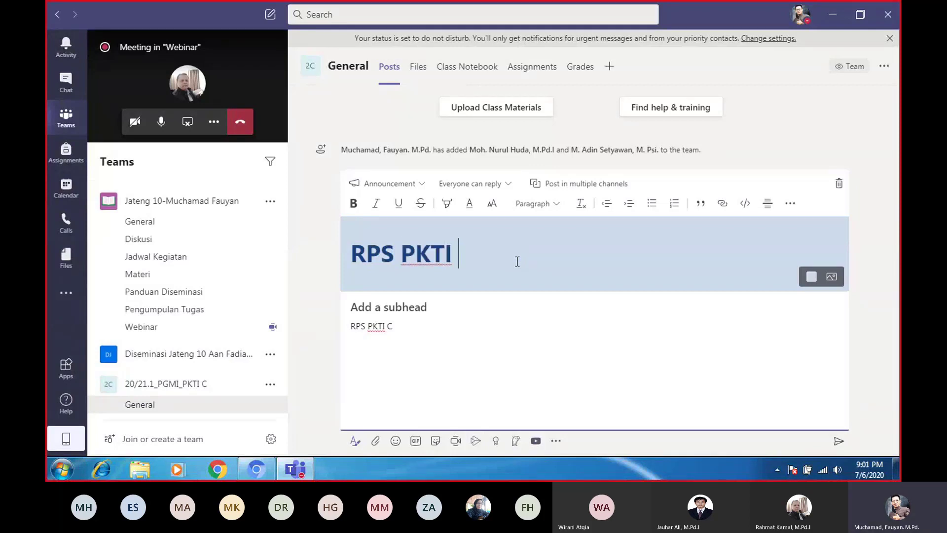
{"action": "type", "text": "C"}
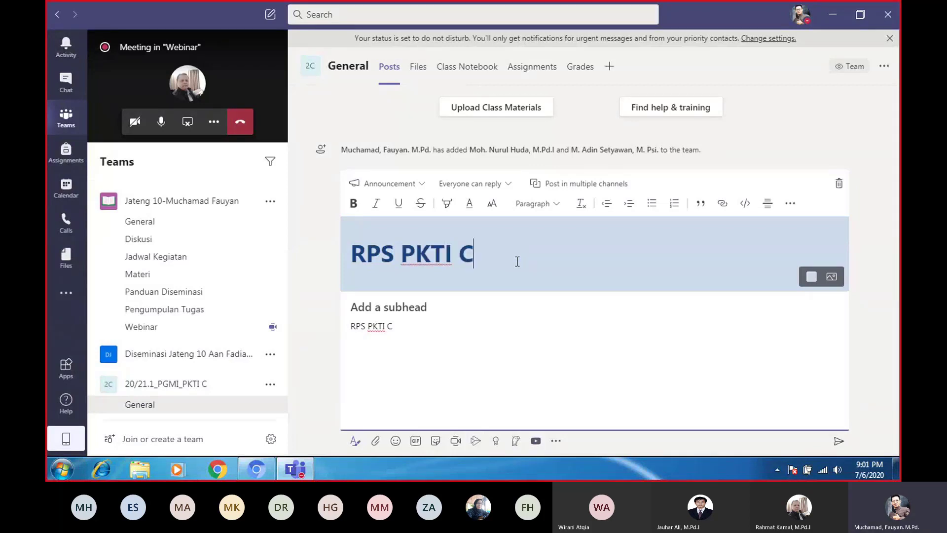
{"action": "left_click", "coordinate": [354, 308]}
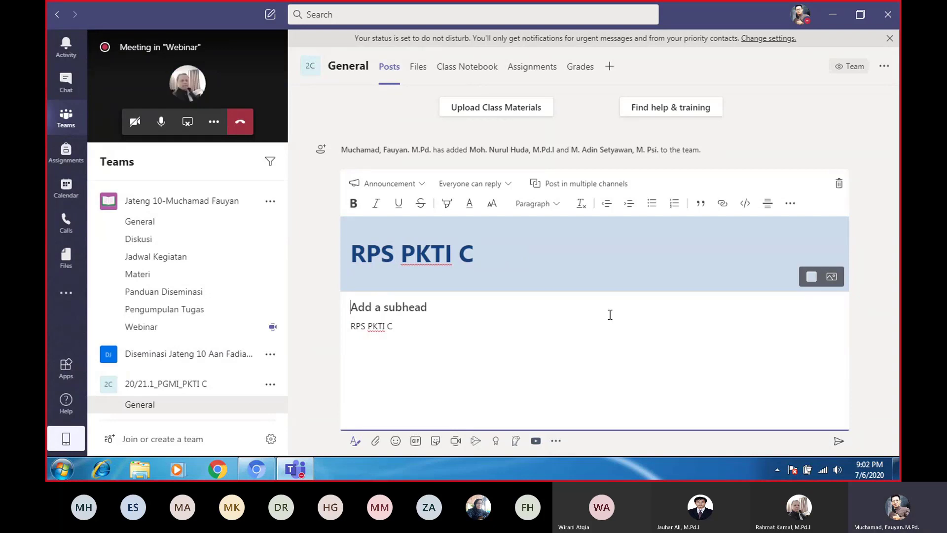
Extend the body line to read 'RPS PKTI C dapat didownload di bawah ini'
{"action": "type", "text": "RPS"}
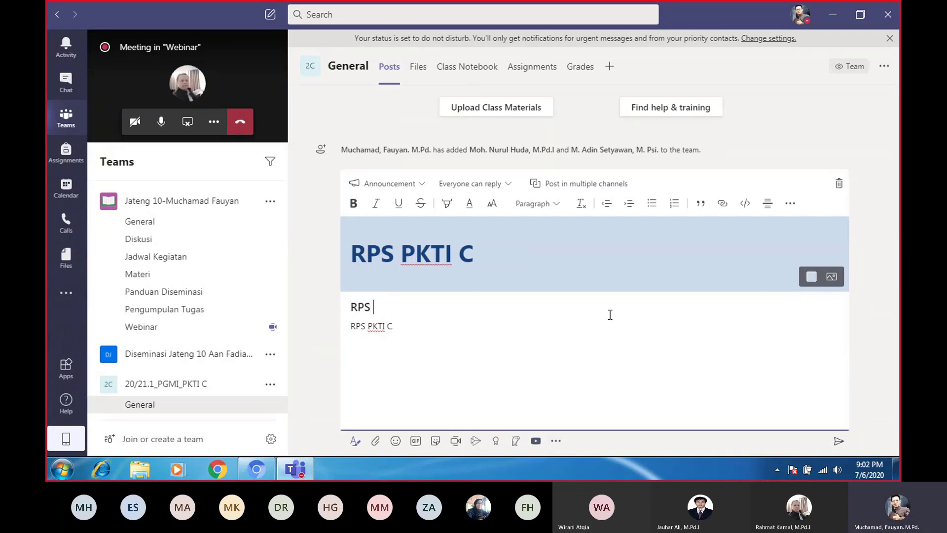
{"action": "key", "text": "BackSpace"}
{"action": "key", "text": "BackSpace"}
{"action": "key", "text": "BackSpace"}
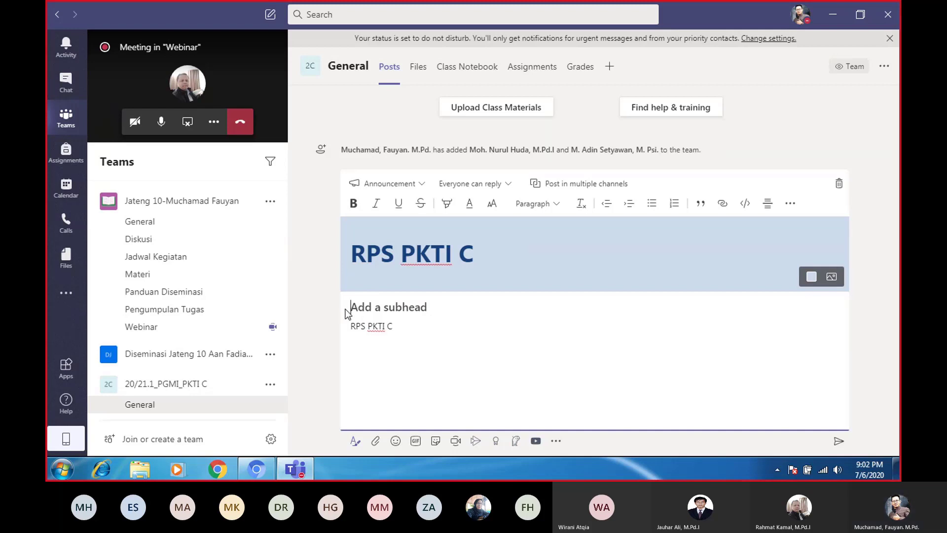
{"action": "left_click_drag", "start_coordinate": [396, 328], "coordinate": [343, 325]}
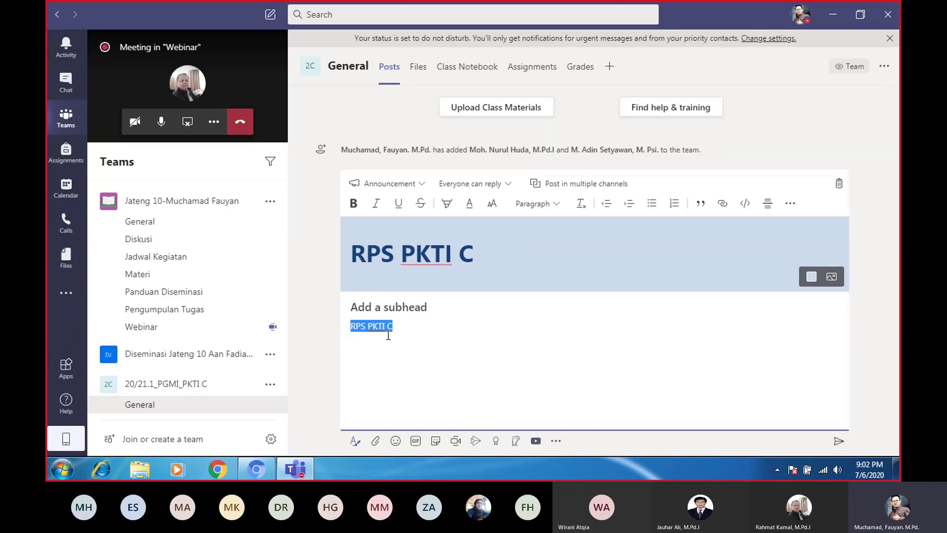
{"action": "left_click", "coordinate": [409, 330]}
{"action": "type", "text": "dapa"}
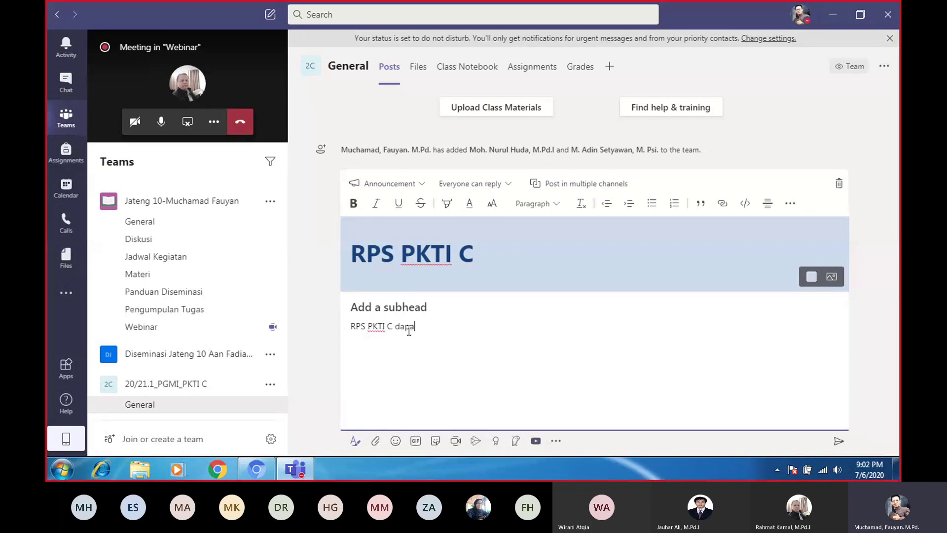
{"action": "type", "text": "t"}
{"action": "type", "text": "didownload di bawah ini"}
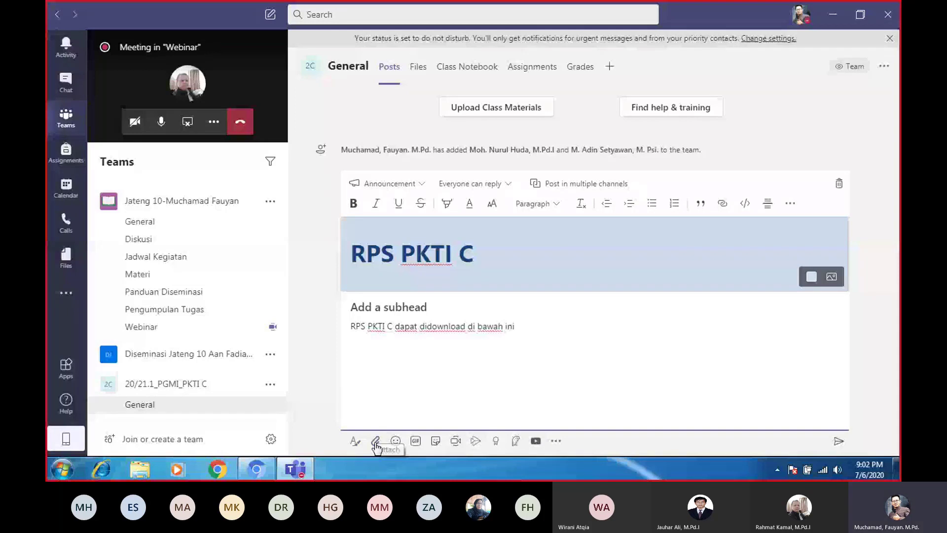
Show the attach sources: Recent, Browse Teams and Channels, OneDrive, Upload from my computer
{"action": "left_click", "coordinate": [376, 443]}
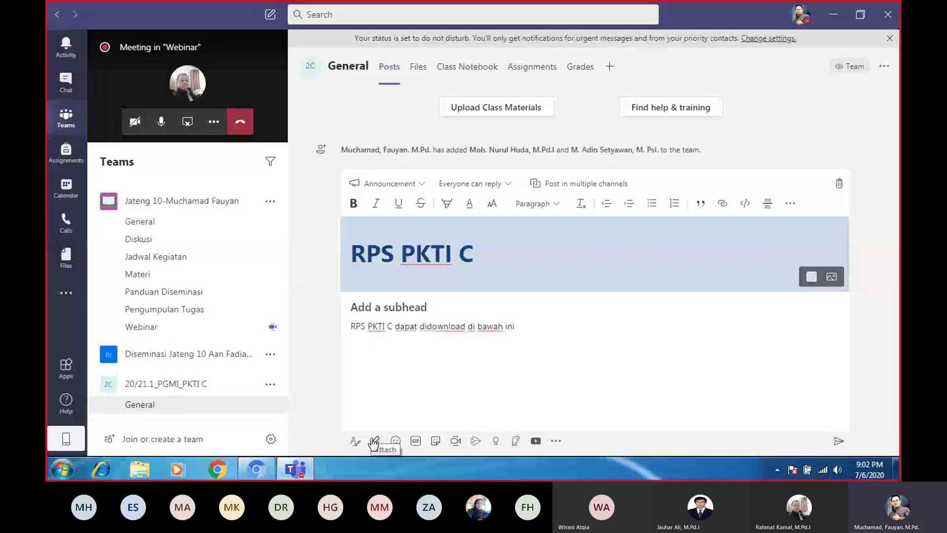
{"action": "left_click", "coordinate": [374, 442]}
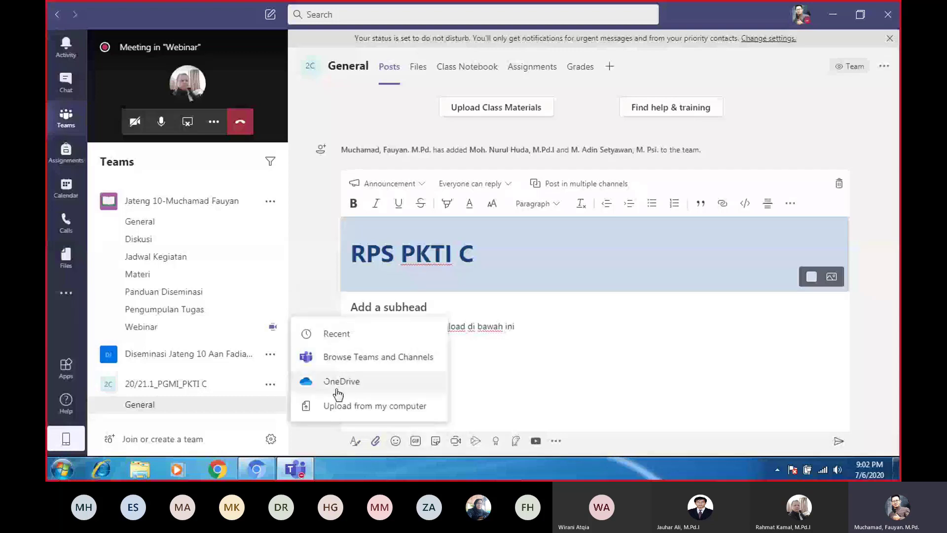
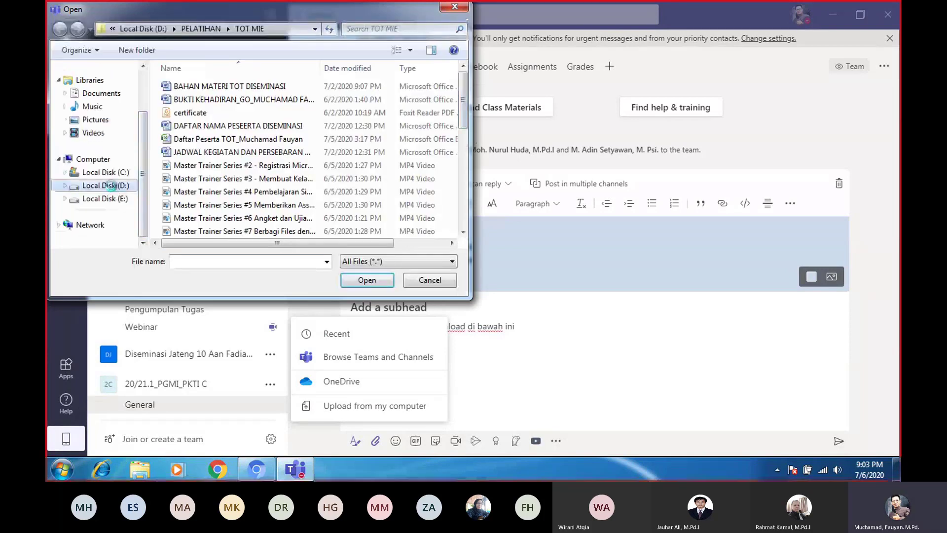
Browse to the D:\PENDIDIKAN\2019-2020 Genap\PKTI folder in the Open dialog
{"action": "left_click", "coordinate": [110, 185]}
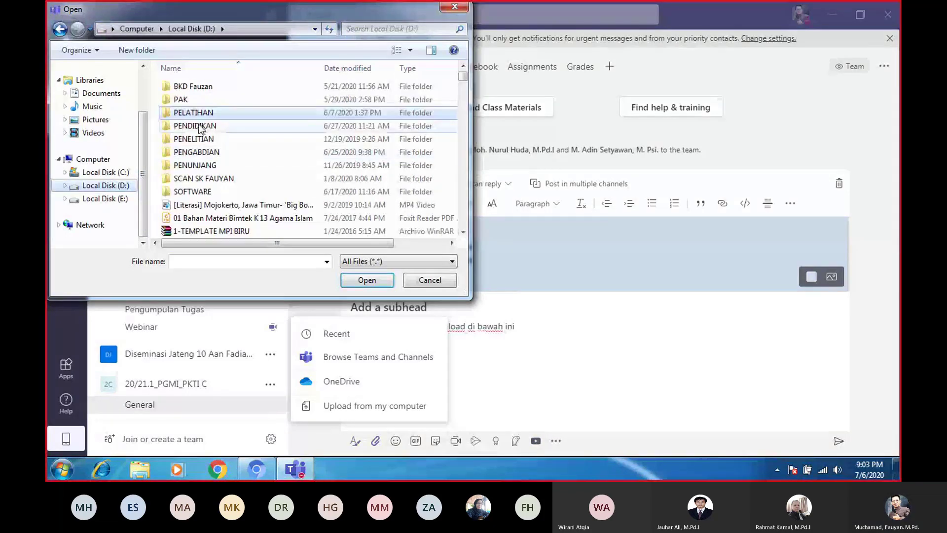
{"action": "double_click", "coordinate": [200, 126]}
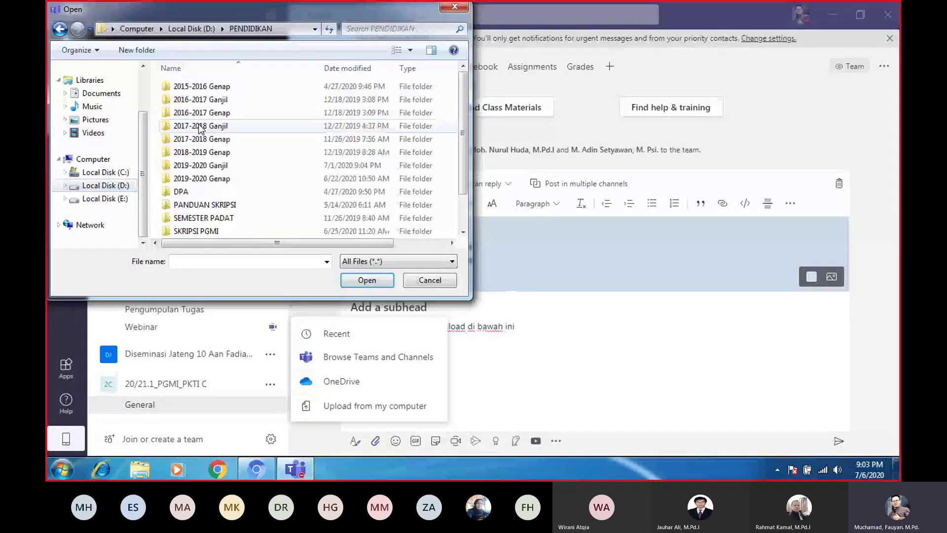
{"action": "double_click", "coordinate": [209, 178]}
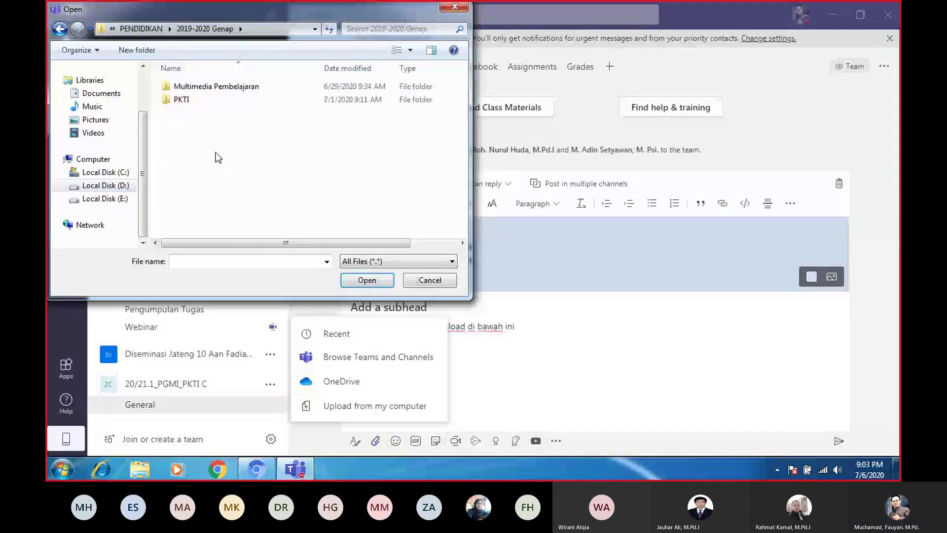
{"action": "double_click", "coordinate": [181, 100]}
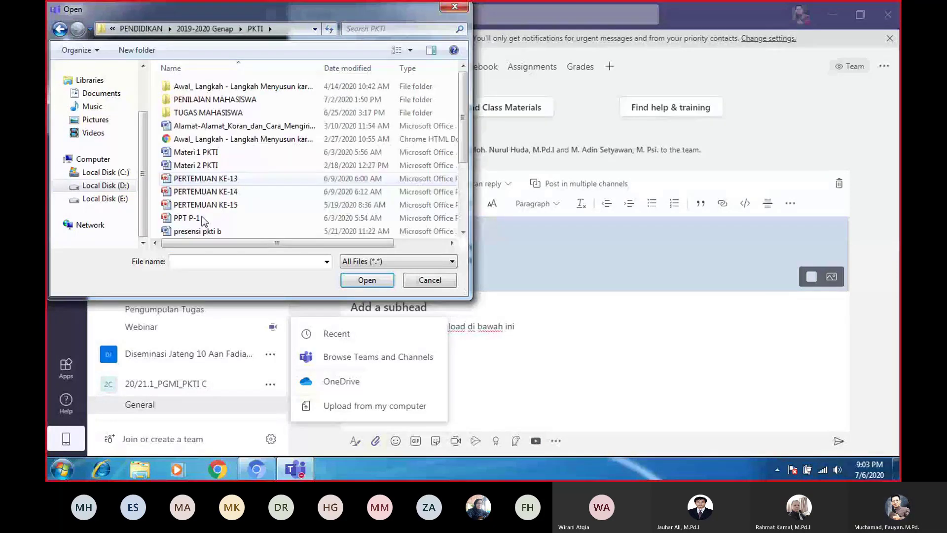
Select the 2020.2 RPS PKTI file, then cancel the upload so nothing is attached
{"action": "scroll", "coordinate": [202, 216], "scroll_direction": "down", "scroll_amount": 3}
{"action": "left_click", "coordinate": [213, 178]}
{"action": "left_click", "coordinate": [377, 279]}
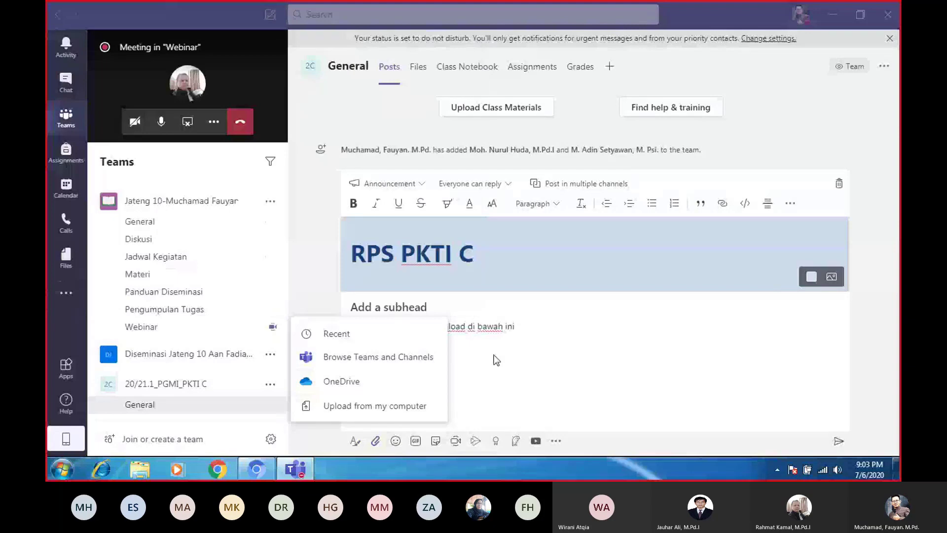
{"action": "scroll", "coordinate": [454, 138], "scroll_direction": "down", "scroll_amount": 5}
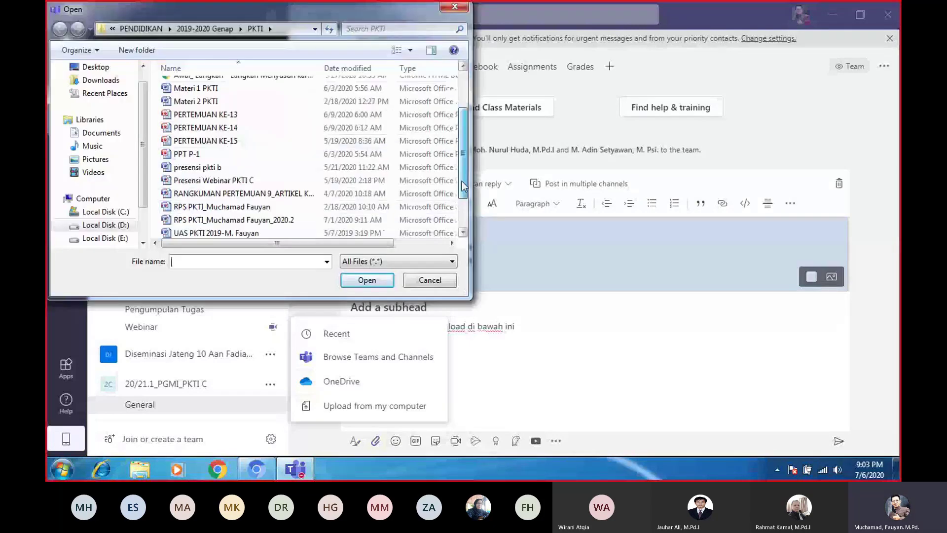
{"action": "left_click", "coordinate": [234, 192]}
{"action": "left_click", "coordinate": [361, 280]}
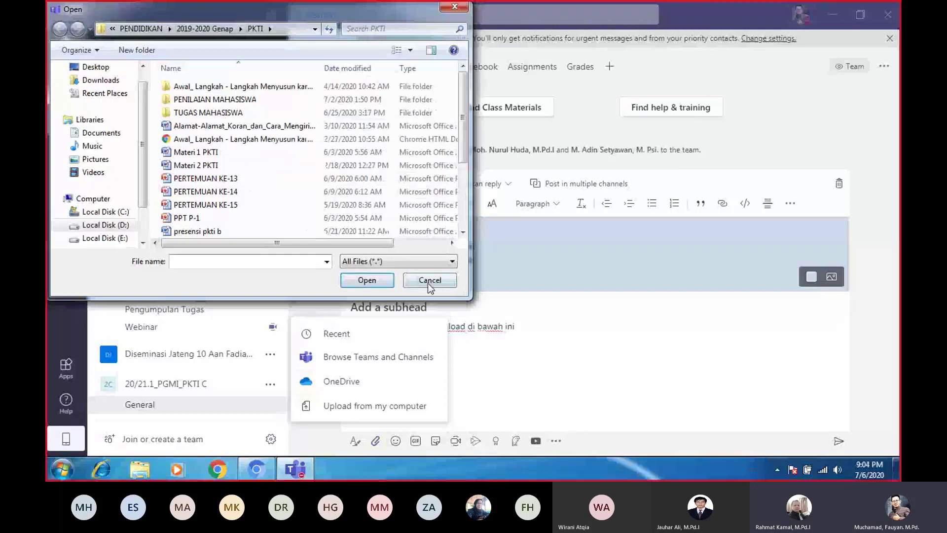
{"action": "left_click", "coordinate": [428, 285]}
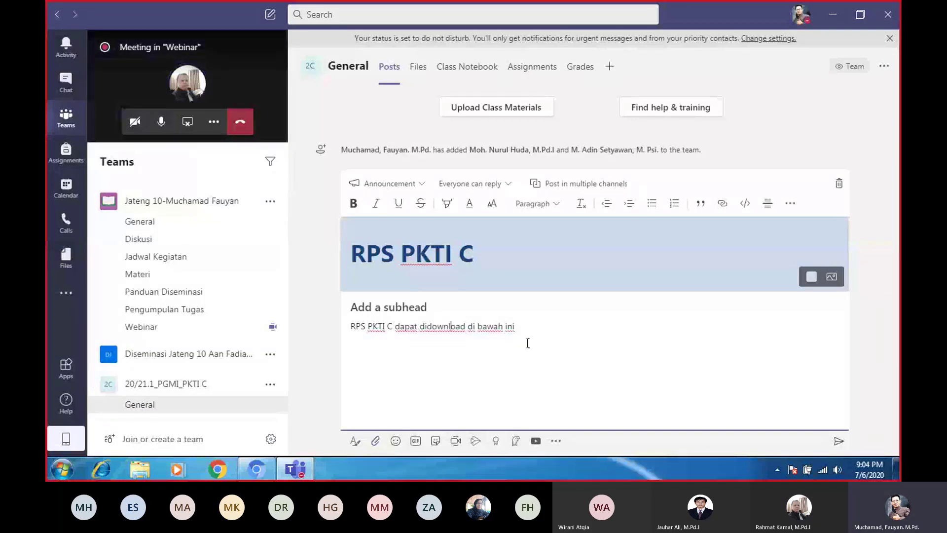
Leave the RPS PKTI C draft and start Meet now in the General channel
{"action": "left_click", "coordinate": [457, 380]}
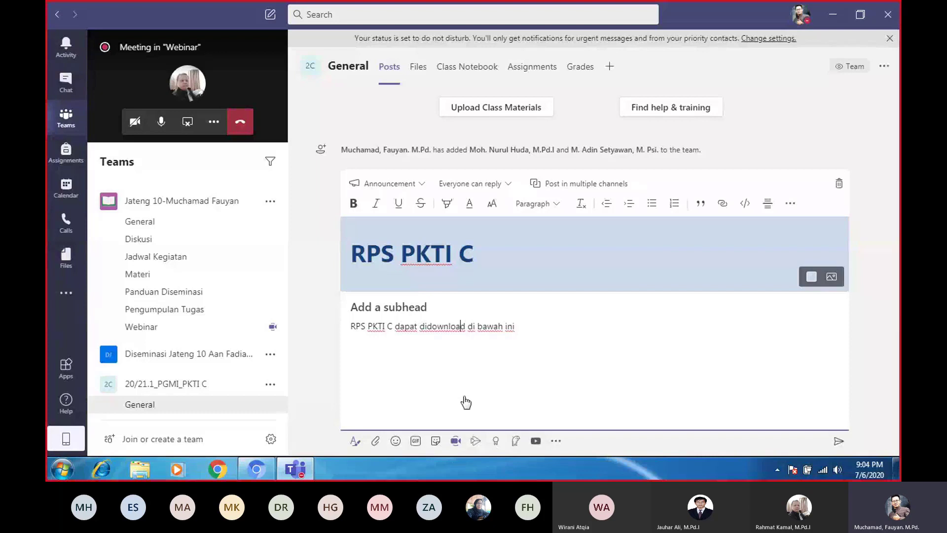
{"action": "left_click", "coordinate": [475, 440]}
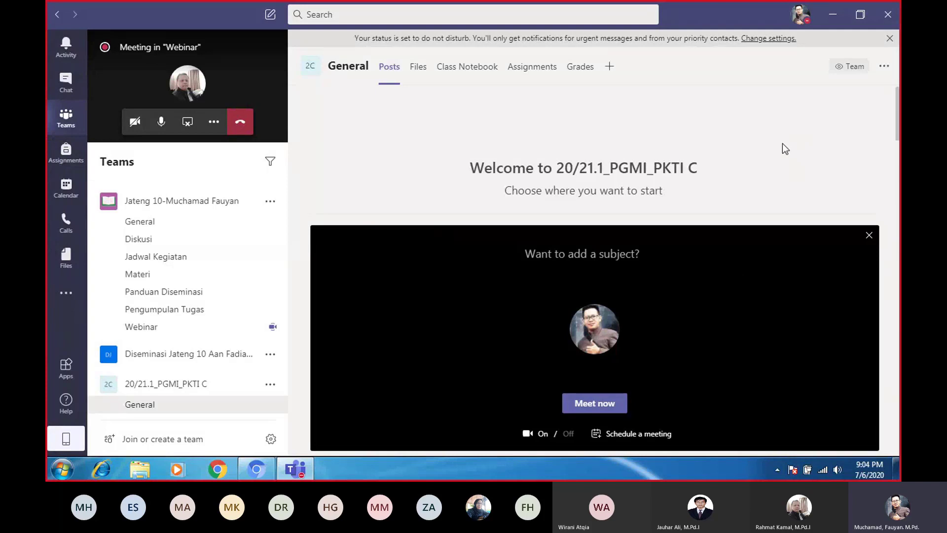
{"action": "scroll", "coordinate": [785, 164], "scroll_direction": "down", "scroll_amount": 2}
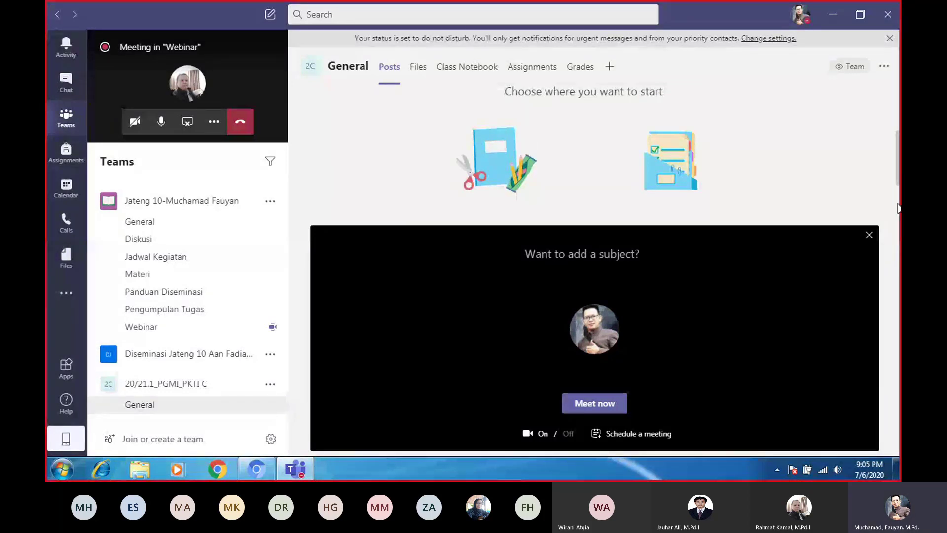
{"action": "scroll", "coordinate": [898, 207], "scroll_direction": "down", "scroll_amount": 1}
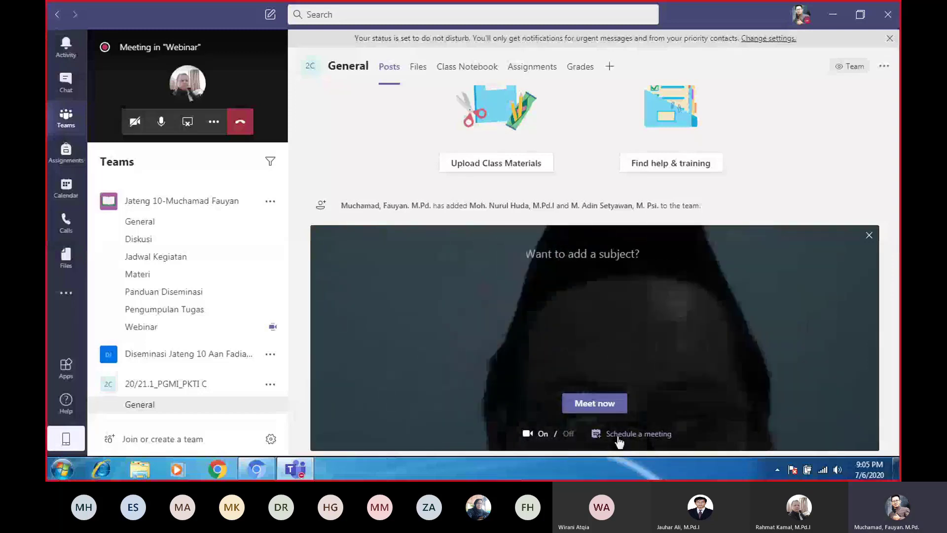
Schedule a channel meeting, moving the call window aside, with start date July 7, 2020
{"action": "left_click", "coordinate": [594, 403]}
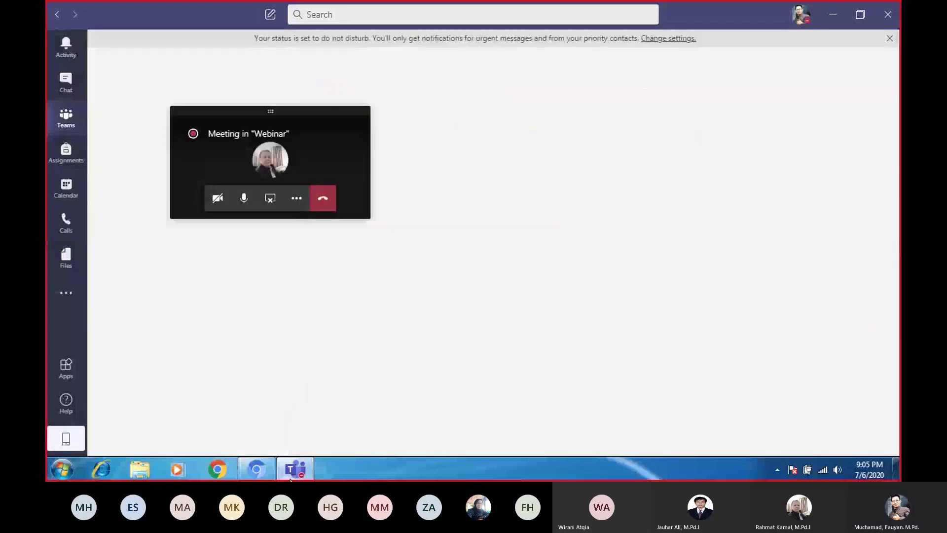
{"action": "mouse_move", "coordinate": [291, 475]}
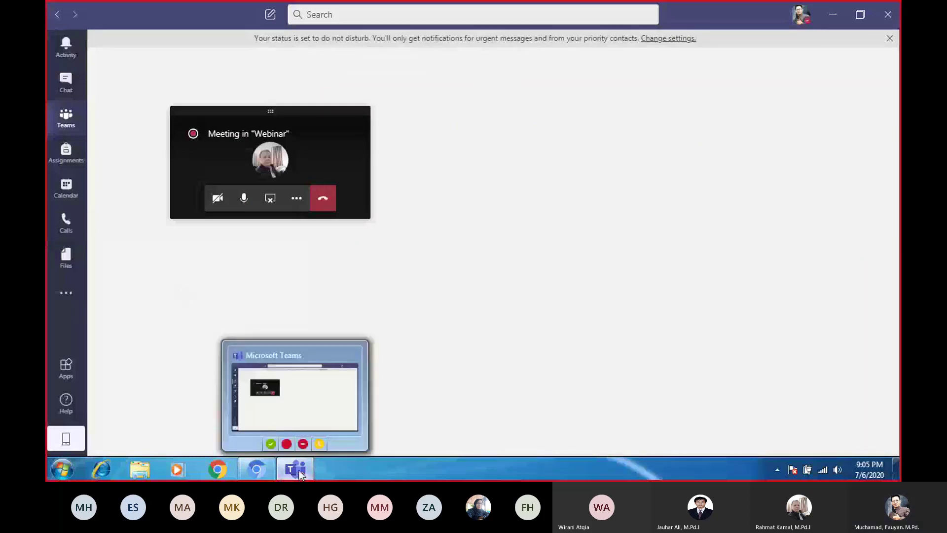
{"action": "left_click", "coordinate": [214, 267]}
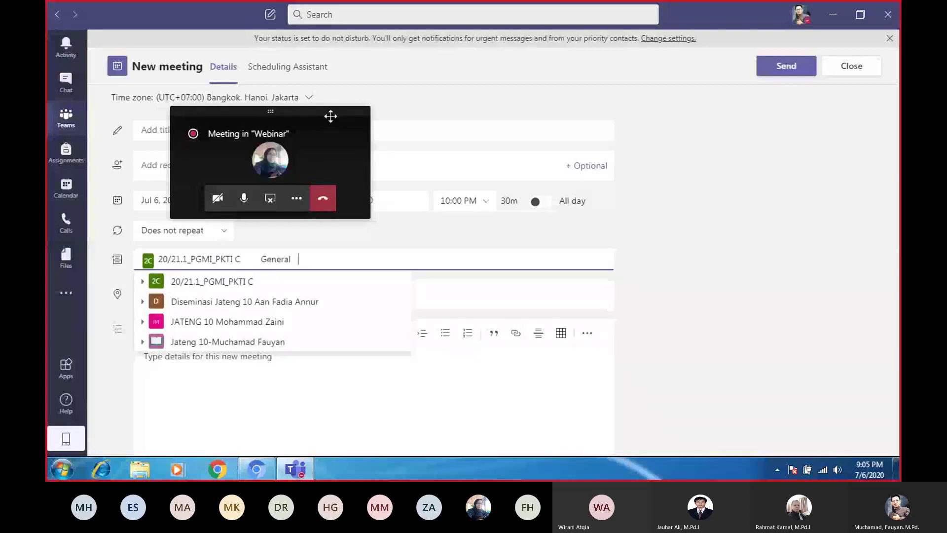
{"action": "left_click_drag", "start_coordinate": [330, 117], "coordinate": [833, 303]}
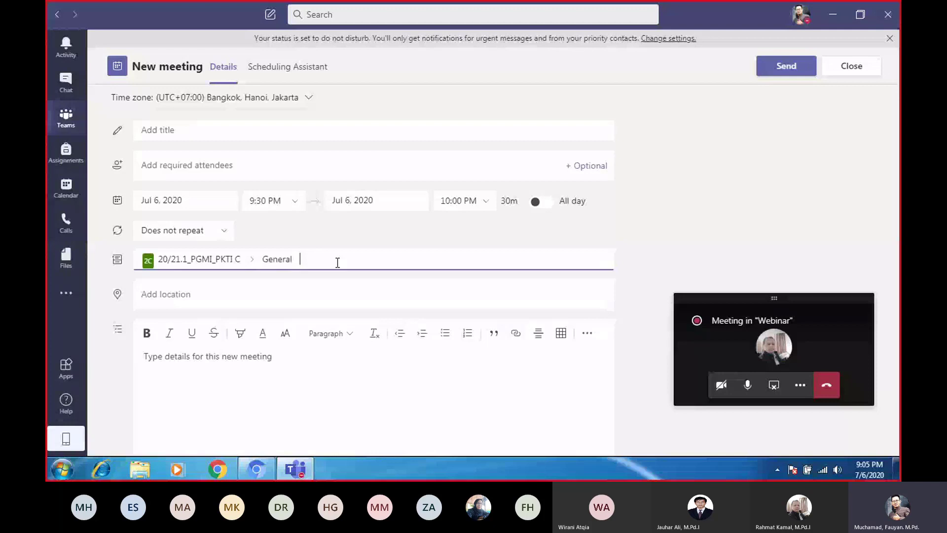
{"action": "left_click", "coordinate": [302, 78]}
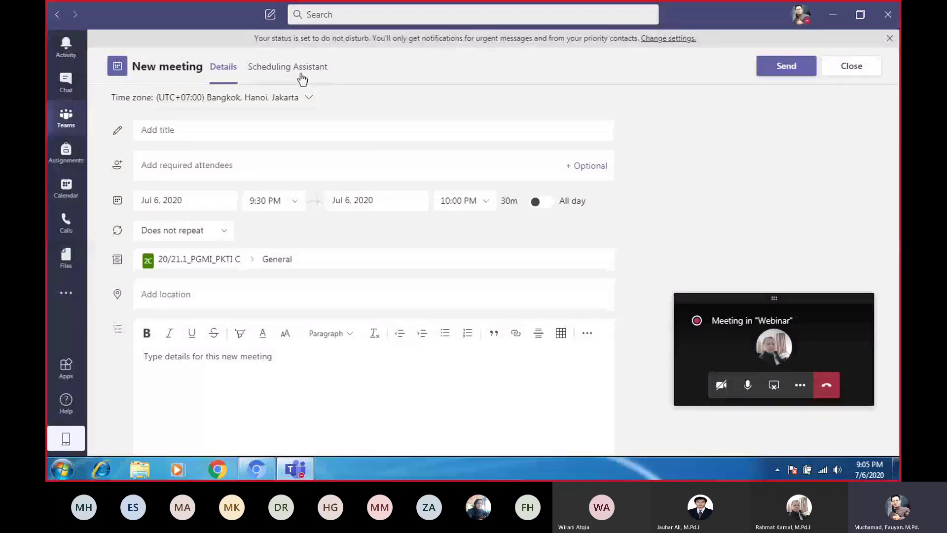
{"action": "left_click", "coordinate": [201, 205]}
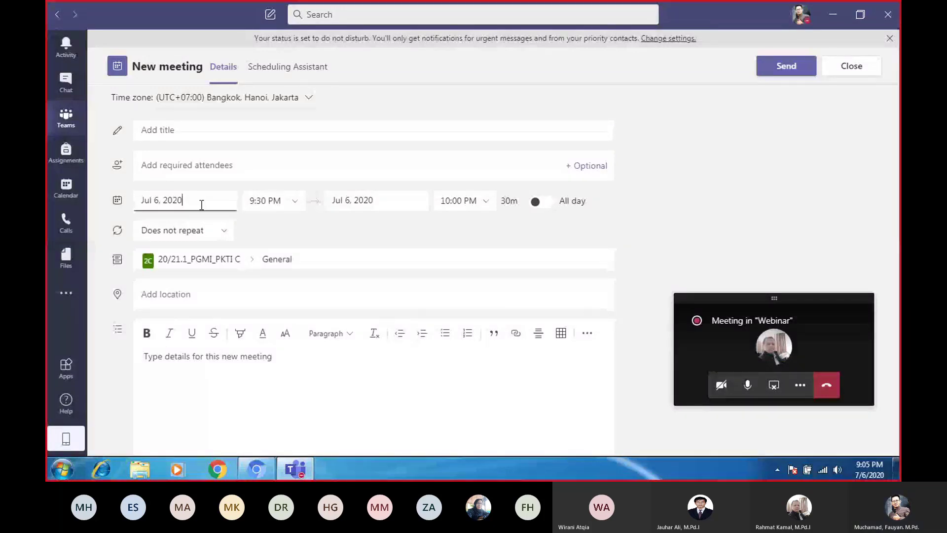
{"action": "left_click", "coordinate": [191, 293]}
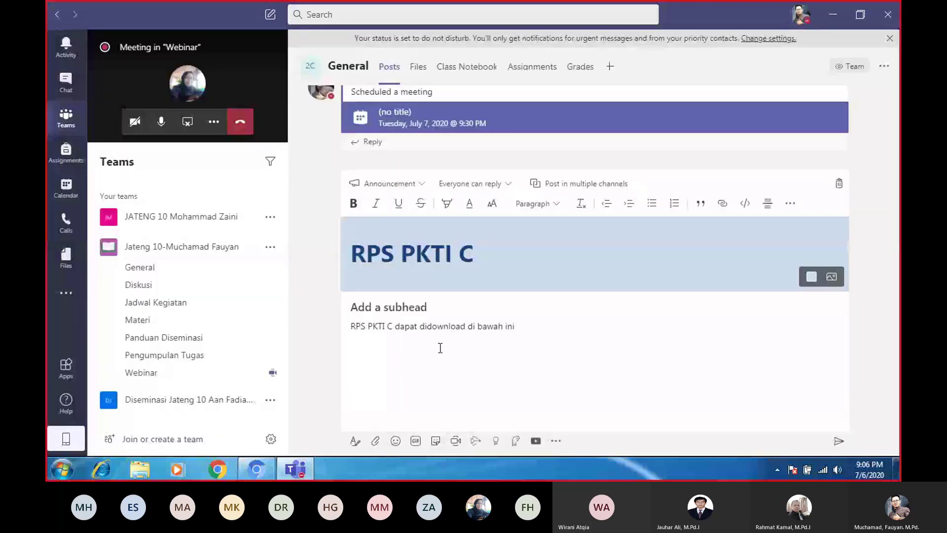
Apply the Classes classroom illustration as the RPS PKTI C heading background
{"action": "left_click", "coordinate": [516, 355]}
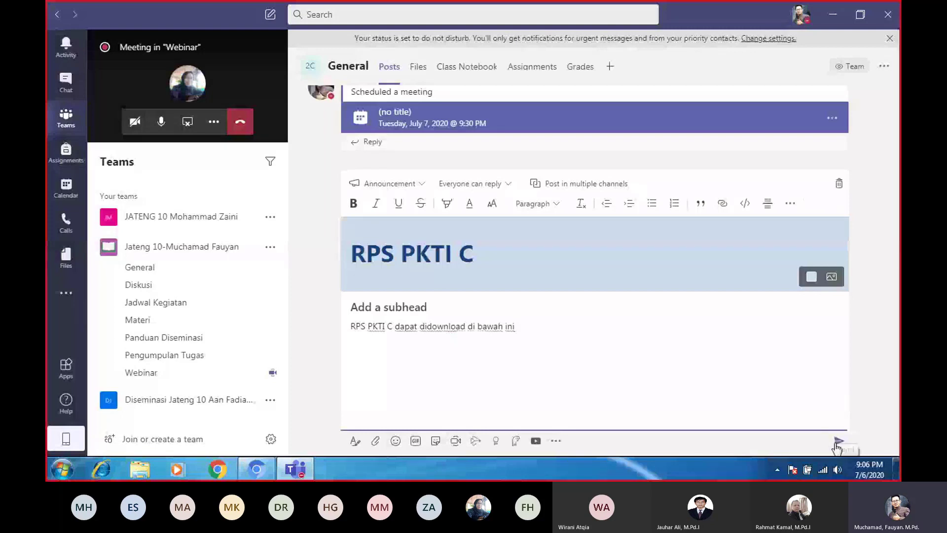
{"action": "left_click", "coordinate": [832, 279]}
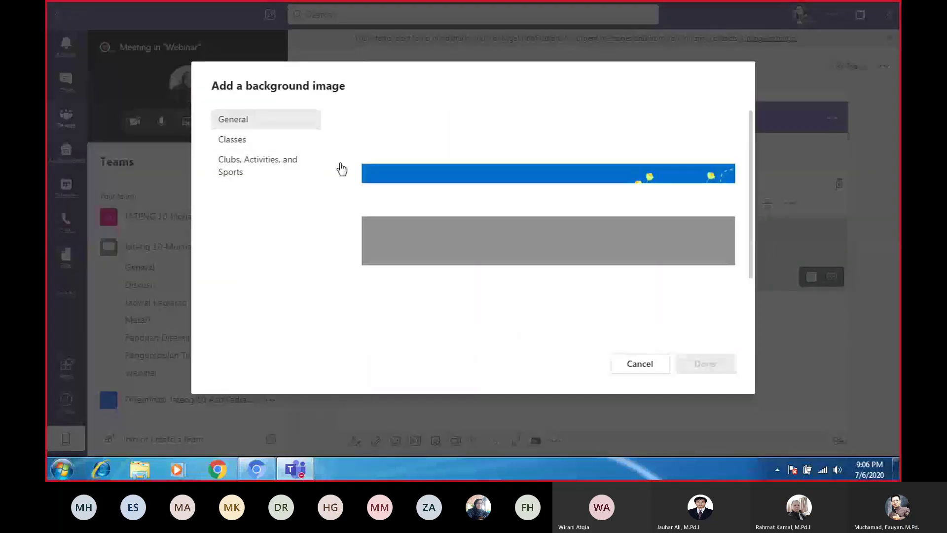
{"action": "left_click", "coordinate": [237, 143]}
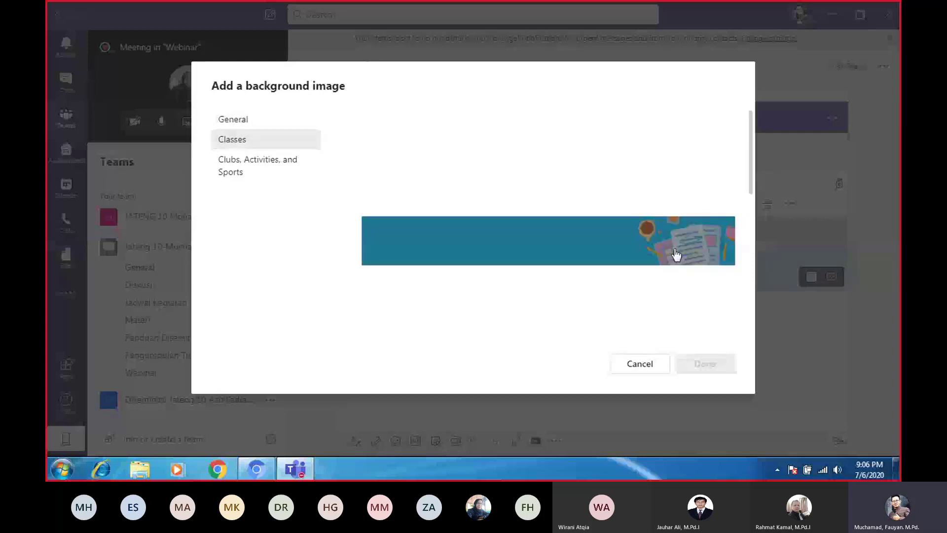
{"action": "left_click", "coordinate": [674, 257]}
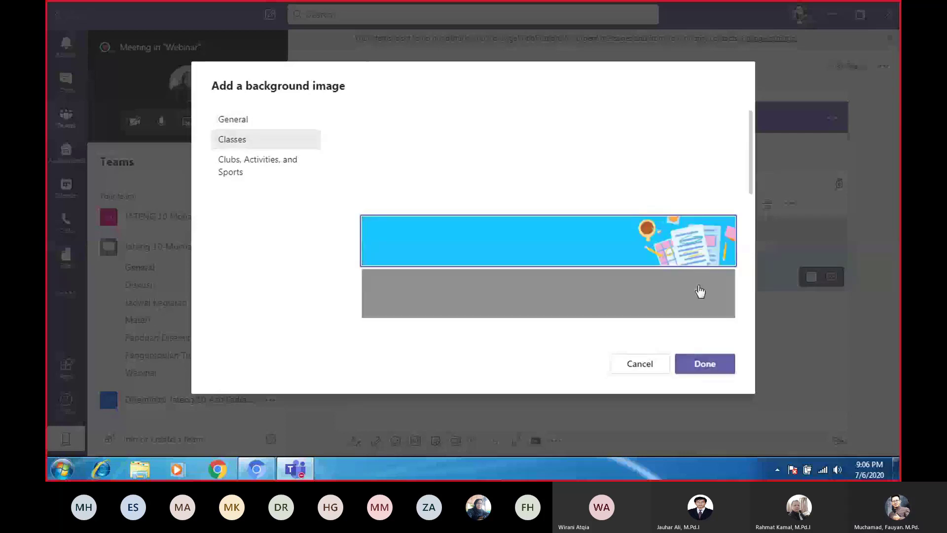
{"action": "left_click", "coordinate": [710, 369]}
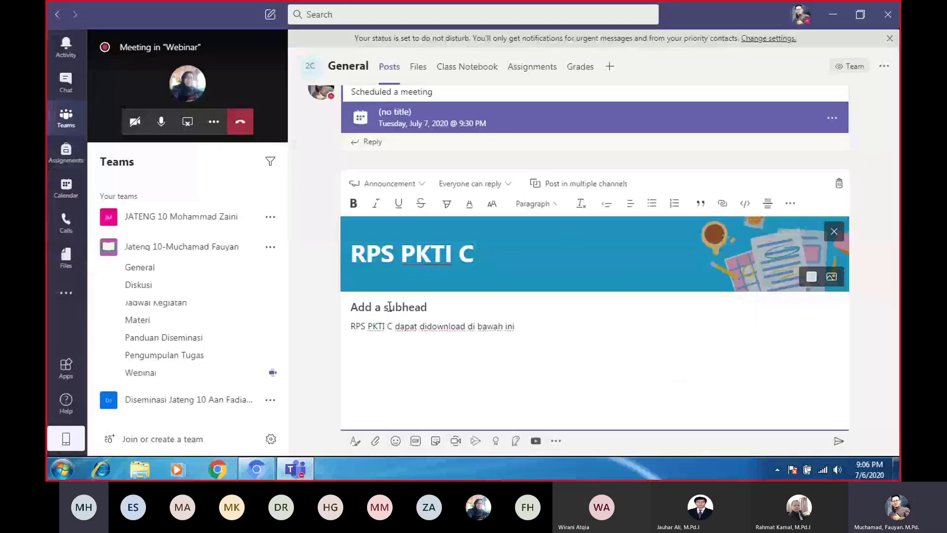
{"action": "left_click", "coordinate": [790, 204]}
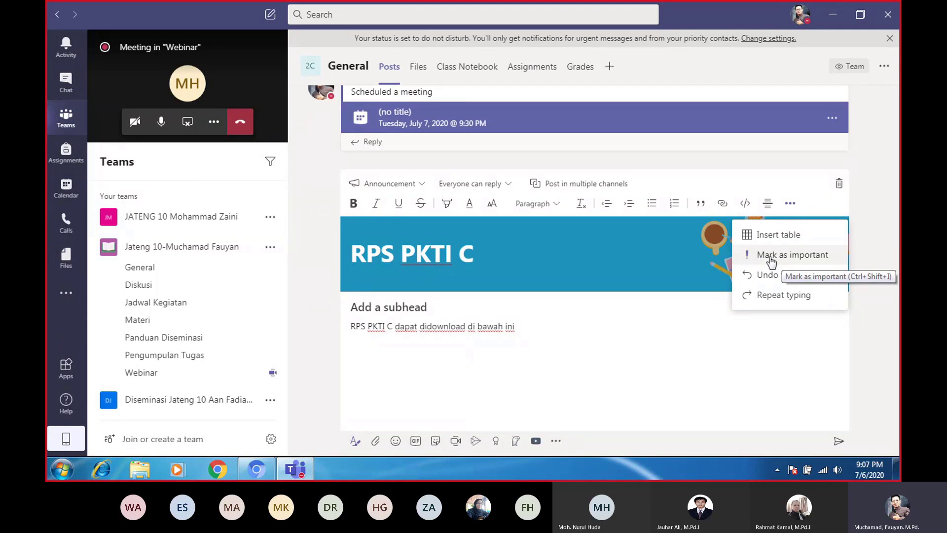
Mark the RPS PKTI C announcement as important and send it
{"action": "left_click", "coordinate": [771, 261]}
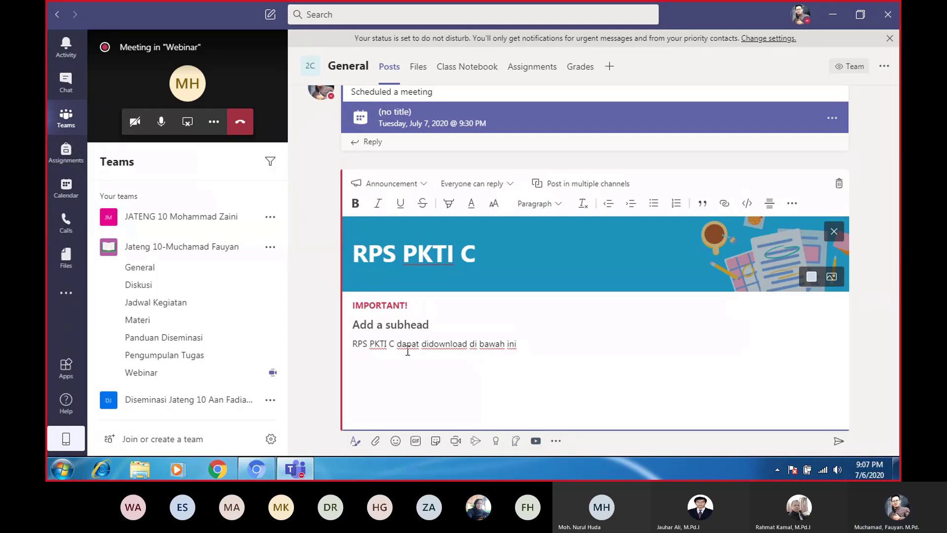
{"action": "left_click", "coordinate": [834, 445]}
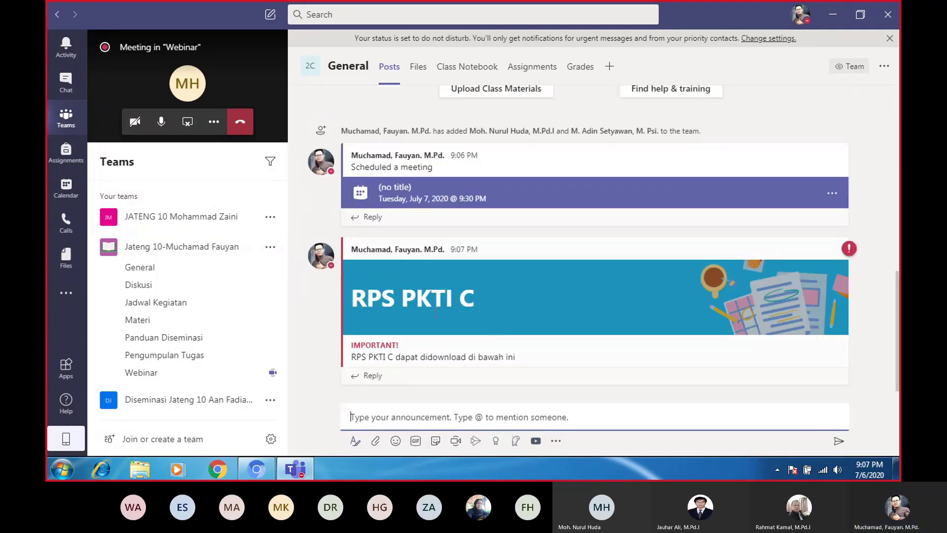
{"action": "scroll", "coordinate": [457, 241], "scroll_direction": "up", "scroll_amount": 2}
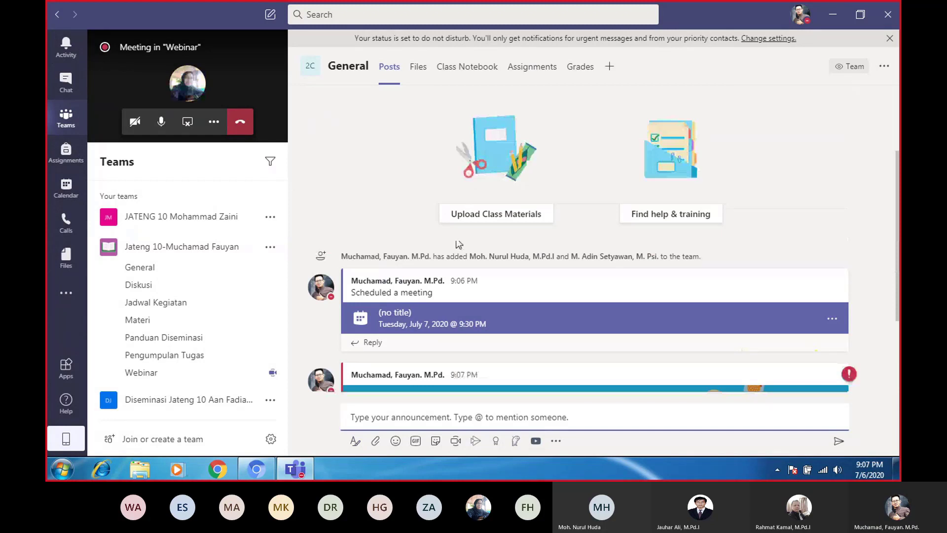
{"action": "scroll", "coordinate": [458, 244], "scroll_direction": "down", "scroll_amount": 2}
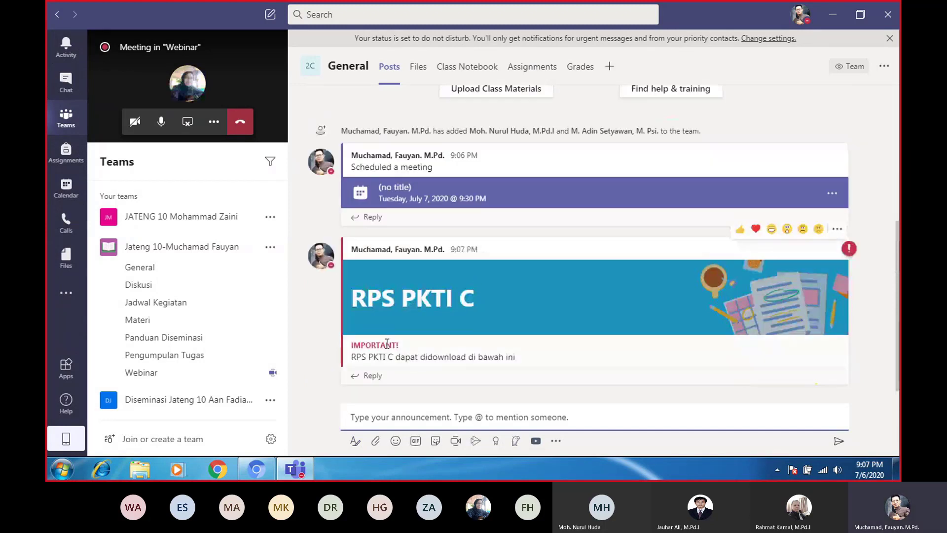
{"action": "left_click", "coordinate": [185, 404]}
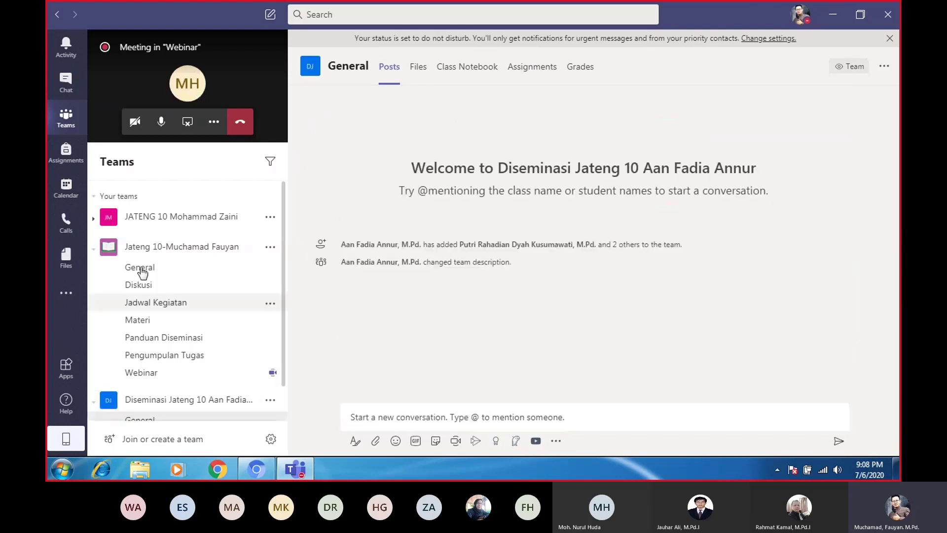
{"action": "left_click_drag", "start_coordinate": [283, 251], "coordinate": [283, 292]}
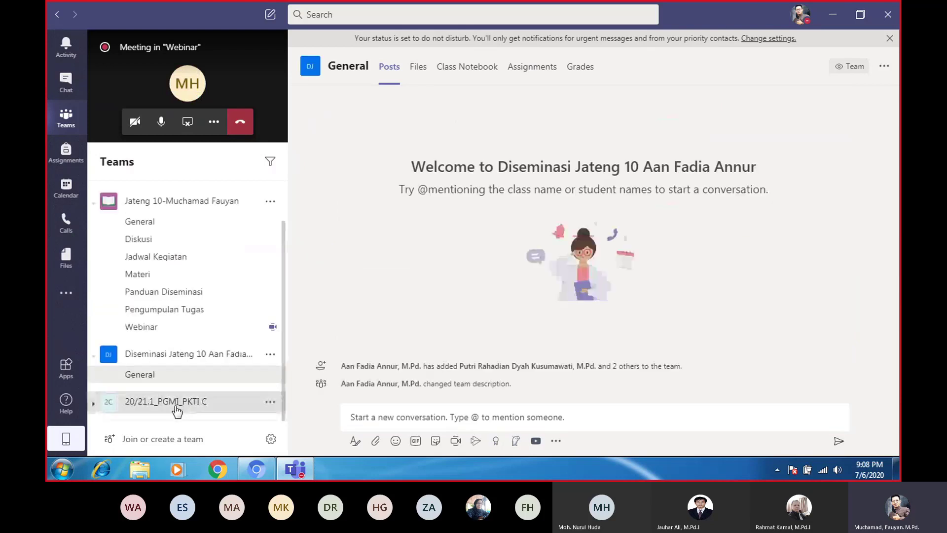
{"action": "left_click", "coordinate": [175, 403]}
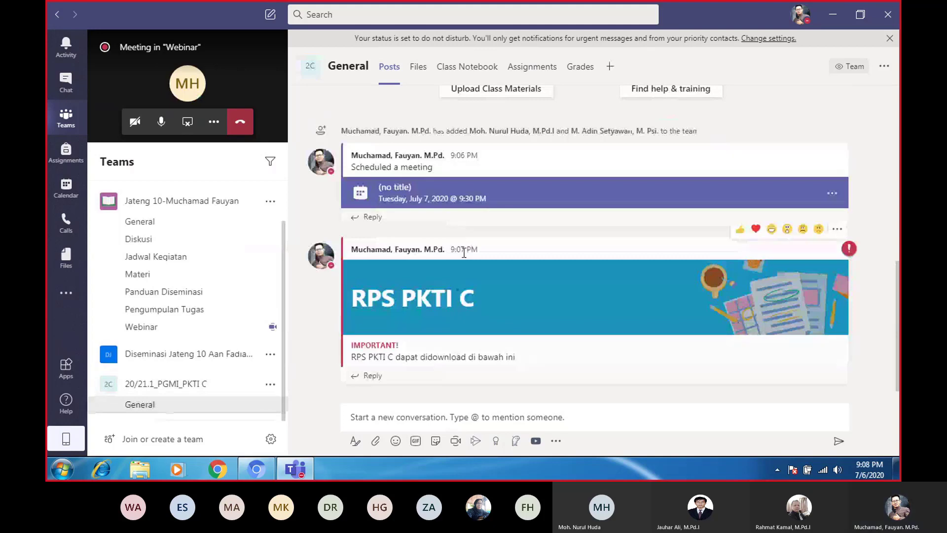
{"action": "scroll", "coordinate": [539, 263], "scroll_direction": "up", "scroll_amount": 3}
{"action": "scroll", "coordinate": [541, 299], "scroll_direction": "down", "scroll_amount": 3}
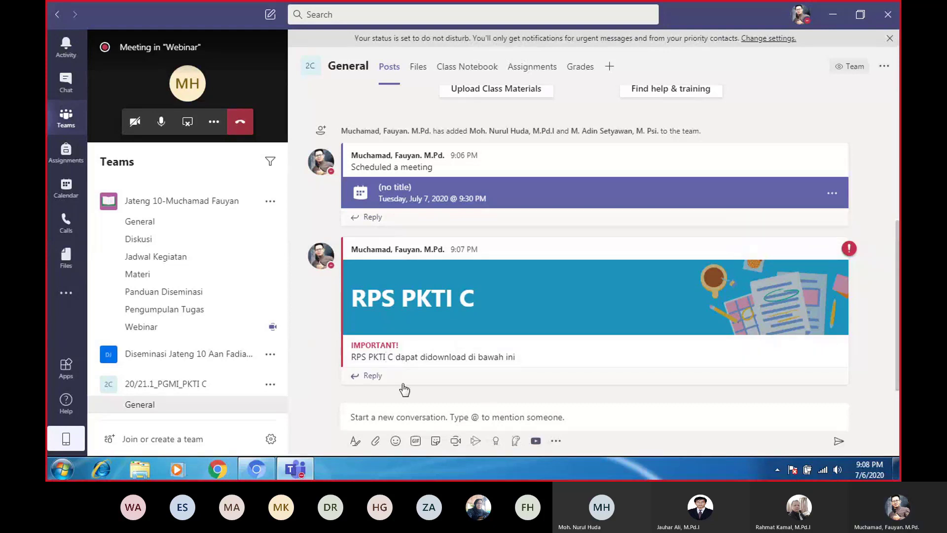
Open the General channel's Files tab, start an upload, then cancel the file picker
{"action": "left_click", "coordinate": [419, 76]}
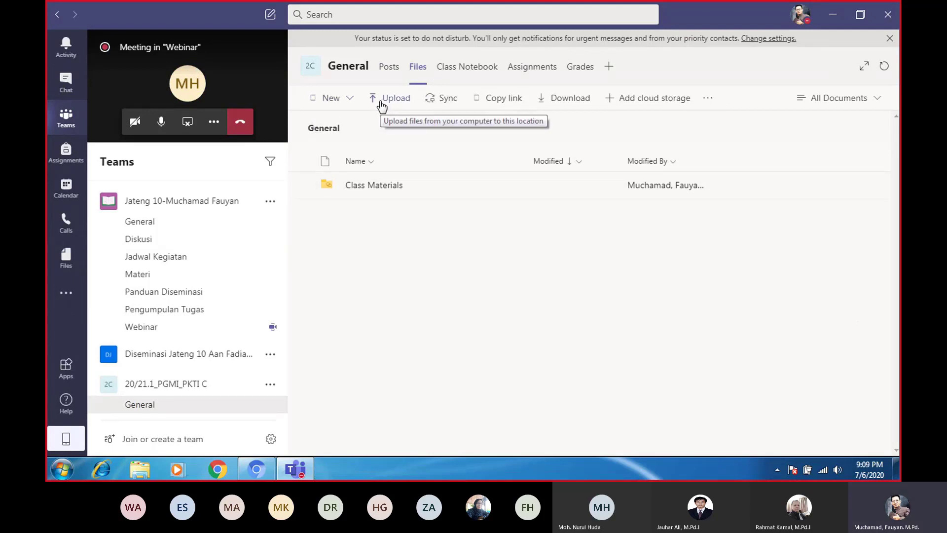
{"action": "left_click", "coordinate": [380, 101]}
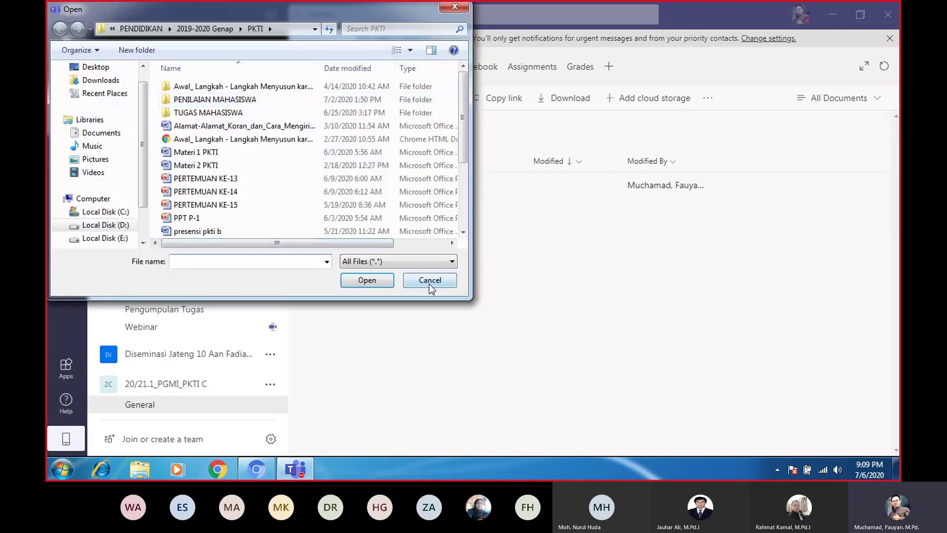
{"action": "left_click", "coordinate": [429, 283]}
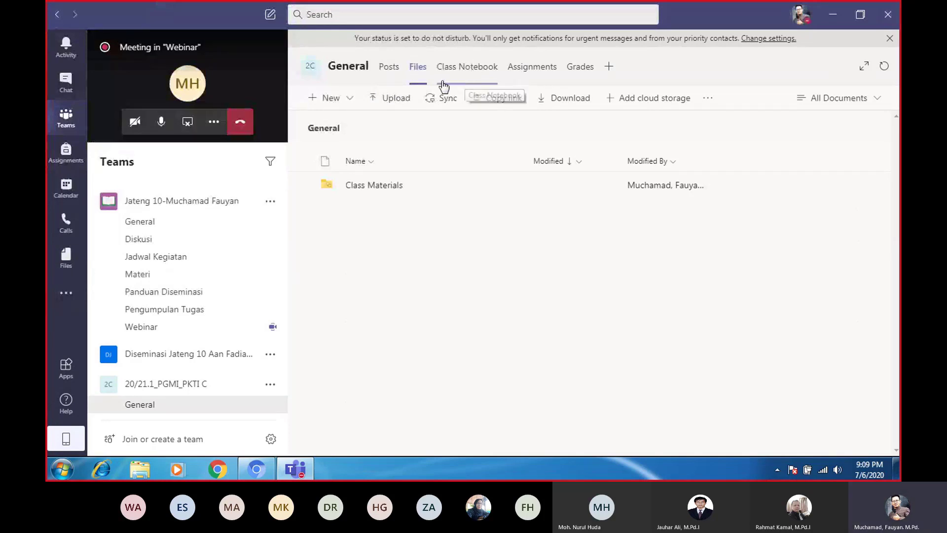
Look at the Class Notebook tab, then switch to the empty Assignments tab
{"action": "left_click", "coordinate": [477, 72]}
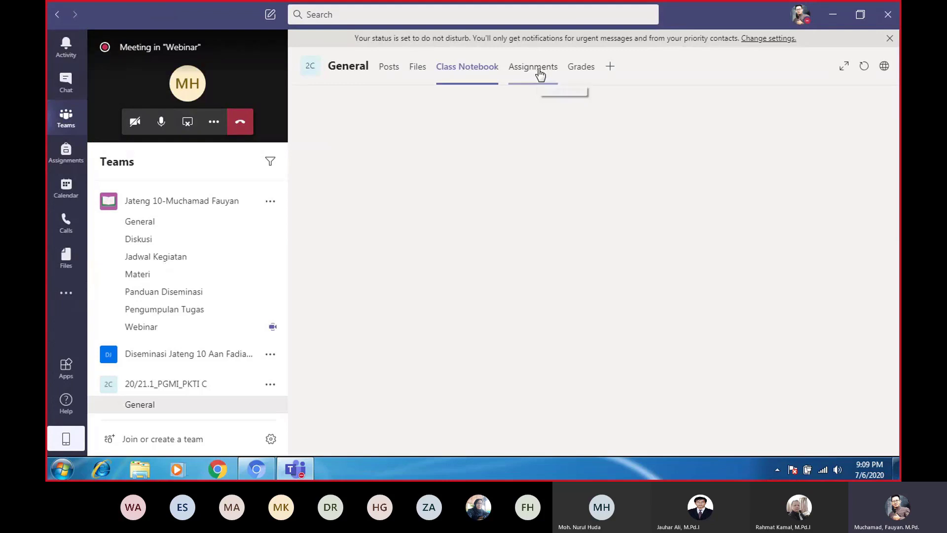
{"action": "left_click", "coordinate": [537, 69]}
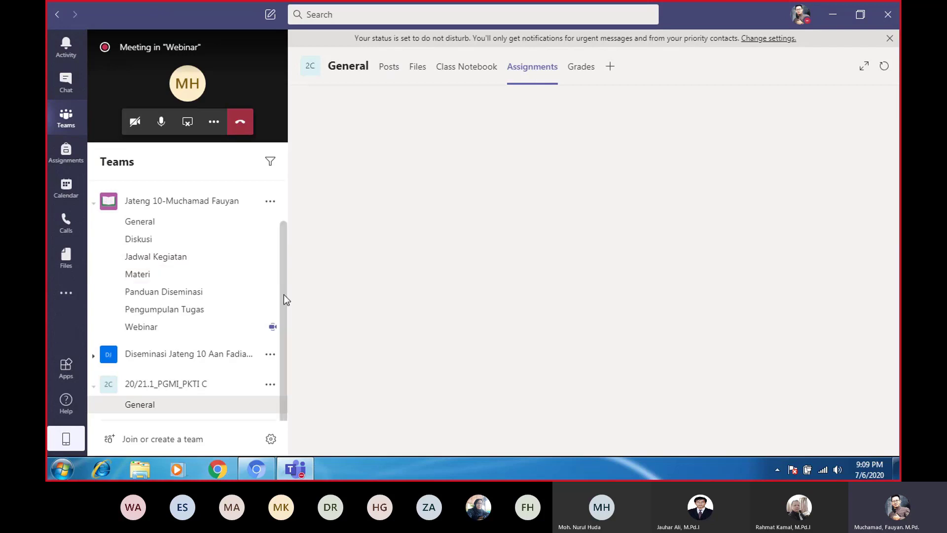
{"action": "scroll", "coordinate": [283, 294], "scroll_direction": "up", "scroll_amount": 1}
{"action": "scroll", "coordinate": [288, 240], "scroll_direction": "down", "scroll_amount": 1}
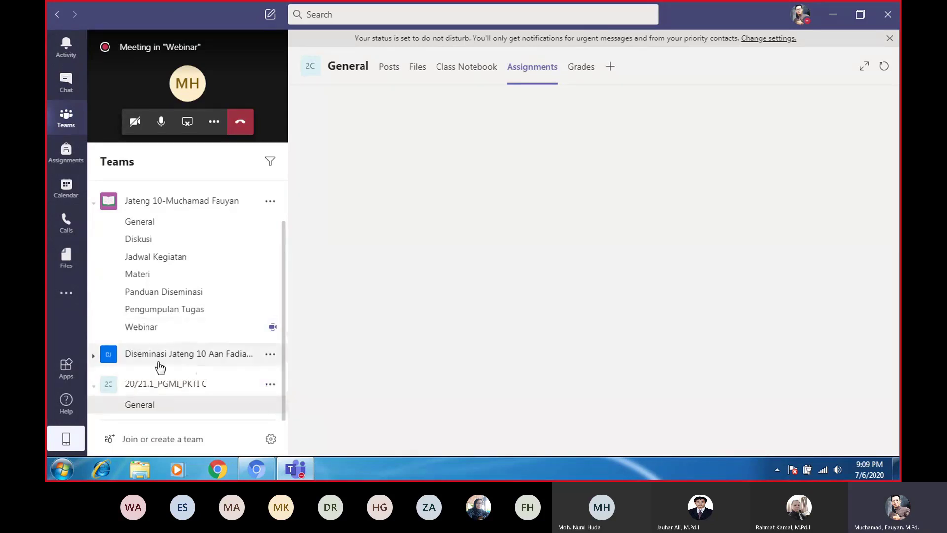
{"action": "scroll", "coordinate": [156, 363], "scroll_direction": "up", "scroll_amount": 1}
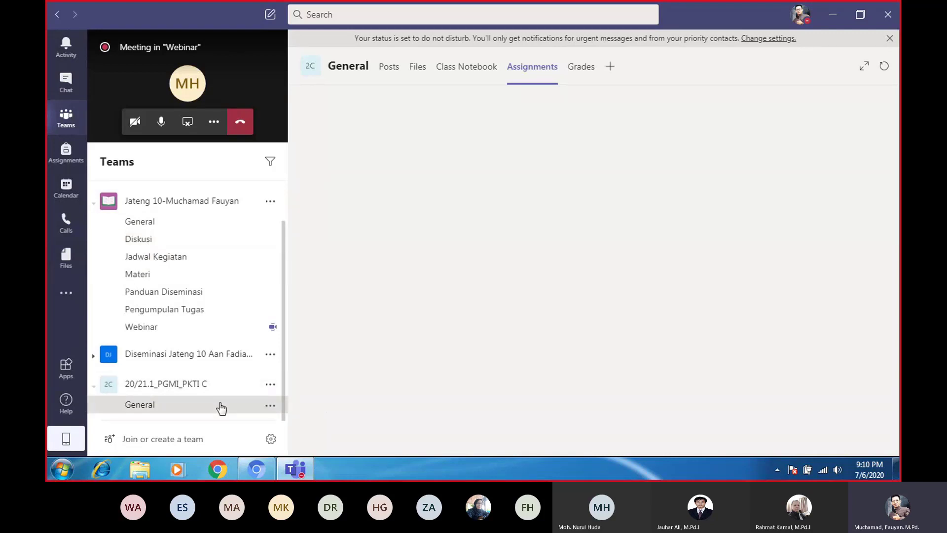
Create a new channel named Diskusi in the 20/21.1_PGMI_PKTI C team
{"action": "left_click", "coordinate": [270, 386]}
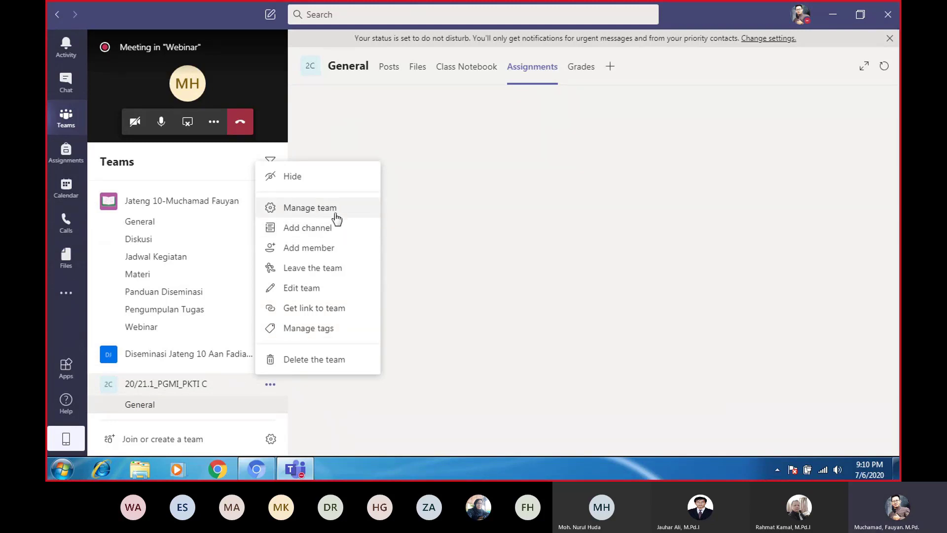
{"action": "left_click", "coordinate": [310, 232]}
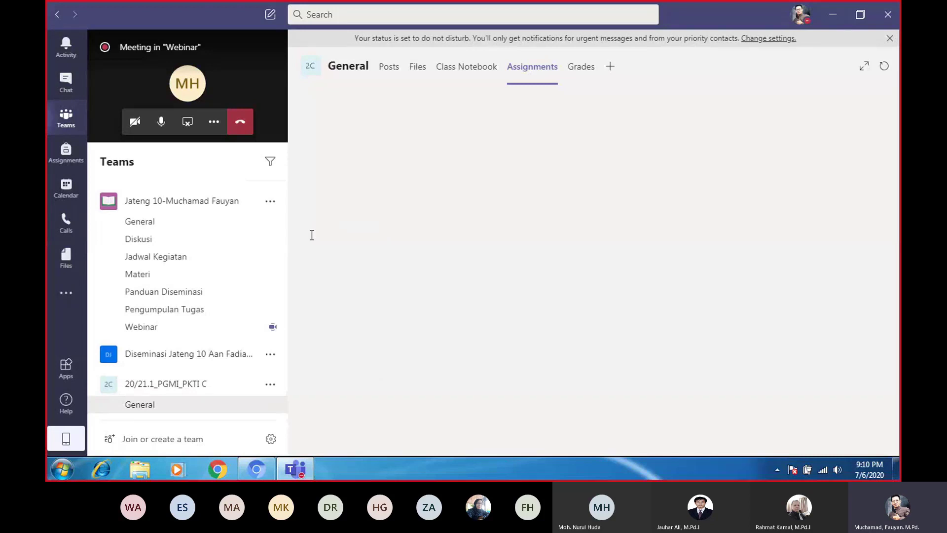
{"action": "type", "text": "p"}
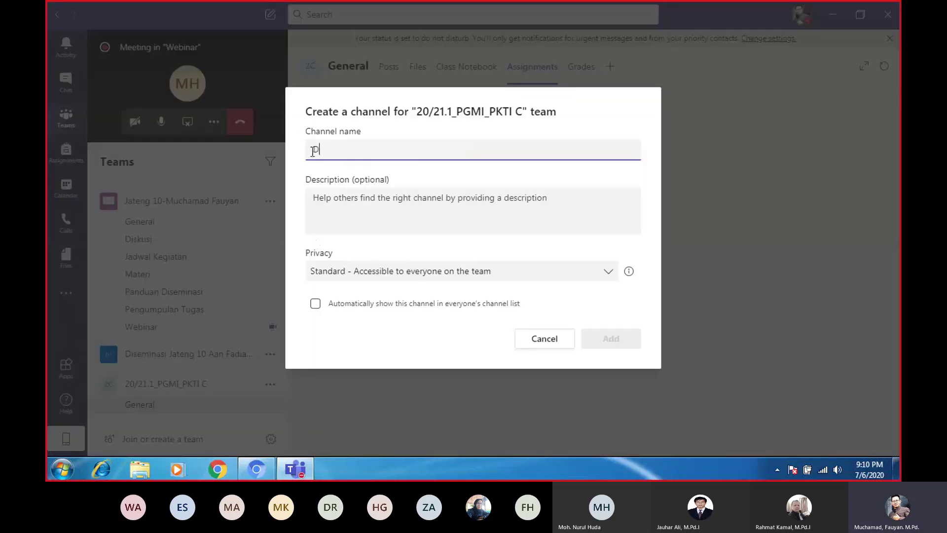
{"action": "type", "text": "iskusi"}
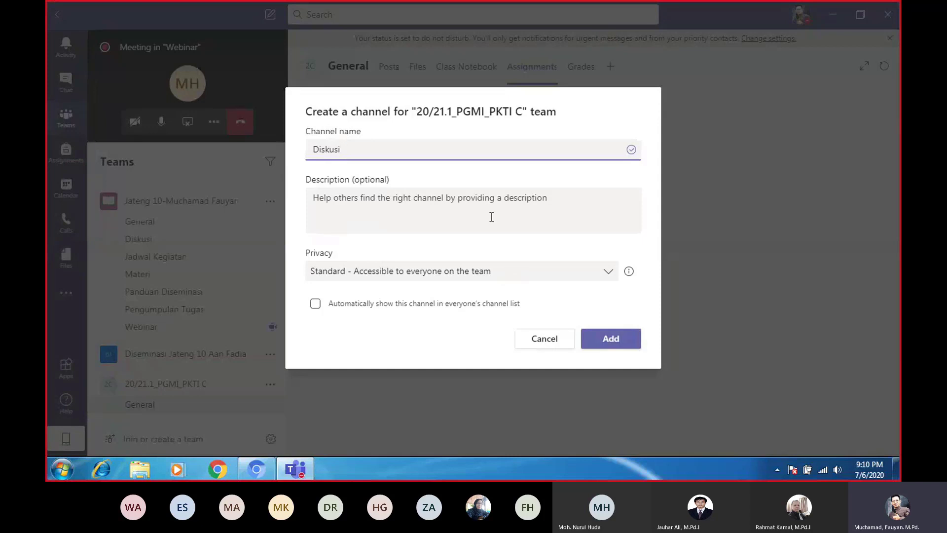
{"action": "left_click", "coordinate": [608, 334]}
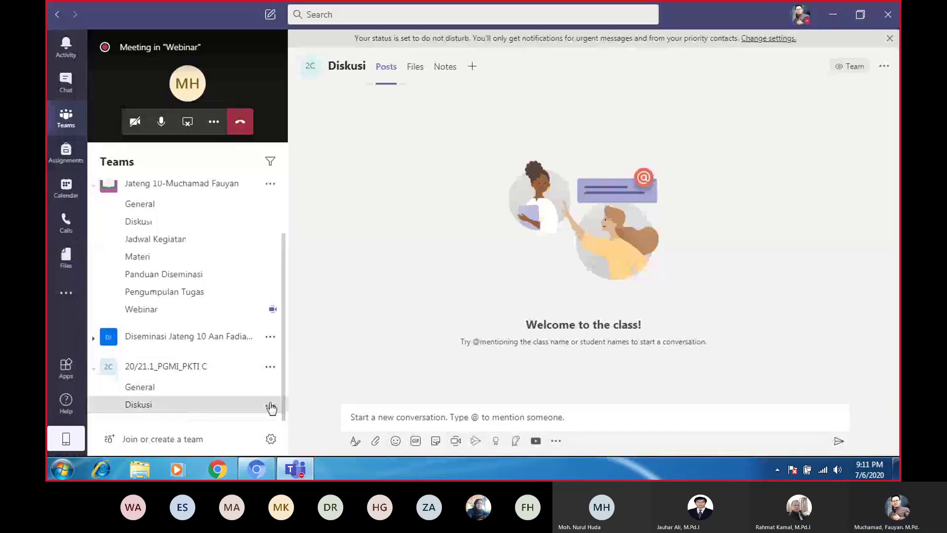
Open Add member for the team, close it without adding anyone, and reopen the team menu
{"action": "left_click", "coordinate": [270, 368]}
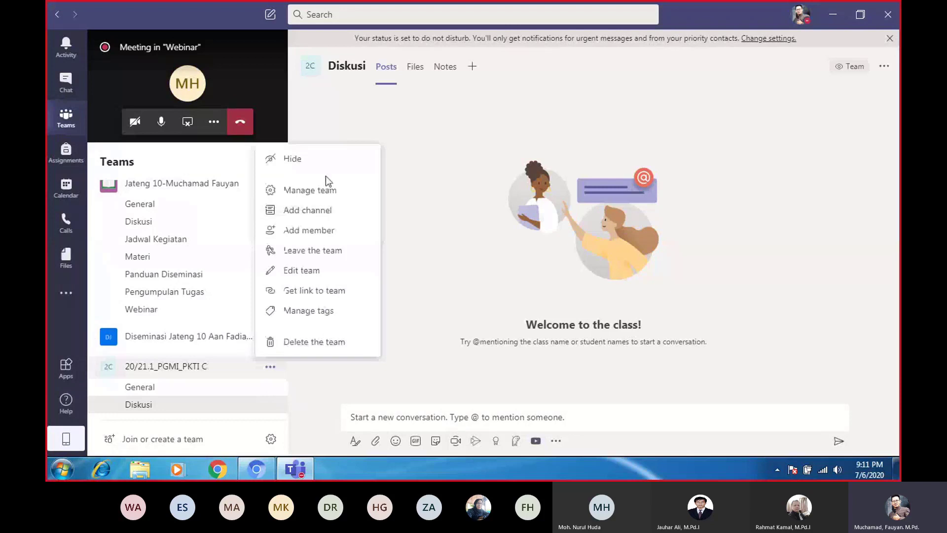
{"action": "left_click", "coordinate": [304, 236]}
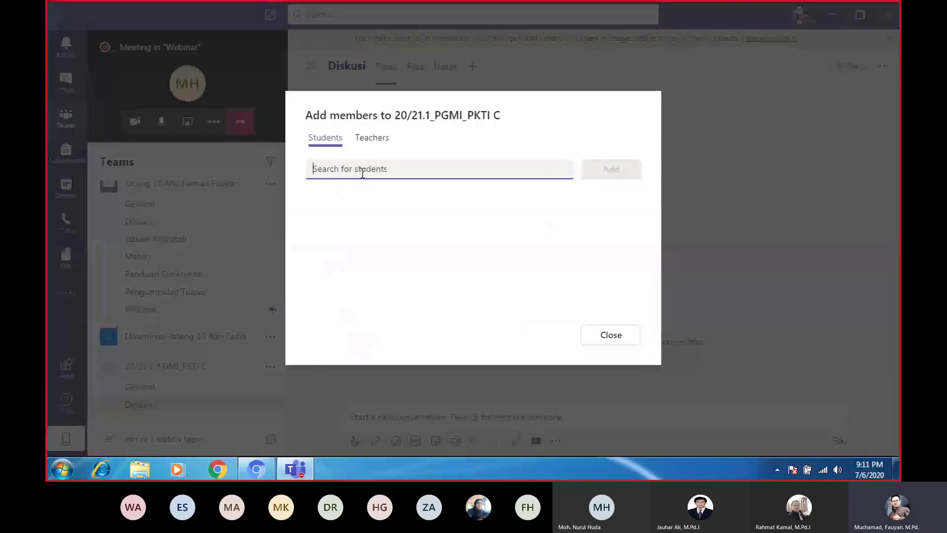
{"action": "type", "text": "s"}
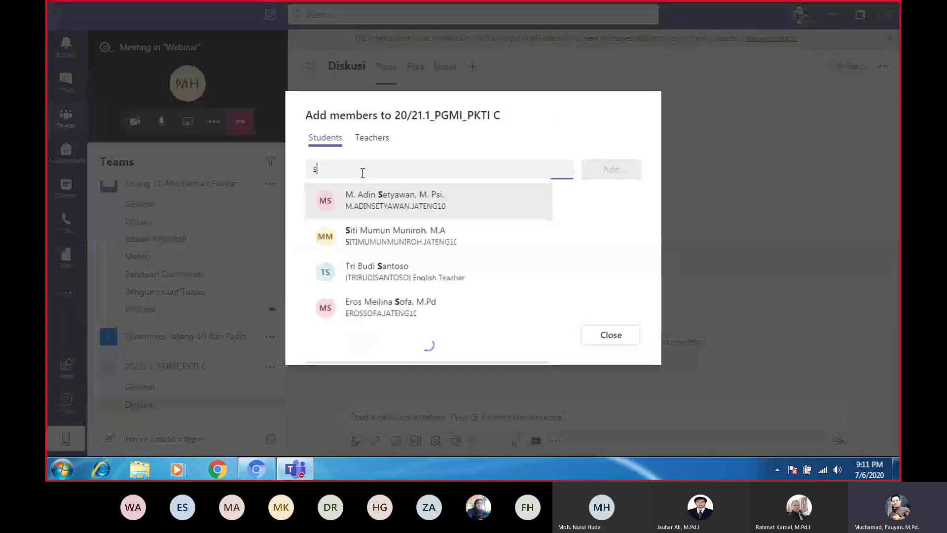
{"action": "key", "text": "BackSpace"}
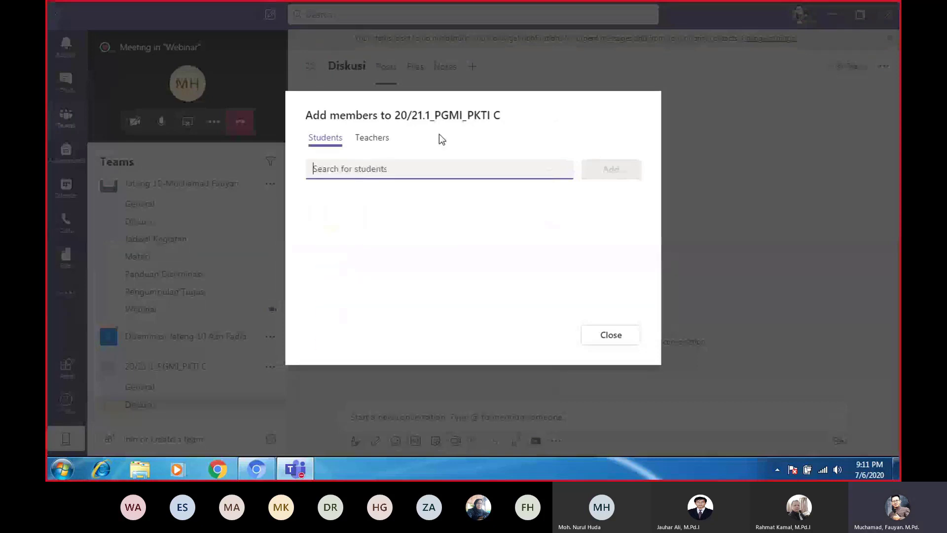
{"action": "left_click", "coordinate": [610, 334]}
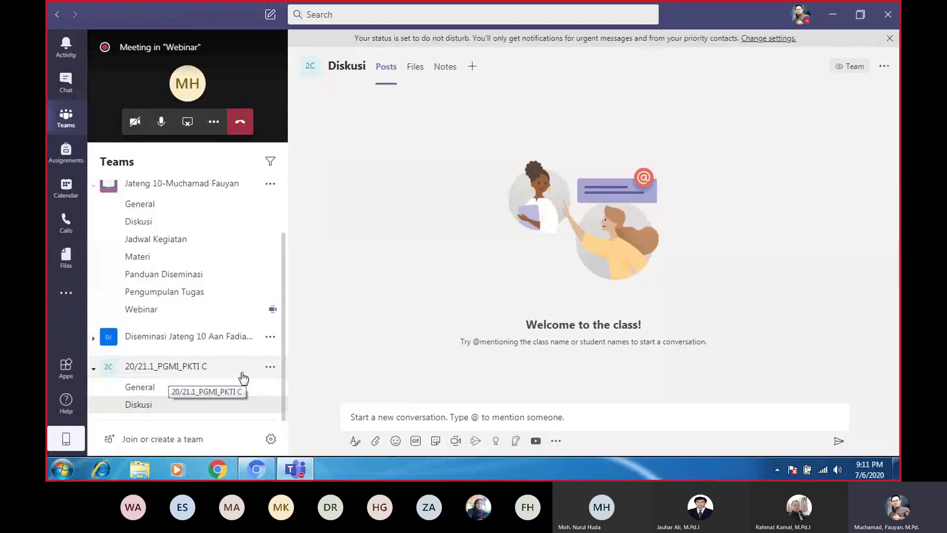
{"action": "left_click", "coordinate": [270, 368]}
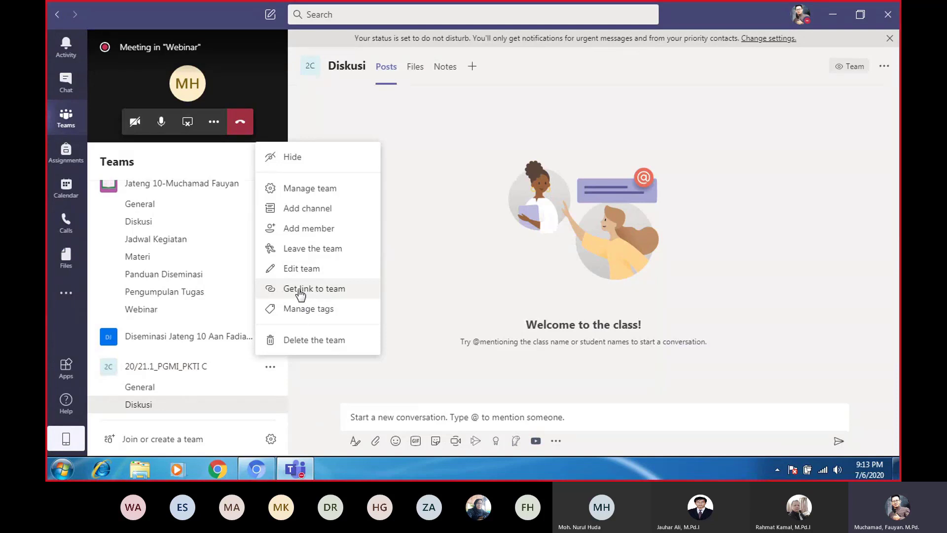
Copy the PKTI C team's join link, then reopen the team's options menu
{"action": "left_click", "coordinate": [198, 376]}
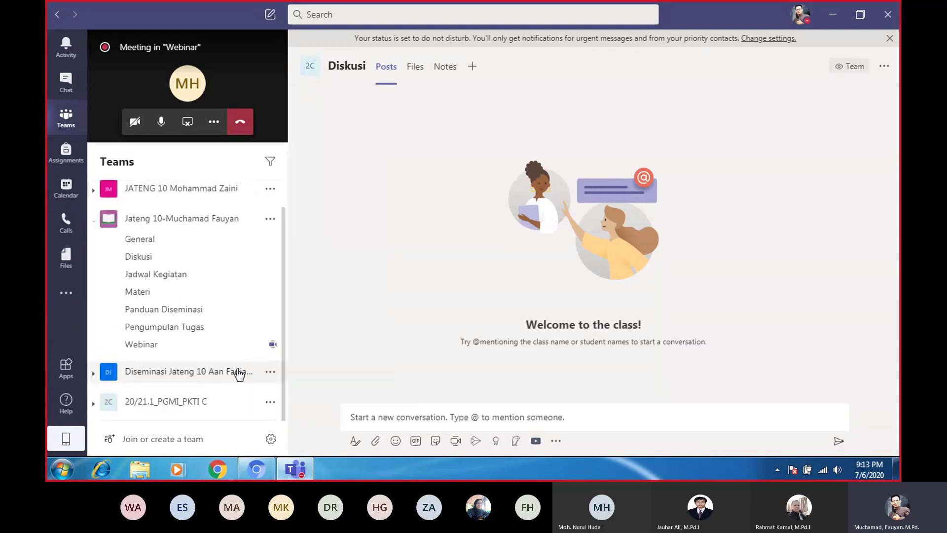
{"action": "left_click", "coordinate": [270, 402]}
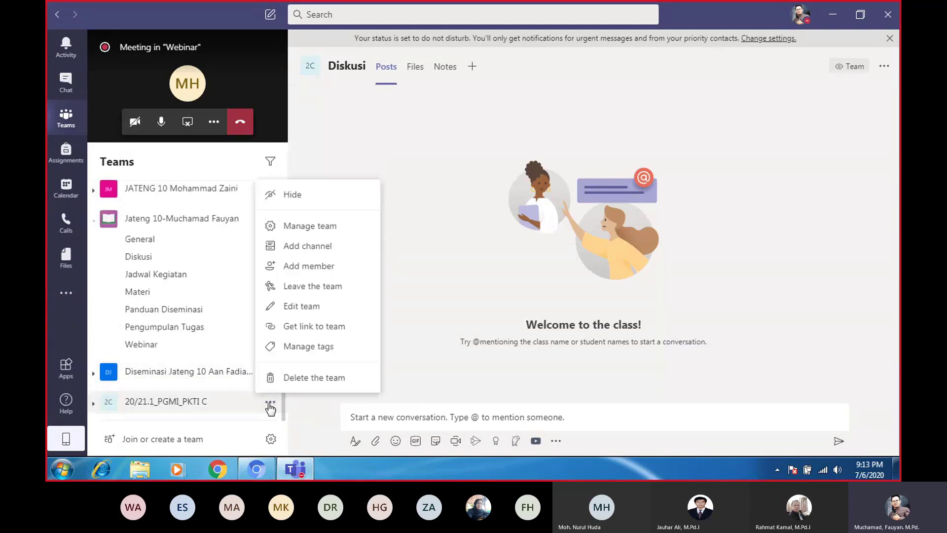
{"action": "left_click", "coordinate": [317, 330]}
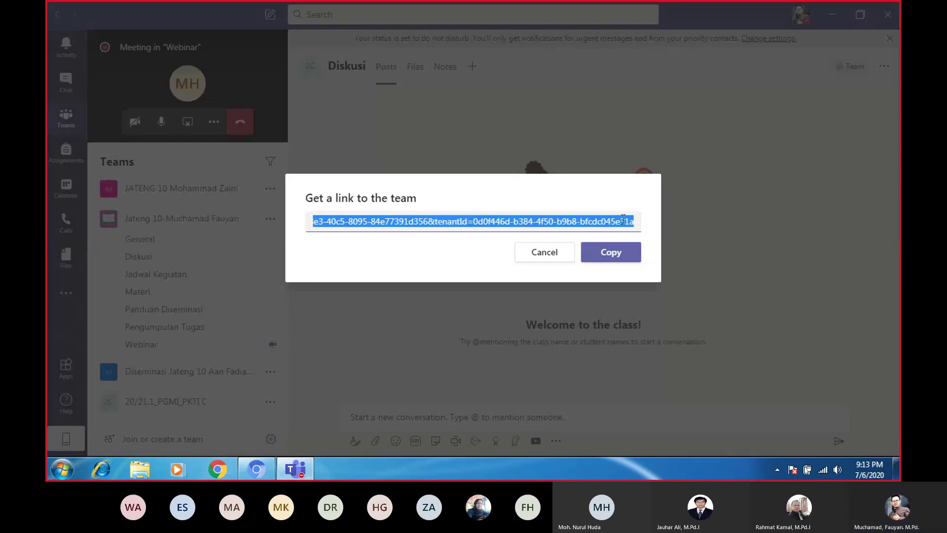
{"action": "right_click", "coordinate": [623, 221]}
{"action": "left_click", "coordinate": [647, 245]}
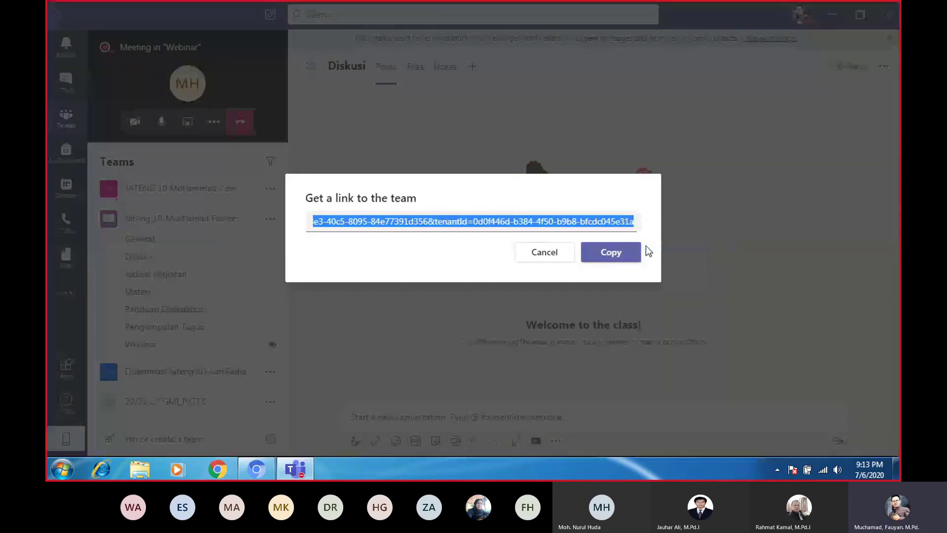
{"action": "left_click", "coordinate": [626, 248]}
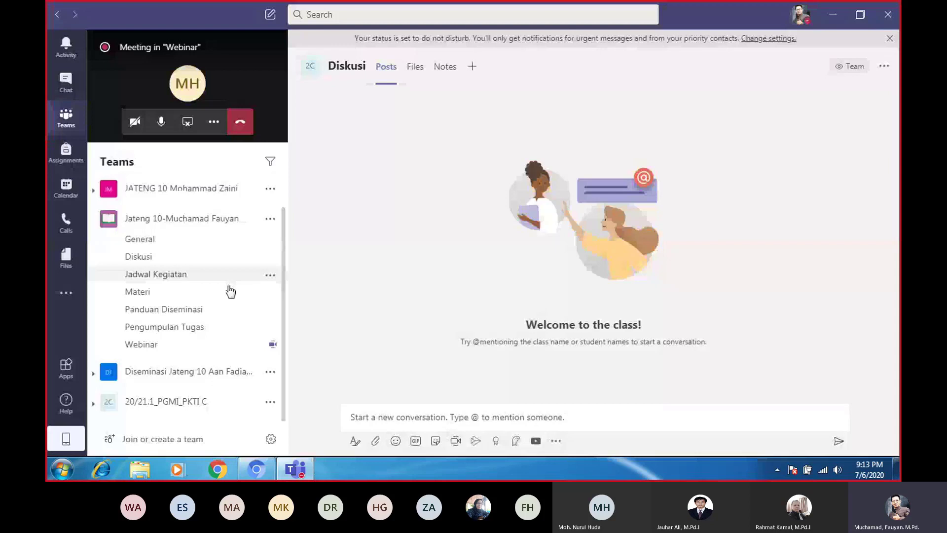
{"action": "left_click", "coordinate": [270, 403]}
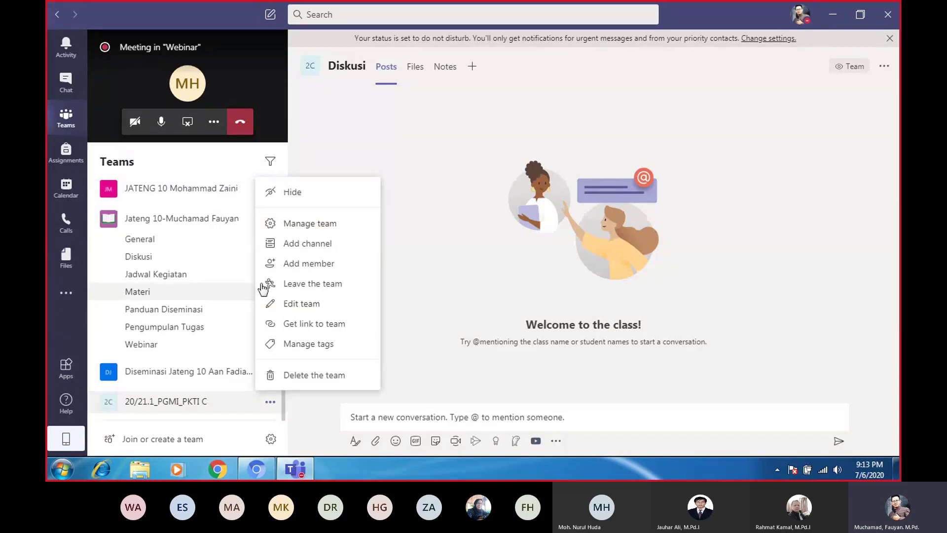
Open Manage team for 20/21.1_PGMI_PKTI C, review members and guests, then list its General and Diskusi channels
{"action": "left_click", "coordinate": [278, 227]}
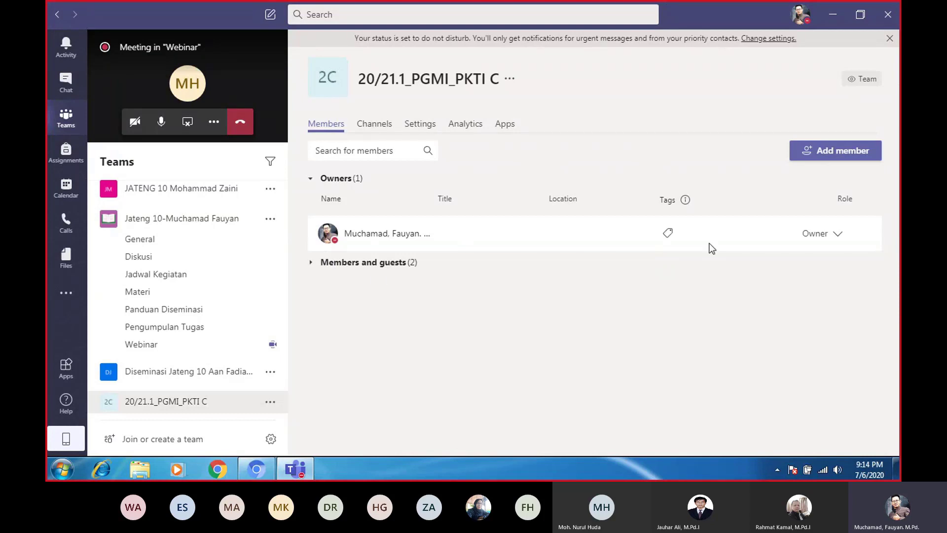
{"action": "left_click", "coordinate": [388, 265]}
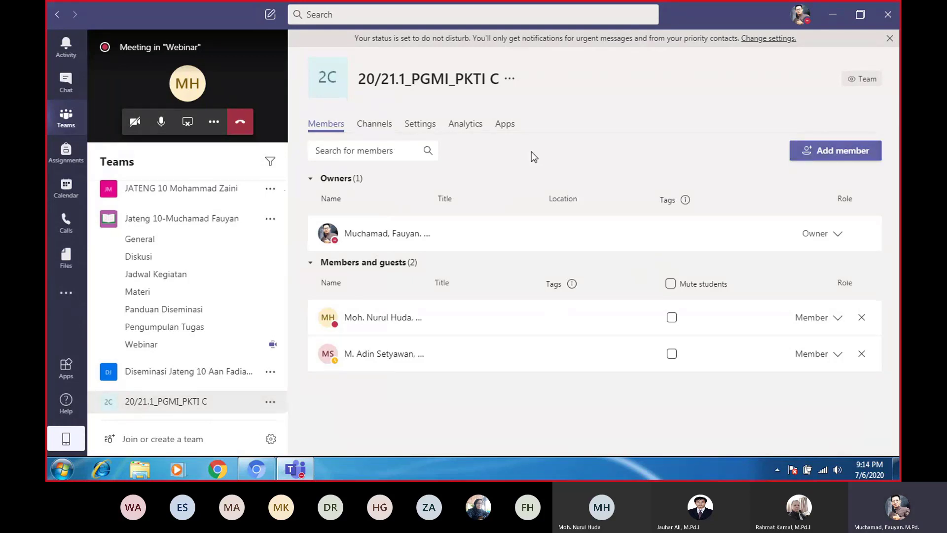
{"action": "left_click", "coordinate": [374, 124]}
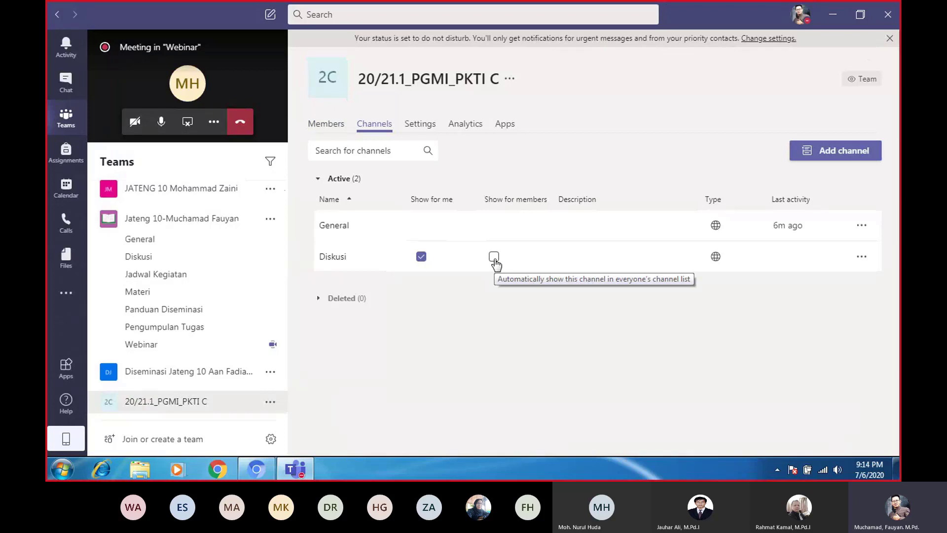
Confirm showing the Diskusi channel automatically for all members, then go to the team's Settings page
{"action": "left_click", "coordinate": [493, 257]}
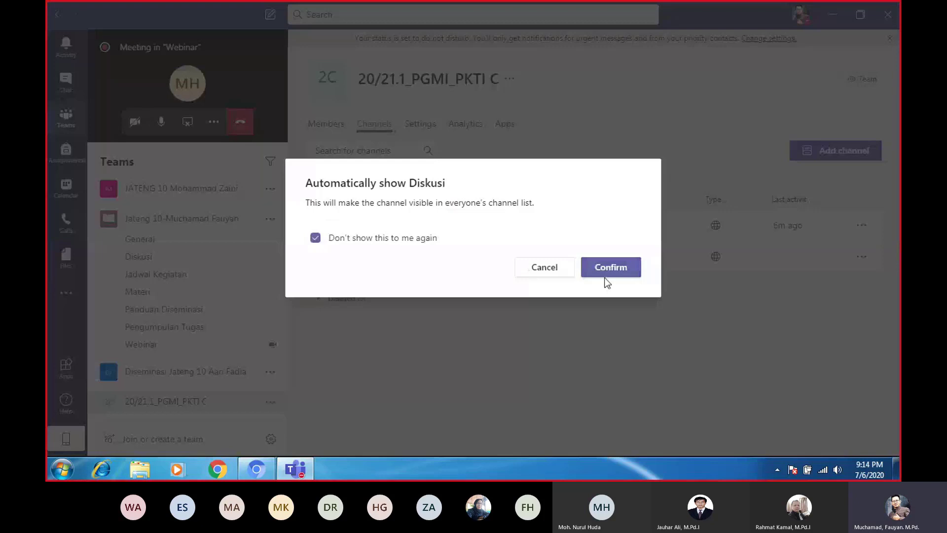
{"action": "left_click", "coordinate": [606, 275]}
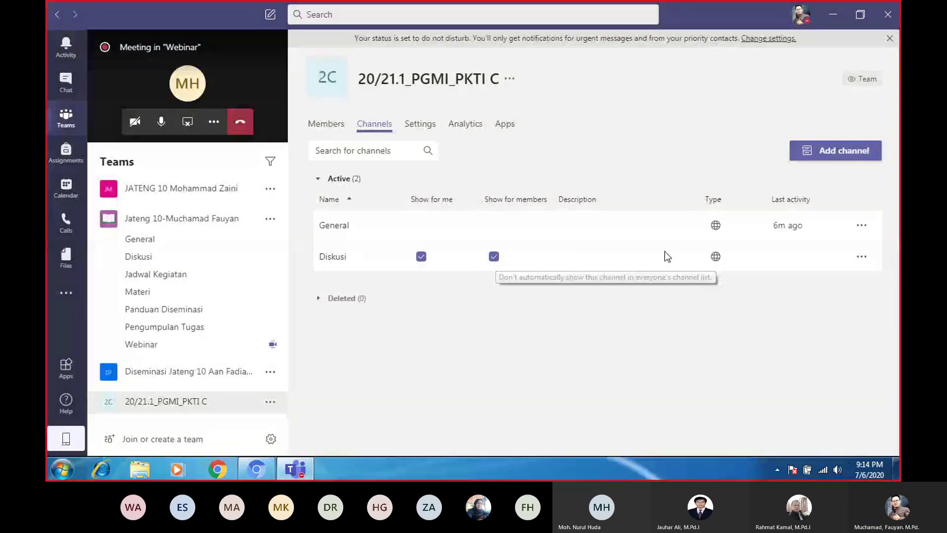
{"action": "left_click", "coordinate": [861, 257]}
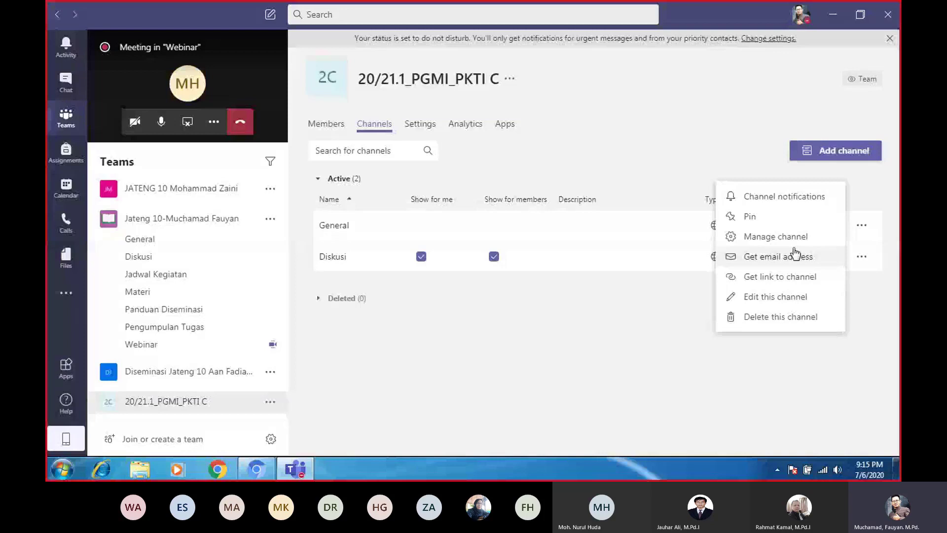
{"action": "left_click", "coordinate": [509, 262]}
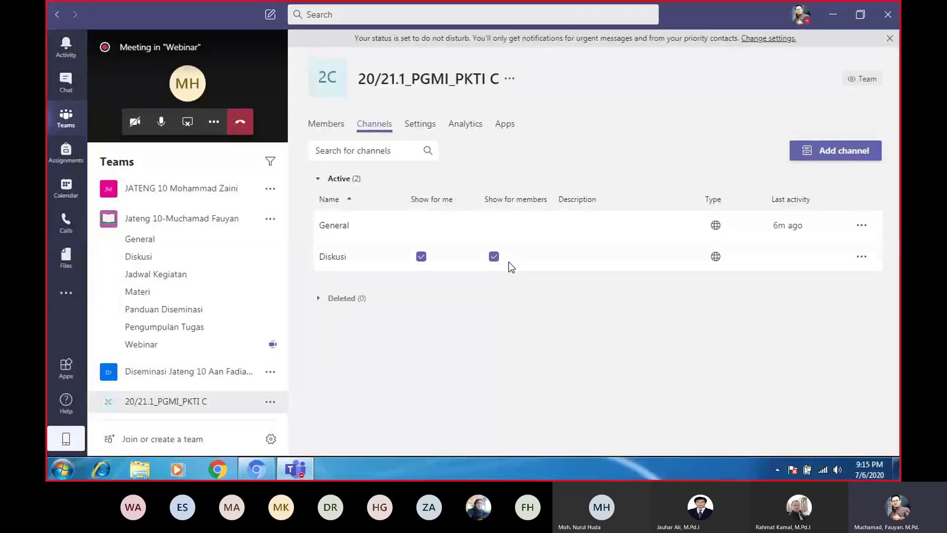
{"action": "left_click", "coordinate": [421, 129]}
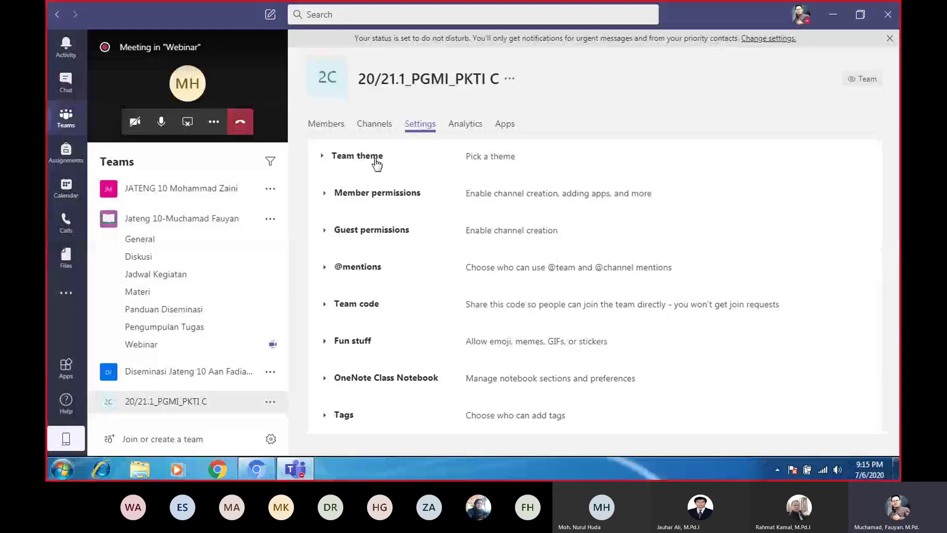
Under Team theme, choose Change theme to open the class details dialog for PKTI C
{"action": "left_click", "coordinate": [376, 165]}
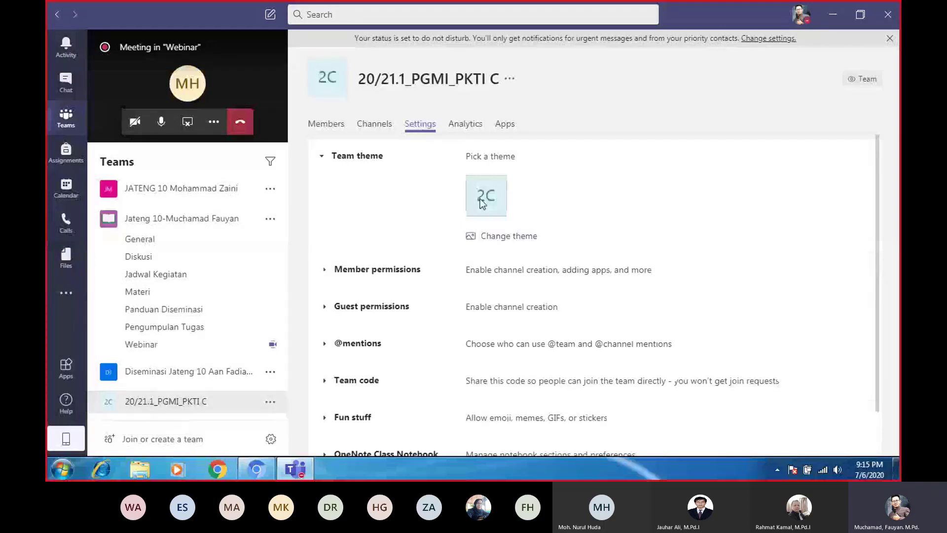
{"action": "left_click", "coordinate": [496, 237]}
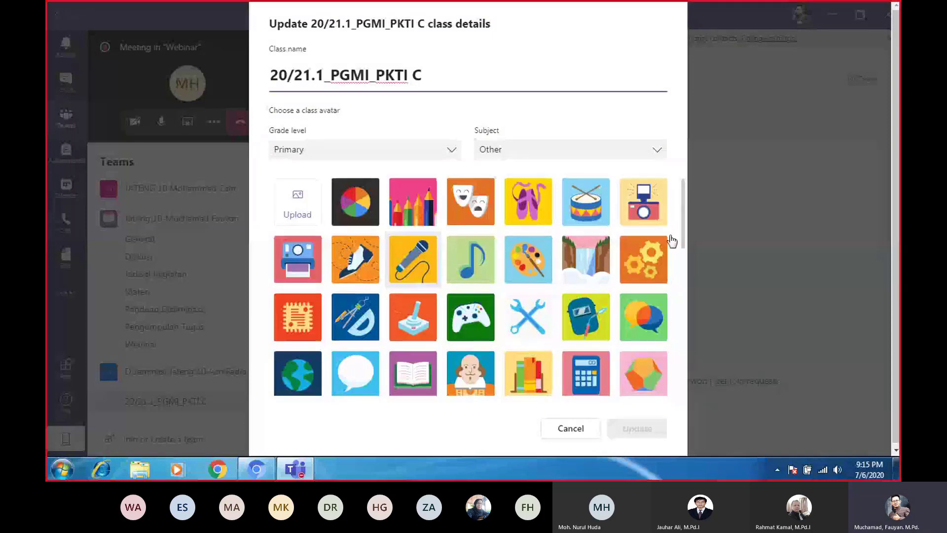
Choose the potted-plant class avatar from the avatar grid and save the class details with Update
{"action": "scroll", "coordinate": [678, 243], "scroll_direction": "down", "scroll_amount": 3}
{"action": "scroll", "coordinate": [682, 222], "scroll_direction": "up", "scroll_amount": 3}
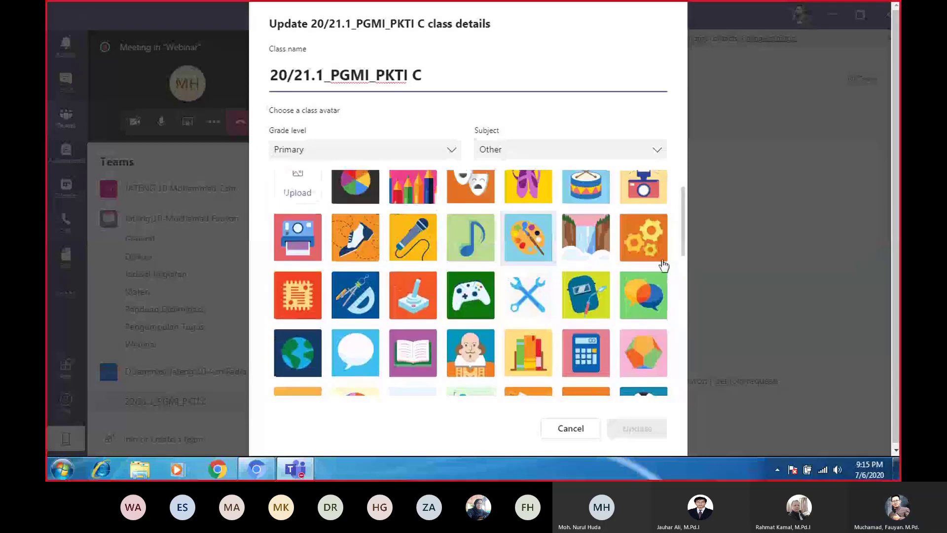
{"action": "scroll", "coordinate": [684, 285], "scroll_direction": "down", "scroll_amount": 6}
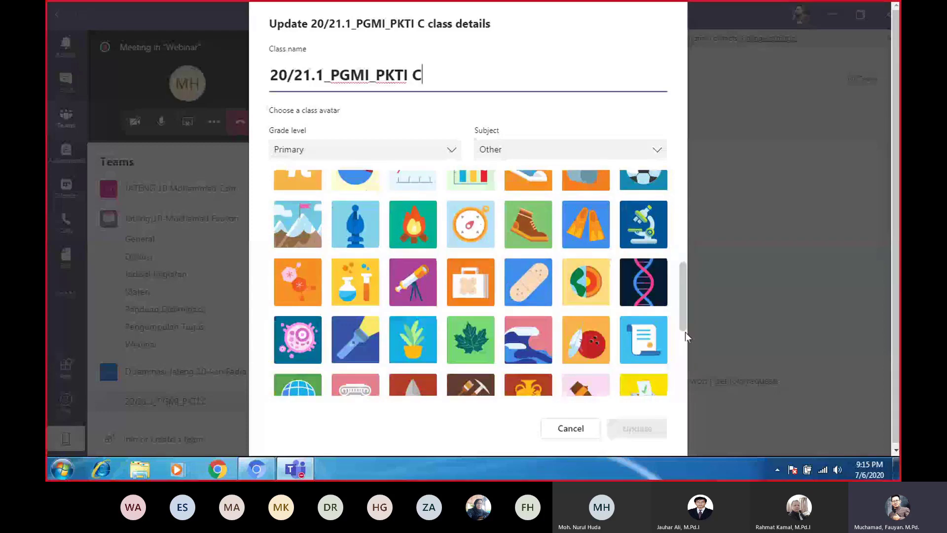
{"action": "scroll", "coordinate": [688, 338], "scroll_direction": "down", "scroll_amount": 1}
{"action": "scroll", "coordinate": [687, 338], "scroll_direction": "down", "scroll_amount": 1}
{"action": "scroll", "coordinate": [689, 362], "scroll_direction": "down", "scroll_amount": 1}
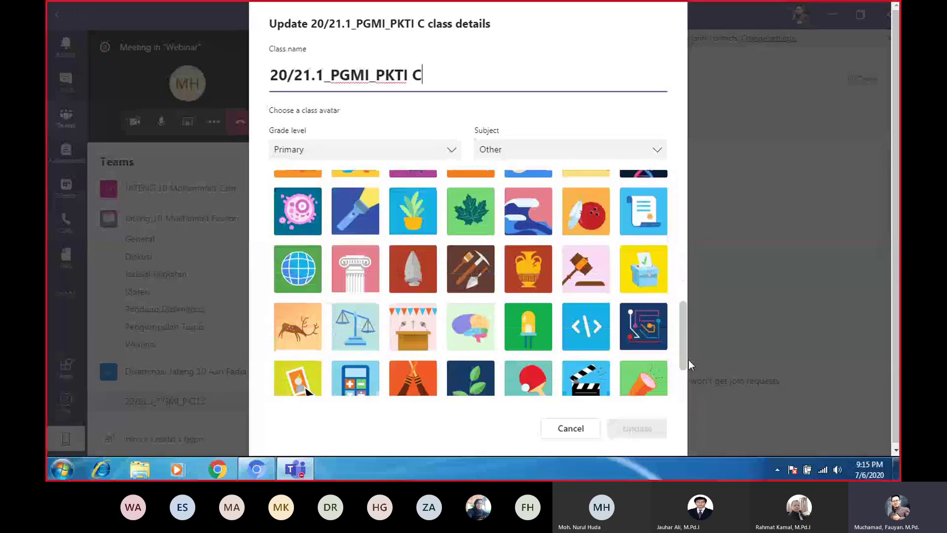
{"action": "left_click_drag", "start_coordinate": [688, 360], "coordinate": [688, 363]}
{"action": "left_click", "coordinate": [414, 206]}
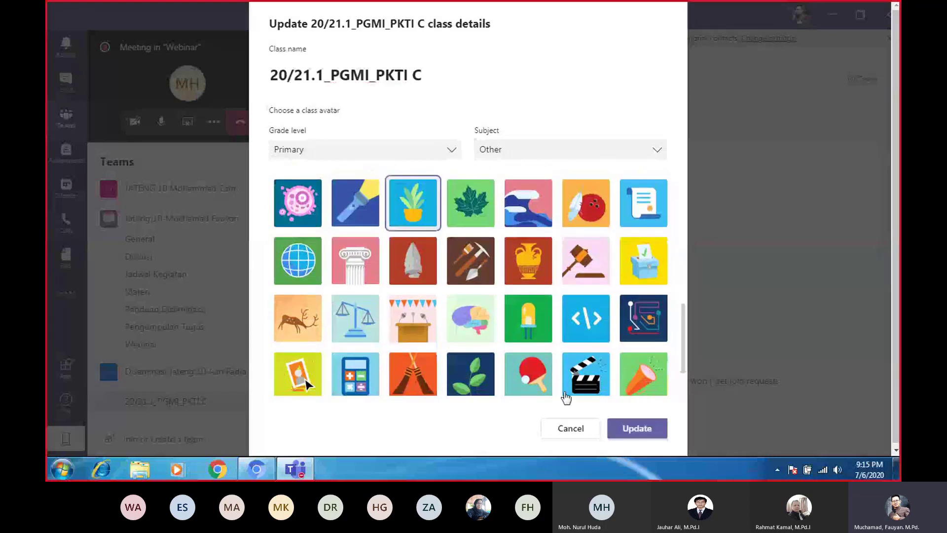
{"action": "left_click", "coordinate": [637, 430]}
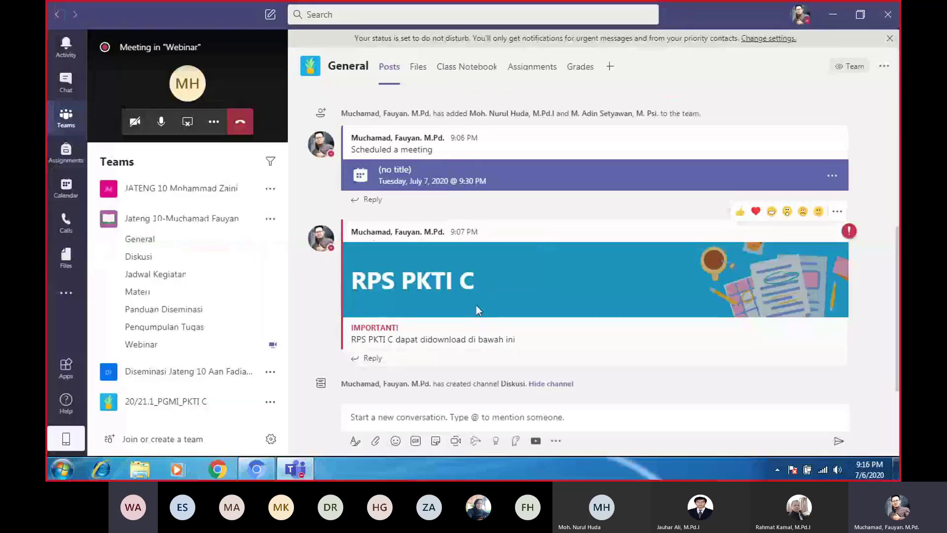
Minimize and restore Teams, then expand the 20/21.1_PGMI_PKTI C team in the sidebar
{"action": "left_click", "coordinate": [295, 474]}
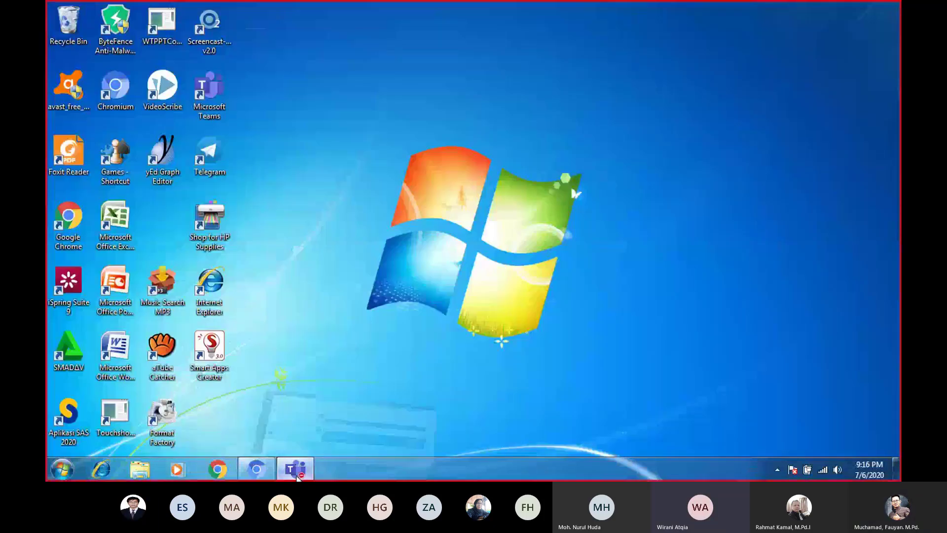
{"action": "left_click", "coordinate": [296, 473]}
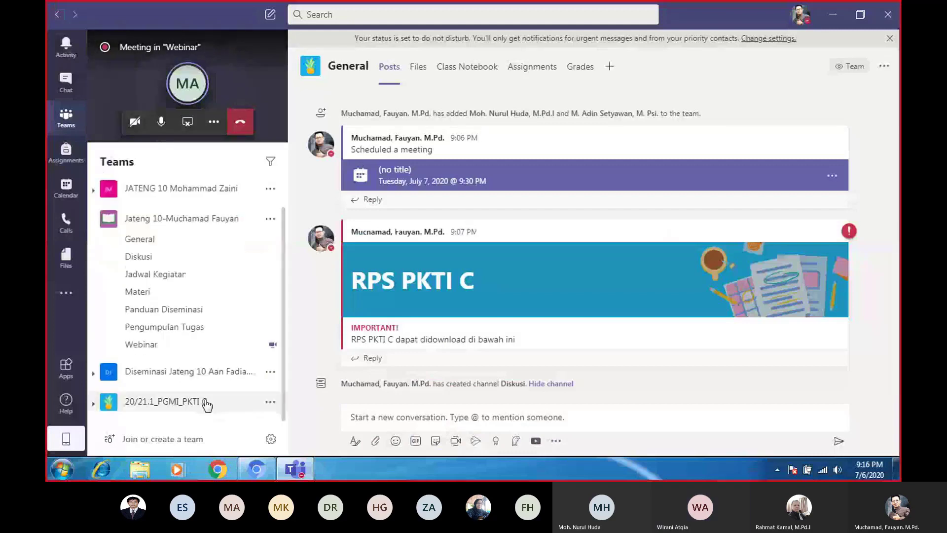
{"action": "left_click", "coordinate": [206, 402]}
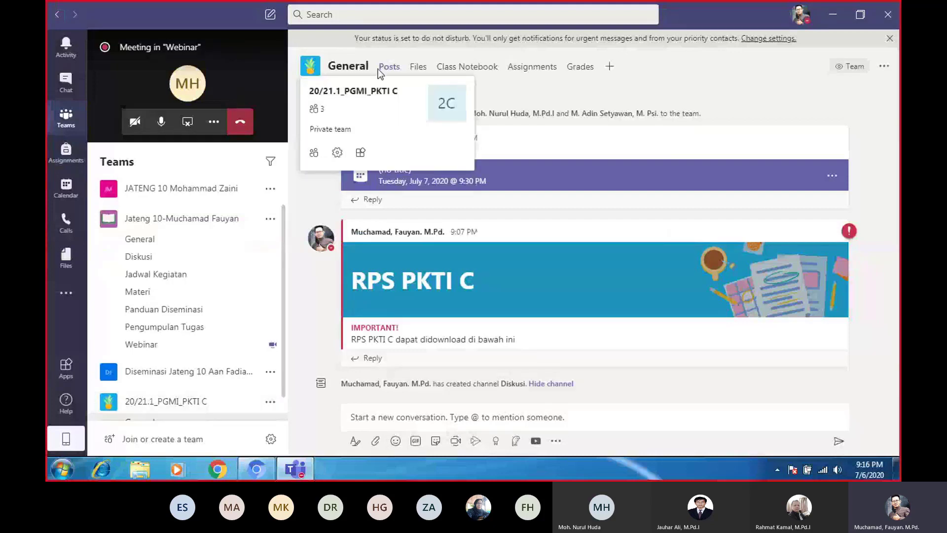
From the 20/21.1_PGMI_PKTI C team's '...' menu, open Manage team and show its Settings tab
{"action": "left_click", "coordinate": [269, 403]}
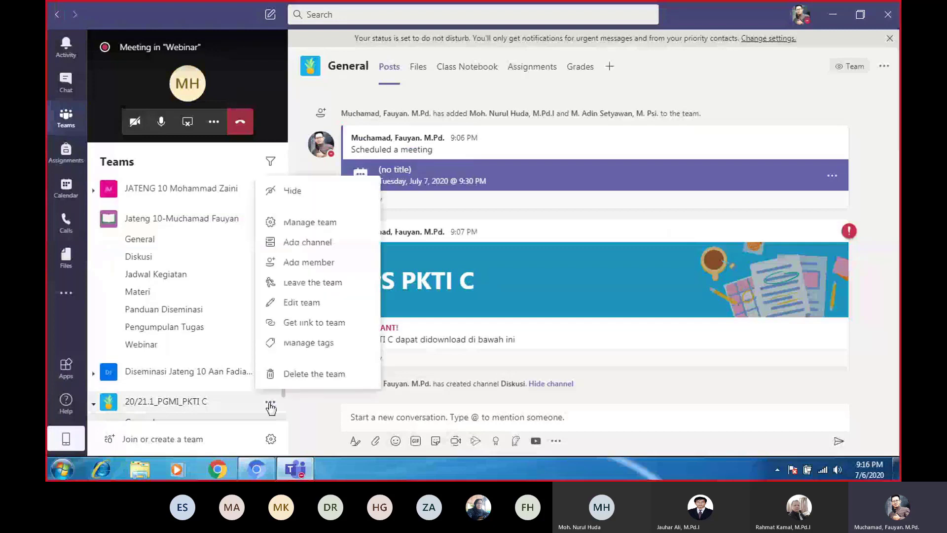
{"action": "left_click", "coordinate": [310, 223]}
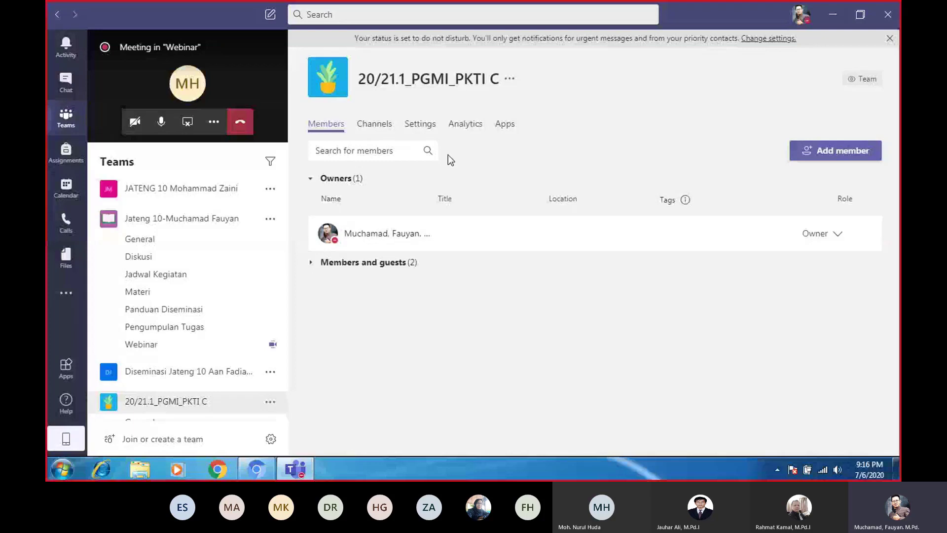
{"action": "left_click", "coordinate": [429, 124]}
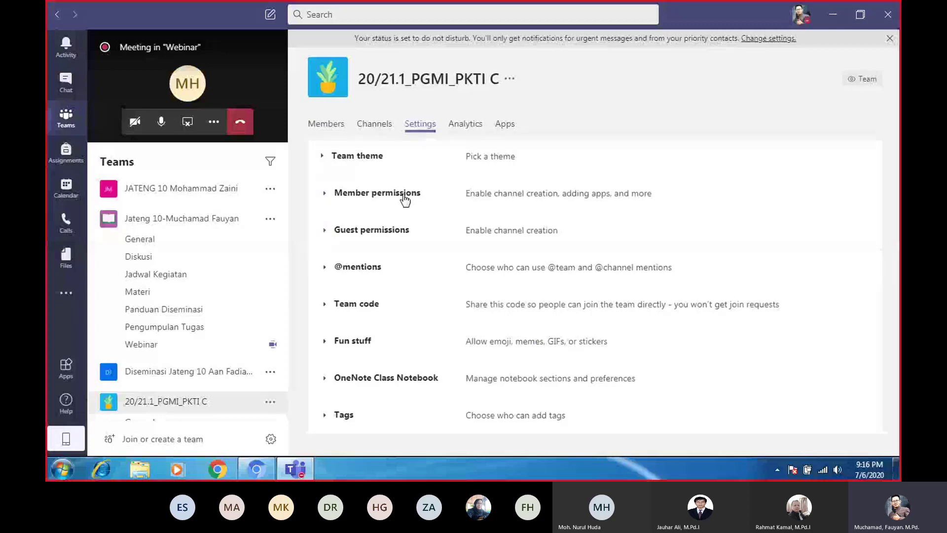
Generate a join code under Team code, then select it and copy it to the clipboard
{"action": "left_click", "coordinate": [359, 307]}
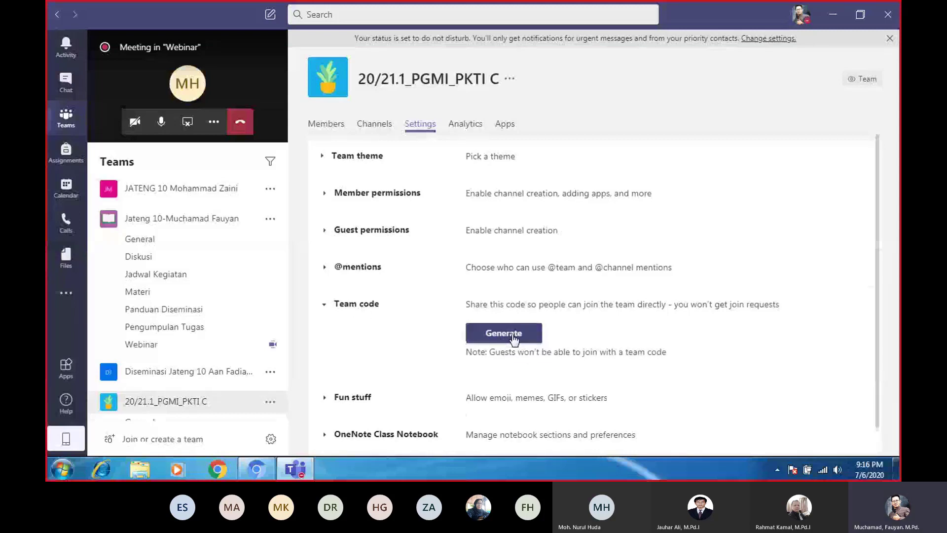
{"action": "left_click", "coordinate": [529, 341]}
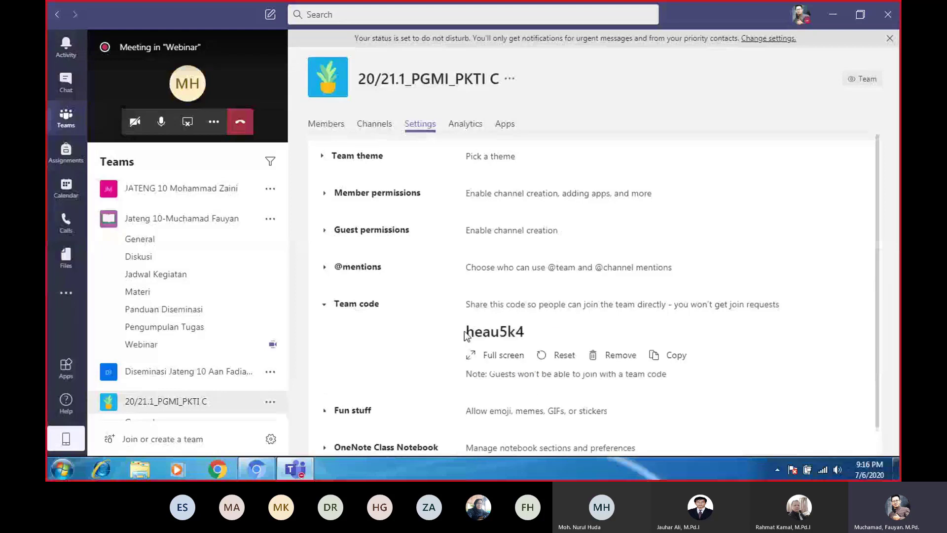
{"action": "left_click_drag", "start_coordinate": [465, 336], "coordinate": [548, 334]}
{"action": "right_click", "coordinate": [507, 335]}
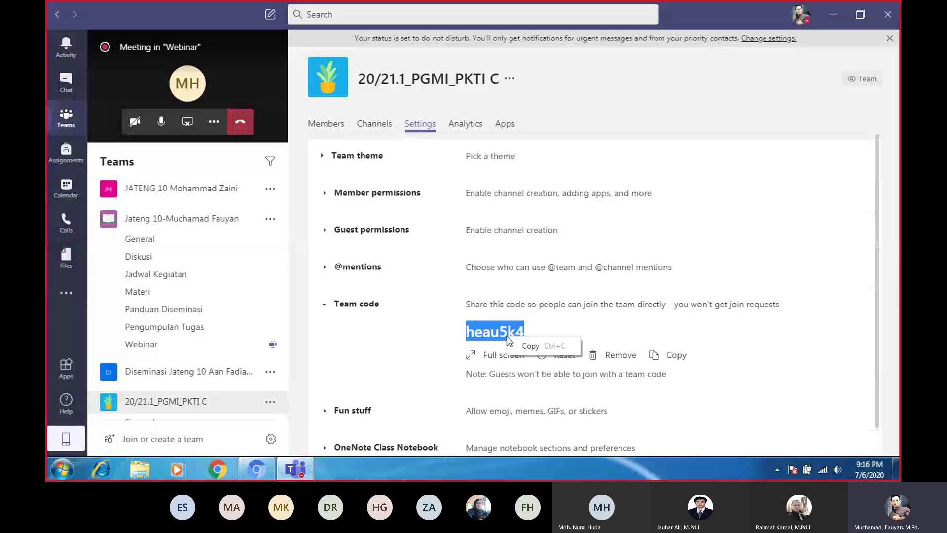
{"action": "left_click", "coordinate": [670, 355]}
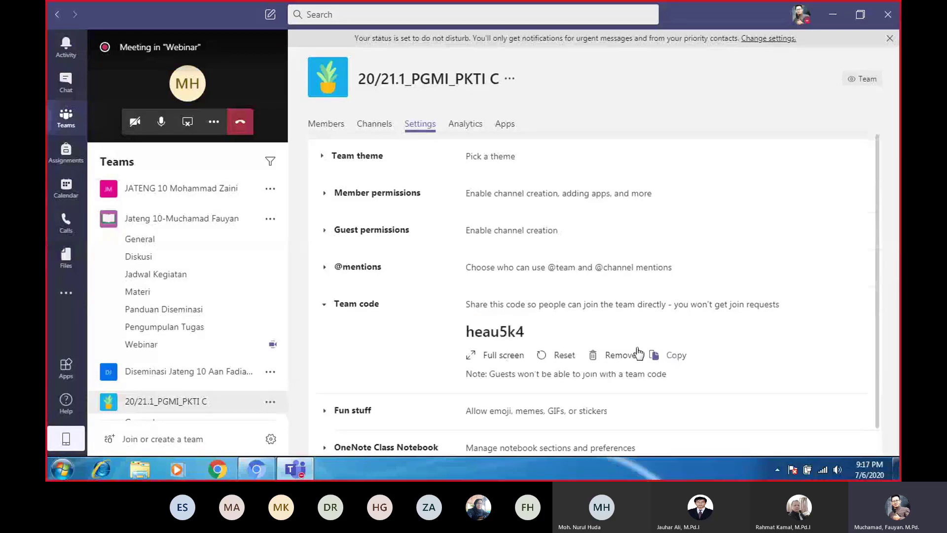
{"action": "scroll", "coordinate": [390, 382], "scroll_direction": "down", "scroll_amount": 1}
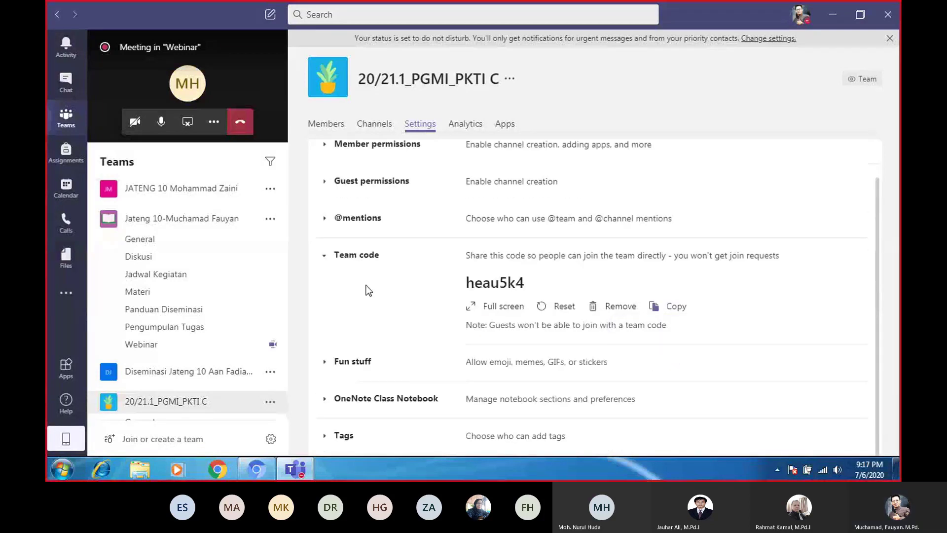
{"action": "scroll", "coordinate": [431, 178], "scroll_direction": "up", "scroll_amount": 1}
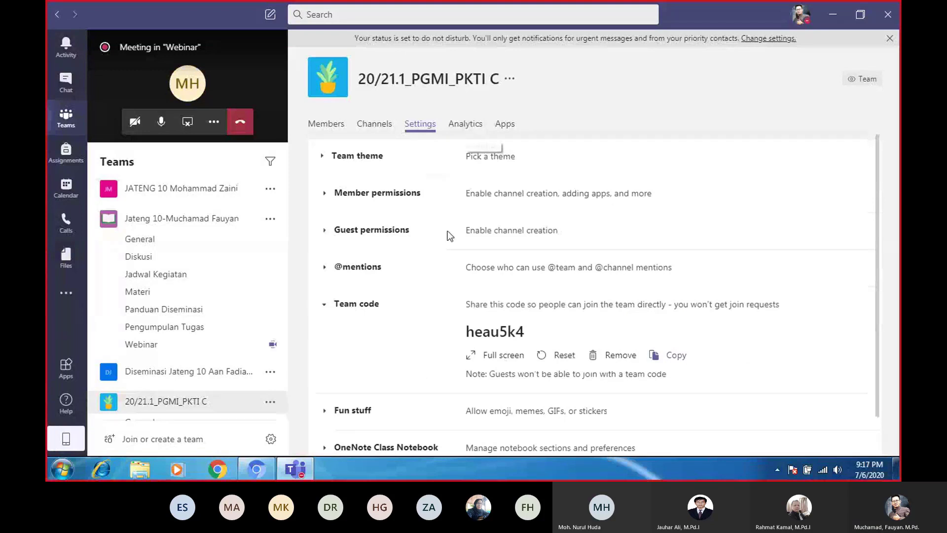
{"action": "scroll", "coordinate": [450, 236], "scroll_direction": "down", "scroll_amount": 1}
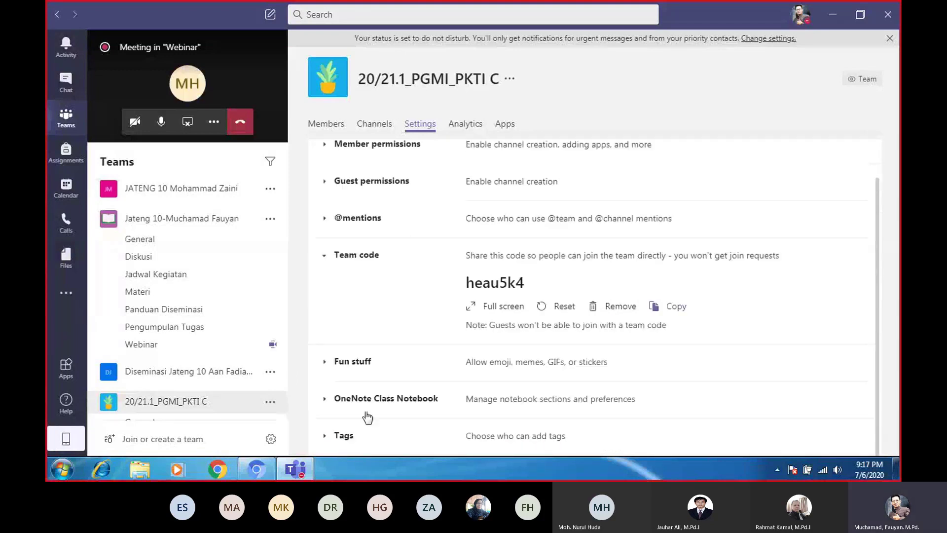
Review the team's Analytics, then list its apps: Forms, OneNote, Planner, Power BI, Praise, SharePoint
{"action": "left_click", "coordinate": [464, 126]}
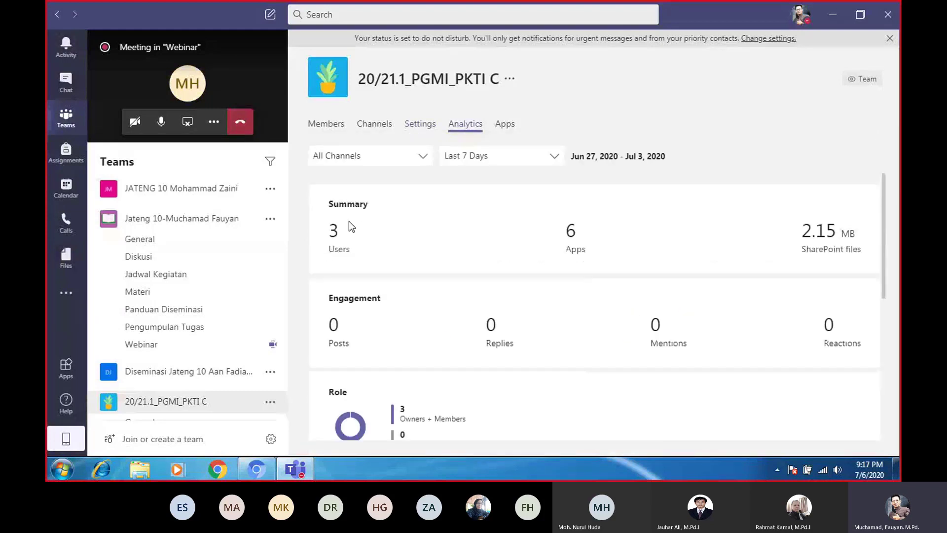
{"action": "scroll", "coordinate": [529, 274], "scroll_direction": "down", "scroll_amount": 5}
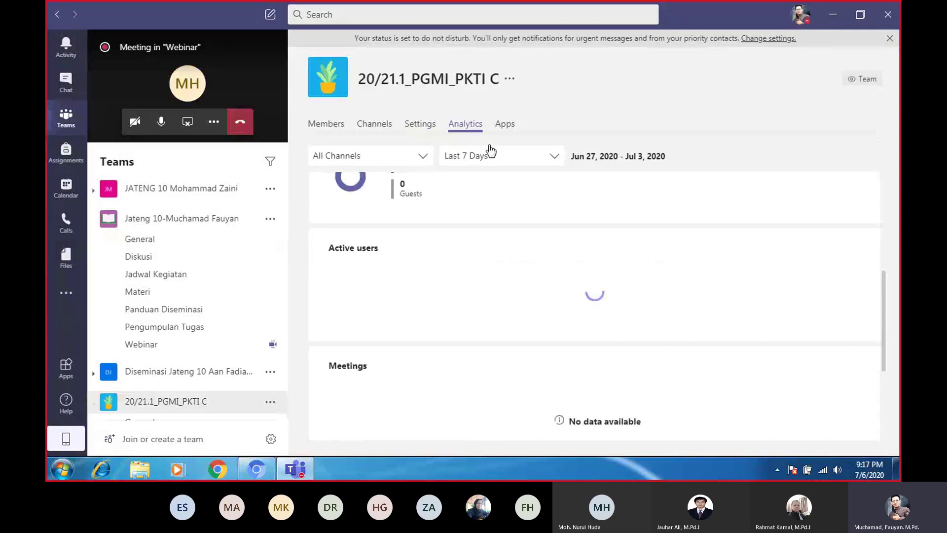
{"action": "left_click", "coordinate": [506, 125]}
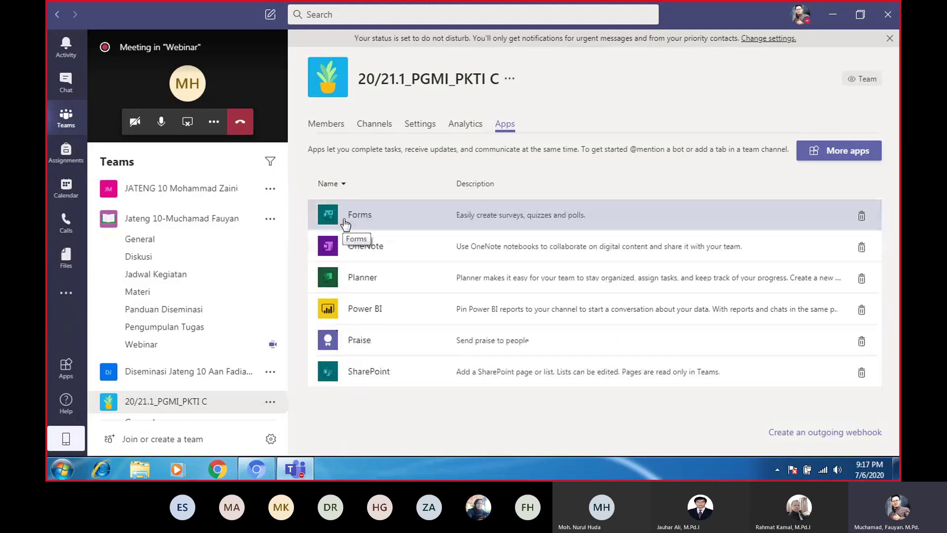
{"action": "scroll", "coordinate": [276, 384], "scroll_direction": "down", "scroll_amount": 1}
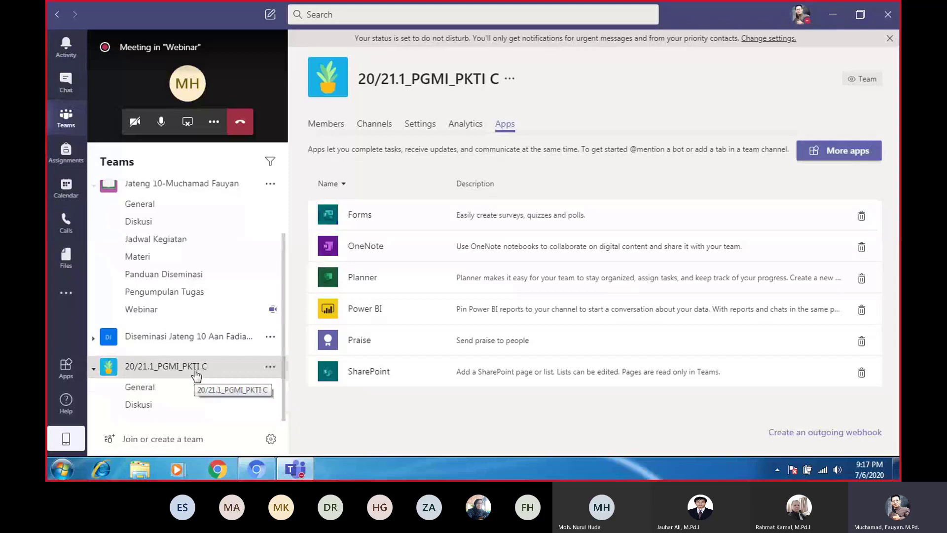
Collapse and re-expand the 20/21.1_PGMI_PKTI C team to show its General and Diskusi channels
{"action": "left_click", "coordinate": [217, 375]}
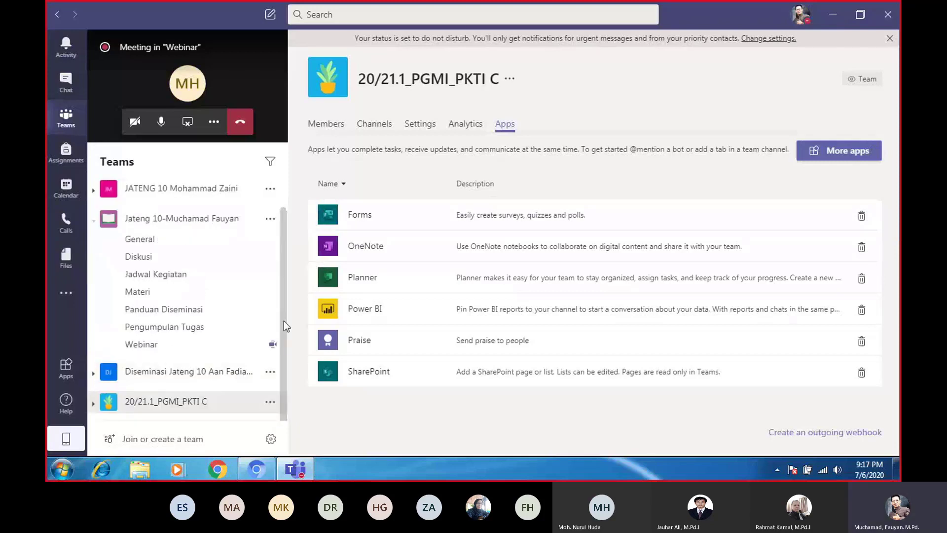
{"action": "left_click", "coordinate": [185, 405]}
{"action": "left_click", "coordinate": [184, 374]}
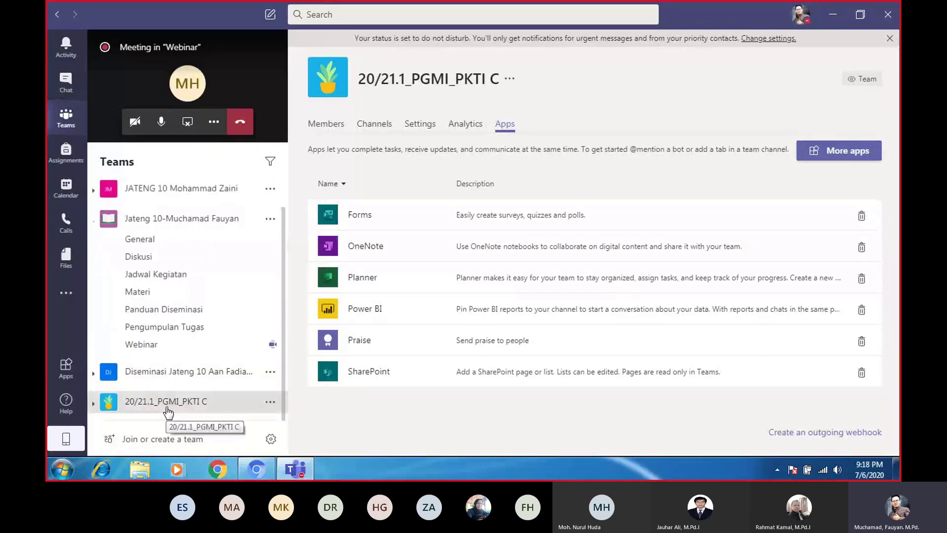
{"action": "left_click", "coordinate": [168, 409]}
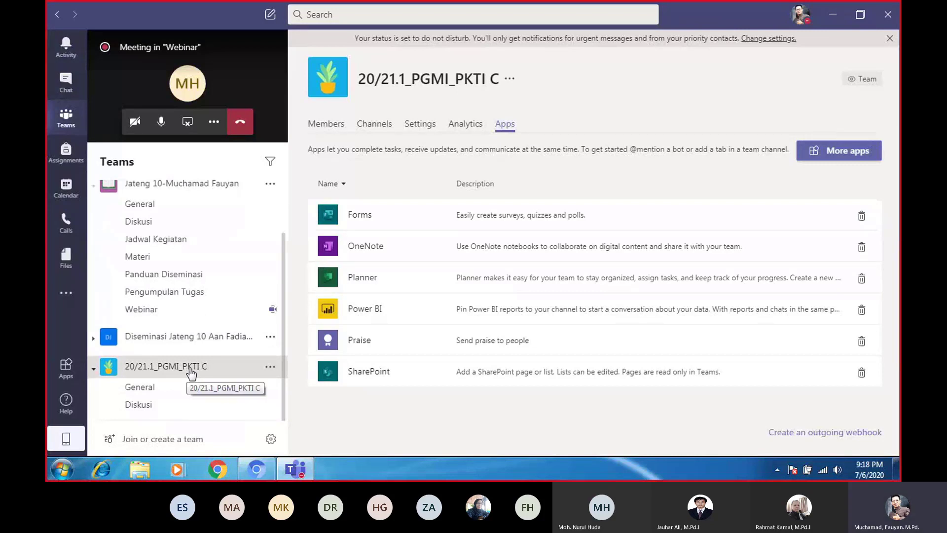
In the General channel, start an Announcement post headlined 'Materi Esensial PKTI'
{"action": "left_click", "coordinate": [155, 393]}
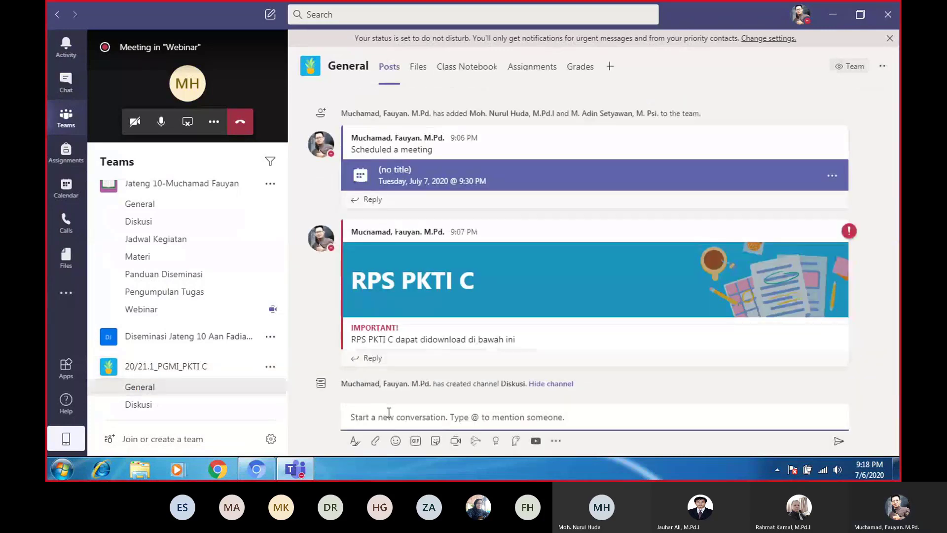
{"action": "left_click", "coordinate": [355, 441]}
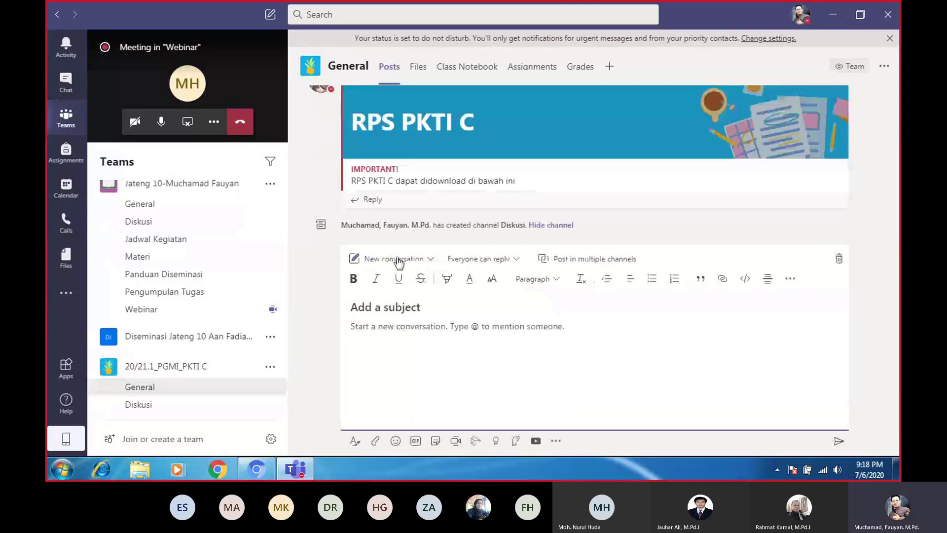
{"action": "left_click", "coordinate": [398, 259]}
{"action": "left_click", "coordinate": [364, 312]}
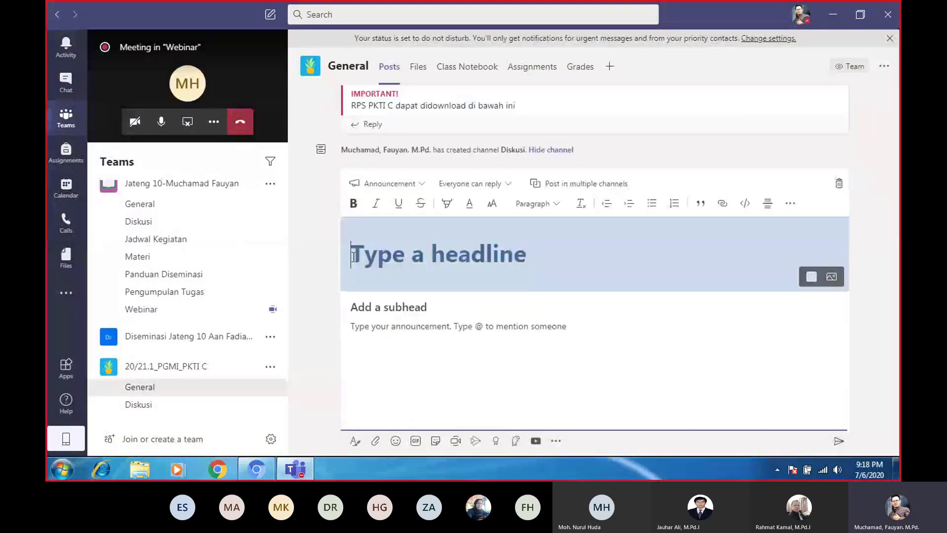
{"action": "type", "text": "Materi"}
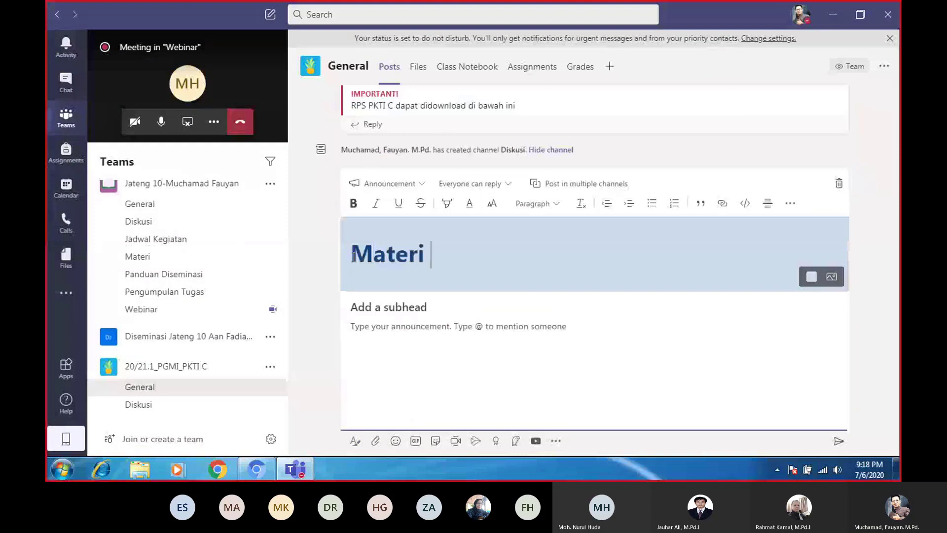
{"action": "type", "text": " Esensia"}
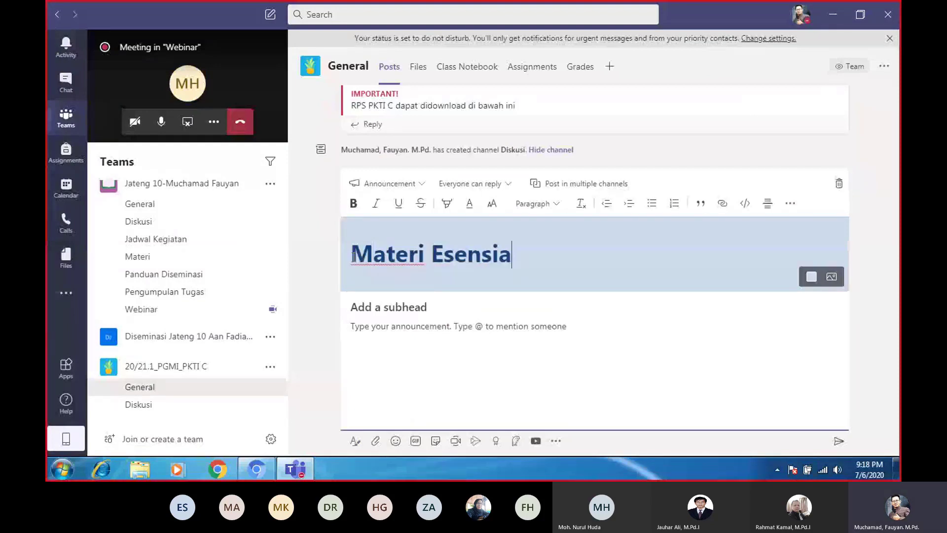
{"action": "type", "text": "l PKTI"}
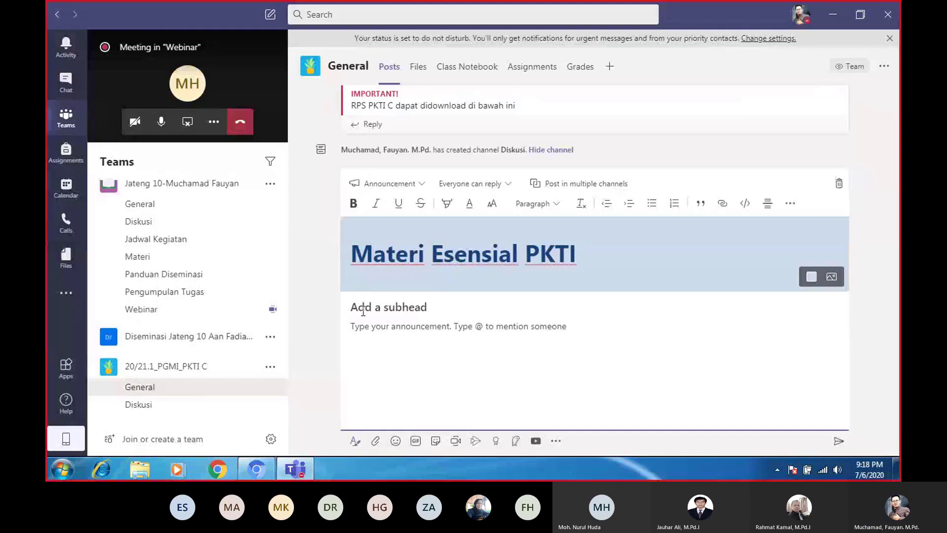
{"action": "left_click", "coordinate": [355, 326]}
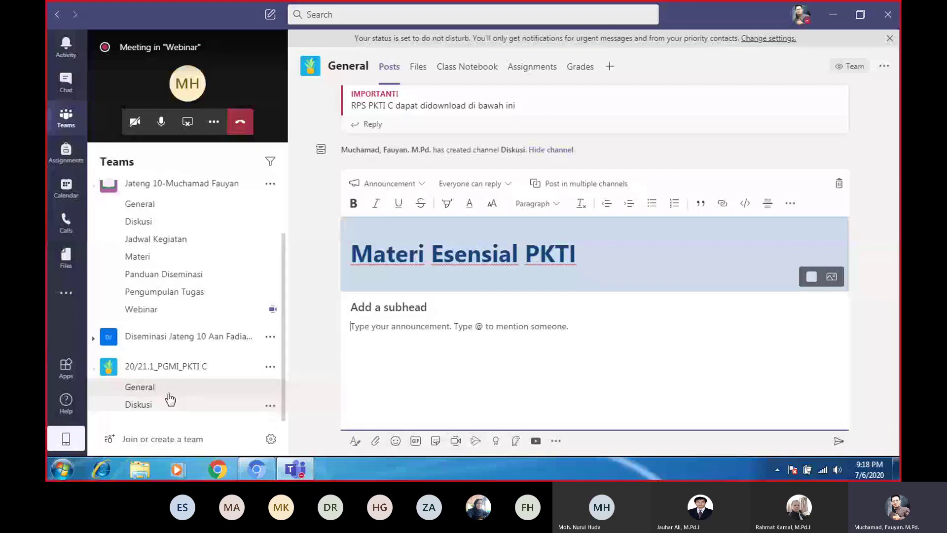
{"action": "left_click", "coordinate": [270, 370]}
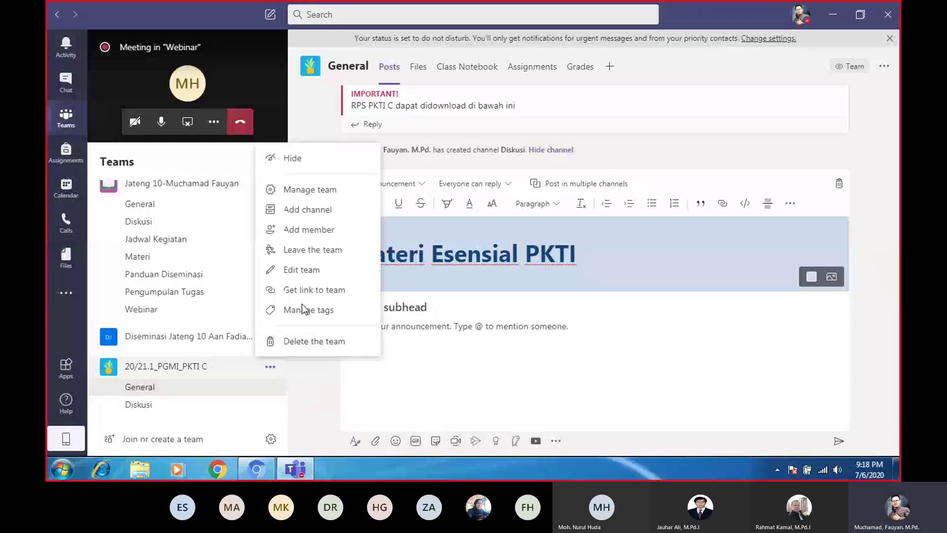
Write 'Uraian Materi' and 'Penugasan' on separate lines, post the announcement, and open Assignments
{"action": "left_click", "coordinate": [66, 154]}
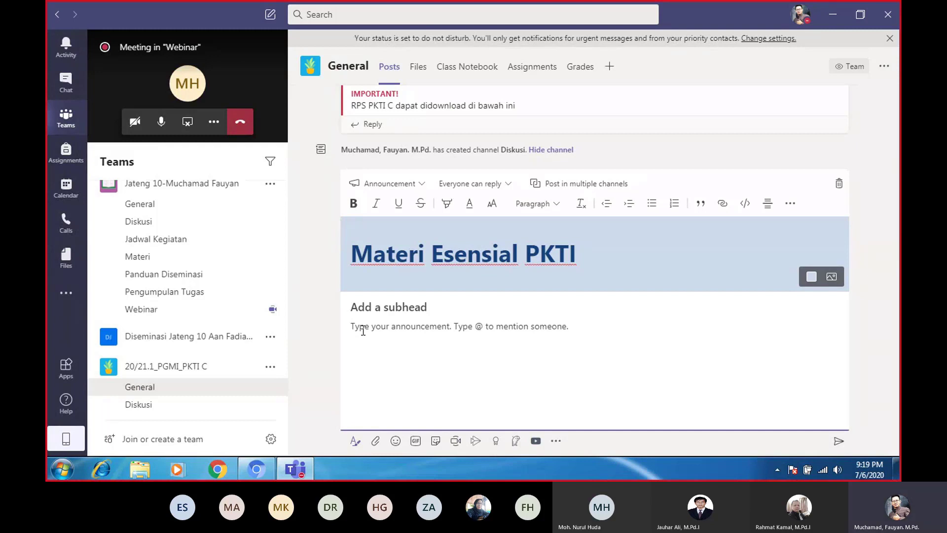
{"action": "type", "text": "Uraian Materi"}
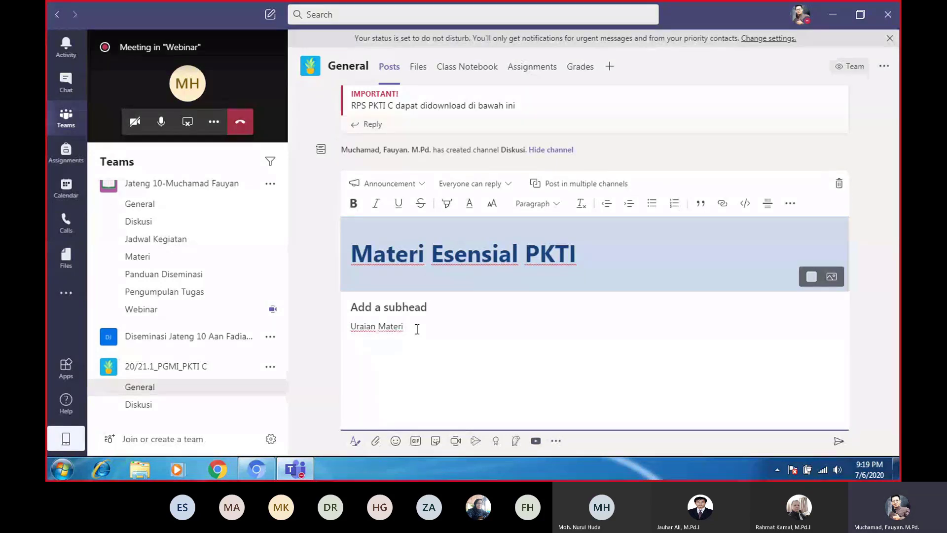
{"action": "key", "text": "Return"}
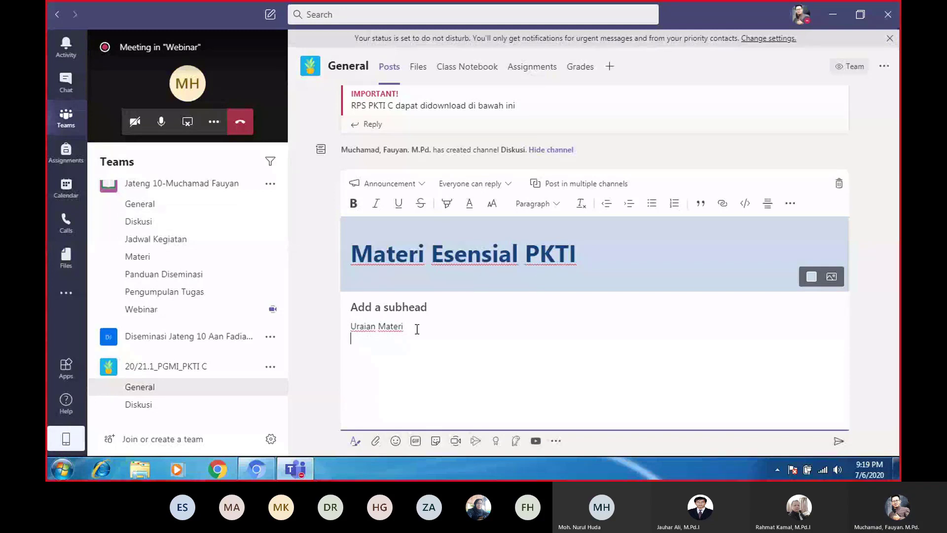
{"action": "type", "text": "Penugasan"}
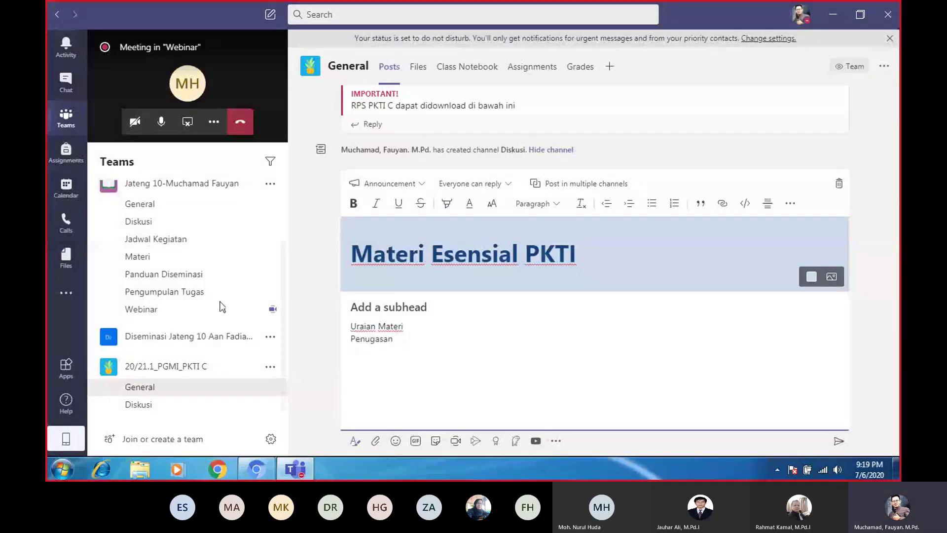
{"action": "left_click", "coordinate": [839, 444]}
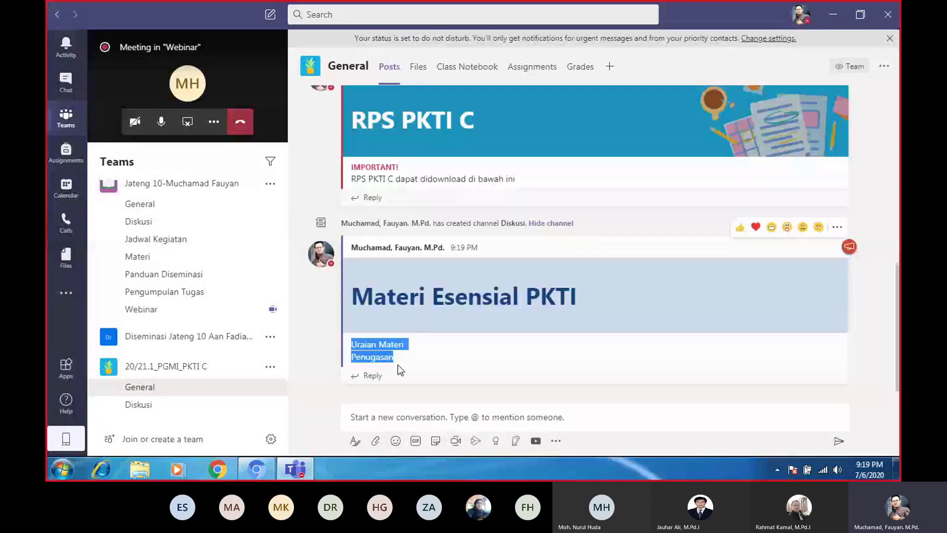
{"action": "left_click", "coordinate": [66, 157]}
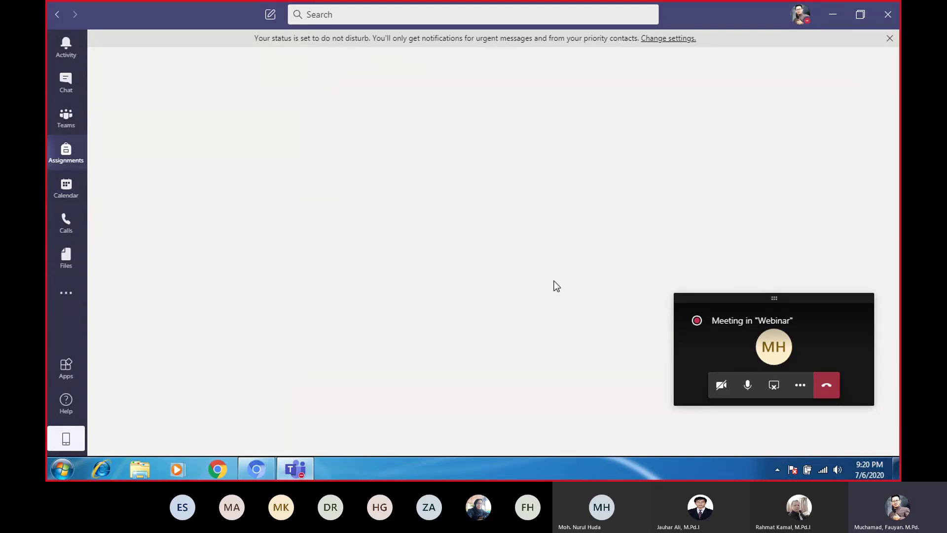
Restore the full meeting and look through its participants, chat and more-options panes
{"action": "left_click", "coordinate": [715, 355]}
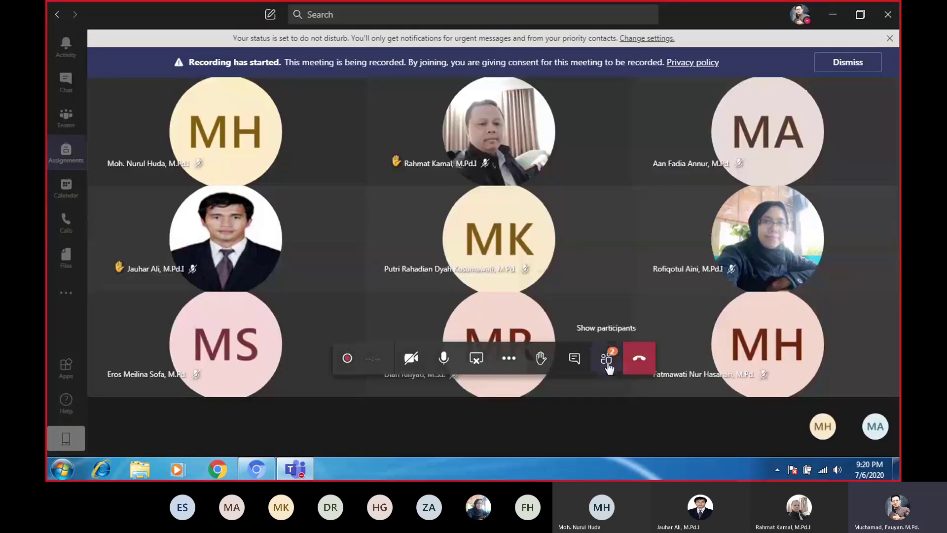
{"action": "left_click", "coordinate": [606, 361]}
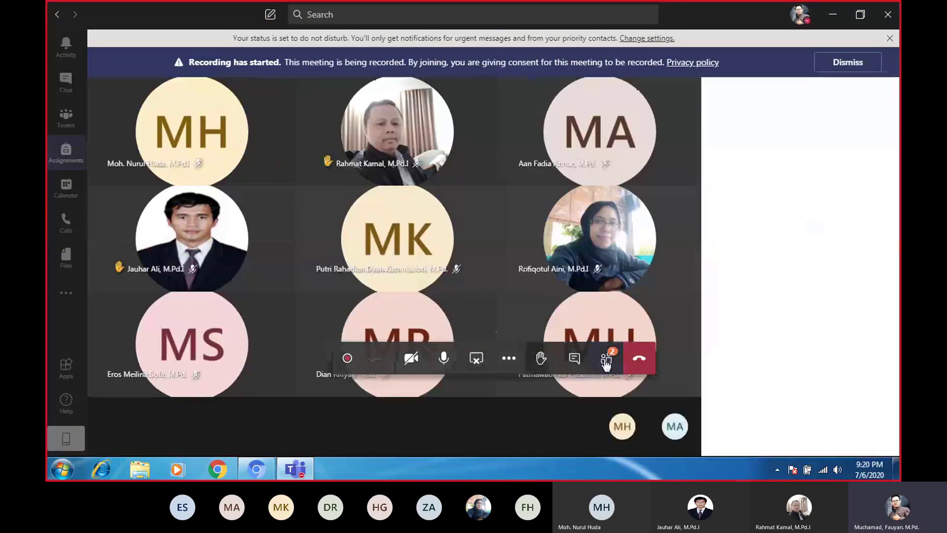
{"action": "left_click", "coordinate": [575, 360]}
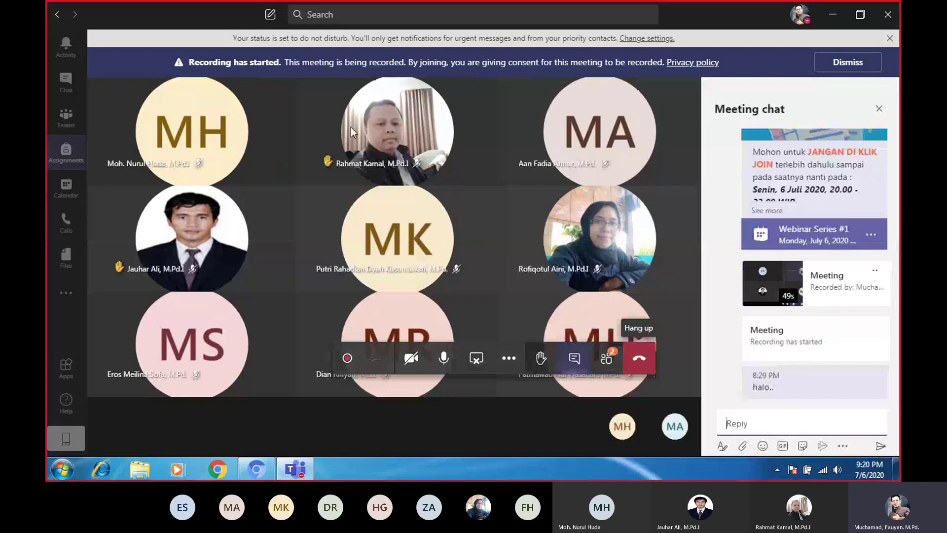
{"action": "left_click", "coordinate": [509, 359]}
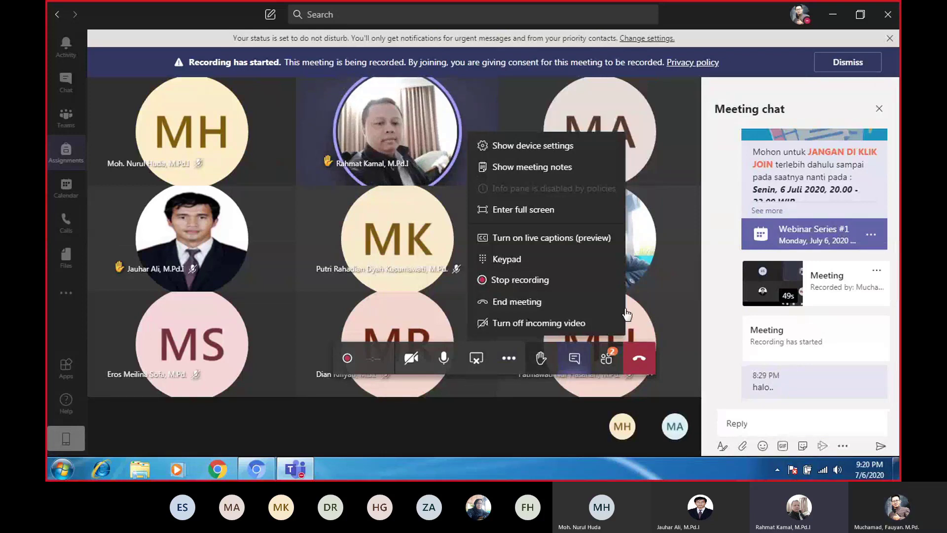
{"action": "left_click", "coordinate": [674, 310]}
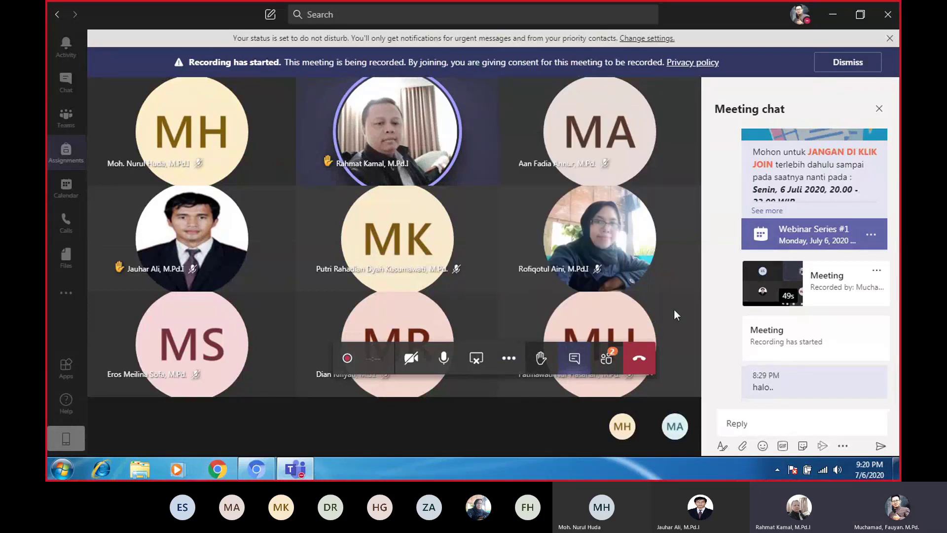
Check Assignments, then return to the meeting with the participant list showing
{"action": "left_click", "coordinate": [66, 145]}
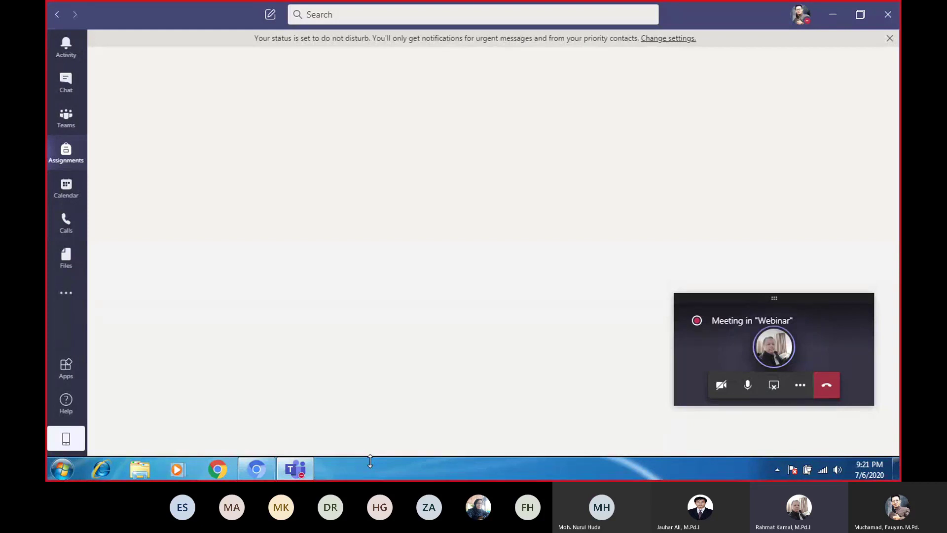
{"action": "left_click", "coordinate": [723, 356]}
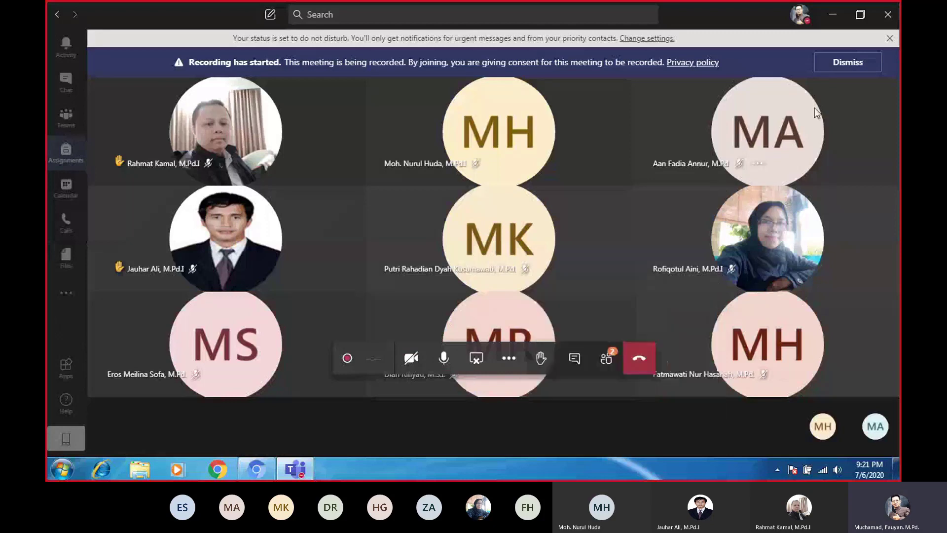
{"action": "left_click", "coordinate": [606, 358]}
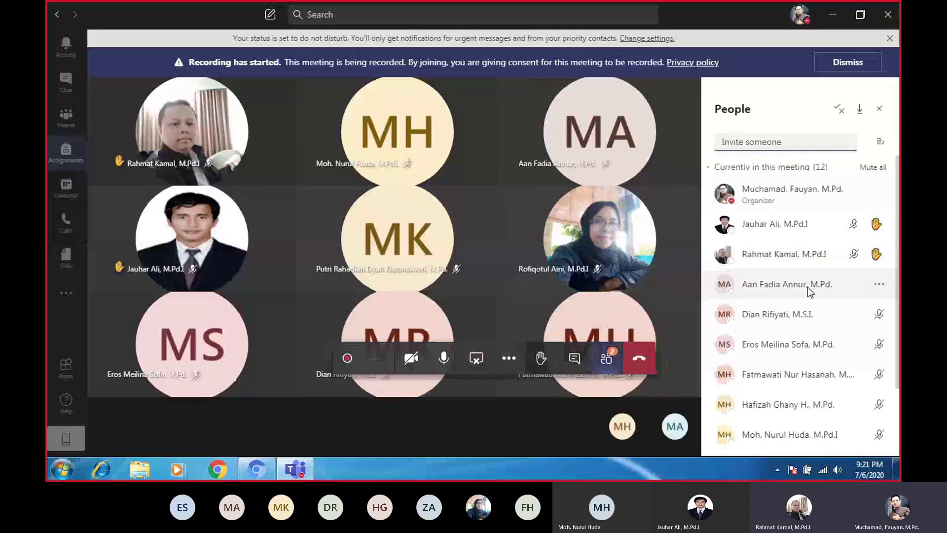
View a participant's profile card from the People list, then mute your microphone
{"action": "scroll", "coordinate": [789, 306], "scroll_direction": "down", "scroll_amount": 2}
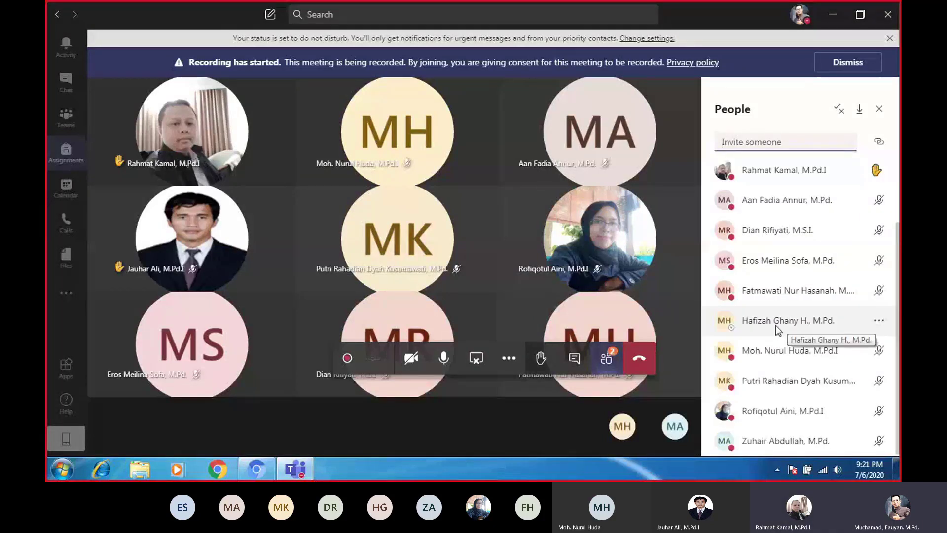
{"action": "left_click", "coordinate": [727, 325]}
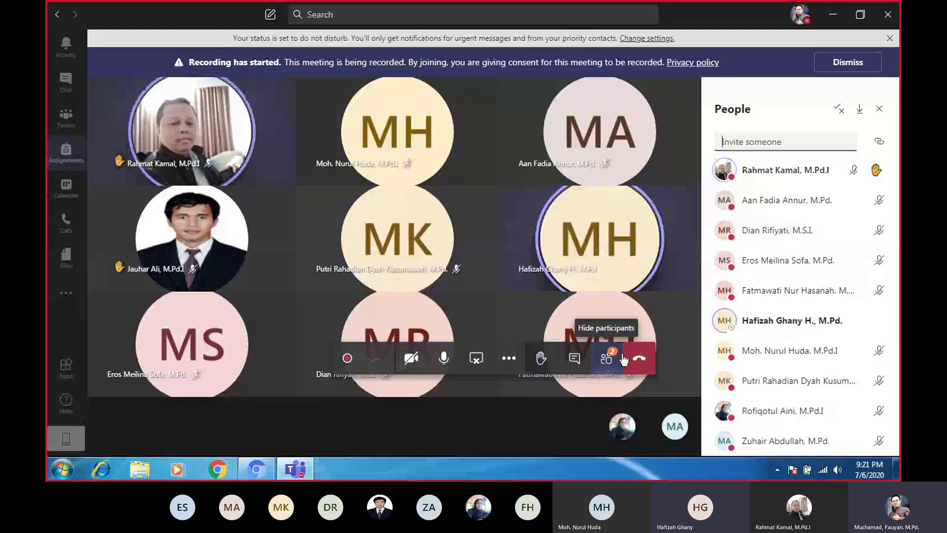
{"action": "left_click", "coordinate": [444, 361]}
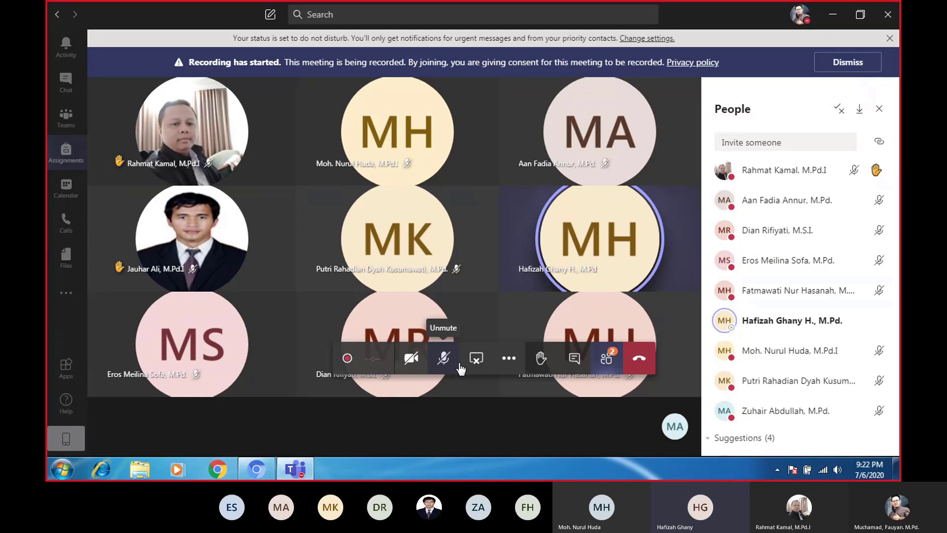
Unmute your microphone in the meeting toolbar so you can speak again
{"action": "left_click", "coordinate": [455, 369]}
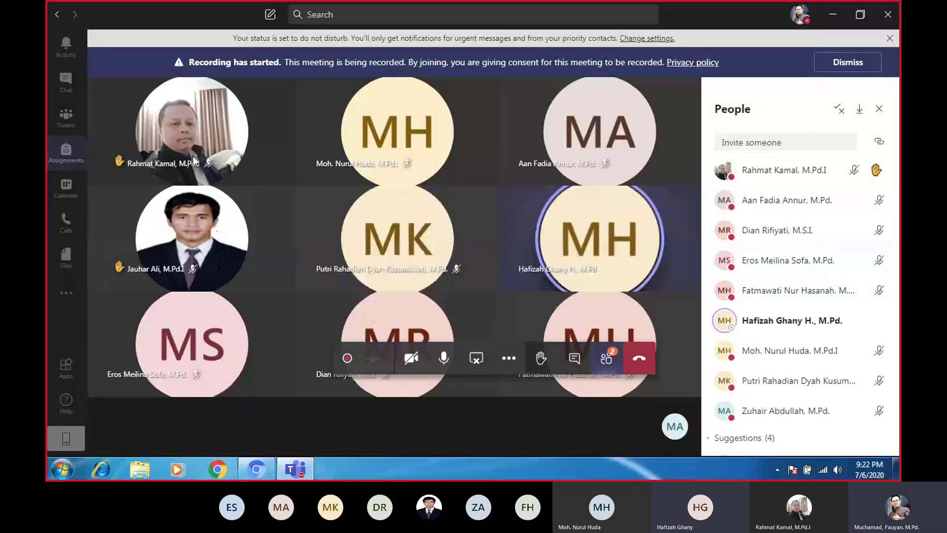
{"action": "mouse_move", "coordinate": [419, 237]}
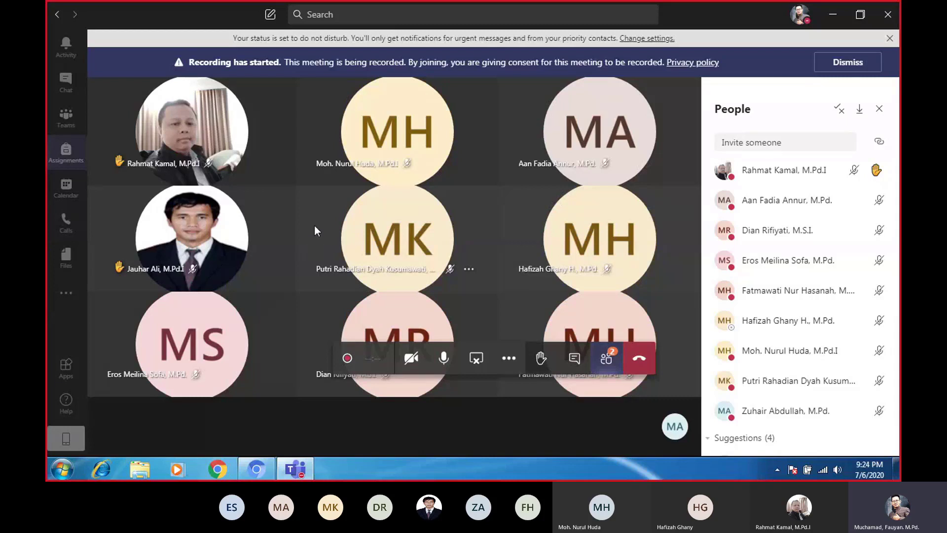
Hide the participants pane so only the video grid remains
{"action": "mouse_move", "coordinate": [403, 213]}
{"action": "left_click", "coordinate": [605, 371]}
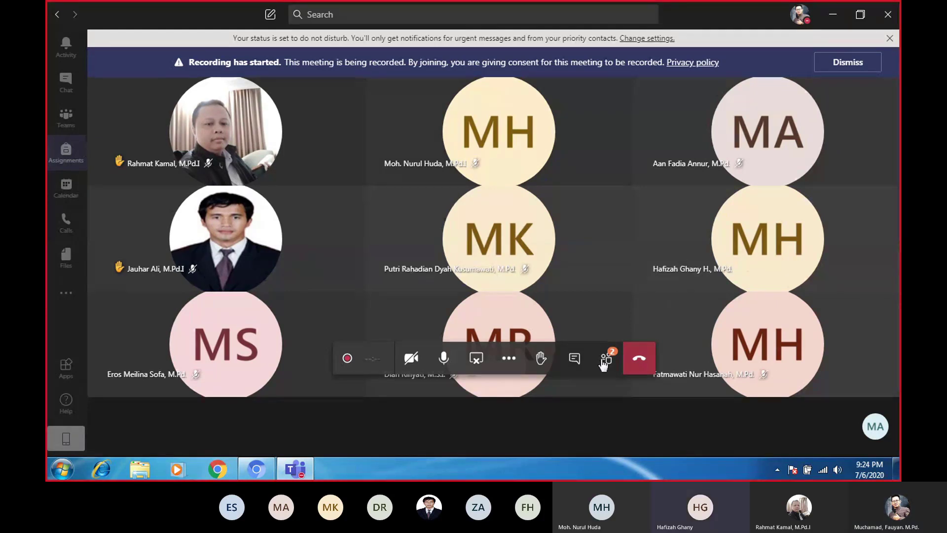
{"action": "mouse_move", "coordinate": [673, 268]}
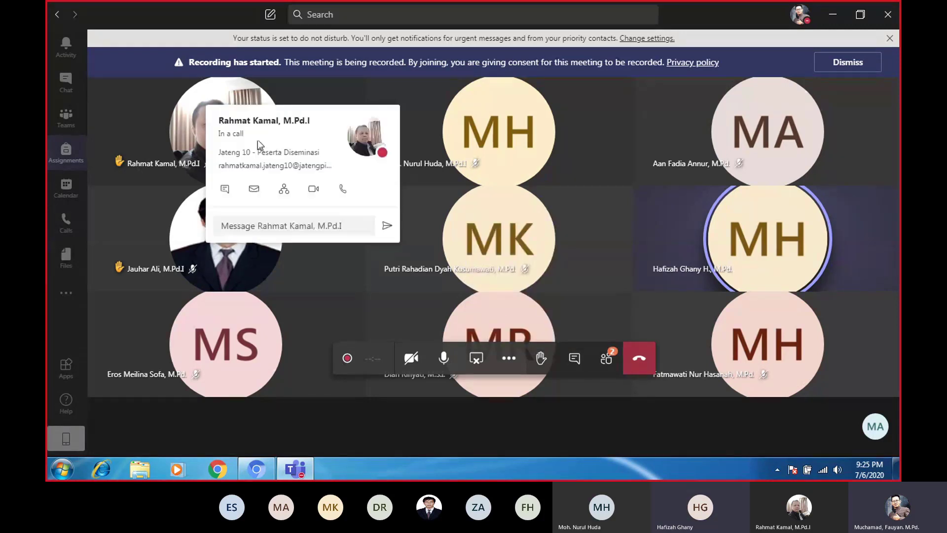
{"action": "mouse_move", "coordinate": [183, 143]}
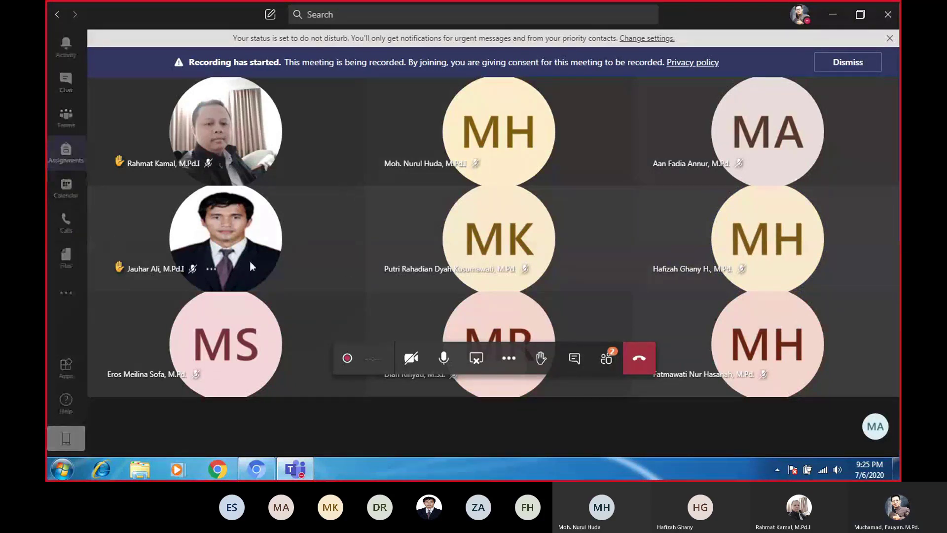
Go from Assignments through Activity to Chat, opening Polly's closed poll results
{"action": "left_click", "coordinate": [74, 156]}
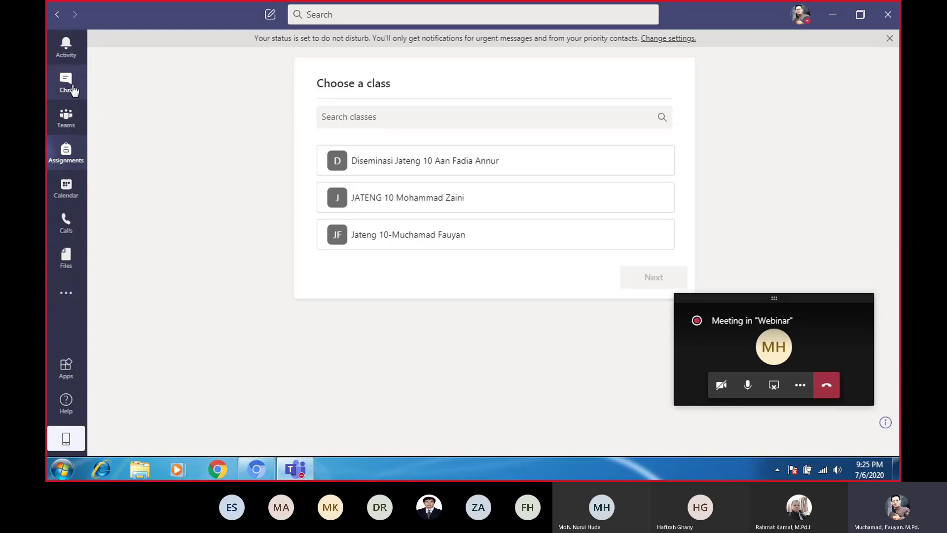
{"action": "left_click", "coordinate": [71, 58]}
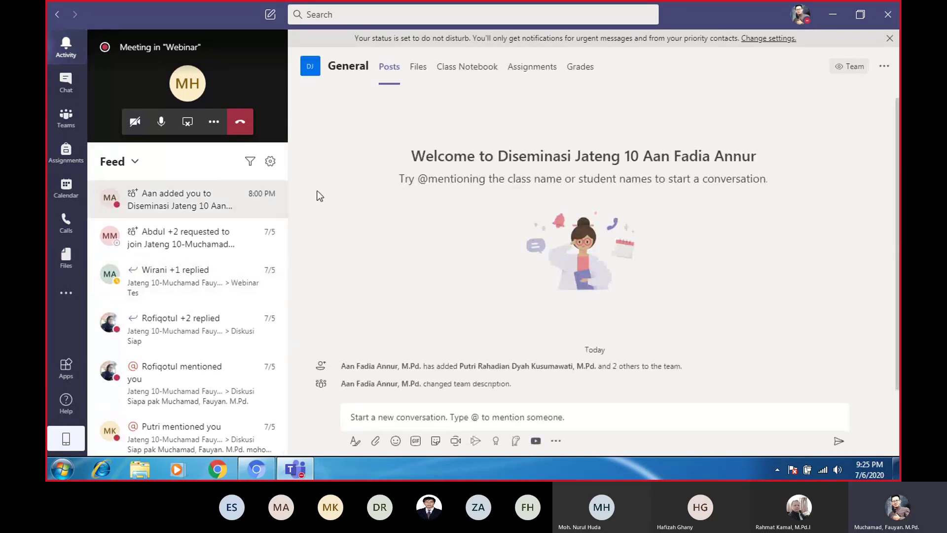
{"action": "left_click", "coordinate": [68, 89]}
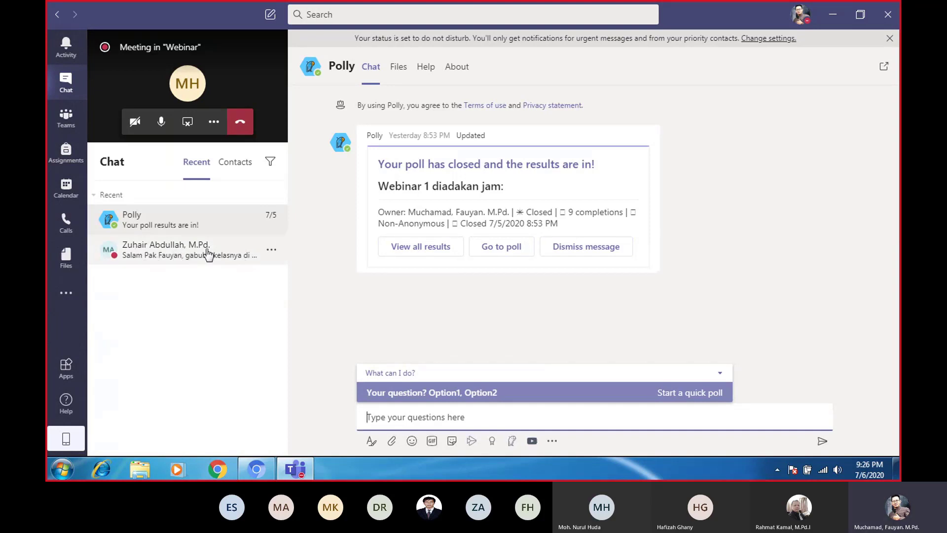
{"action": "left_click", "coordinate": [67, 127]}
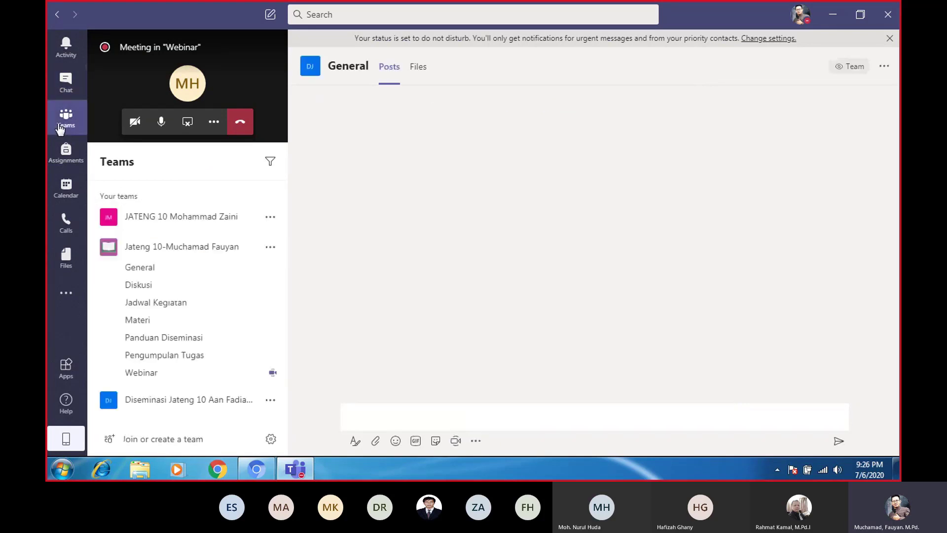
{"action": "scroll", "coordinate": [276, 273], "scroll_direction": "down", "scroll_amount": 3}
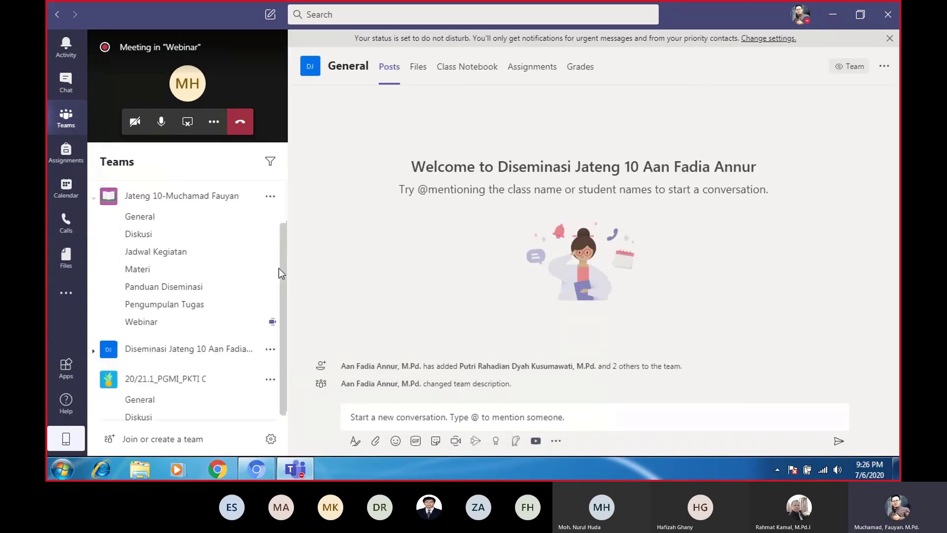
{"action": "scroll", "coordinate": [285, 294], "scroll_direction": "up", "scroll_amount": 3}
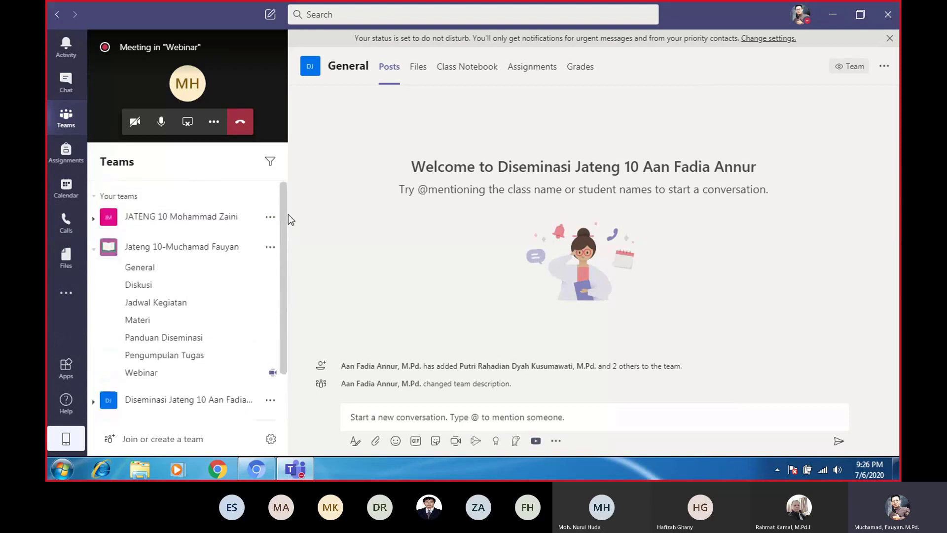
{"action": "scroll", "coordinate": [280, 354], "scroll_direction": "down", "scroll_amount": 3}
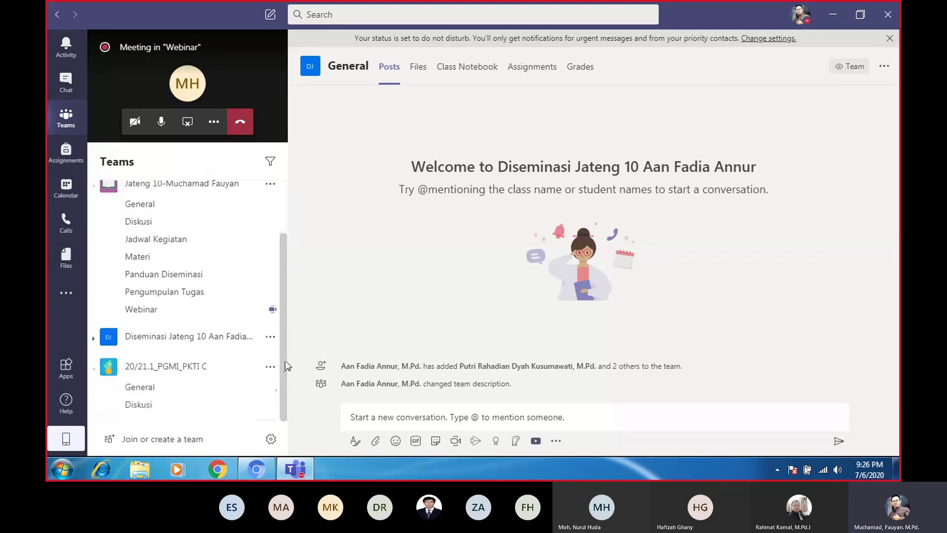
{"action": "scroll", "coordinate": [279, 341], "scroll_direction": "up", "scroll_amount": 3}
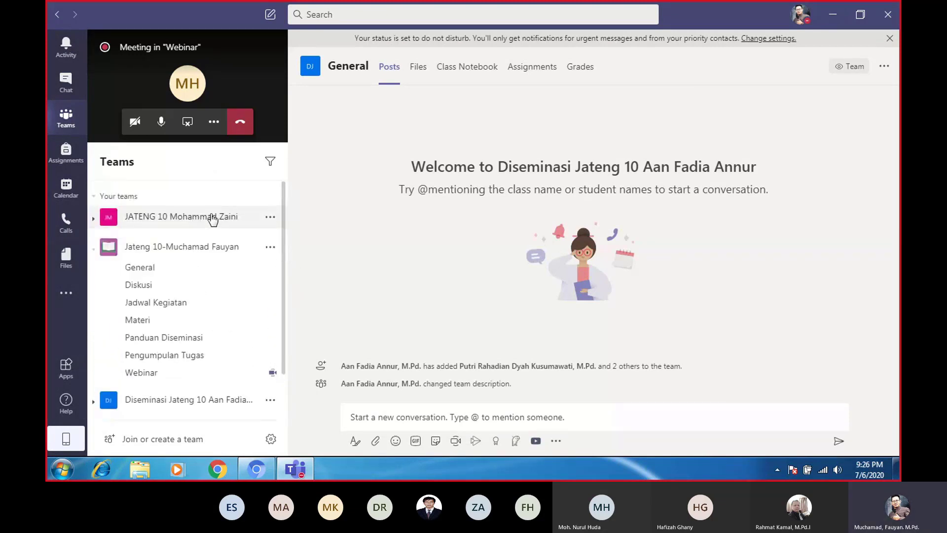
{"action": "scroll", "coordinate": [281, 276], "scroll_direction": "down", "scroll_amount": 3}
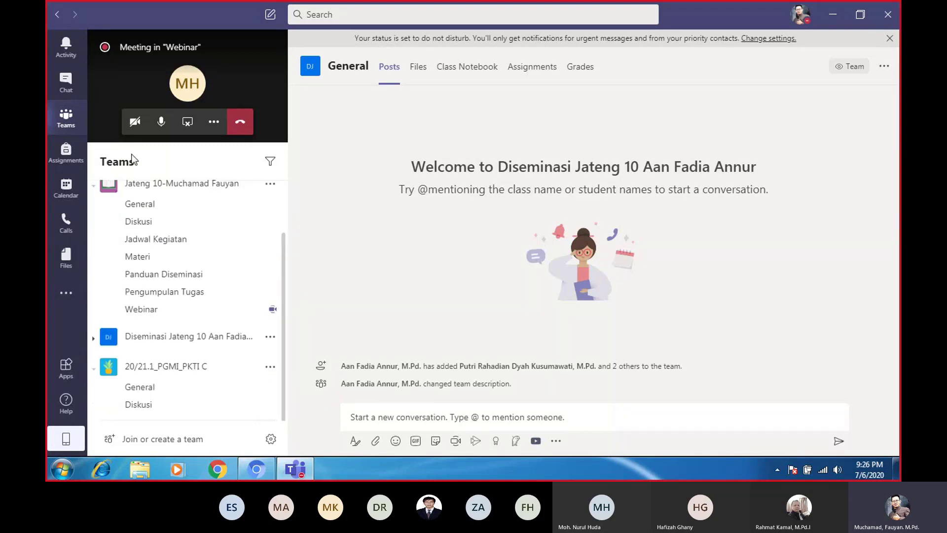
{"action": "scroll", "coordinate": [285, 291], "scroll_direction": "up", "scroll_amount": 3}
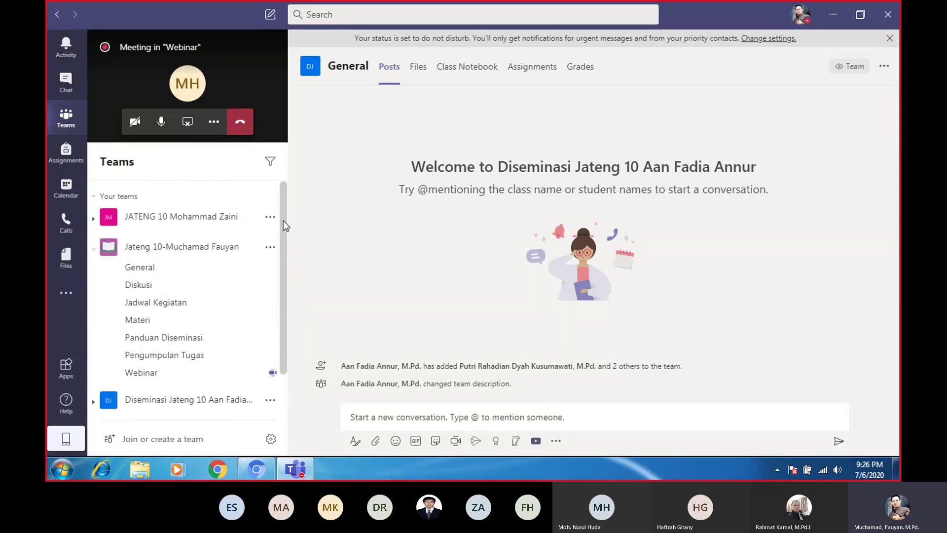
{"action": "scroll", "coordinate": [275, 326], "scroll_direction": "down", "scroll_amount": 2}
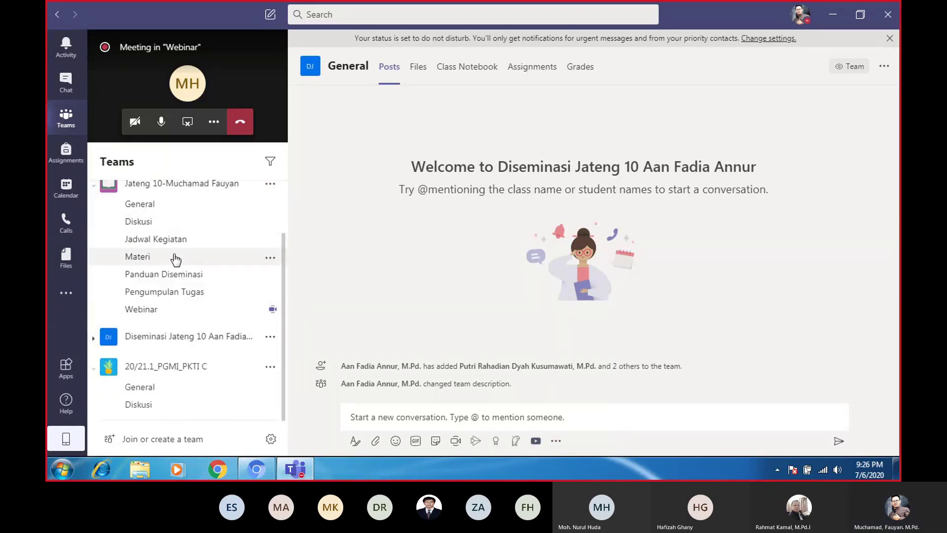
Search the Assignments class chooser for 'pkti', find no class, and go back to Teams
{"action": "left_click", "coordinate": [66, 159]}
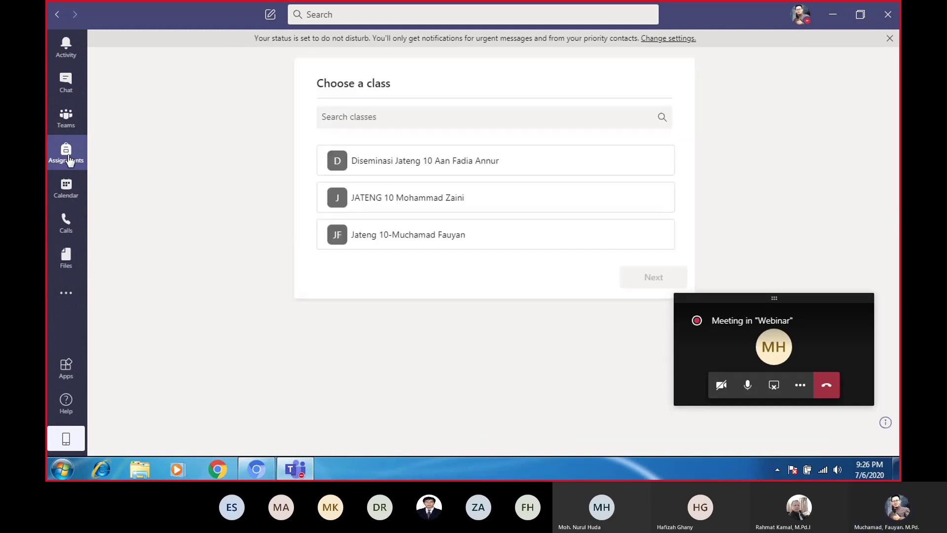
{"action": "left_click", "coordinate": [491, 244]}
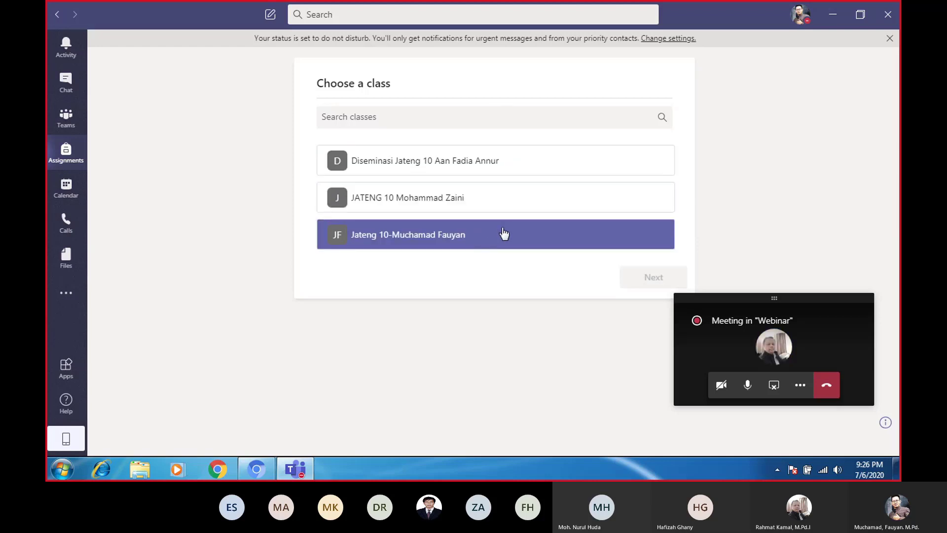
{"action": "left_click", "coordinate": [408, 117]}
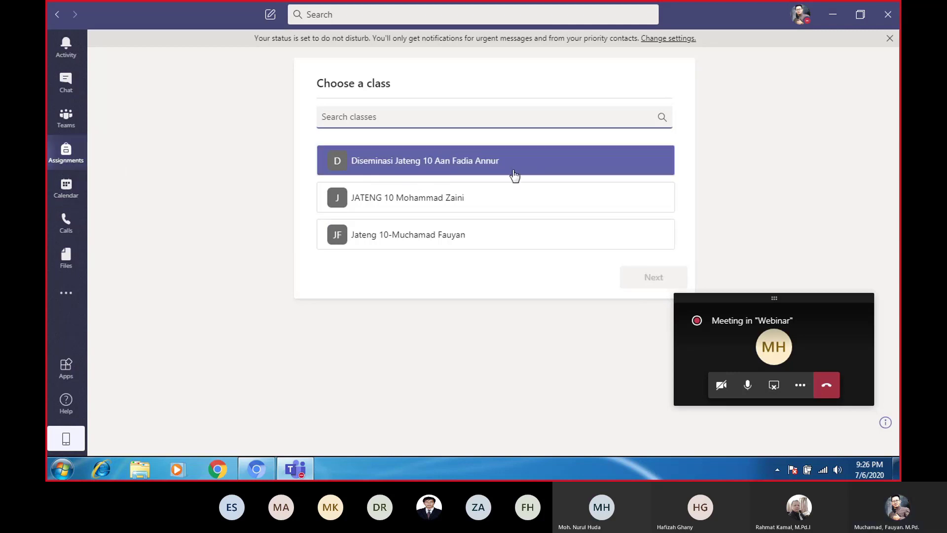
{"action": "left_click", "coordinate": [680, 207]}
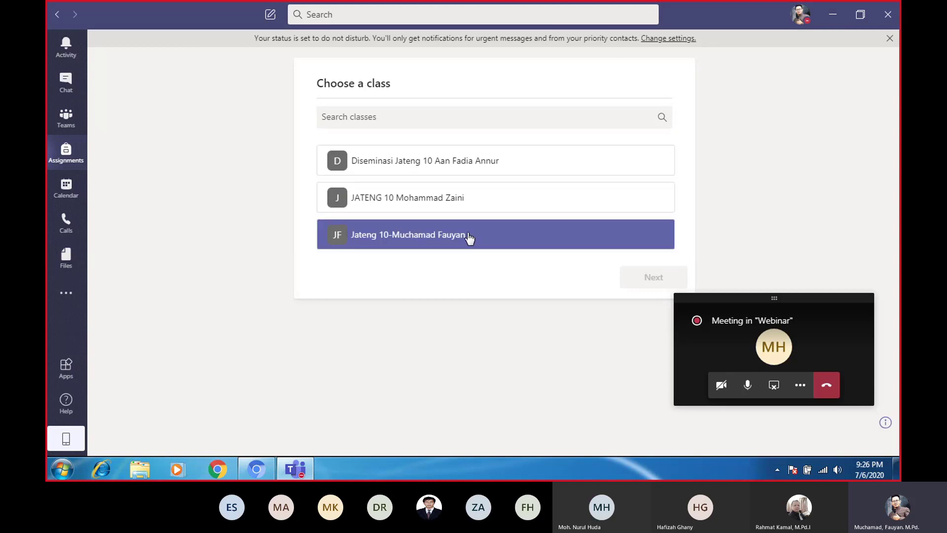
{"action": "left_click", "coordinate": [391, 119]}
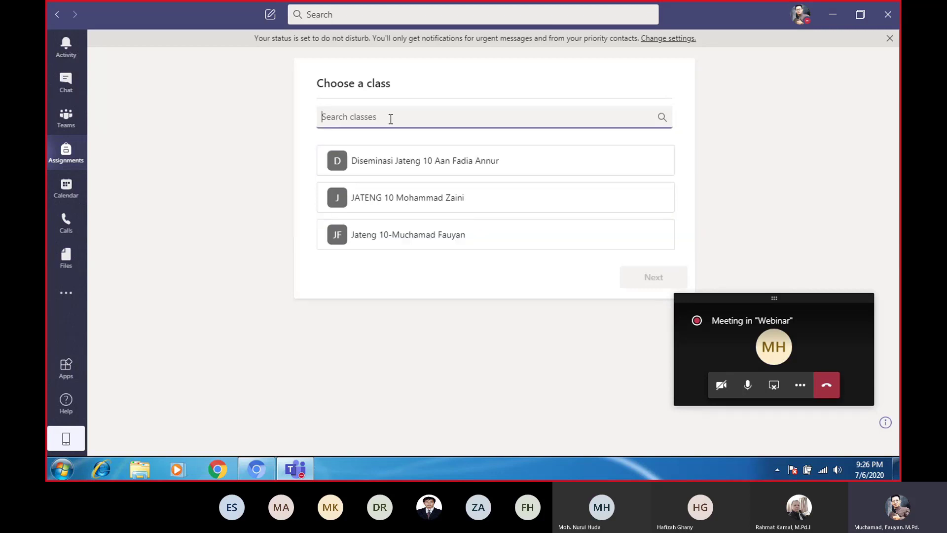
{"action": "type", "text": "pk"}
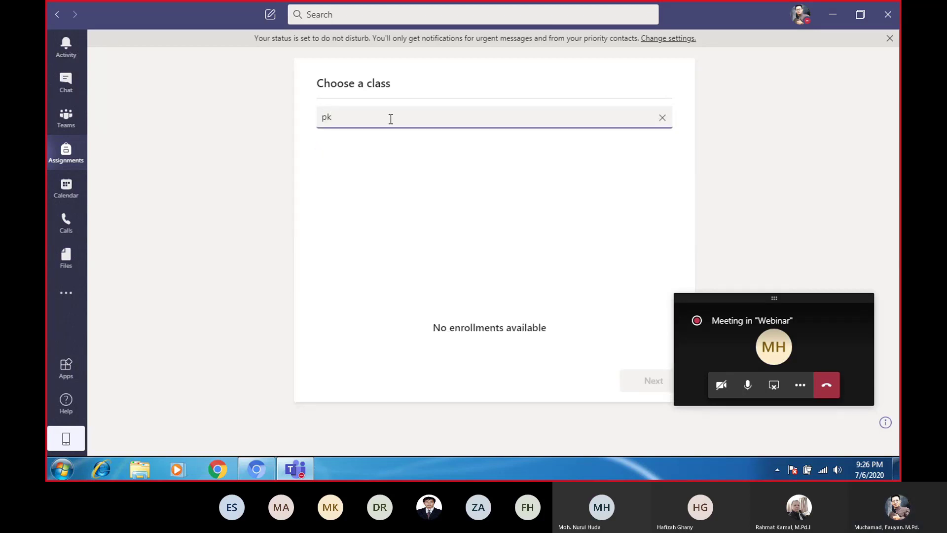
{"action": "type", "text": "ti"}
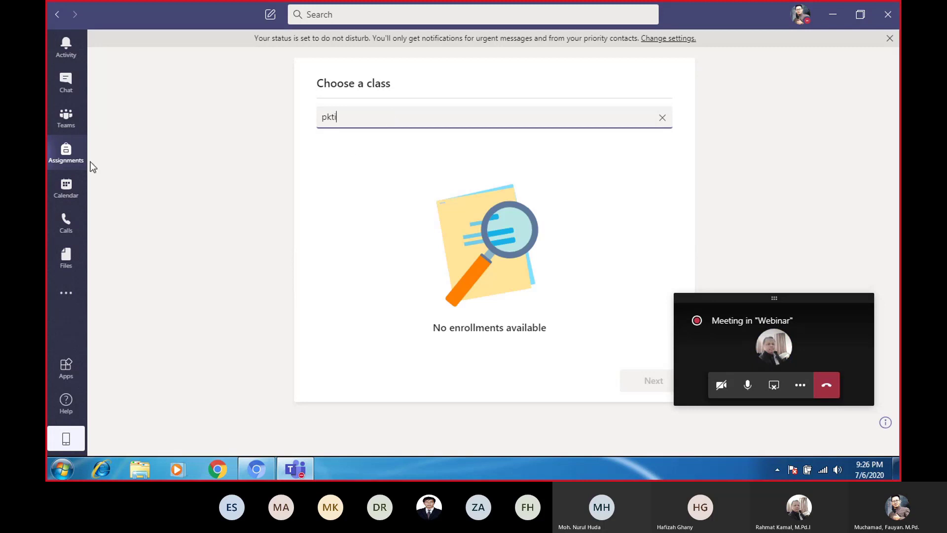
{"action": "left_click", "coordinate": [66, 122]}
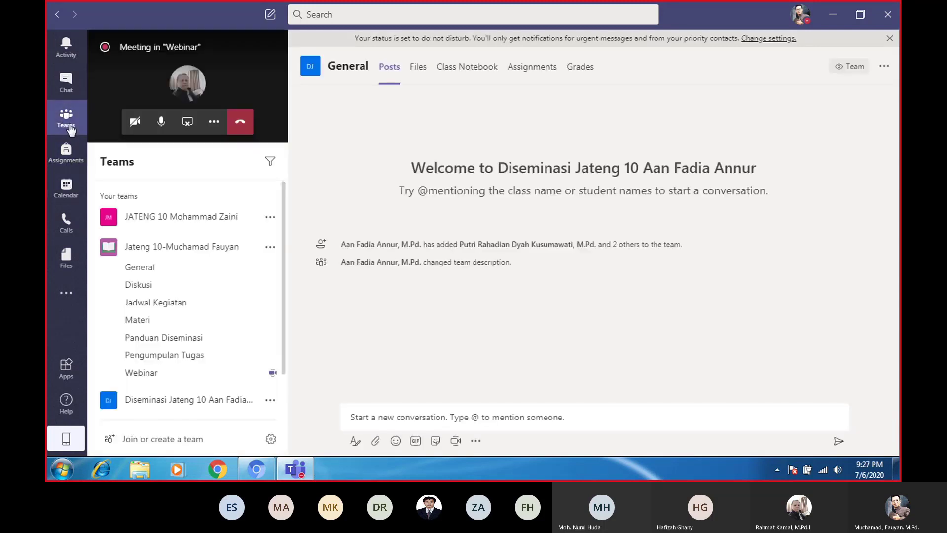
Expand 20/21.1_PGMI_PKTI C, open its General channel, and show its Assignments tab
{"action": "scroll", "coordinate": [186, 356], "scroll_direction": "down", "scroll_amount": 1}
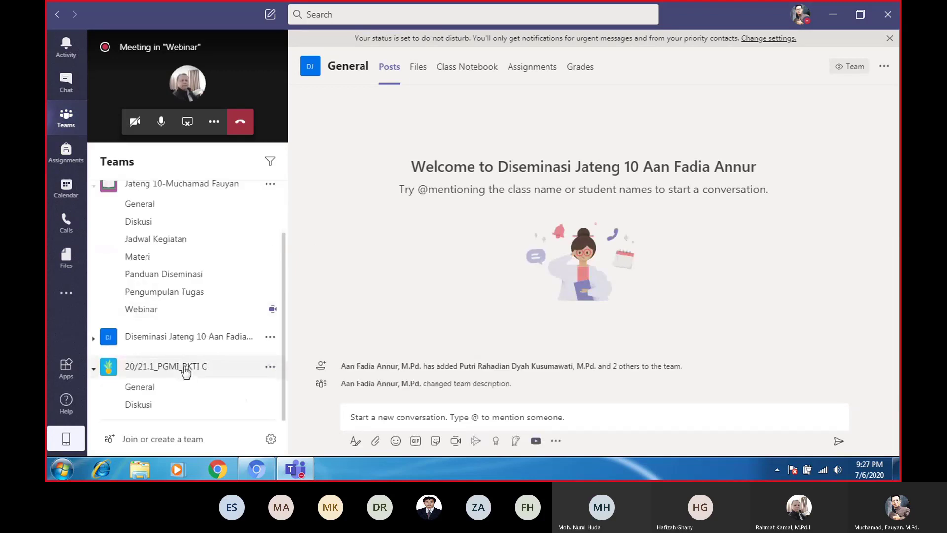
{"action": "left_click", "coordinate": [187, 368]}
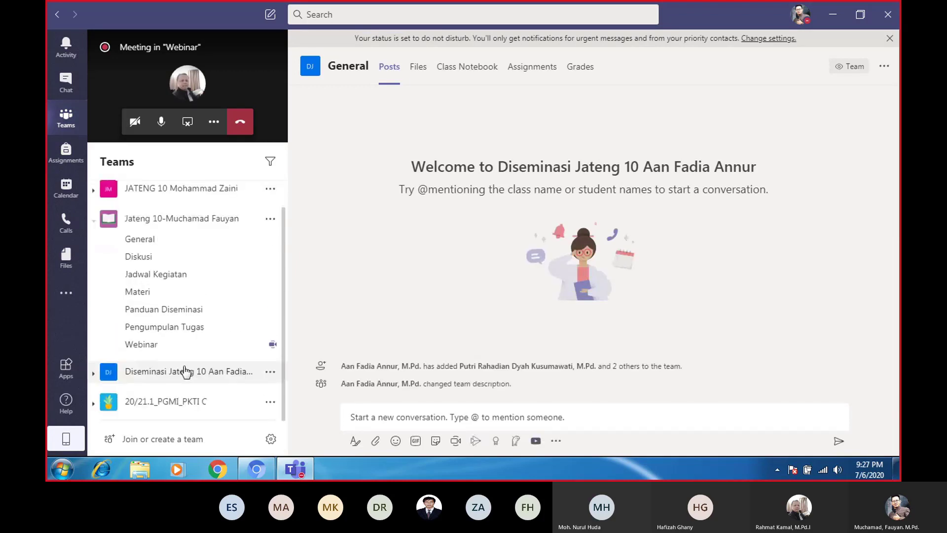
{"action": "left_click", "coordinate": [170, 400]}
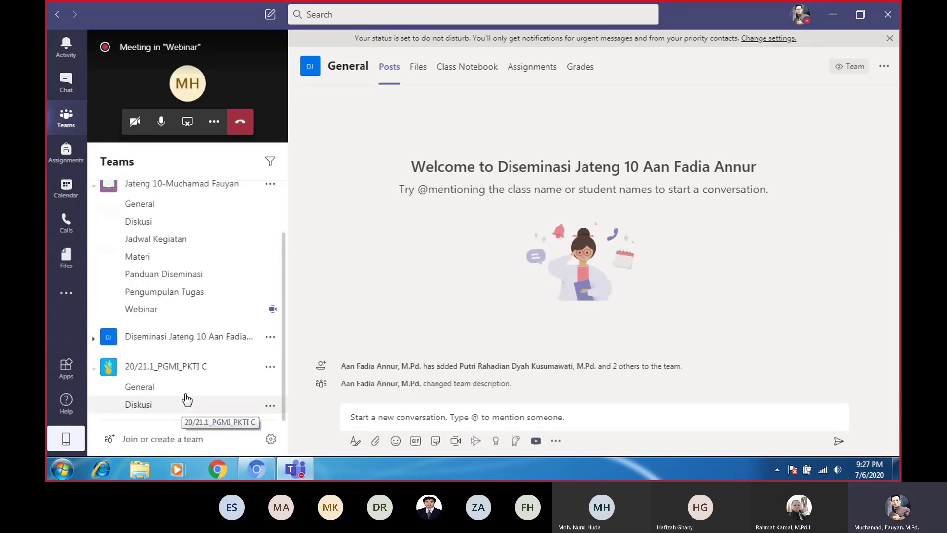
{"action": "left_click", "coordinate": [145, 393]}
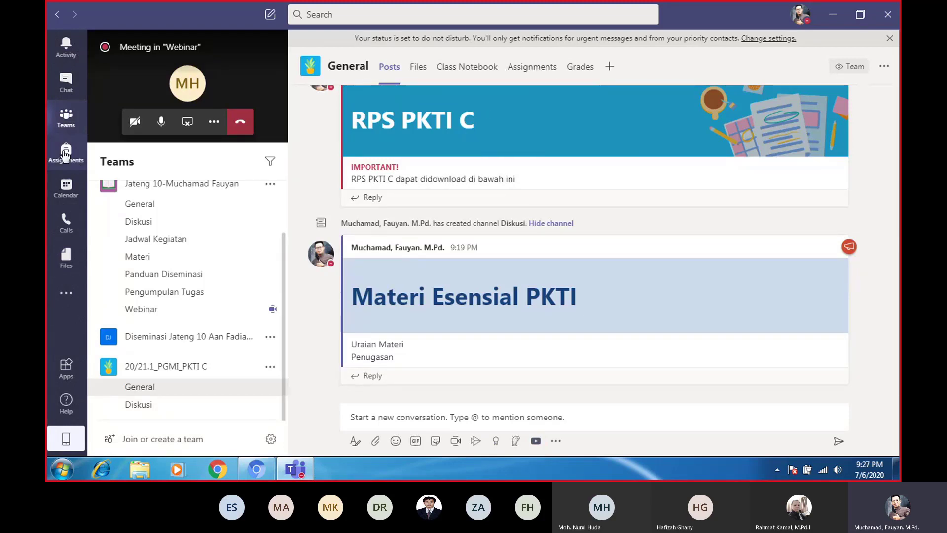
{"action": "left_click", "coordinate": [533, 70]}
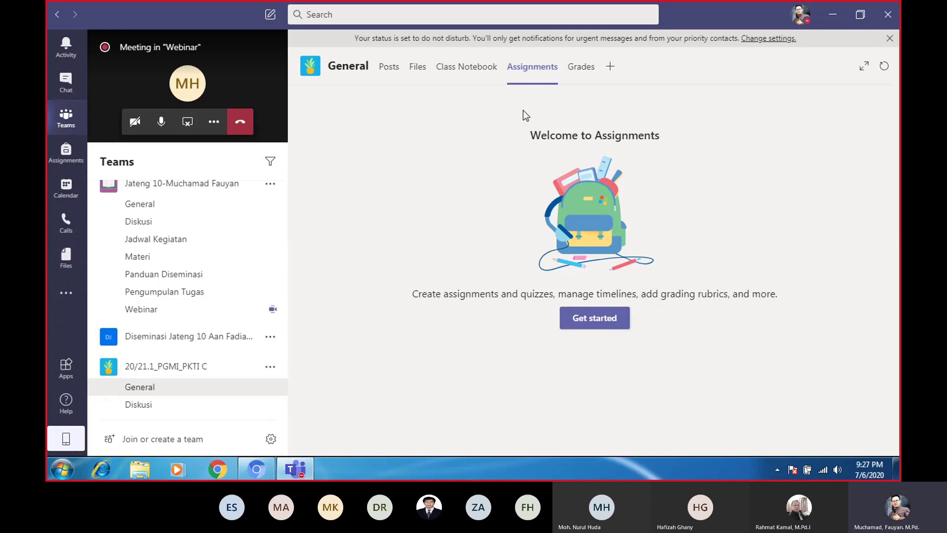
Choose Get started on the Welcome to Assignments page
{"action": "left_click", "coordinate": [605, 324]}
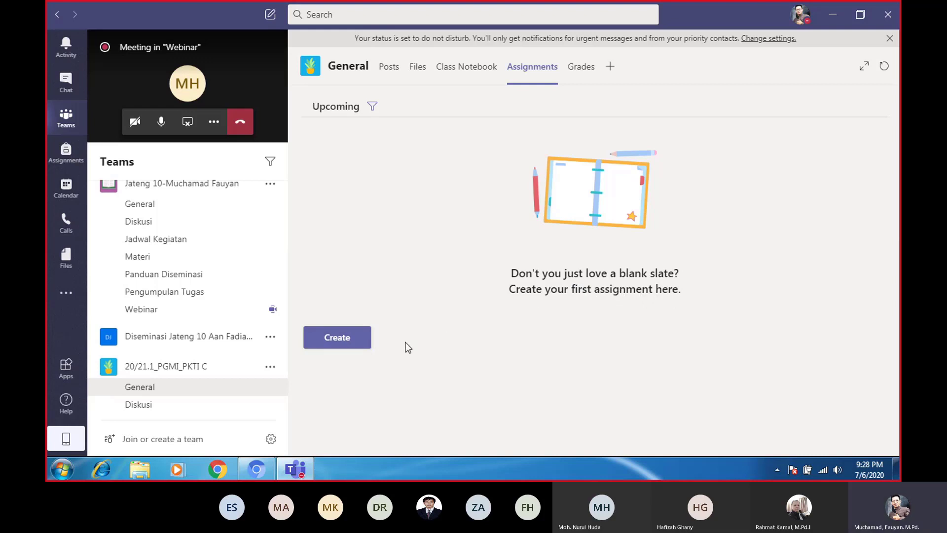
Open the Create menu below the empty Upcoming assignments list
{"action": "left_click", "coordinate": [331, 345]}
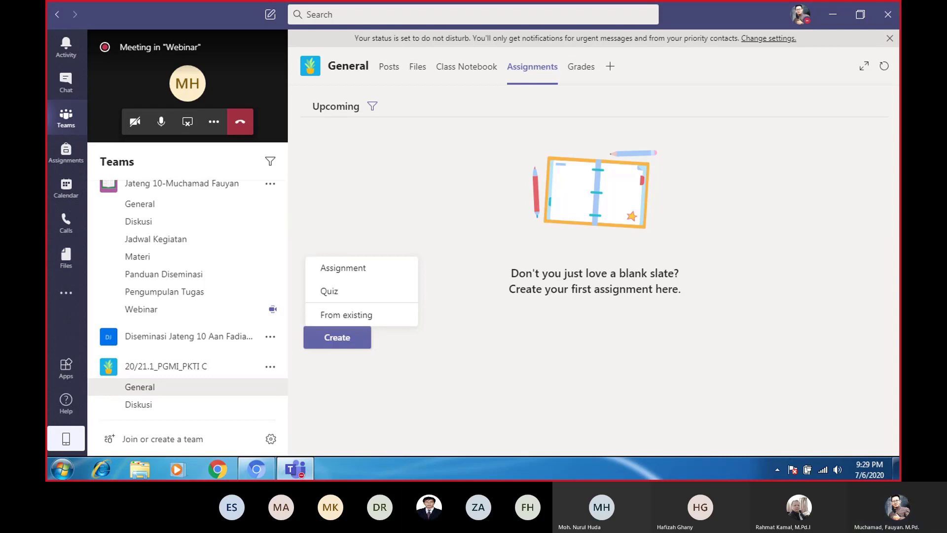
{"action": "mouse_move", "coordinate": [304, 477]}
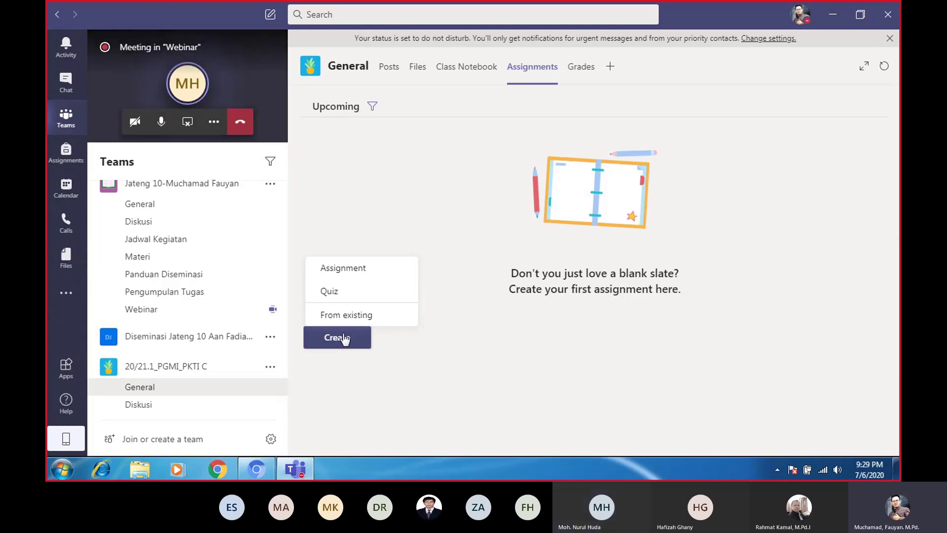
Create a new assignment titled 'Konsep Dasar KTI', dismissing the Sticky Keys prompt
{"action": "left_click", "coordinate": [345, 270]}
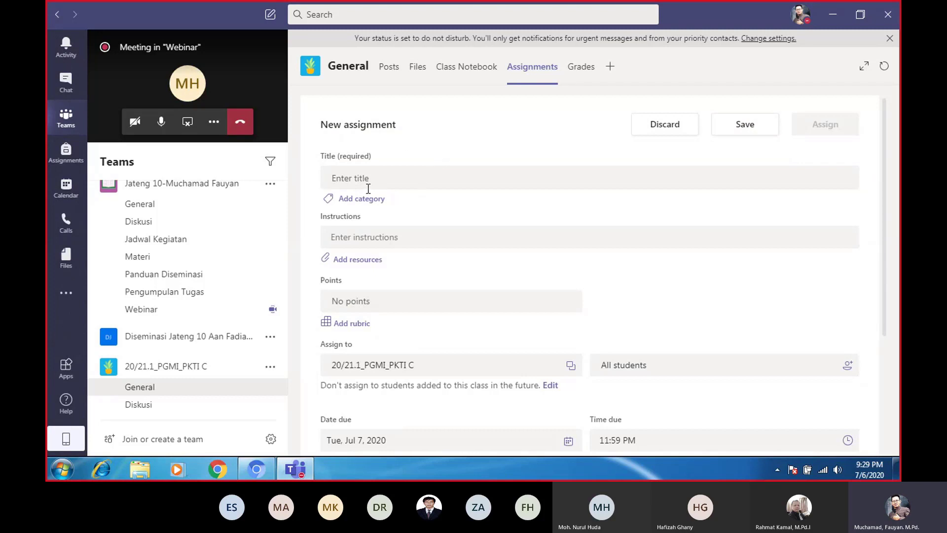
{"action": "left_click", "coordinate": [339, 177]}
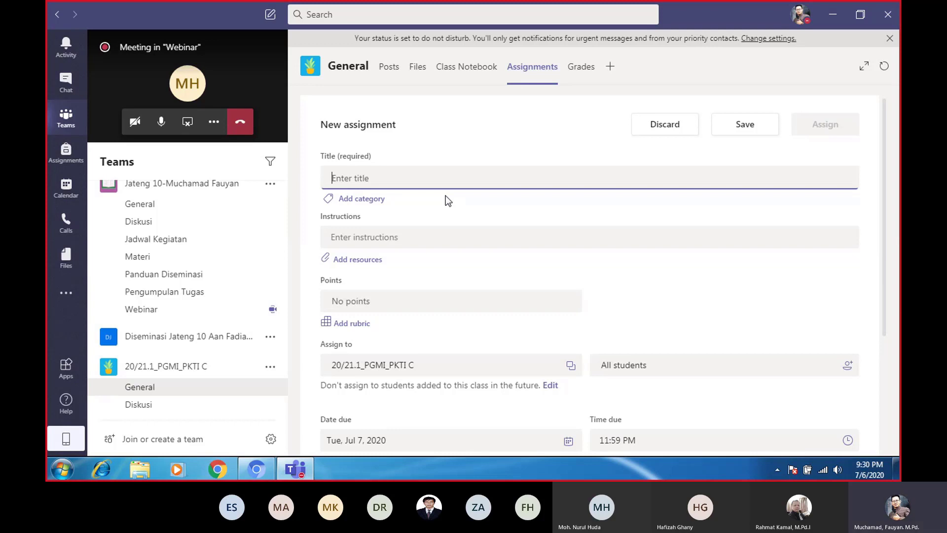
{"action": "type", "text": "kons"}
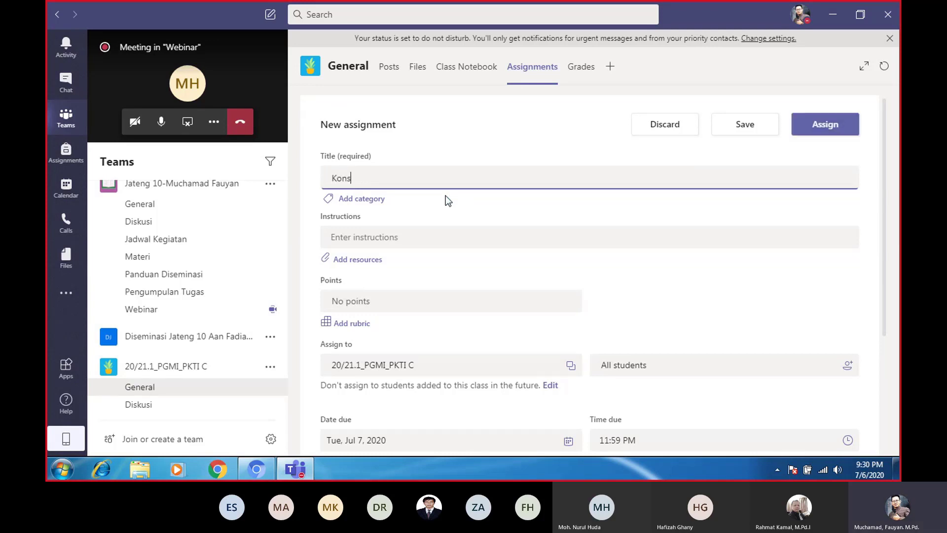
{"action": "key", "text": "shift"}
{"action": "key", "text": "shift"}
{"action": "key", "text": "shift"}
{"action": "key", "text": "shift"}
{"action": "key", "text": "shift"}
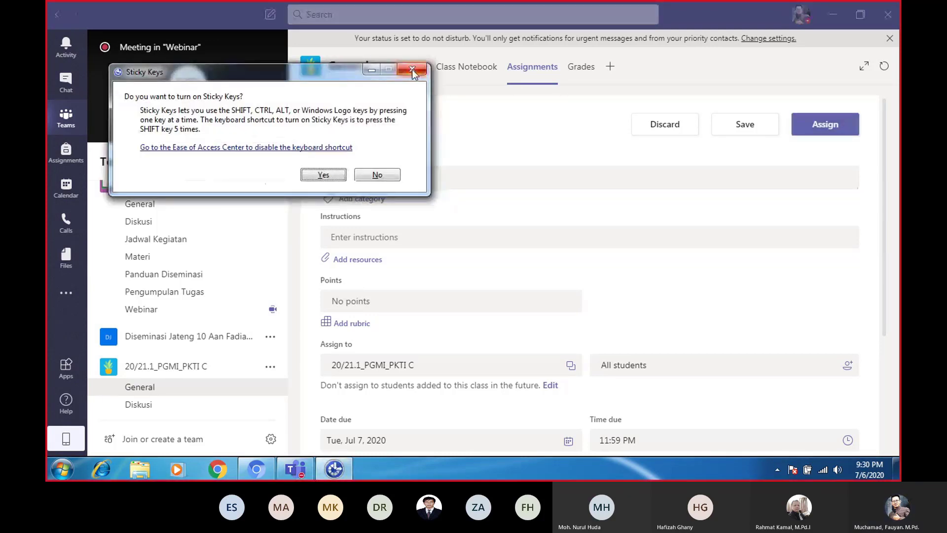
{"action": "left_click", "coordinate": [374, 174]}
{"action": "type", "text": "ep"}
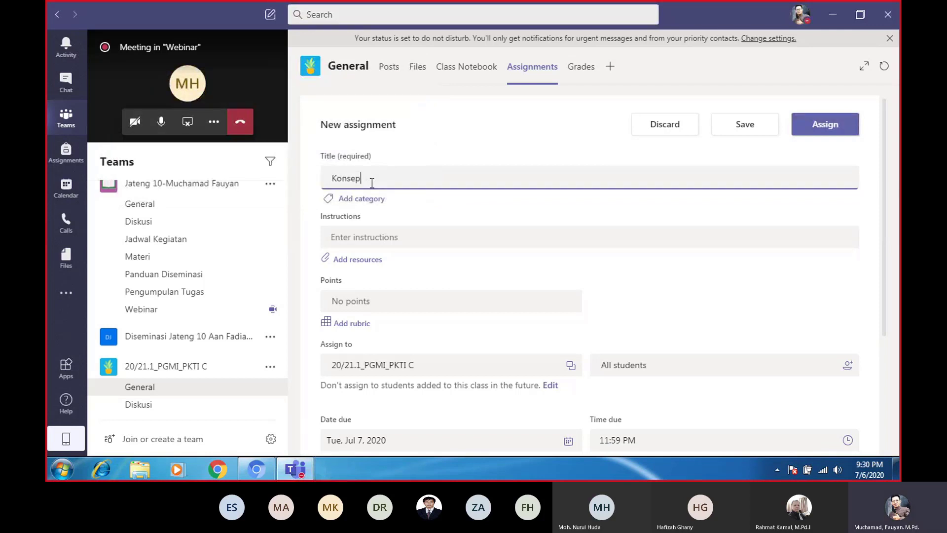
{"action": "type", "text": " Dasar KTI"}
{"action": "left_click", "coordinate": [360, 202]}
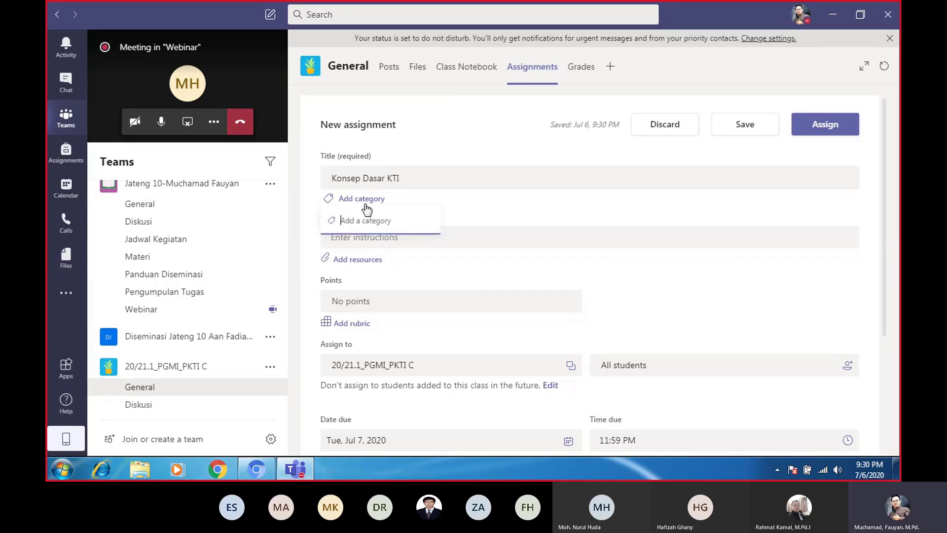
{"action": "left_click", "coordinate": [362, 204]}
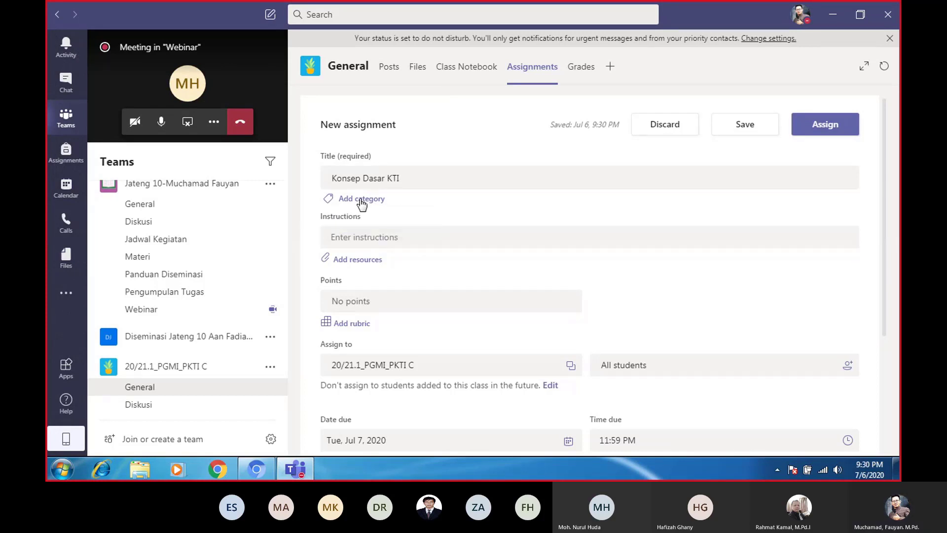
{"action": "left_click", "coordinate": [362, 204]}
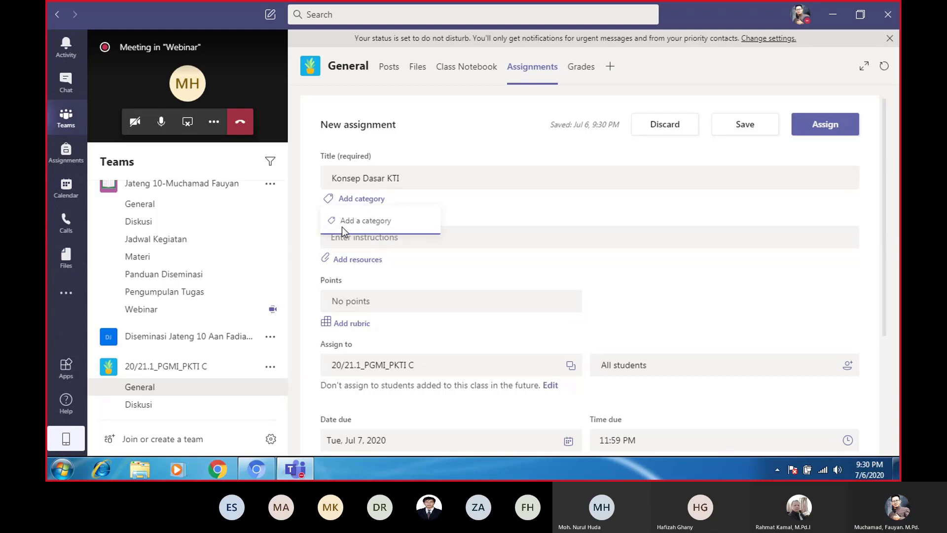
{"action": "type", "text": "Materi 1"}
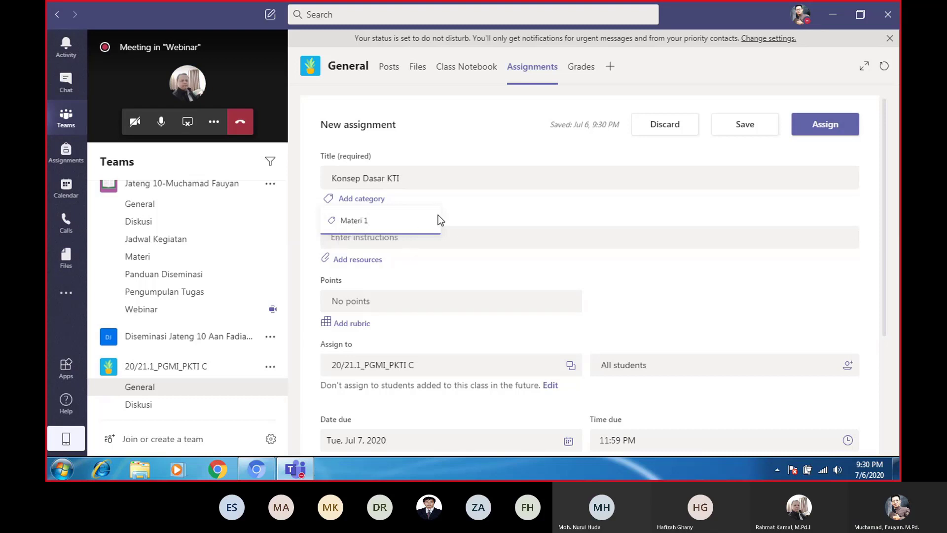
{"action": "left_click", "coordinate": [462, 211]}
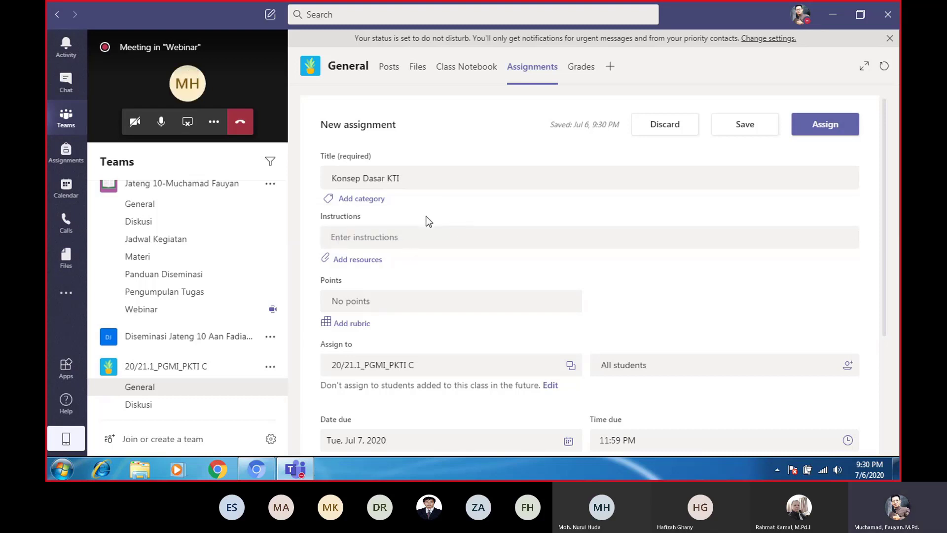
{"action": "left_click", "coordinate": [369, 206]}
{"action": "left_click", "coordinate": [451, 199]}
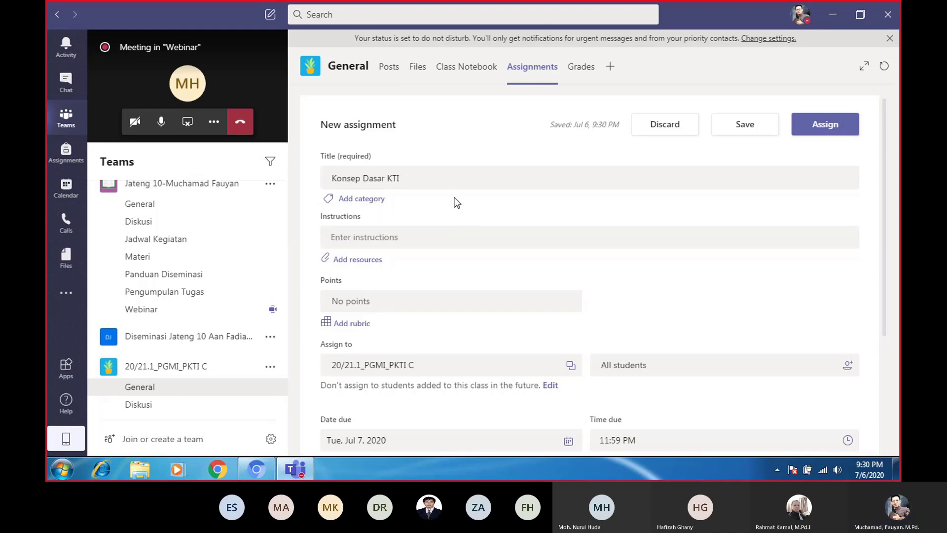
Close the Sticky Keys popup and return to the empty Instructions box of 'Konsep Dasar KTI'
{"action": "left_click", "coordinate": [341, 238]}
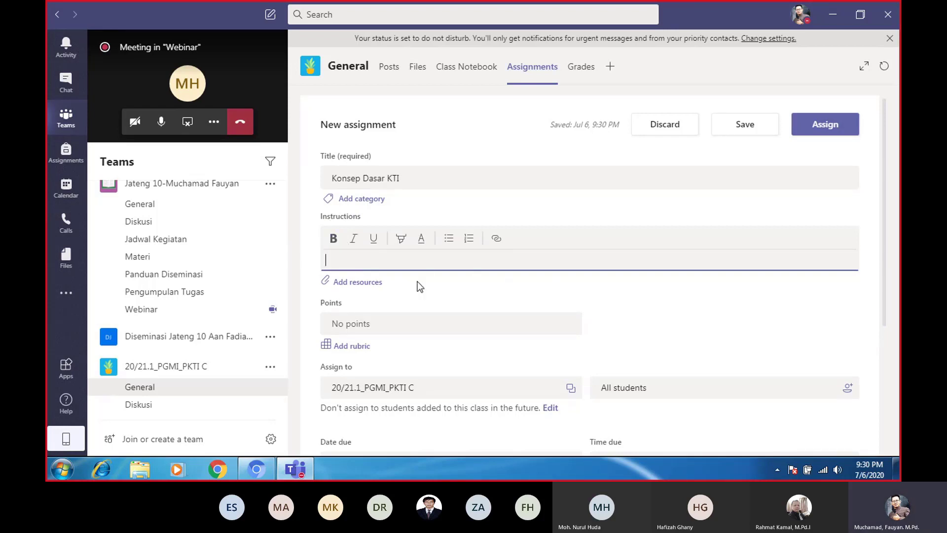
{"action": "scroll", "coordinate": [408, 285], "scroll_direction": "down", "scroll_amount": 1}
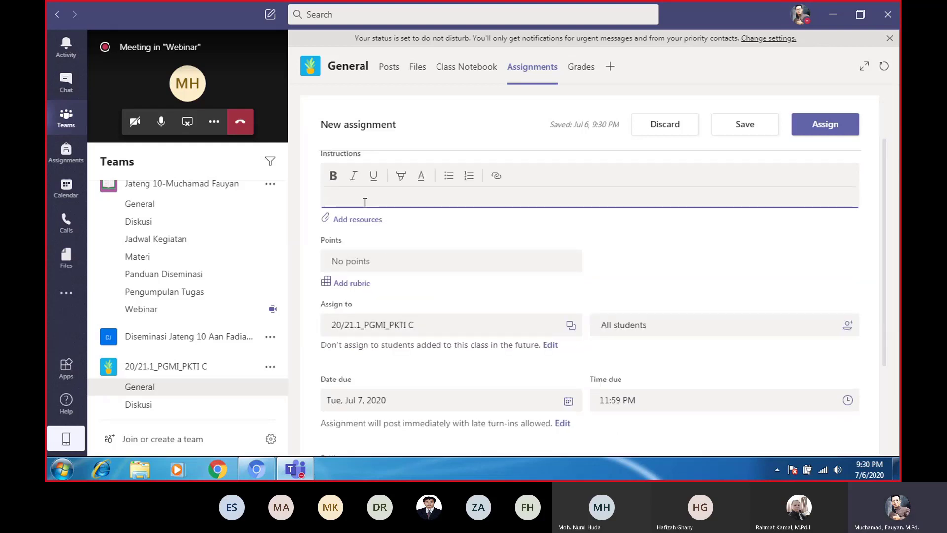
{"action": "scroll", "coordinate": [333, 215], "scroll_direction": "up", "scroll_amount": 1}
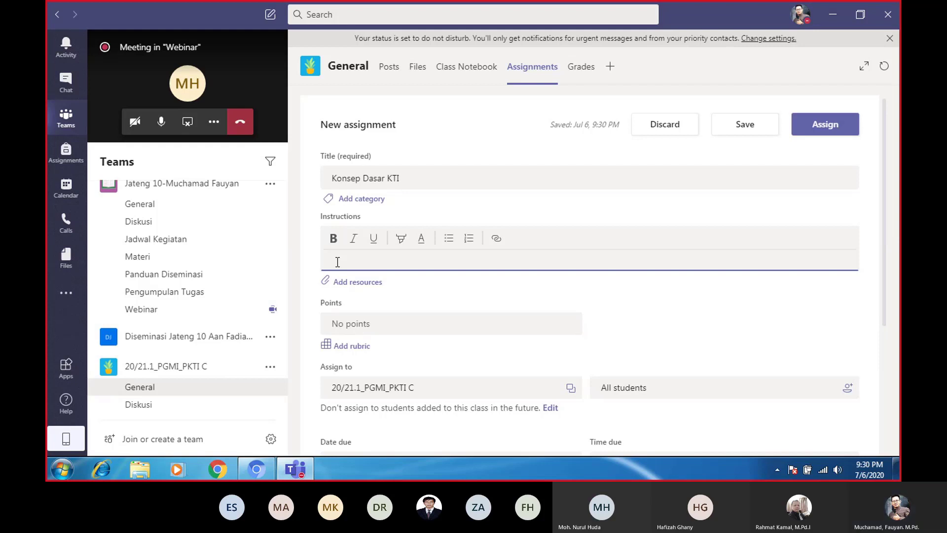
{"action": "key", "text": "shift"}
{"action": "key", "text": "shift"}
{"action": "key", "text": "shift"}
{"action": "key", "text": "shift"}
{"action": "key", "text": "shift"}
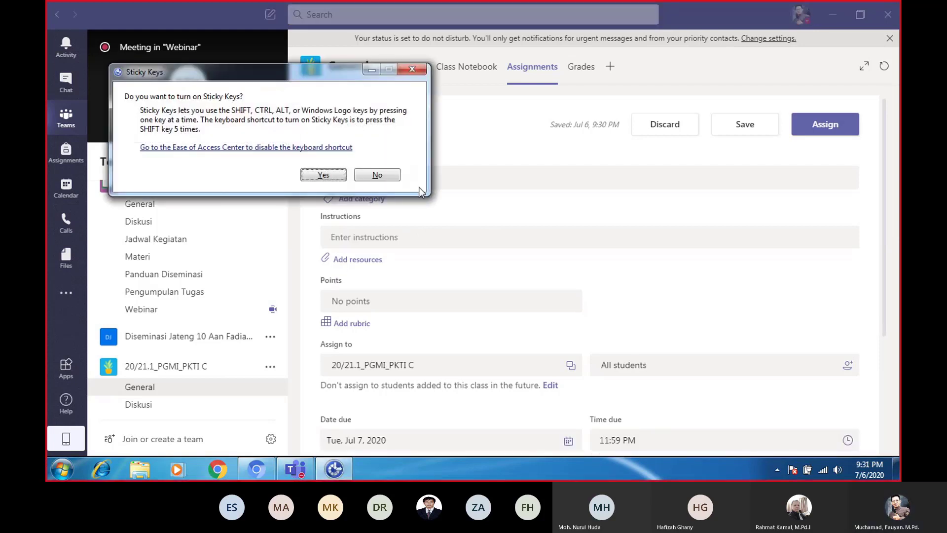
{"action": "left_click", "coordinate": [414, 71]}
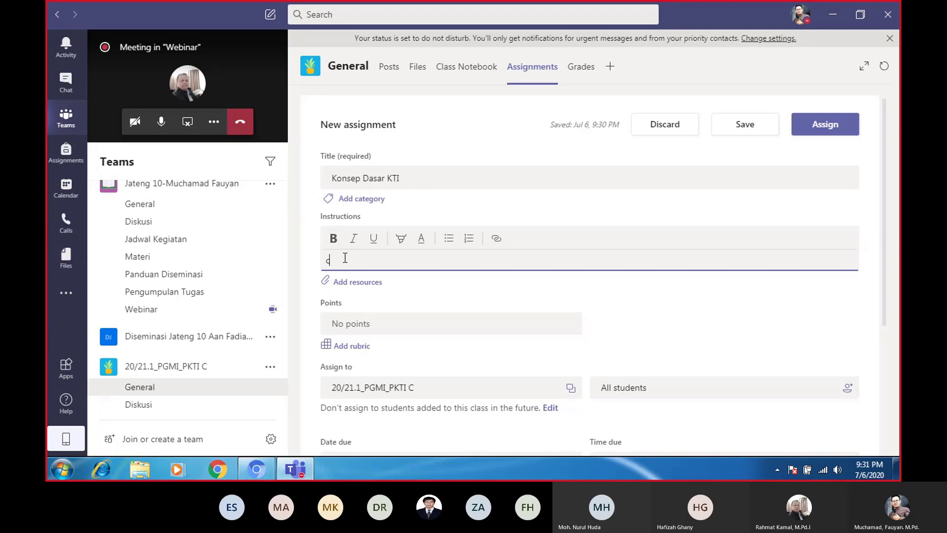
Type instructions asking students to find at least 5 scientific articles, ending 'Jelaskan!'
{"action": "key", "text": "BackSpace"}
{"action": "type", "text": "Co"}
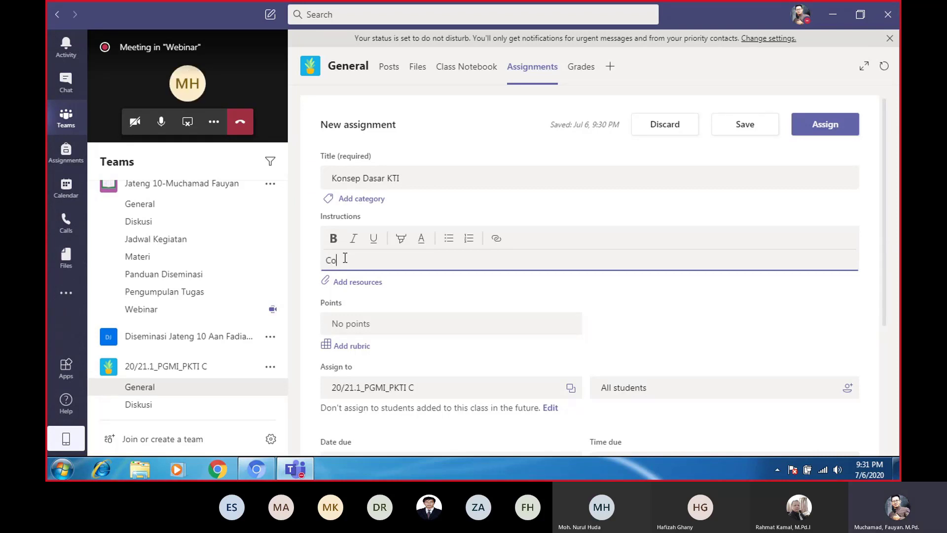
{"action": "type", "text": "ba"}
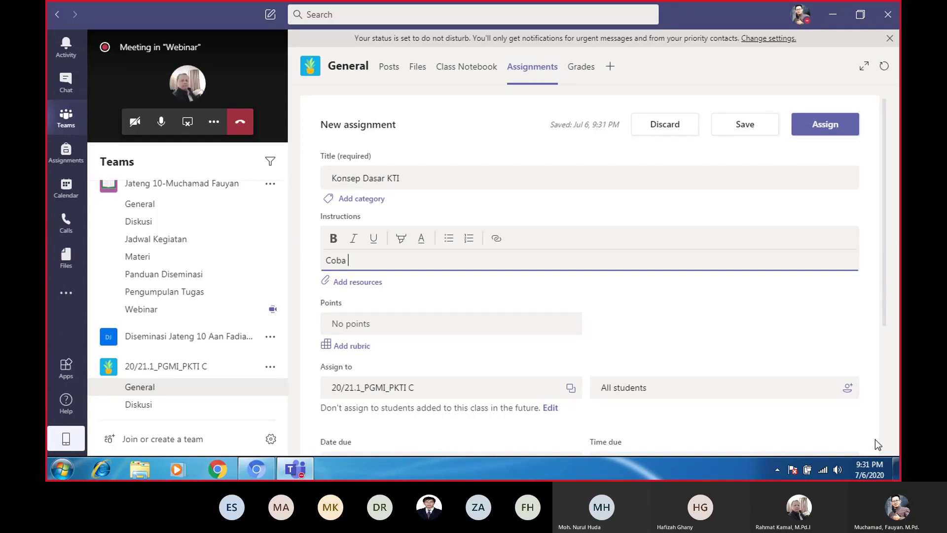
{"action": "type", "text": " cari art"}
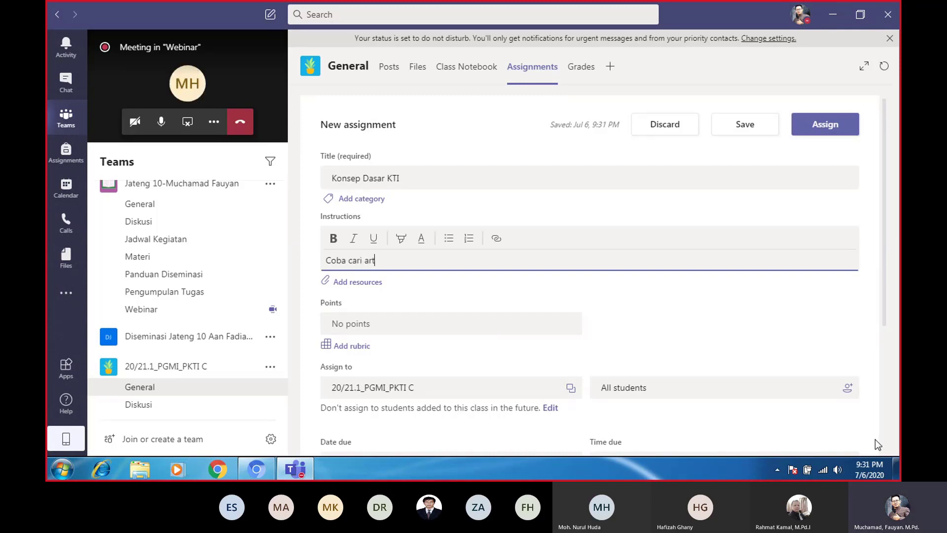
{"action": "type", "text": "ikel ilmiah minimal 5. "}
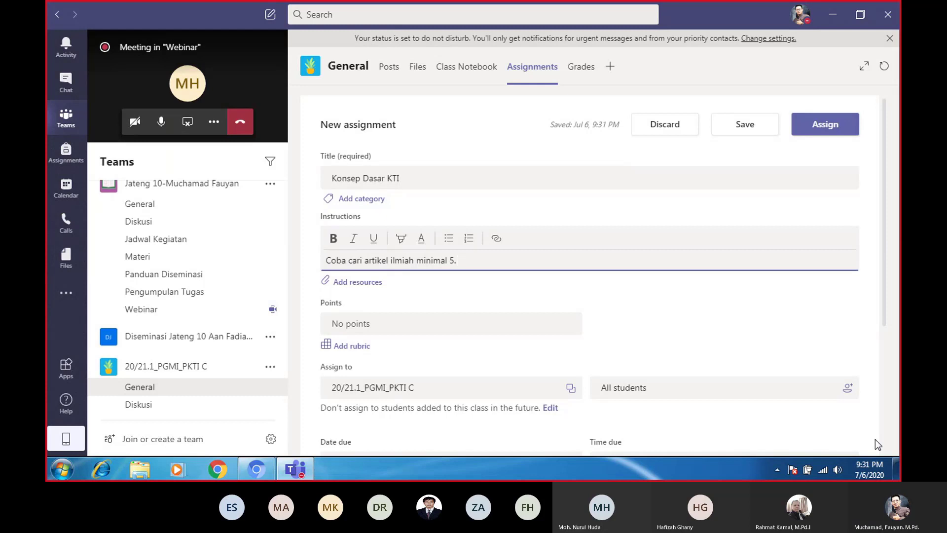
{"action": "type", "text": "Ana"}
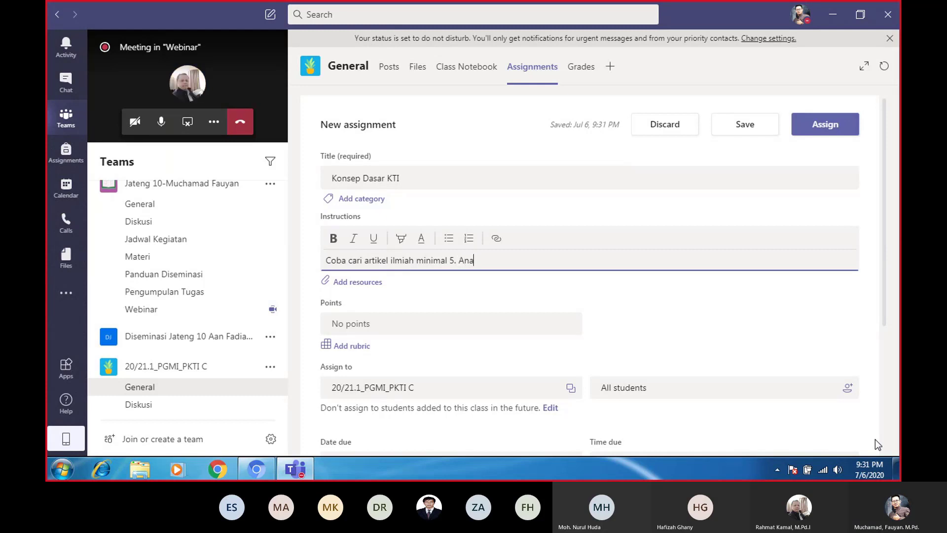
{"action": "type", "text": "lisis"}
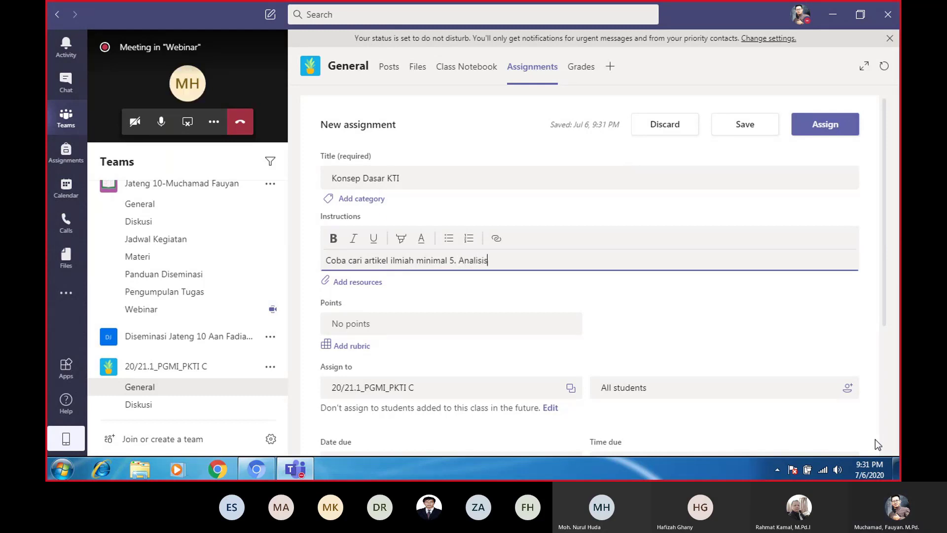
{"action": "type", "text": "lah apakah artikel jur"}
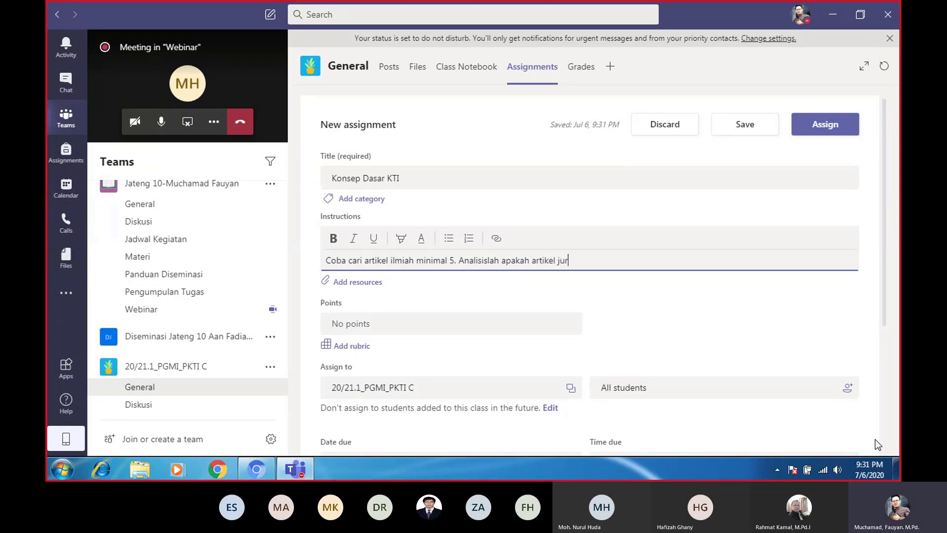
{"action": "type", "text": "nal ilmiah yang anda cara"}
{"action": "key", "text": "BackSpace"}
{"action": "type", "text": "i"}
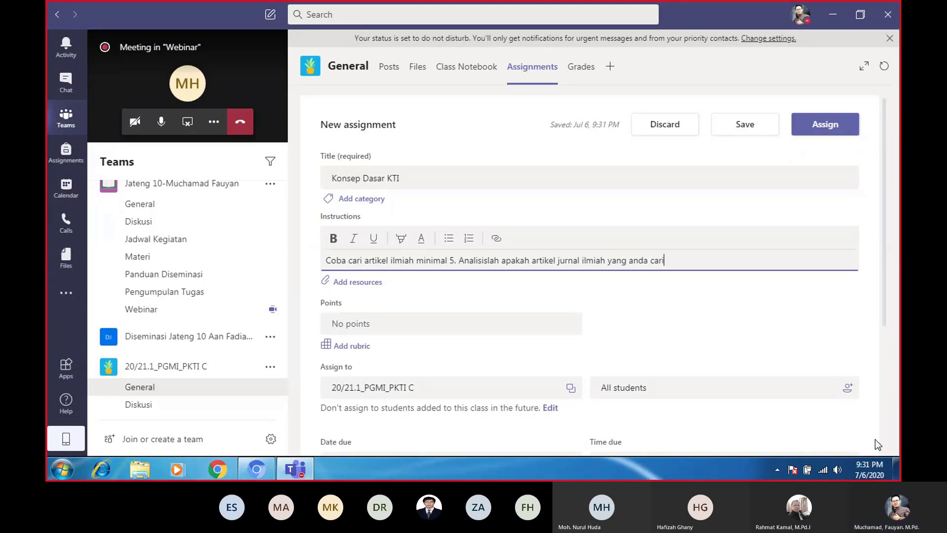
{"action": "type", "text": " emmen"}
{"action": "key", "text": "BackSpace"}
{"action": "key", "text": "BackSpace"}
{"action": "key", "text": "BackSpace"}
{"action": "key", "text": "BackSpace"}
{"action": "key", "text": "BackSpace"}
{"action": "type", "text": "memen"}
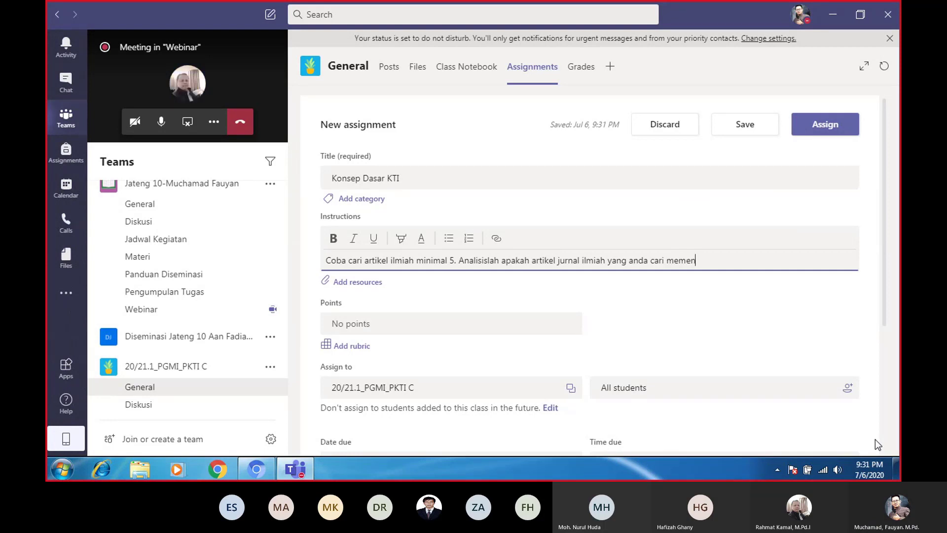
{"action": "type", "text": "uhi sayrat"}
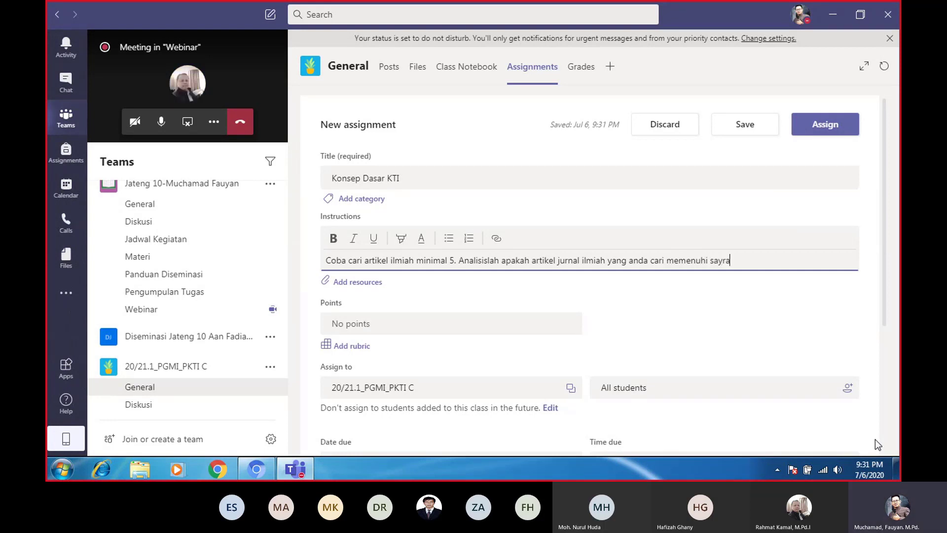
{"action": "key", "text": "BackSpace"}
{"action": "key", "text": "BackSpace"}
{"action": "key", "text": "BackSpace"}
{"action": "key", "text": "BackSpace"}
{"action": "key", "text": "BackSpace"}
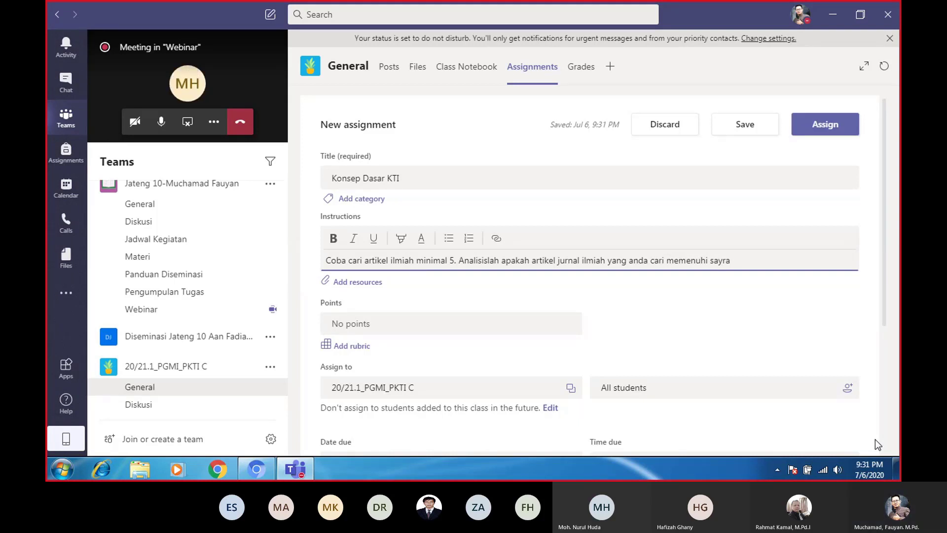
{"action": "type", "text": "yar"}
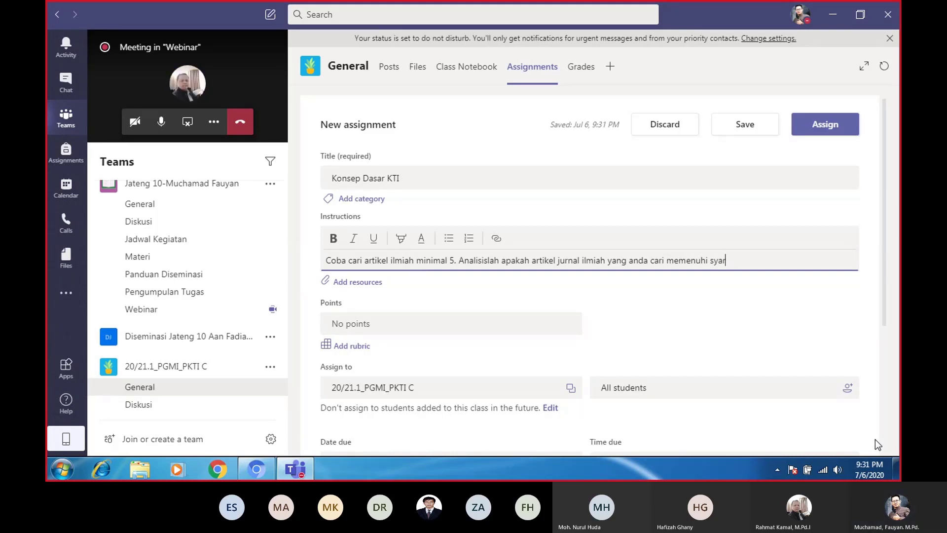
{"action": "type", "text": "ta kt"}
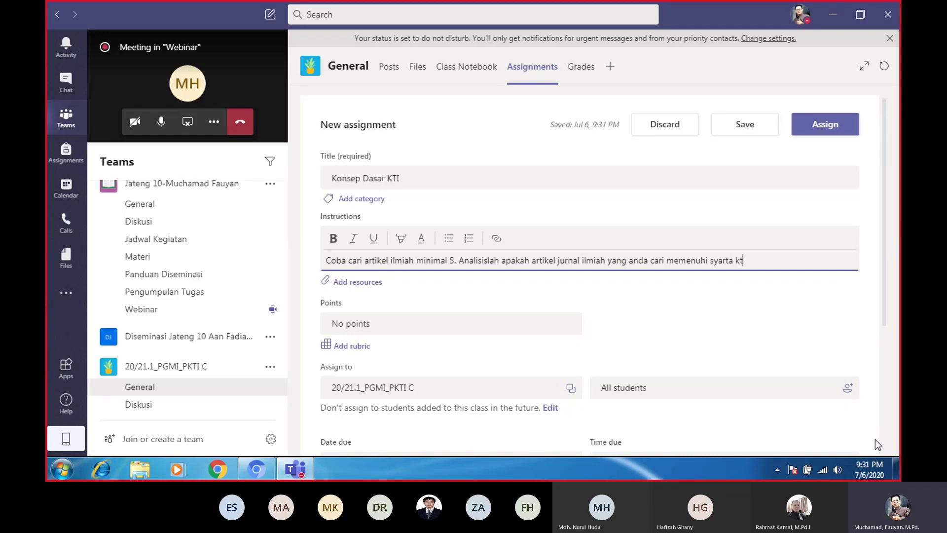
{"action": "type", "text": "i? Jw"}
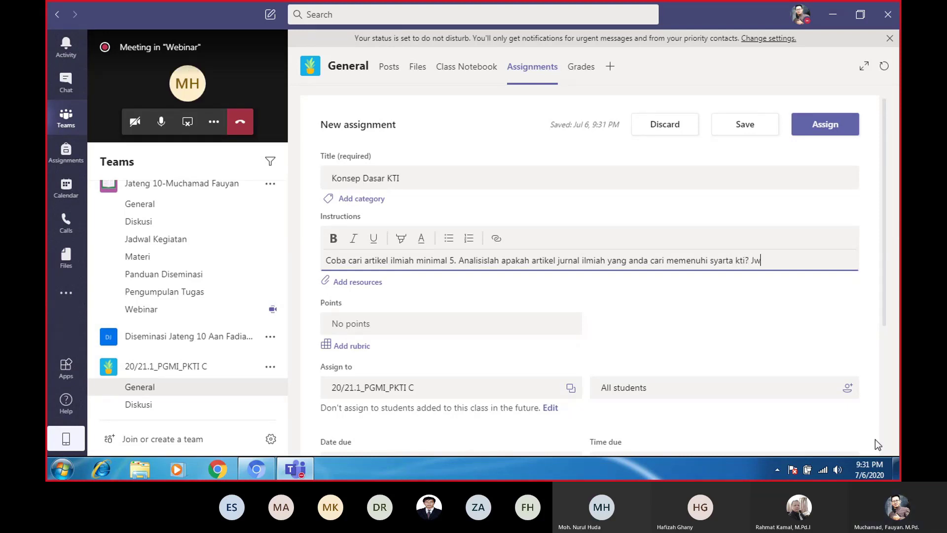
{"action": "key", "text": "BackSpace"}
{"action": "type", "text": "elaskan!"}
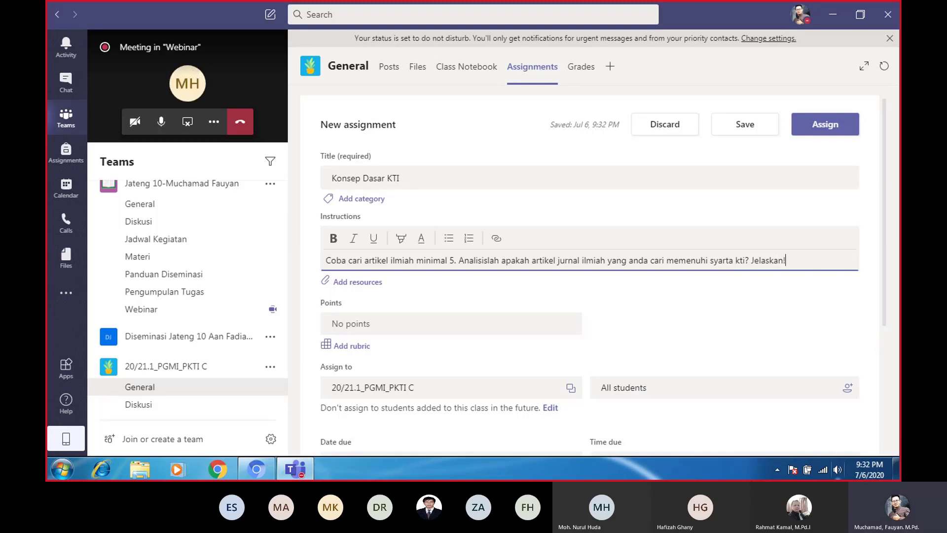
Add 'Kerjakan soal di bawah ini!' at the start of the instructions
{"action": "left_click_drag", "start_coordinate": [793, 260], "coordinate": [265, 260]}
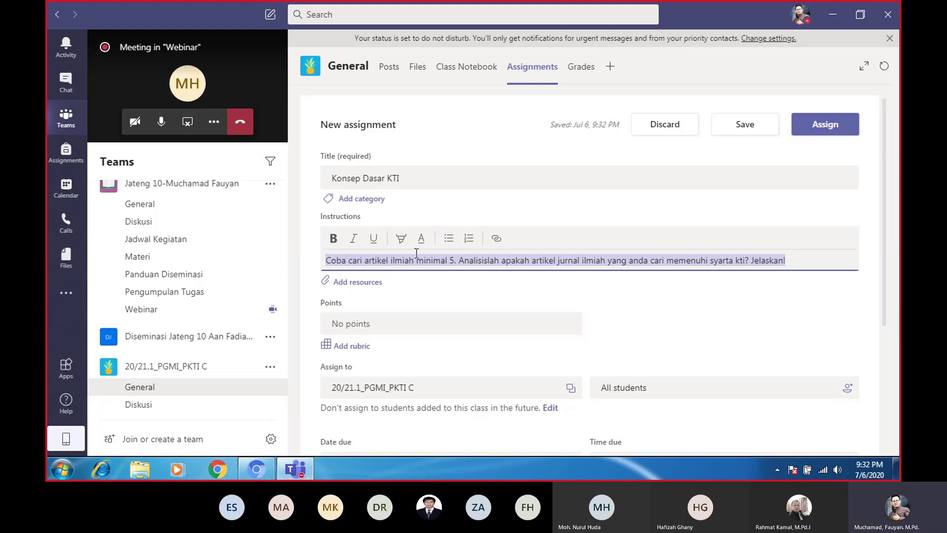
{"action": "left_click", "coordinate": [326, 264]}
{"action": "type", "text": "Kerjakan"}
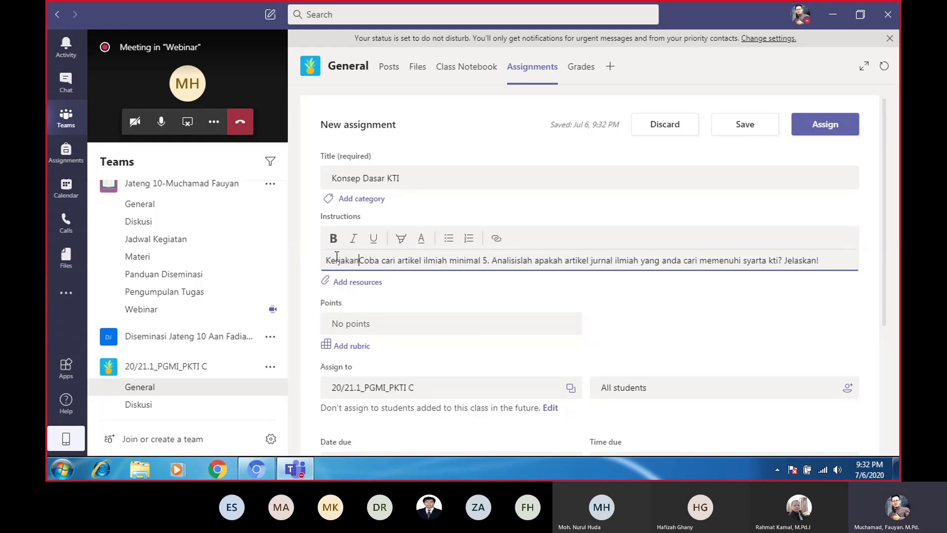
{"action": "type", "text": " soal di ba"}
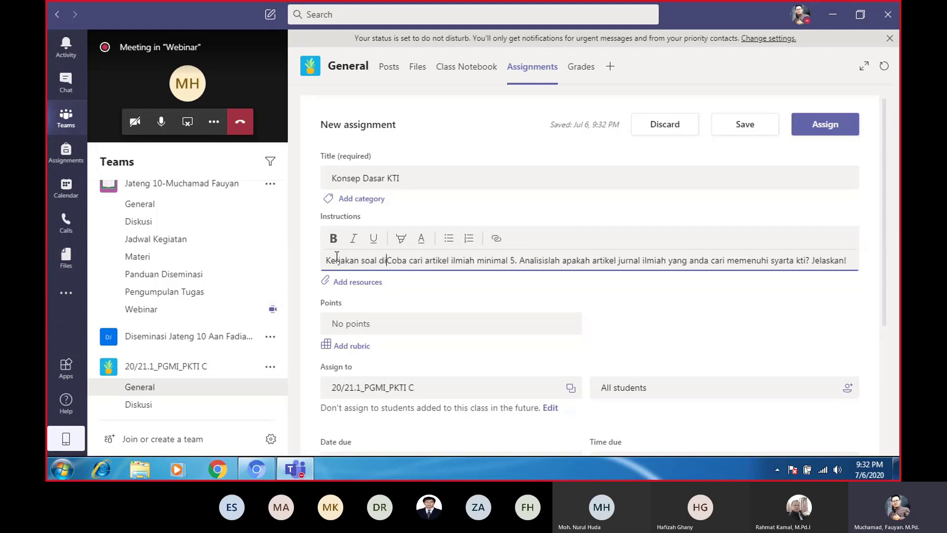
{"action": "type", "text": "wah ini"}
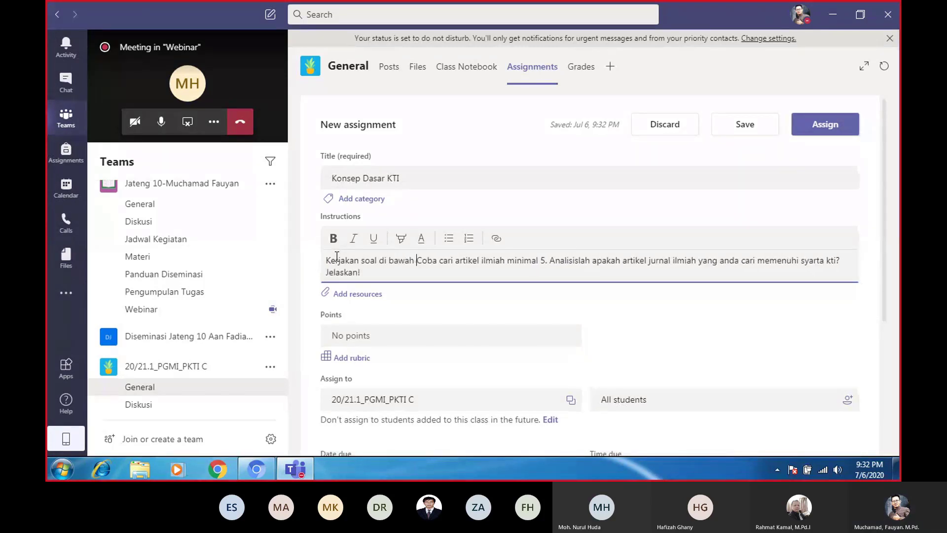
{"action": "type", "text": "!"}
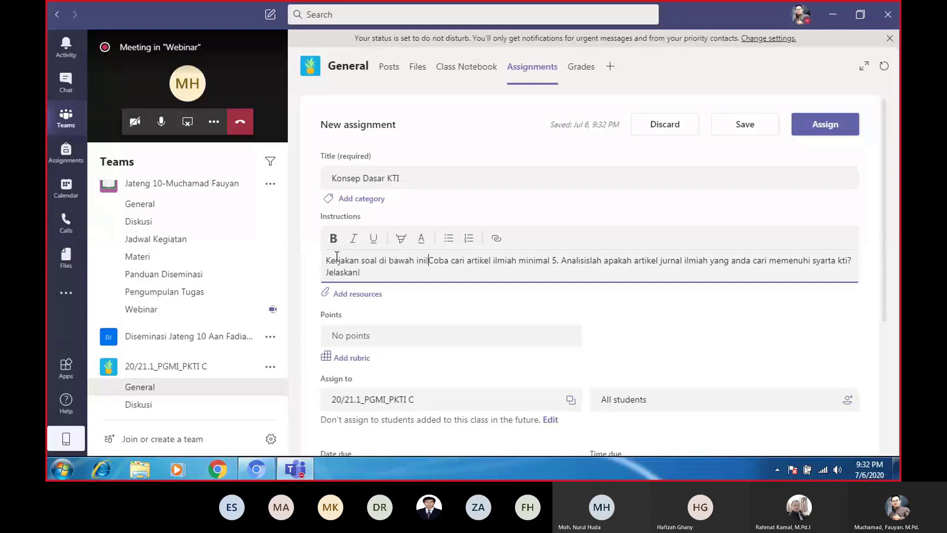
{"action": "left_click", "coordinate": [357, 301]}
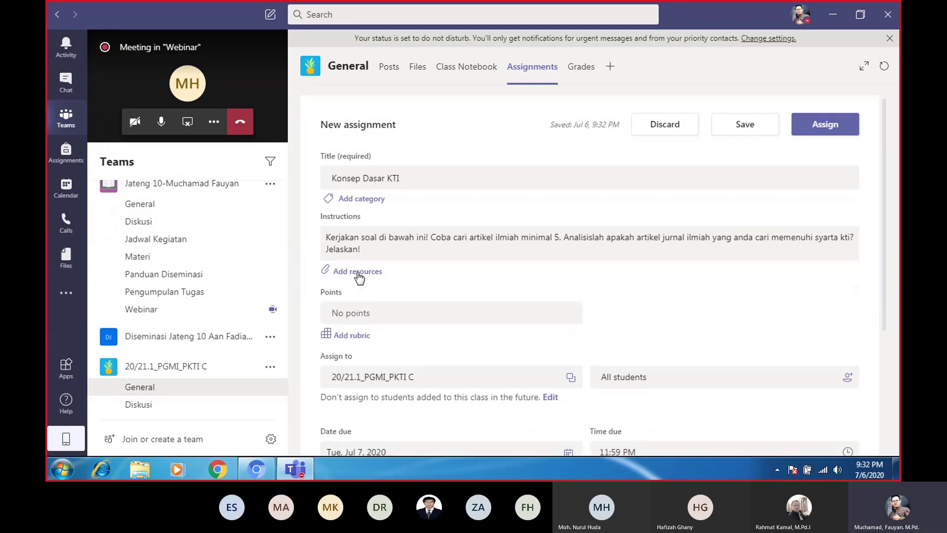
Open Add resources and choose New File to show Word, PowerPoint and Excel options
{"action": "left_click", "coordinate": [358, 274]}
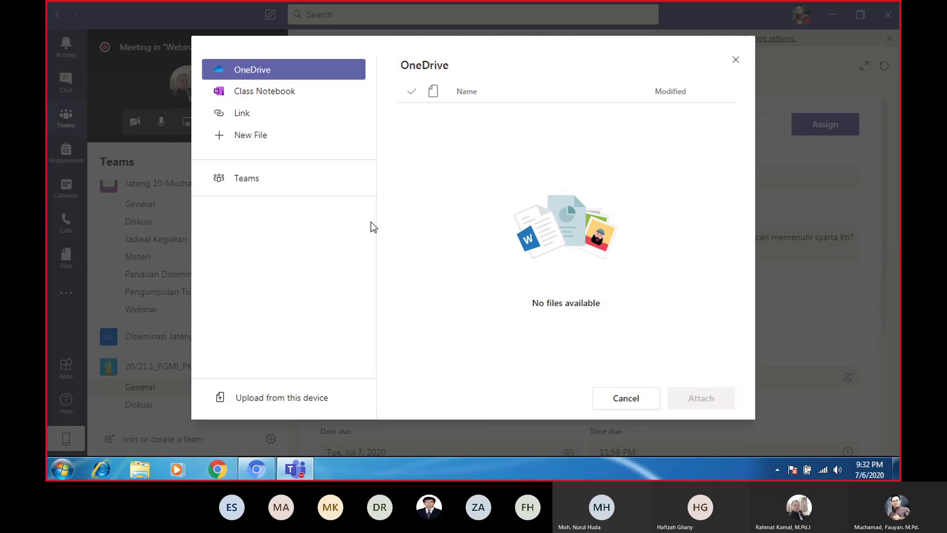
{"action": "left_click", "coordinate": [251, 142]}
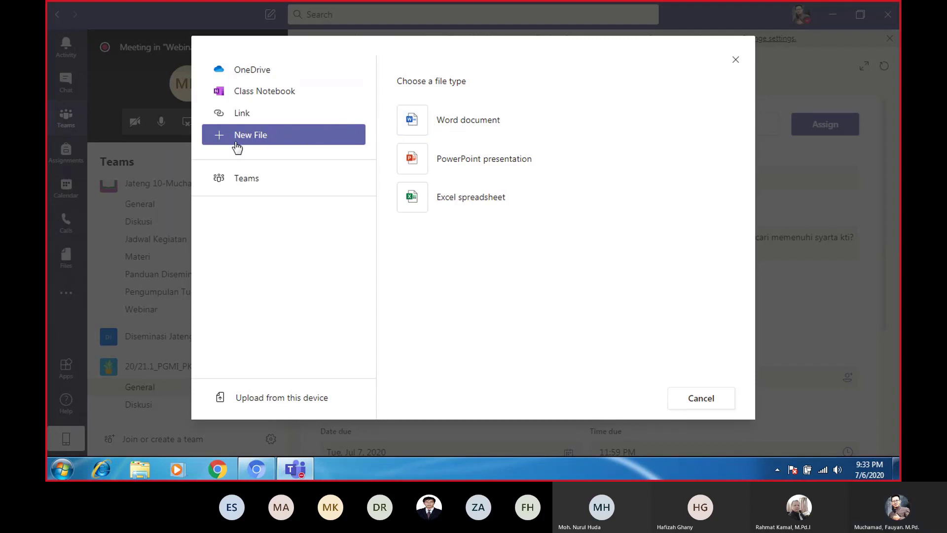
Create a new blank Word document named 'Soal Materi 1' and attach it to the assignment
{"action": "left_click", "coordinate": [451, 120]}
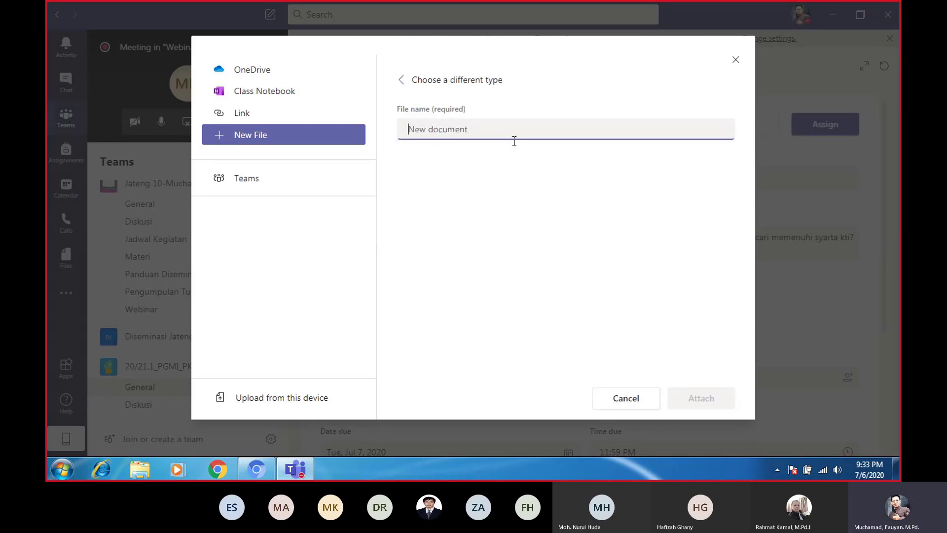
{"action": "type", "text": "Soal"}
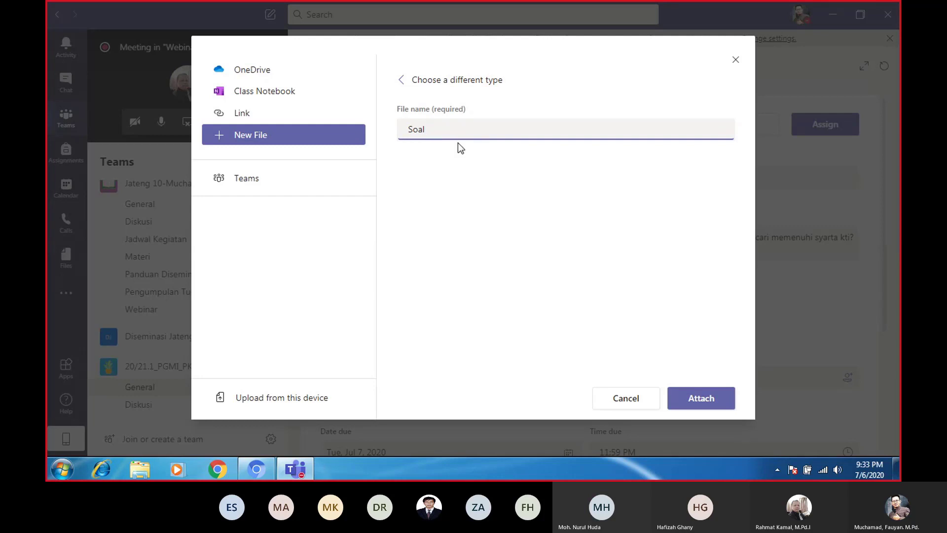
{"action": "type", "text": "Materi 1"}
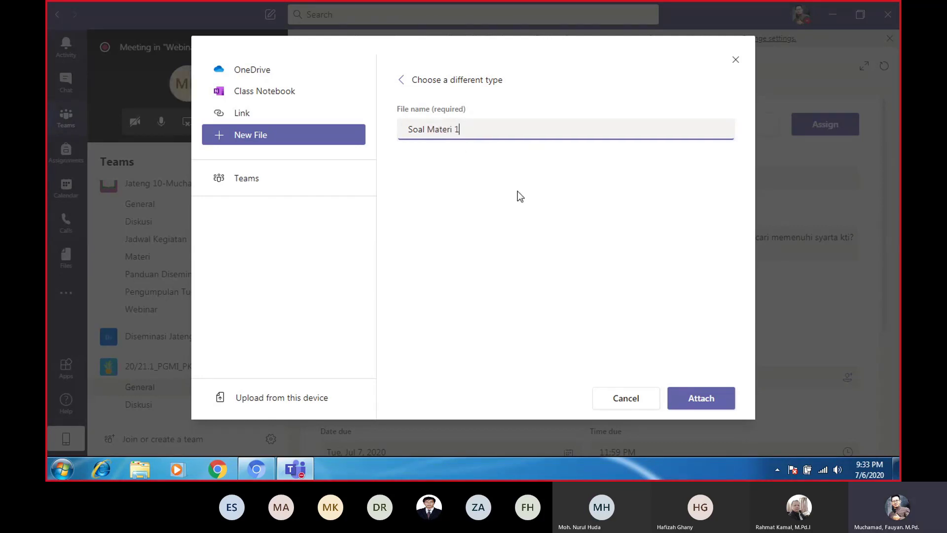
{"action": "left_click", "coordinate": [707, 401]}
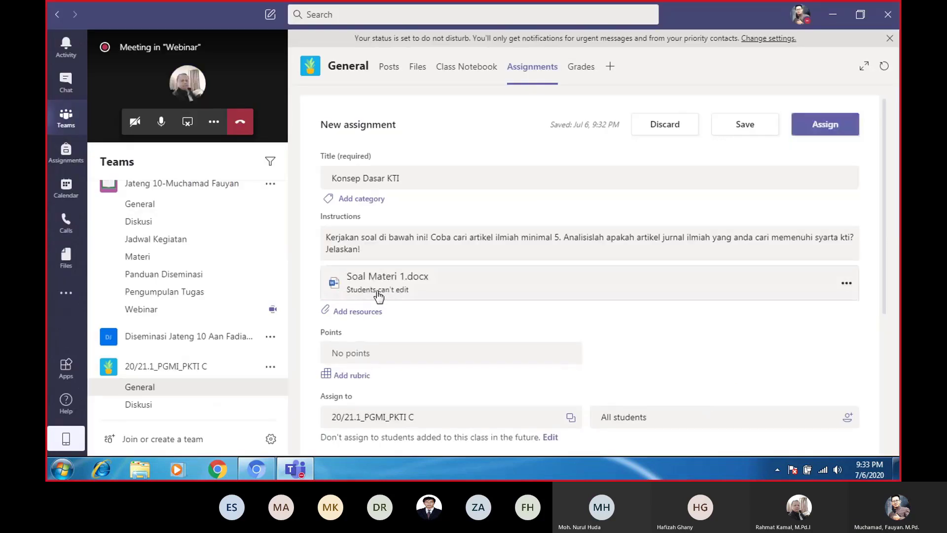
Set Soal Materi 1.docx to 'Students edit their own copy', then open the document
{"action": "left_click", "coordinate": [852, 290]}
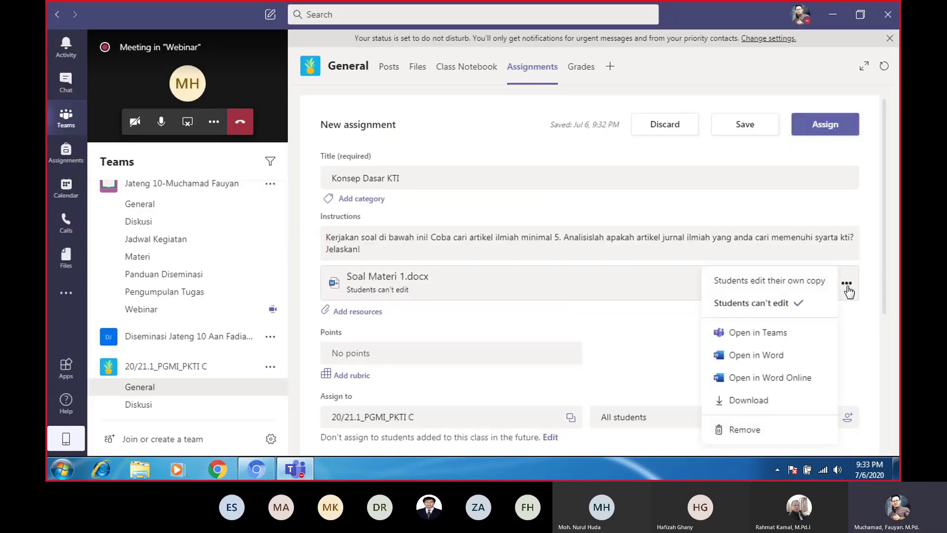
{"action": "left_click", "coordinate": [783, 279]}
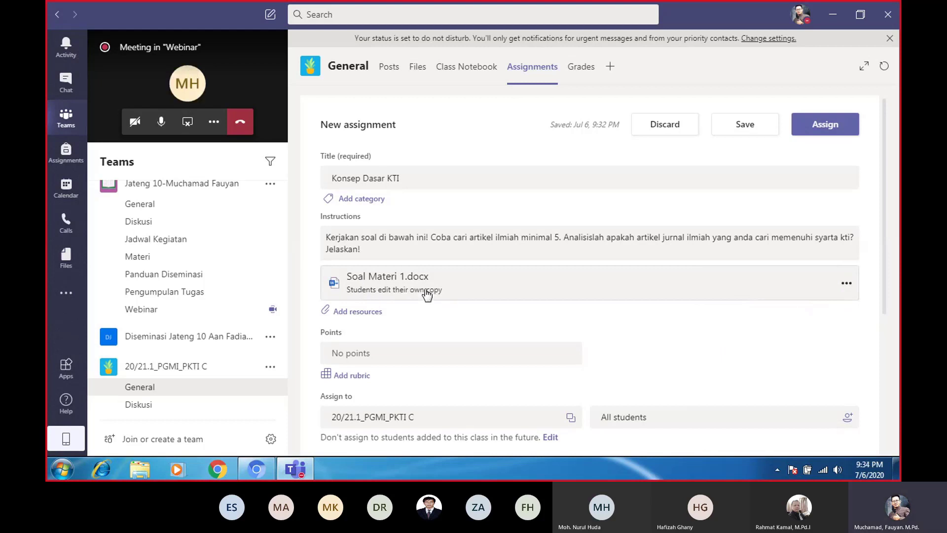
{"action": "left_click", "coordinate": [405, 285]}
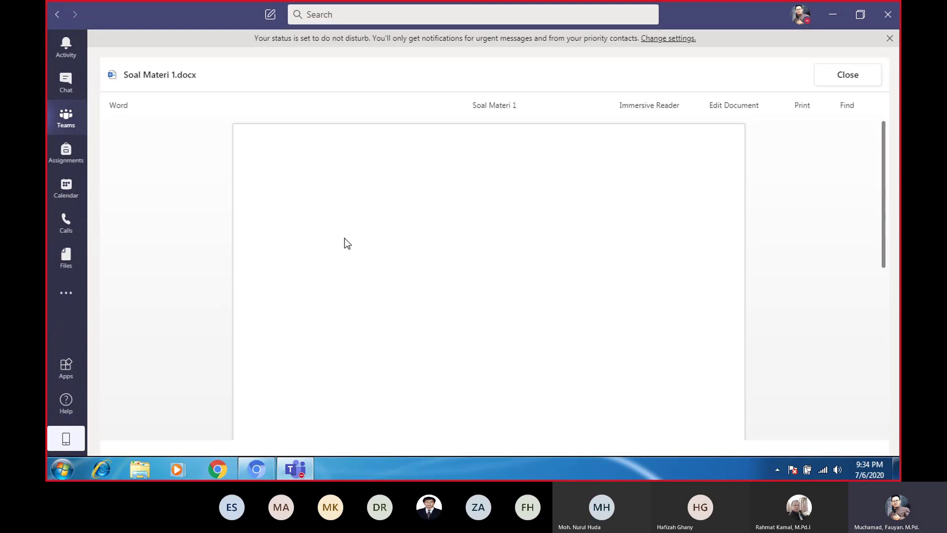
Dismiss the context menus and ByteFence popup, then put Soal Materi 1 into Edit Document mode
{"action": "right_click", "coordinate": [329, 208]}
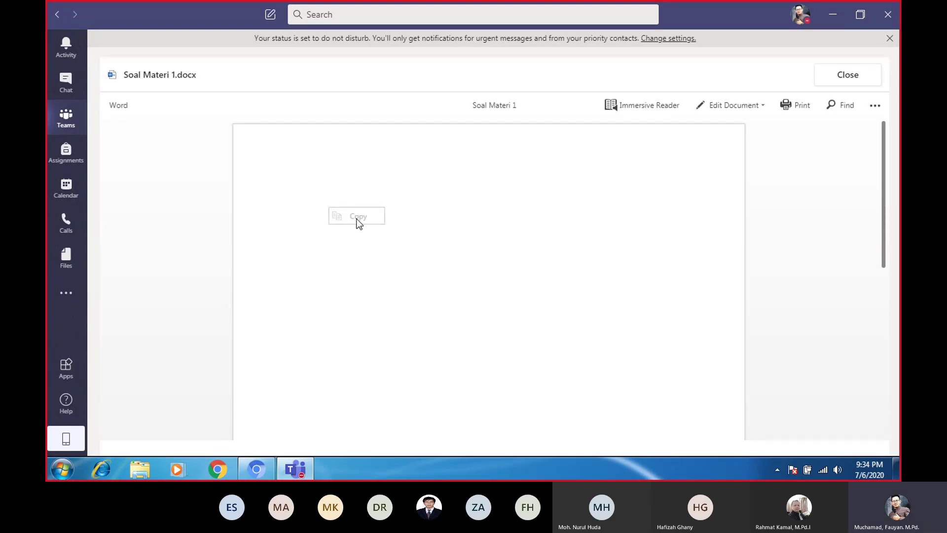
{"action": "left_click", "coordinate": [304, 199]}
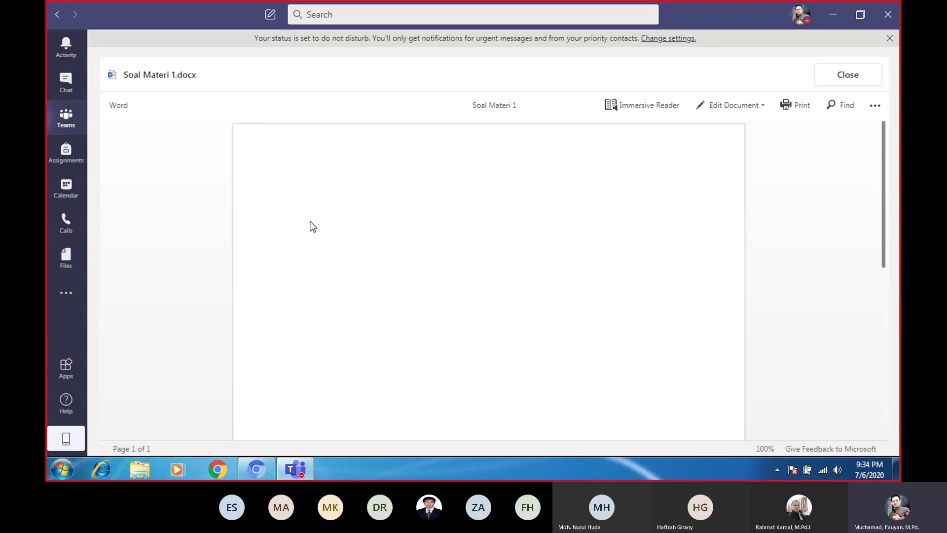
{"action": "right_click", "coordinate": [295, 210]}
{"action": "left_click", "coordinate": [312, 193]}
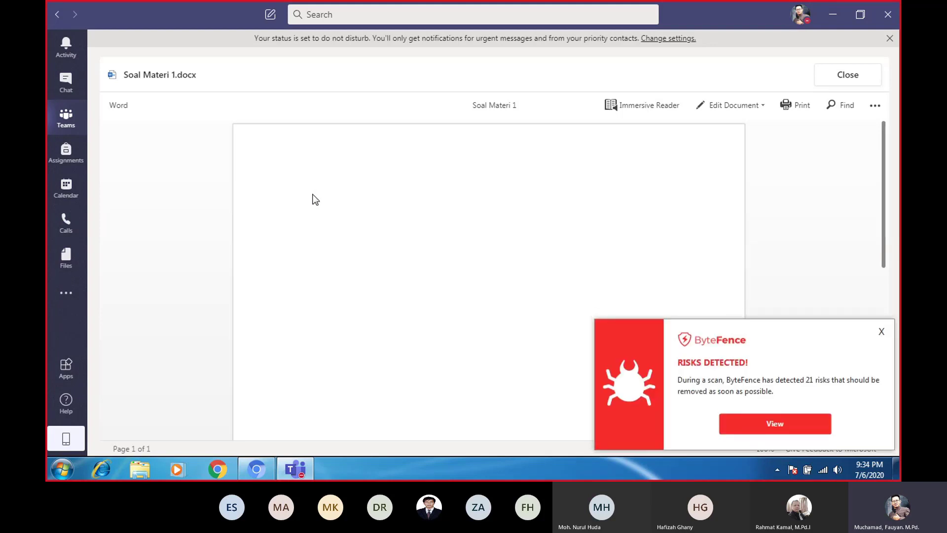
{"action": "left_click", "coordinate": [881, 332]}
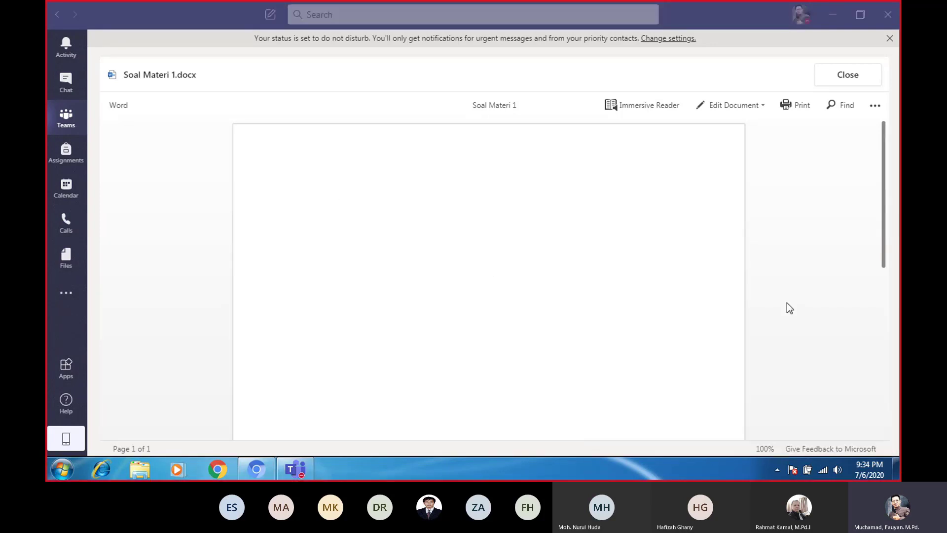
{"action": "left_click", "coordinate": [300, 191]}
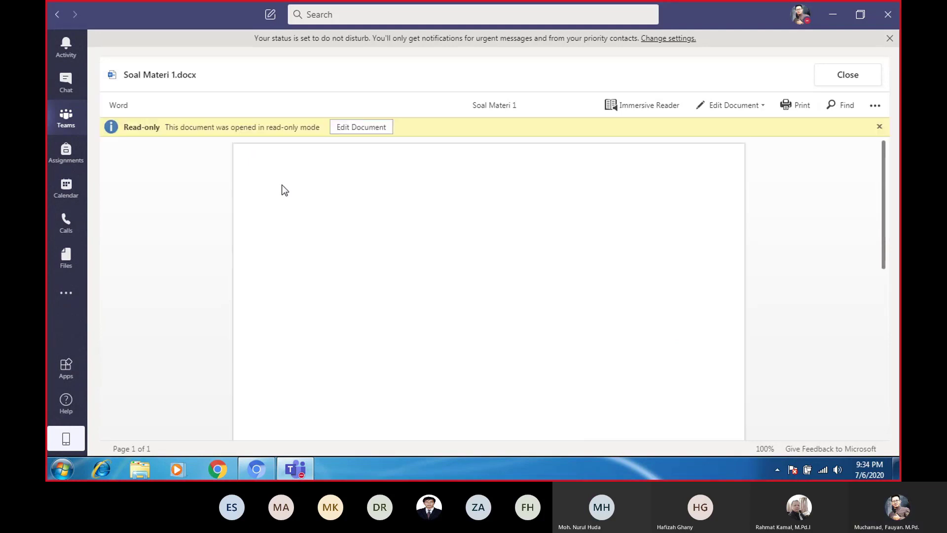
{"action": "left_click", "coordinate": [362, 127]}
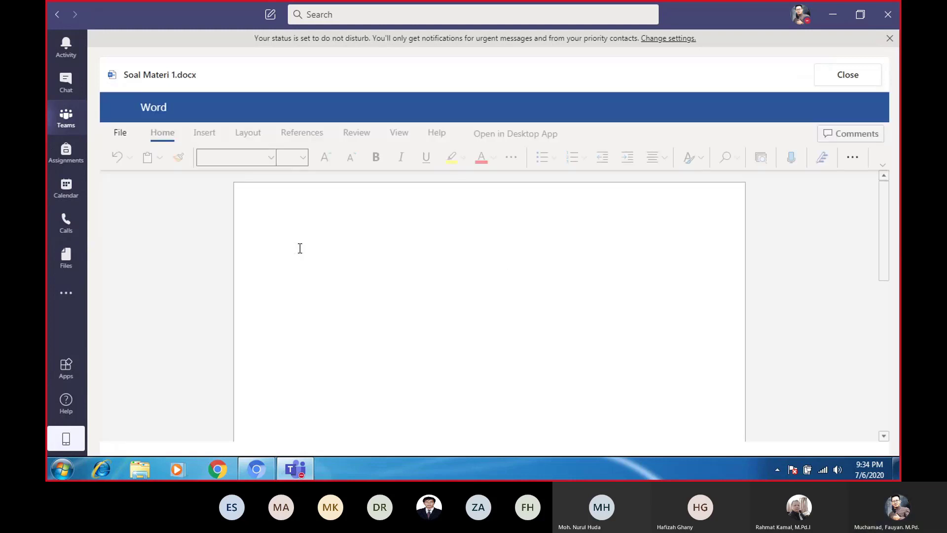
Type the question asking students to find 5 artikel ilmiah and judge whether they meet KTI criteria
{"action": "type", "text": "Coba "}
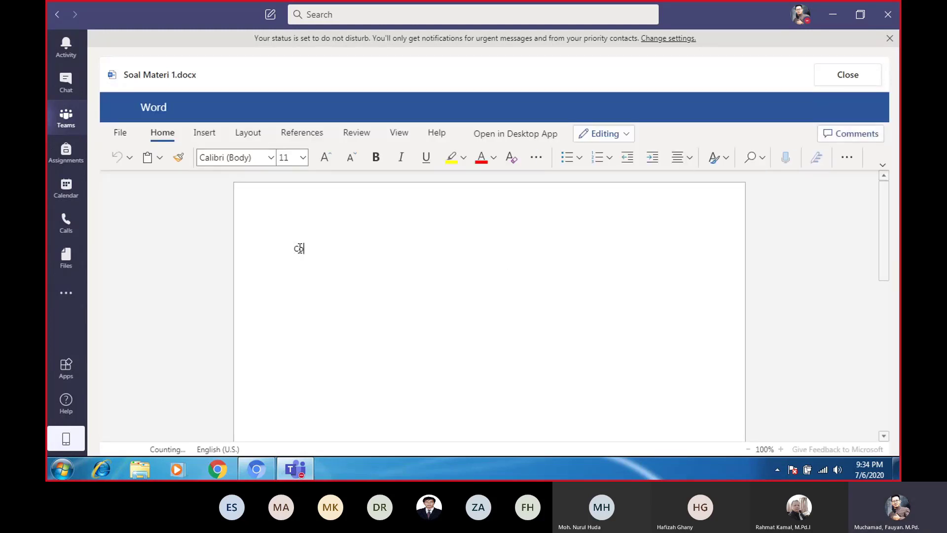
{"action": "type", "text": "saudara"}
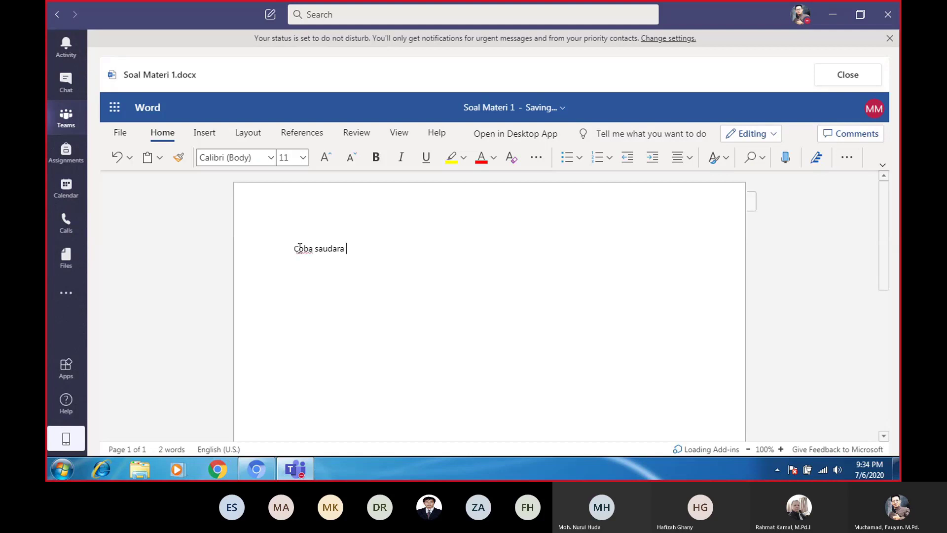
{"action": "type", "text": "cari 5 art"}
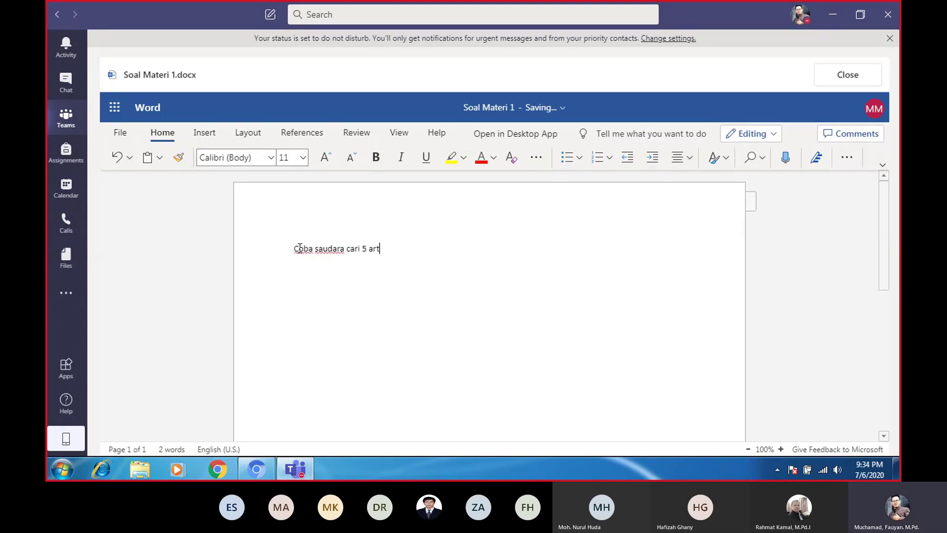
{"action": "type", "text": "ikel ilmiah. Analsis"}
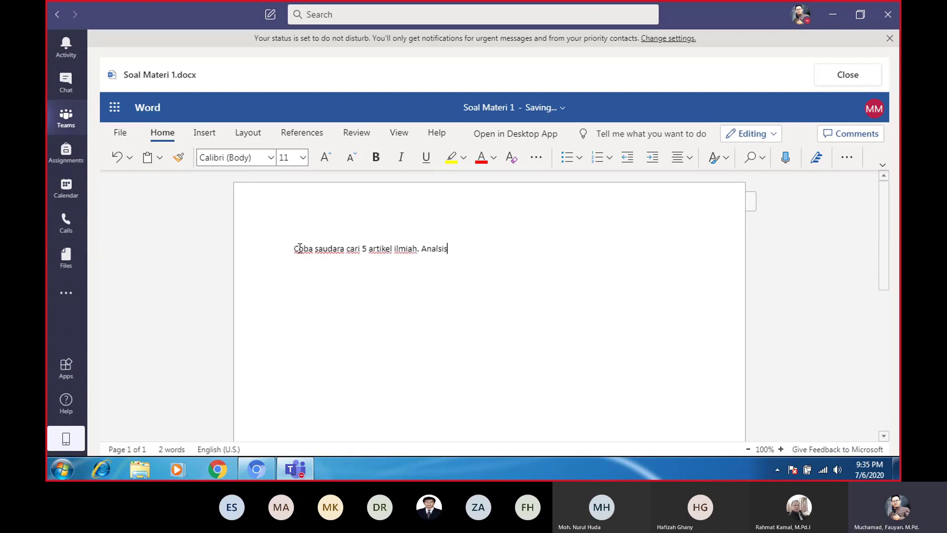
{"action": "key", "text": "BackSpace"}
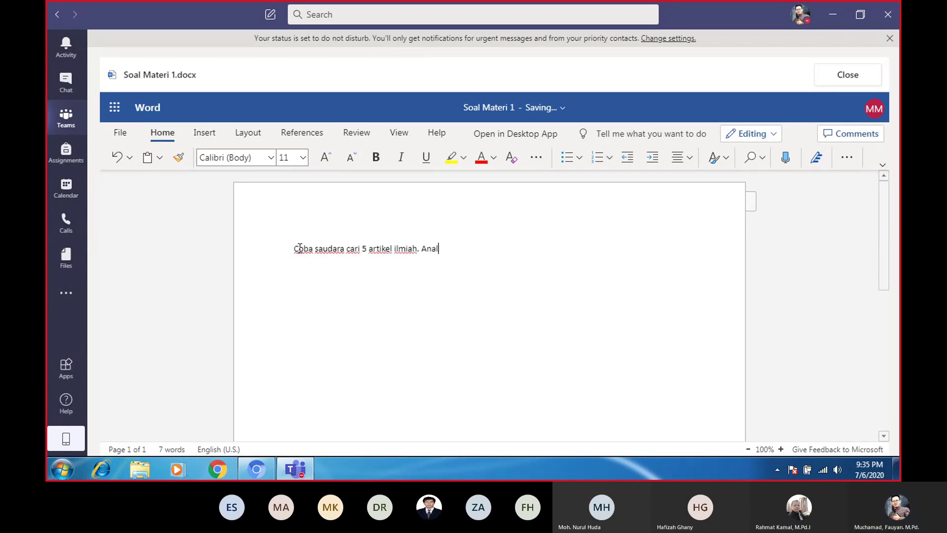
{"action": "type", "text": "isihlah apakah "}
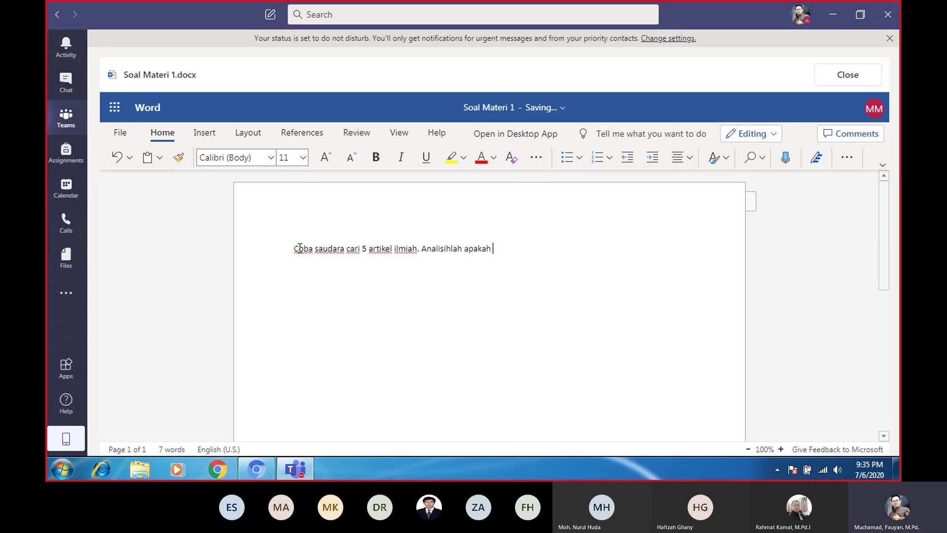
{"action": "type", "text": "artikel tersebut memen"}
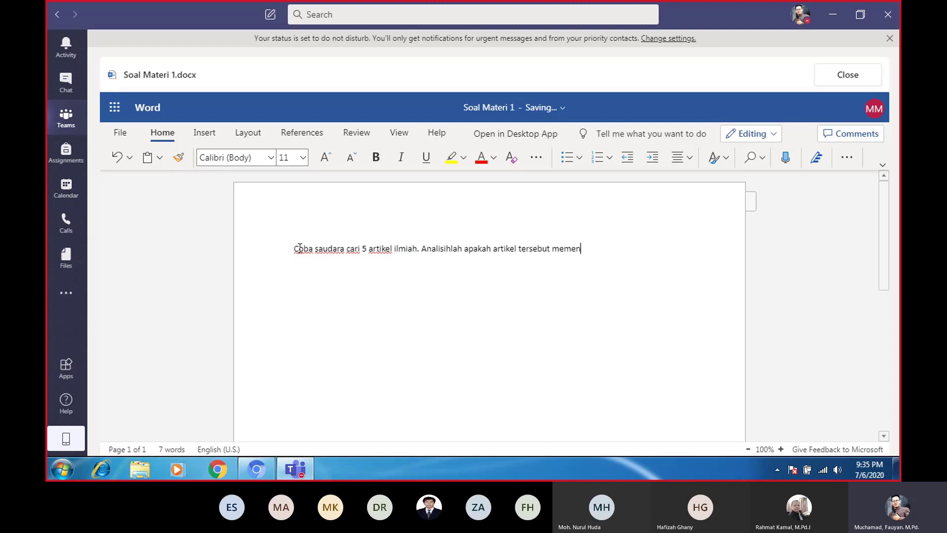
{"action": "type", "text": "uhi kriteria KTI"}
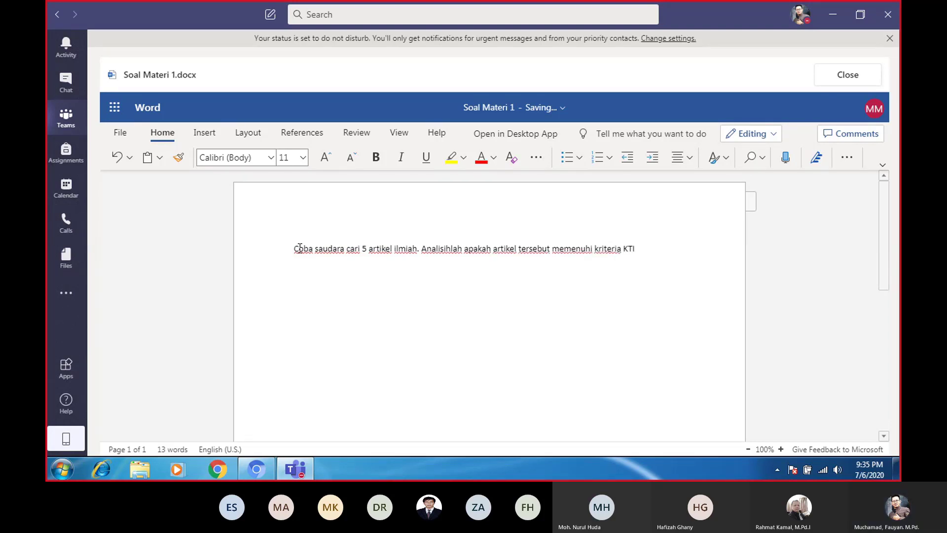
{"action": "type", "text": "? Jelaskan!"}
Add 'Jawaban ditulis dibawah ini:' on a new line, followed by a dotted answer line
{"action": "key", "text": "Return"}
{"action": "type", "text": "Jawaban "}
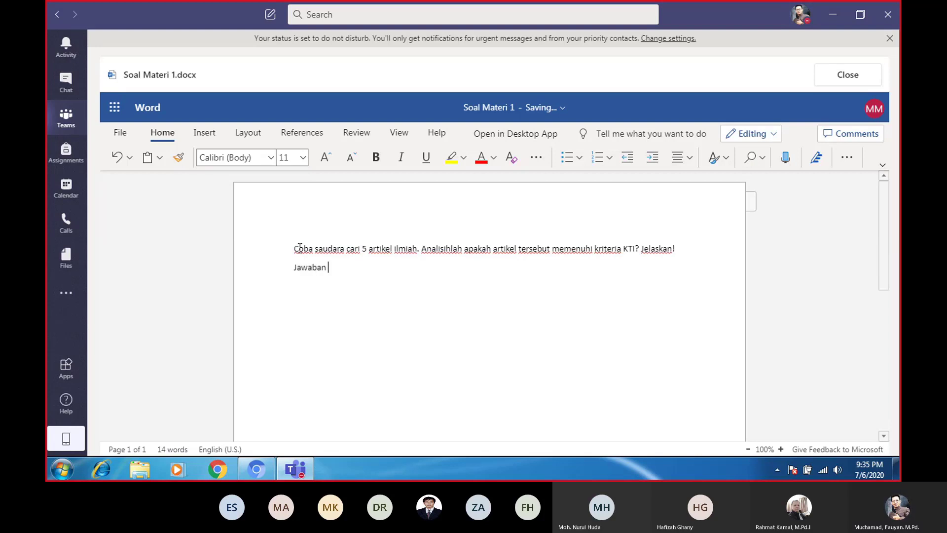
{"action": "type", "text": "ditulis dibawah in"}
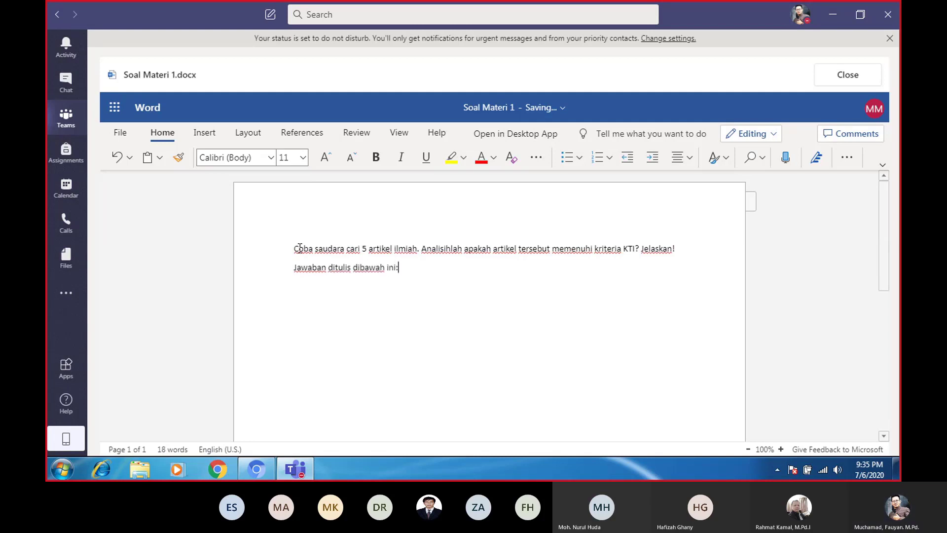
{"action": "type", "text": "i:"}
{"action": "key", "text": "Return"}
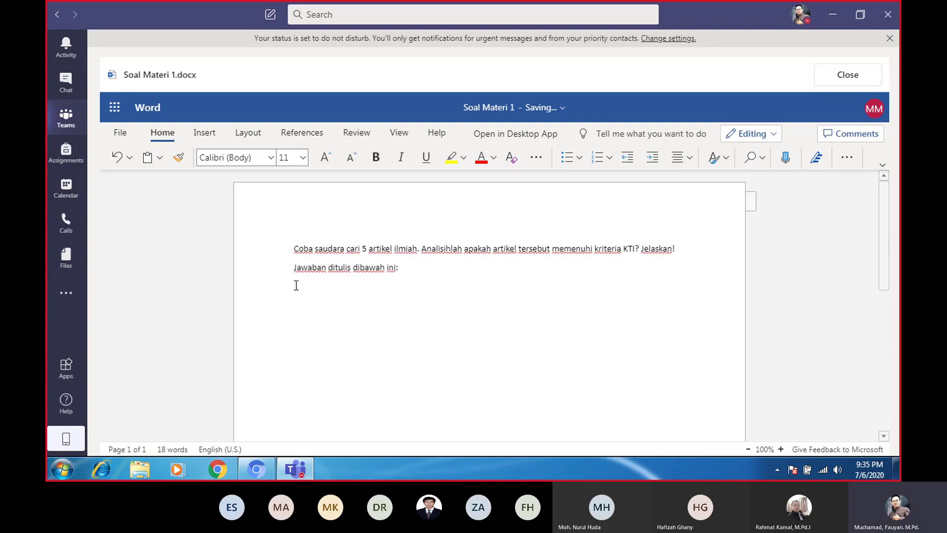
{"action": "type", "text": "..........,"}
Close Soal Materi 1 and check the attachment's options without changing the own-copy setting
{"action": "left_click", "coordinate": [844, 82]}
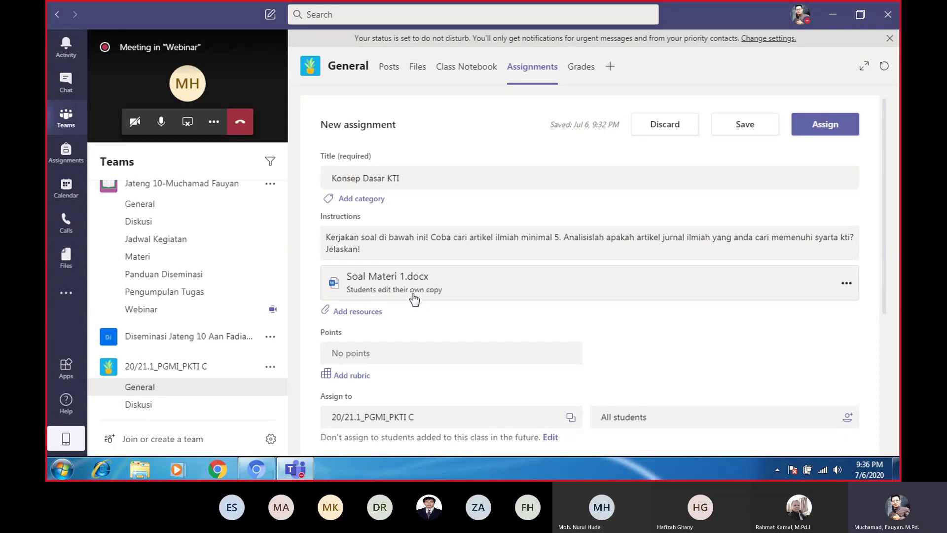
{"action": "left_click", "coordinate": [846, 284]}
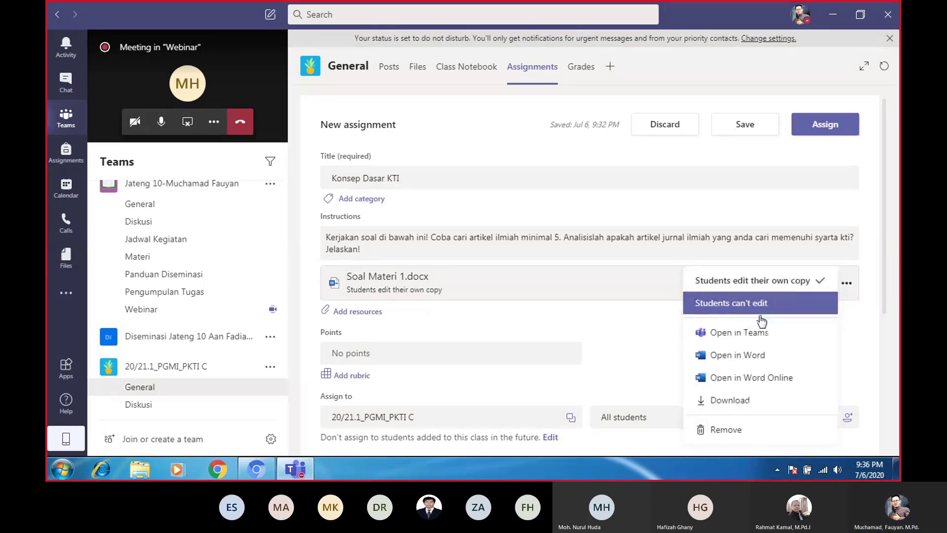
{"action": "left_click", "coordinate": [847, 286]}
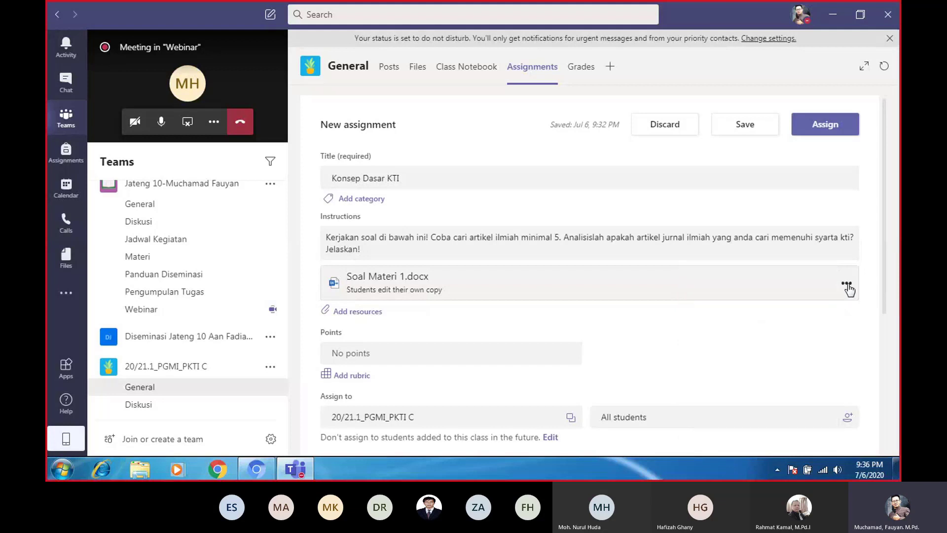
{"action": "left_click", "coordinate": [847, 286]}
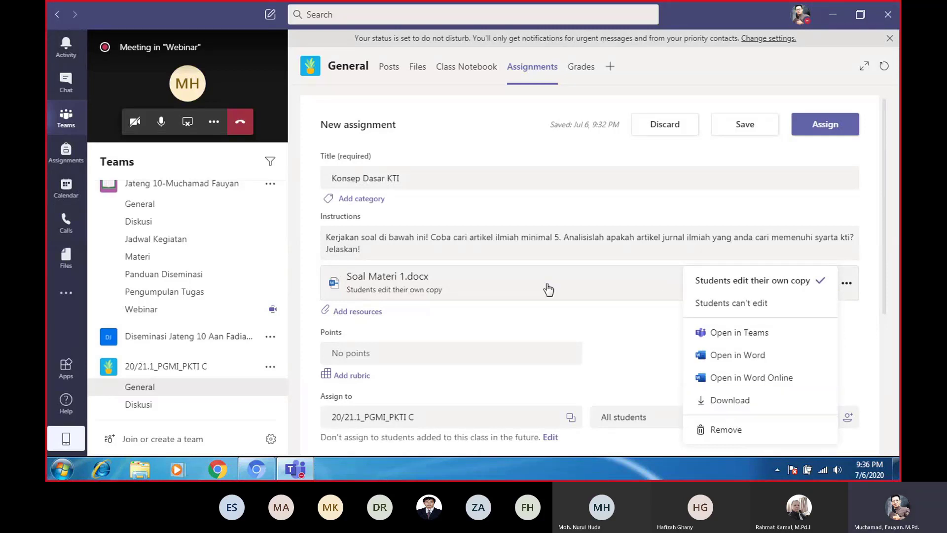
{"action": "left_click", "coordinate": [523, 320]}
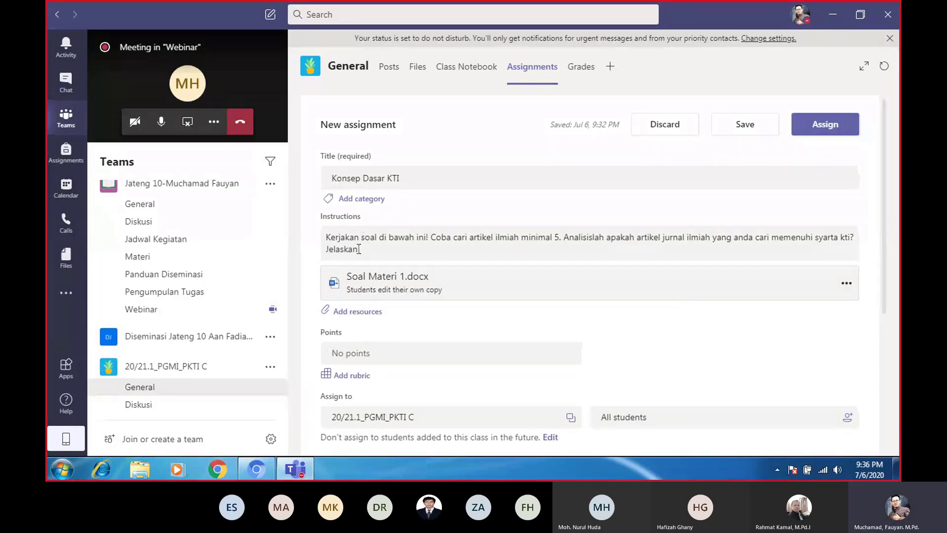
{"action": "scroll", "coordinate": [367, 296], "scroll_direction": "down", "scroll_amount": 1}
{"action": "scroll", "coordinate": [368, 307], "scroll_direction": "down", "scroll_amount": 1}
Enter 100 in the Points field, briefly opening and closing the rubric chooser
{"action": "left_click", "coordinate": [347, 292]}
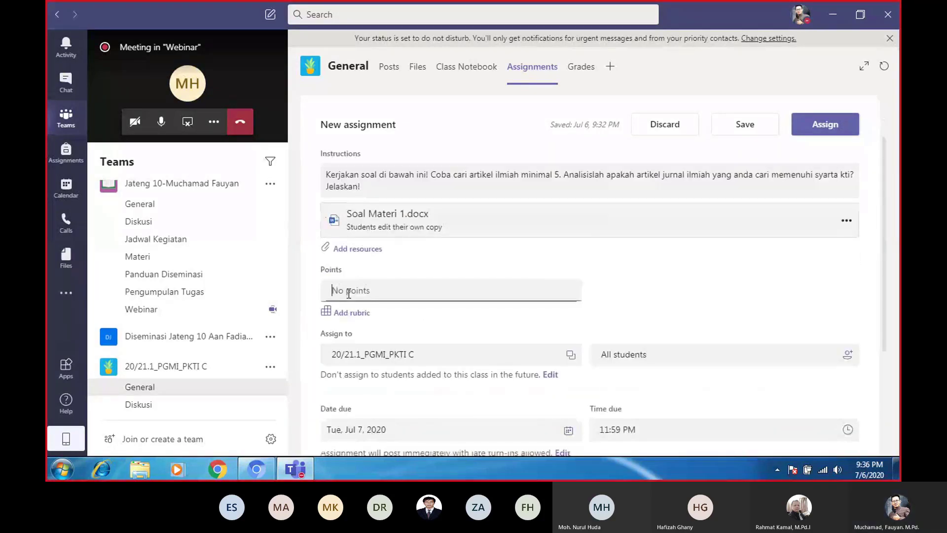
{"action": "type", "text": "100"}
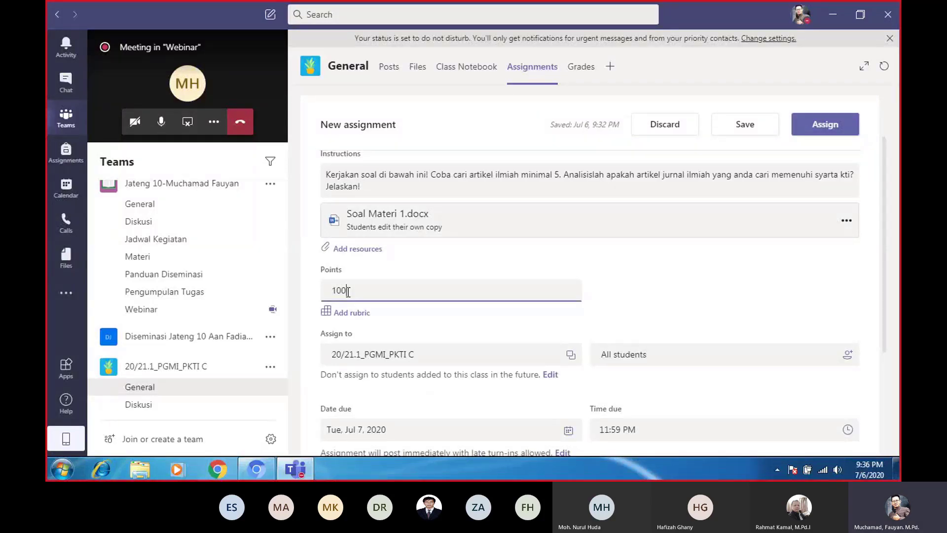
{"action": "left_click", "coordinate": [351, 312]}
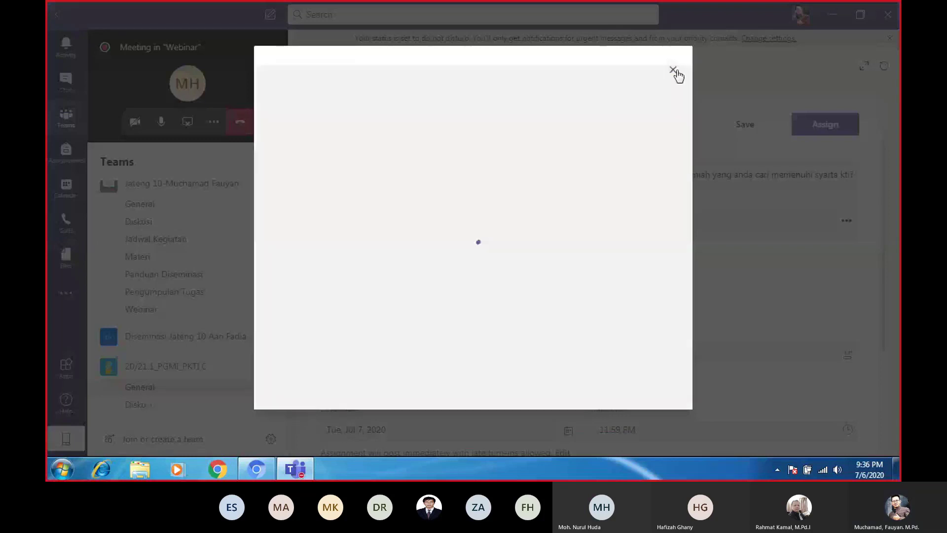
{"action": "left_click", "coordinate": [675, 72]}
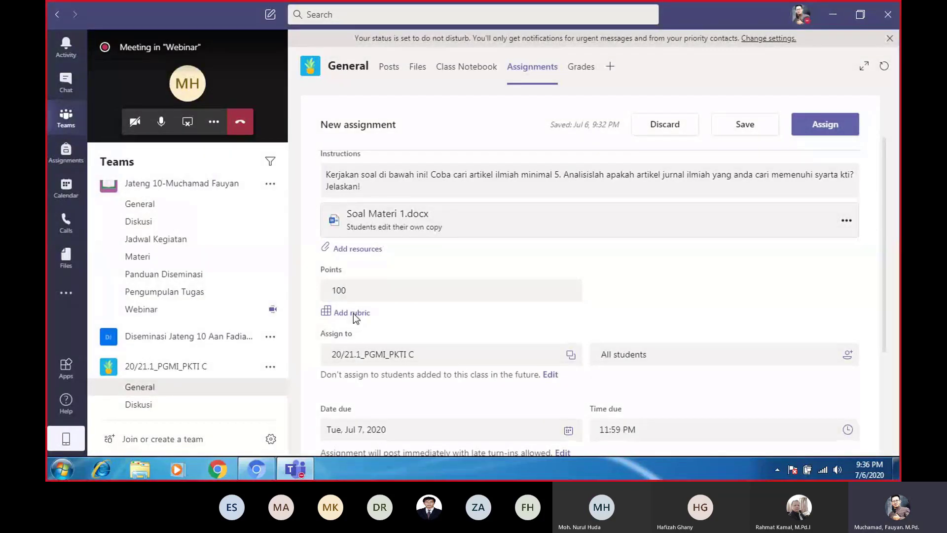
Open Add rubric to list the existing rubrics Rubrik Tugas Pertemuan 1, 2 and 3
{"action": "left_click", "coordinate": [353, 314]}
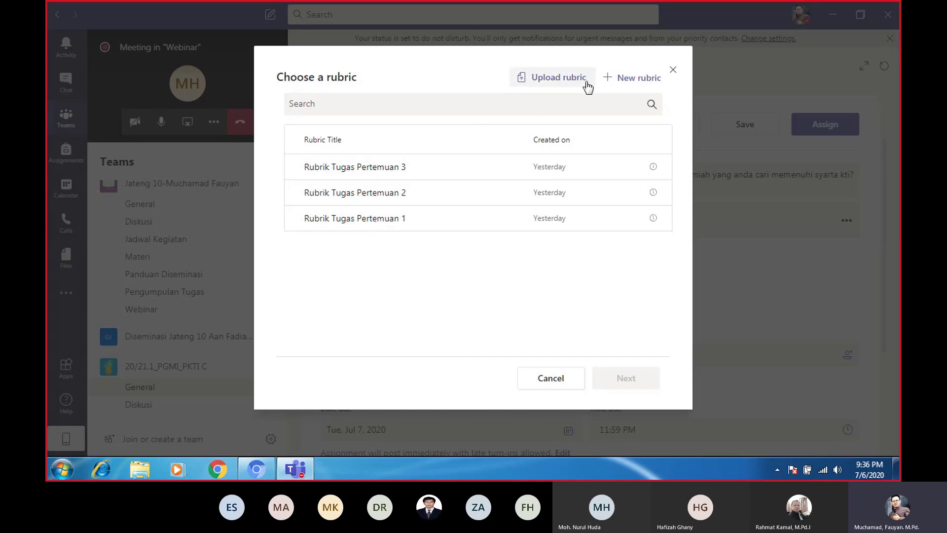
Create a new rubric titled 'Soal Materi 1' and move into its first criterion description
{"action": "left_click", "coordinate": [612, 83]}
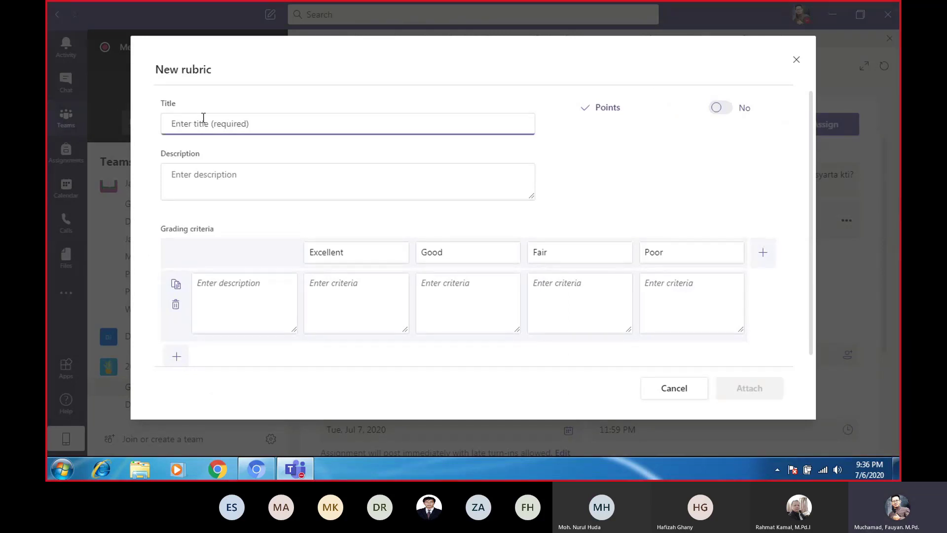
{"action": "type", "text": "So"}
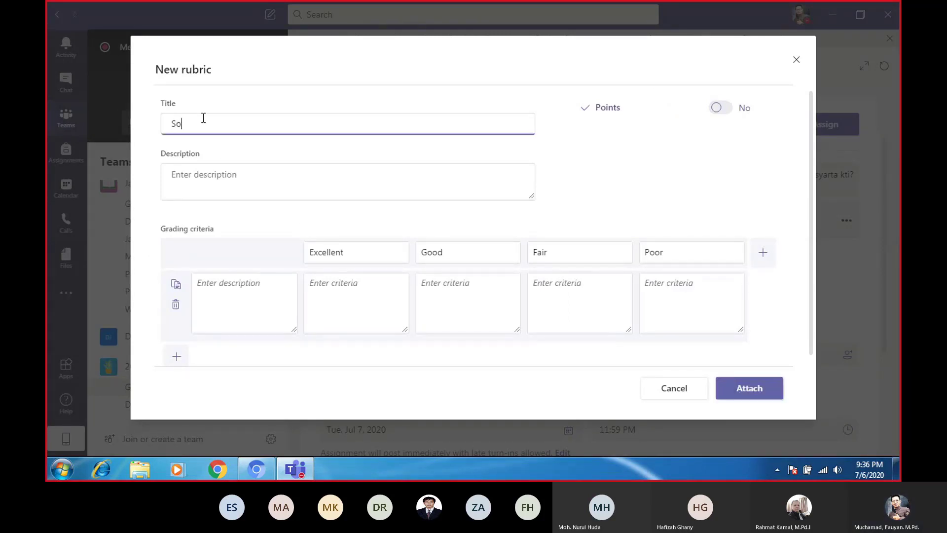
{"action": "type", "text": "al Materi 1"}
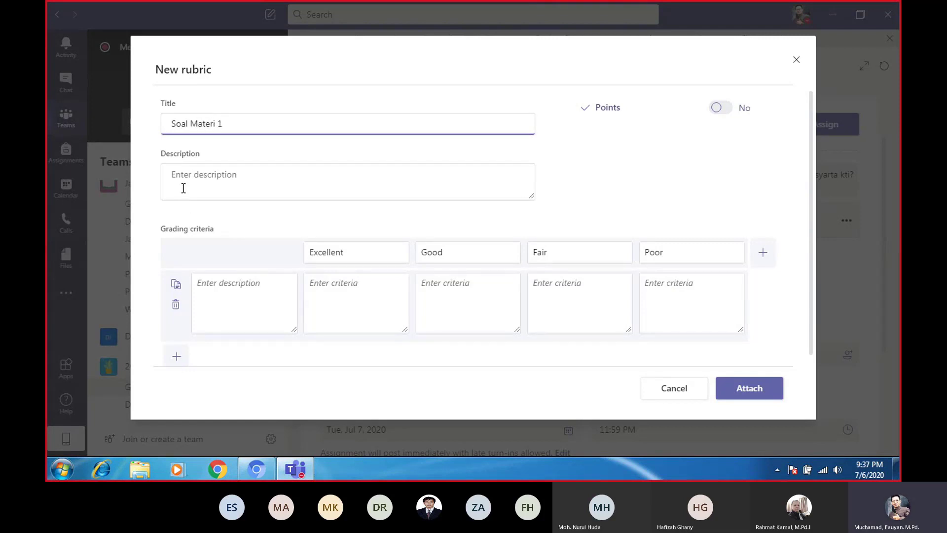
{"action": "left_click", "coordinate": [173, 176]}
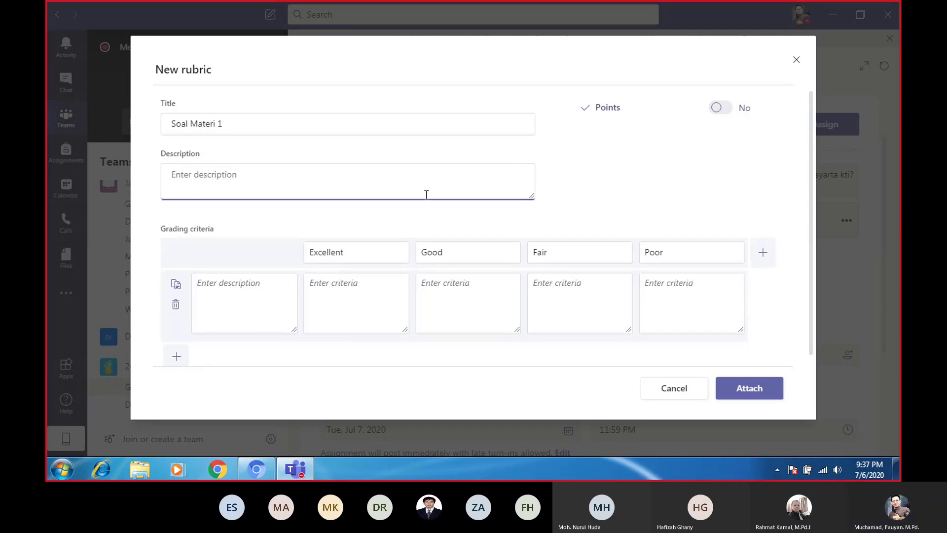
{"action": "left_click", "coordinate": [200, 284]}
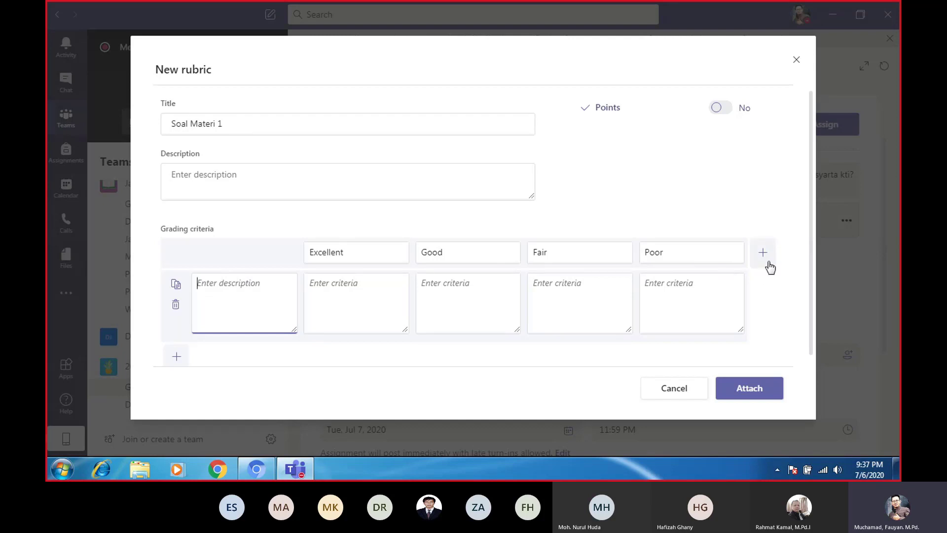
{"action": "left_click", "coordinate": [356, 317]}
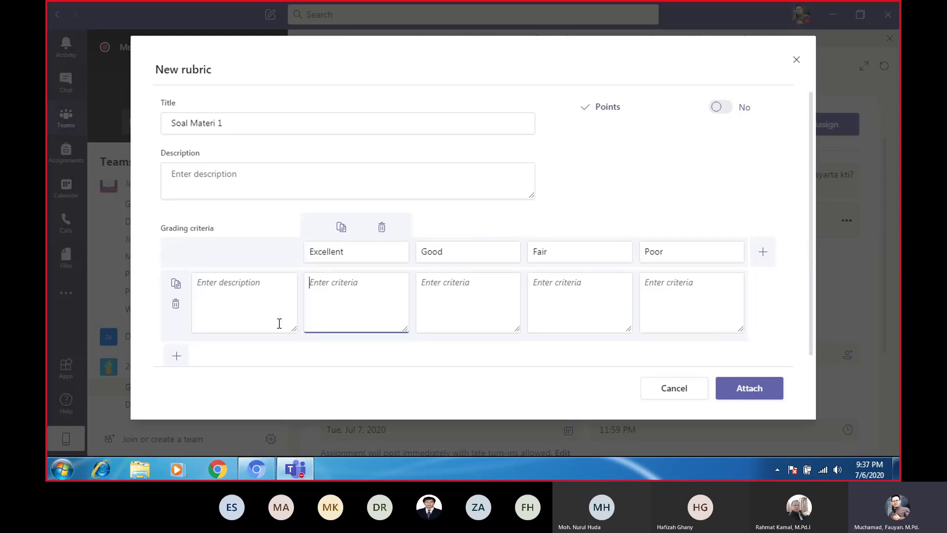
{"action": "scroll", "coordinate": [277, 324], "scroll_direction": "down", "scroll_amount": 1}
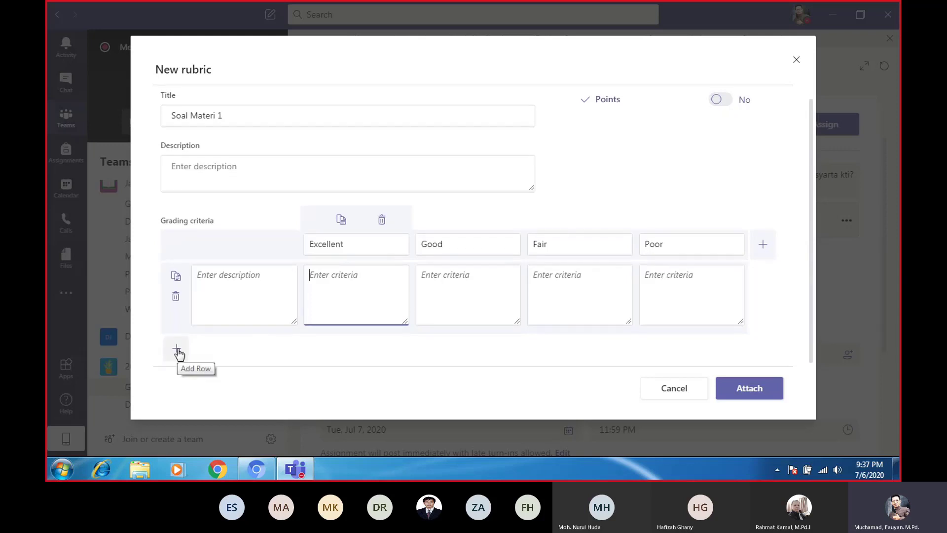
{"action": "left_click", "coordinate": [234, 288]}
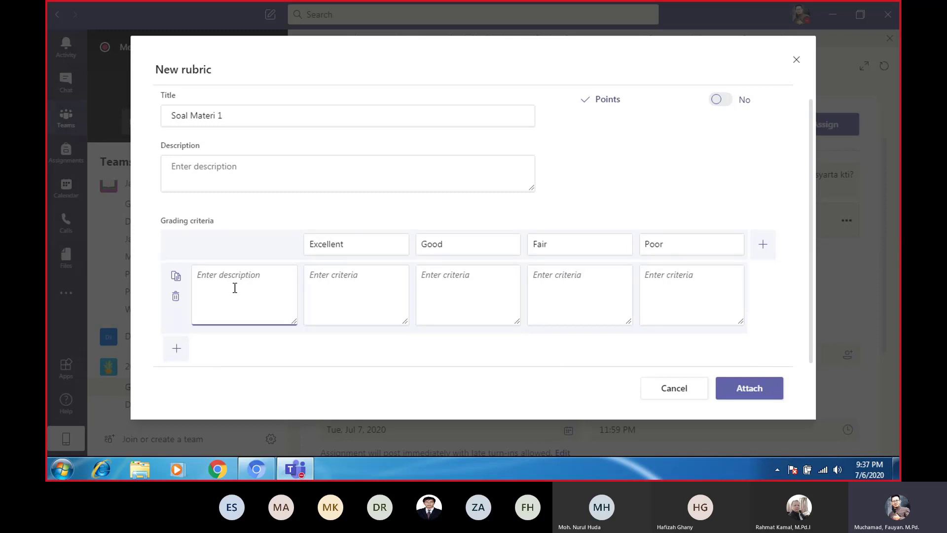
Enter 'Penjelasan memenuhi kriteria isi, bahasa, sistematika' as the first criterion, fixing commas, then select it
{"action": "type", "text": "Penjelasan"}
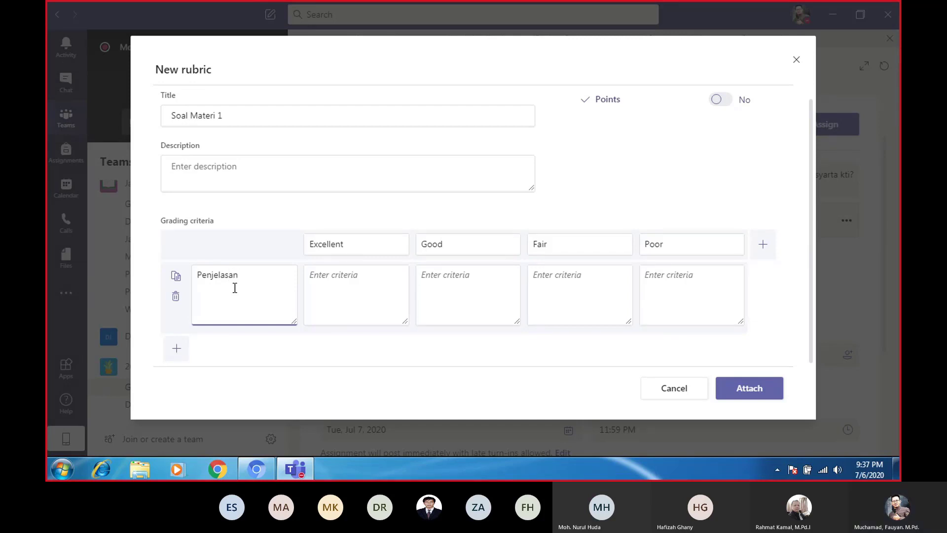
{"action": "type", "text": " memenuhi"}
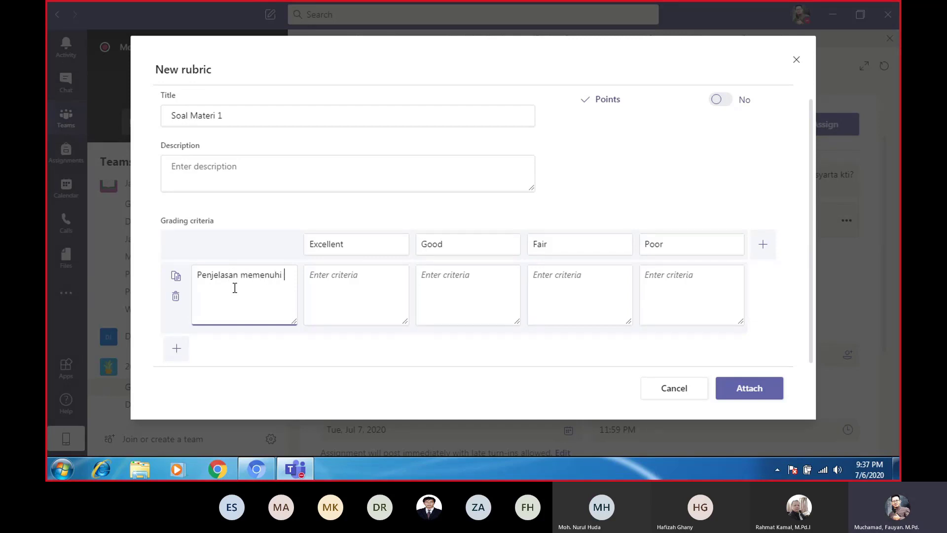
{"action": "type", "text": " kriteri"}
{"action": "type", "text": "a"}
{"action": "type", "text": " isi,"}
{"action": "type", "text": " bahasa"}
{"action": "type", "text": ", sistem"}
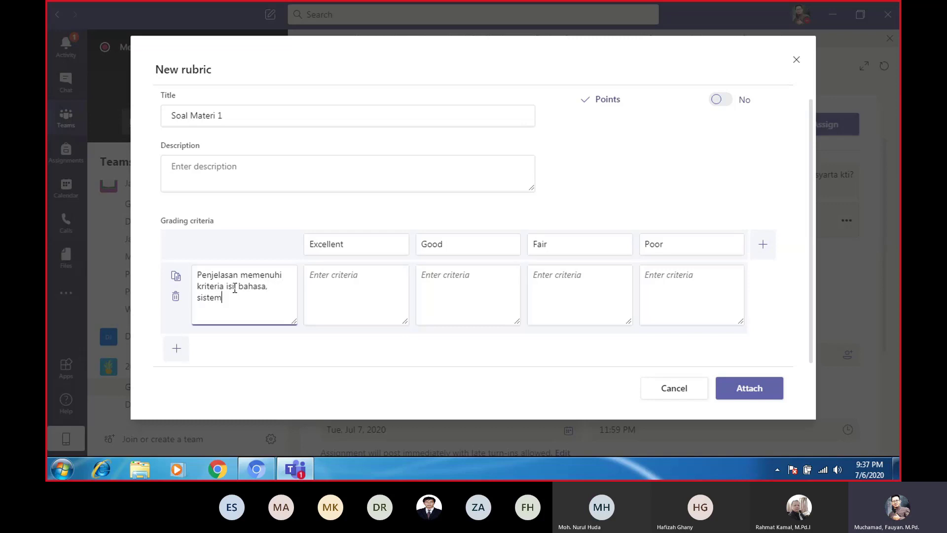
{"action": "type", "text": "atika,"}
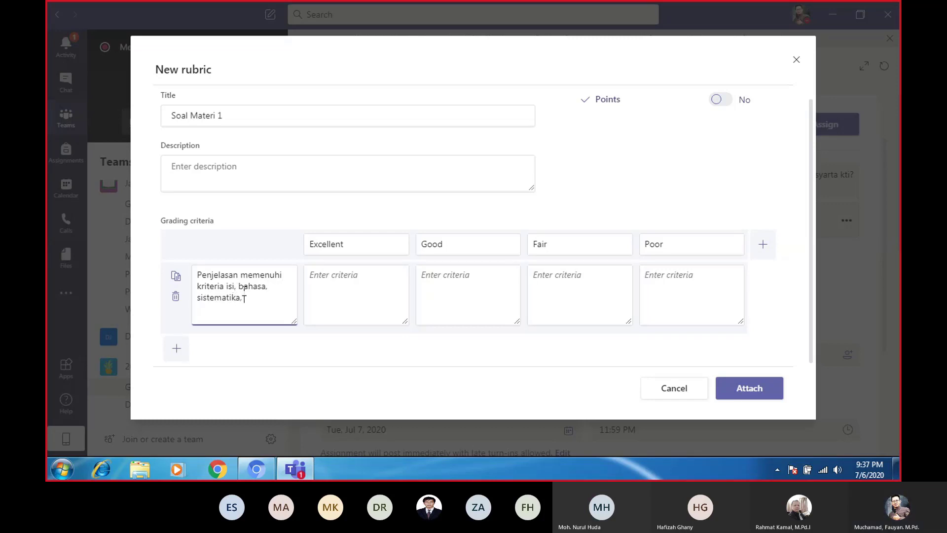
{"action": "left_click", "coordinate": [235, 288]}
{"action": "type", "text": ","}
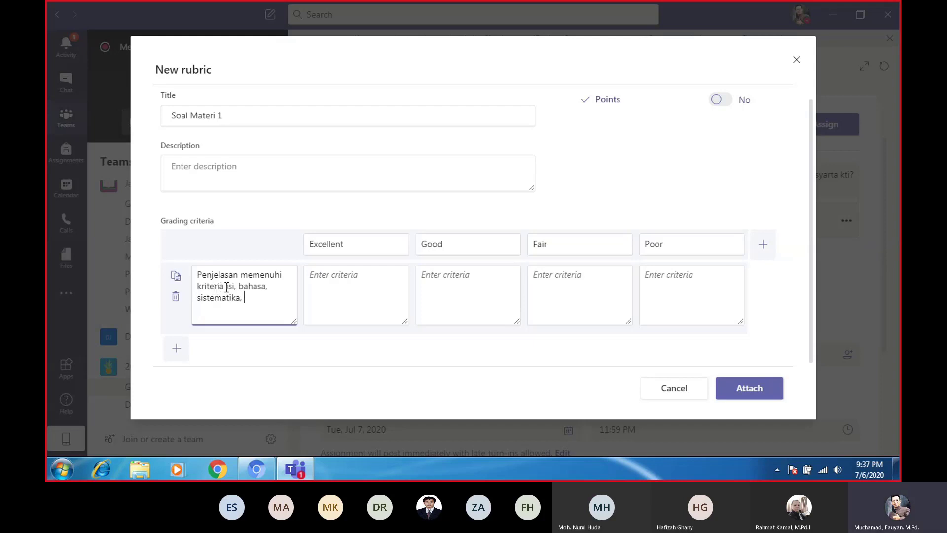
{"action": "left_click", "coordinate": [225, 287]}
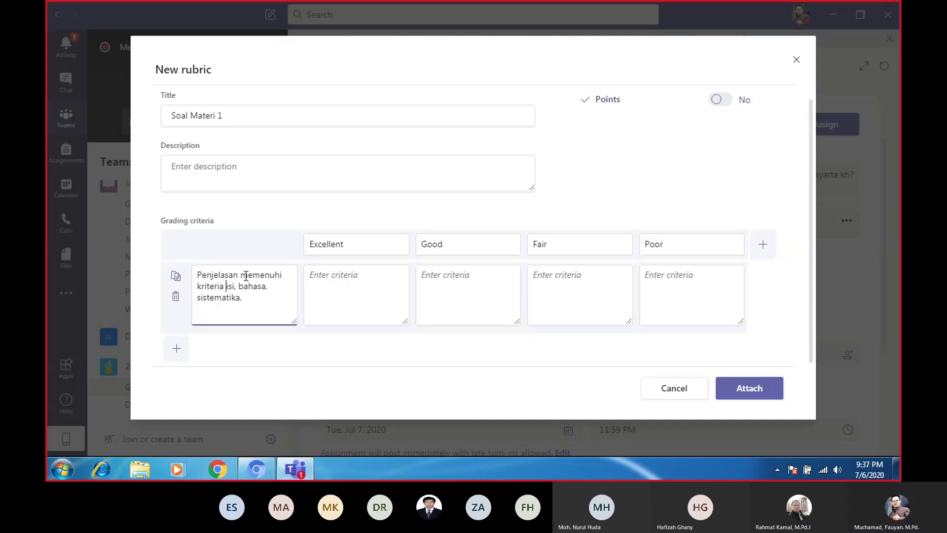
{"action": "left_click", "coordinate": [255, 299]}
{"action": "type", "text": "dan"}
{"action": "key", "text": "BackSpace"}
{"action": "left_click", "coordinate": [317, 285]}
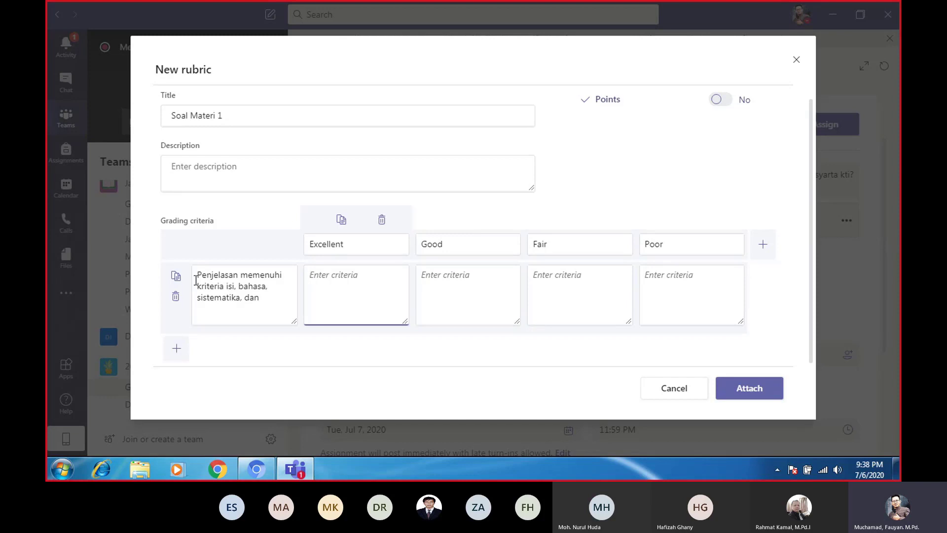
{"action": "left_click_drag", "start_coordinate": [201, 275], "coordinate": [264, 299]}
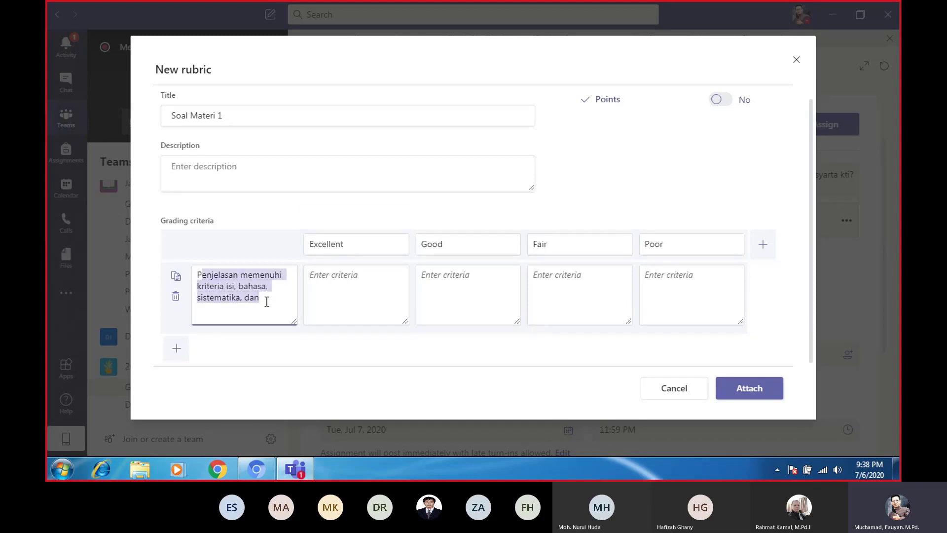
{"action": "left_click", "coordinate": [266, 299]}
{"action": "key", "text": "BackSpace"}
{"action": "key", "text": "BackSpace"}
{"action": "key", "text": "BackSpace"}
{"action": "key", "text": "BackSpace"}
{"action": "key", "text": "BackSpace"}
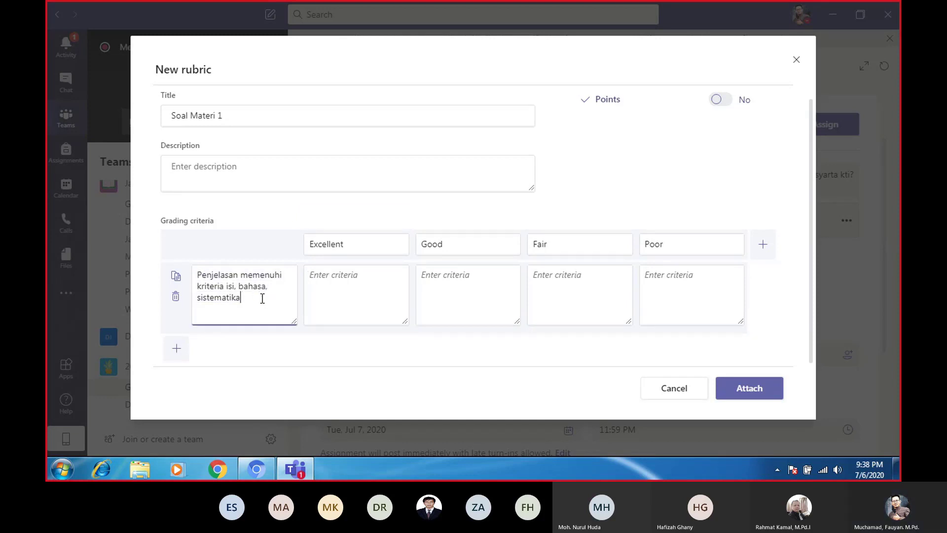
{"action": "left_click_drag", "start_coordinate": [247, 299], "coordinate": [197, 274]}
{"action": "key", "text": "ctrl+c"}
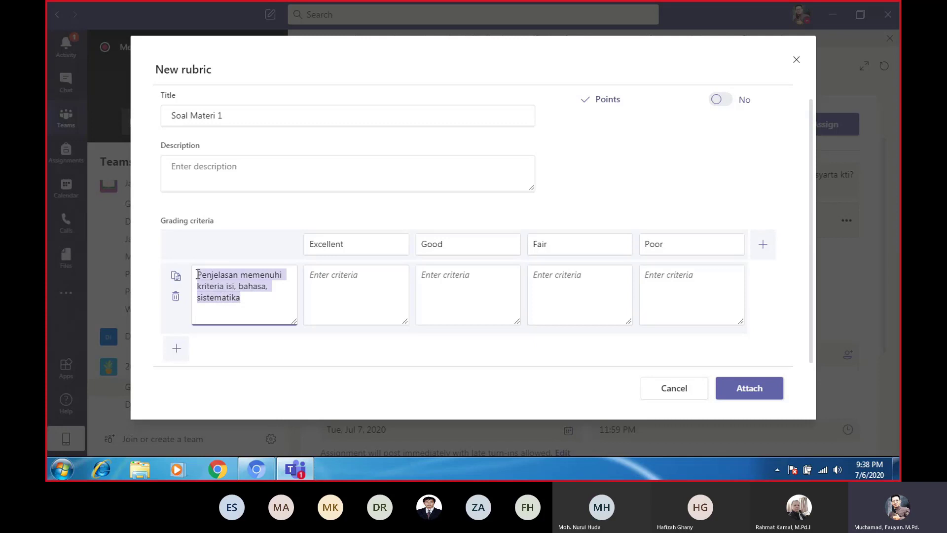
Paste the criterion text into Excellent and Good, removing 'sistematika' from Good
{"action": "left_click", "coordinate": [324, 310]}
{"action": "key", "text": "ctrl+v"}
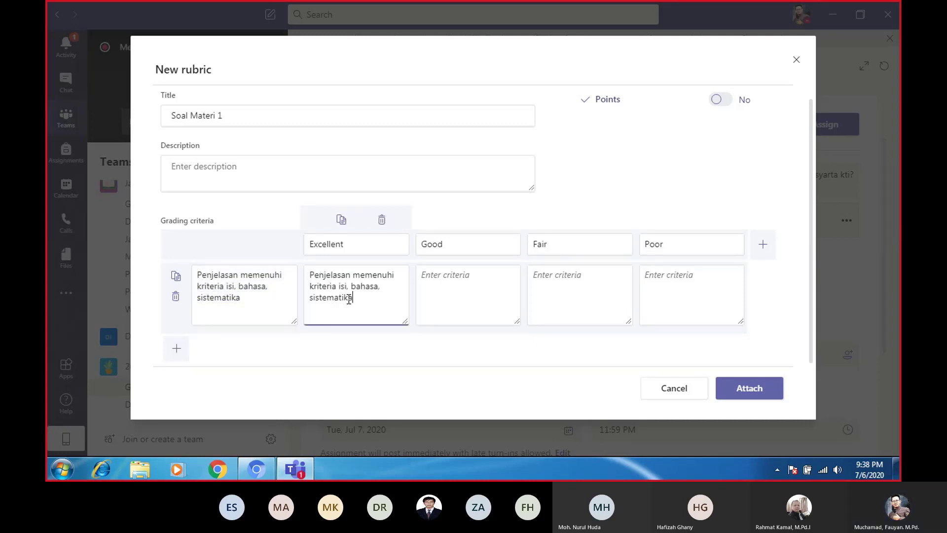
{"action": "left_click", "coordinate": [436, 286]}
{"action": "key", "text": "ctrl+v"}
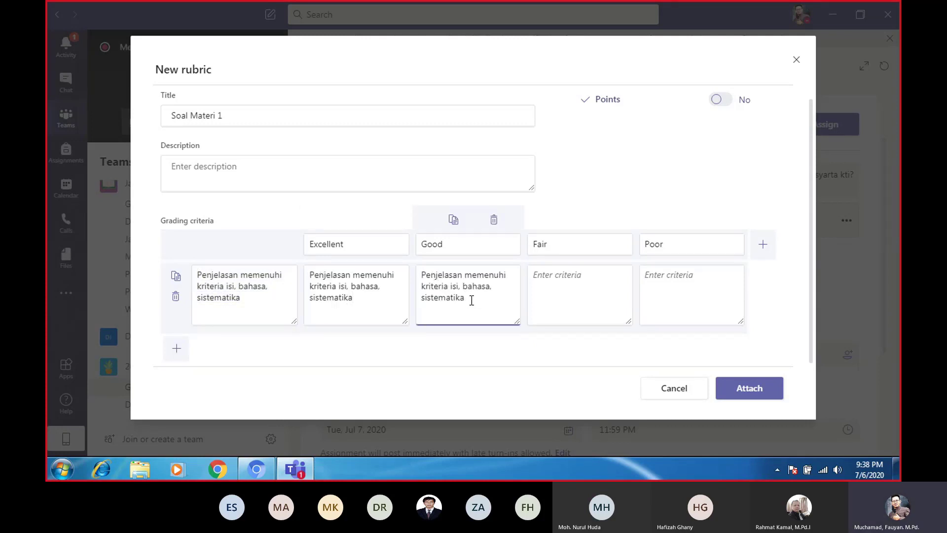
{"action": "left_click_drag", "start_coordinate": [471, 301], "coordinate": [419, 297]}
{"action": "key", "text": "BackSpace"}
Paste the criterion text into Fair and remove 'bahasa, sistematika' from it
{"action": "left_click", "coordinate": [569, 288]}
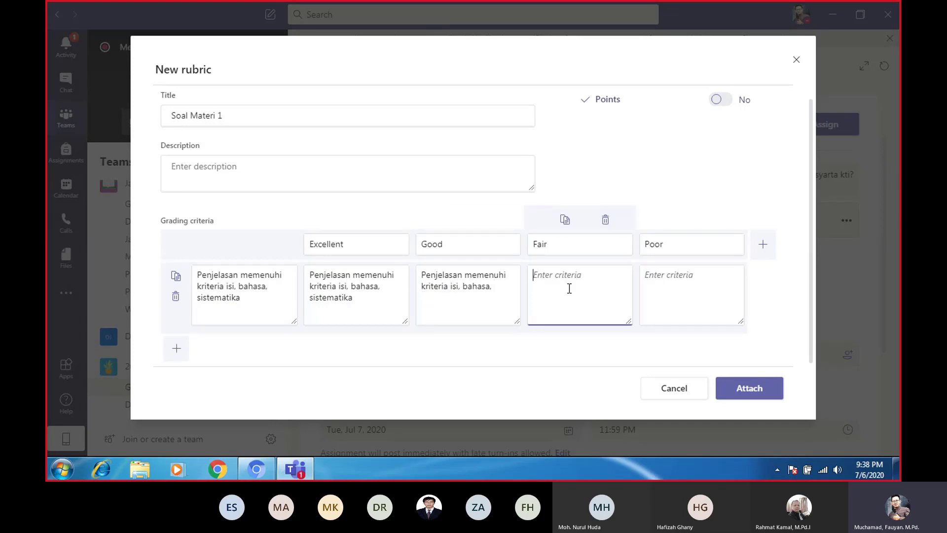
{"action": "key", "text": "ctrl+v"}
{"action": "left_click_drag", "start_coordinate": [590, 302], "coordinate": [576, 282]}
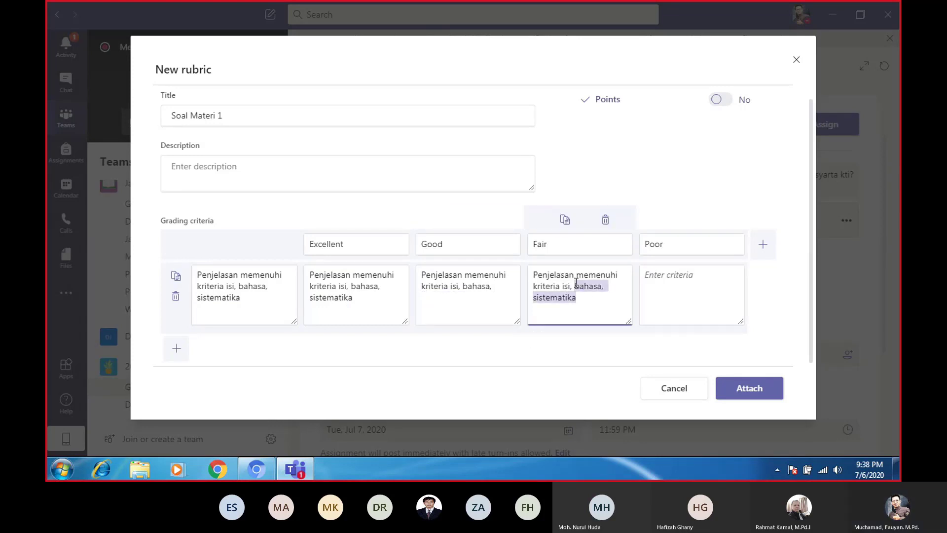
{"action": "key", "text": "BackSpace"}
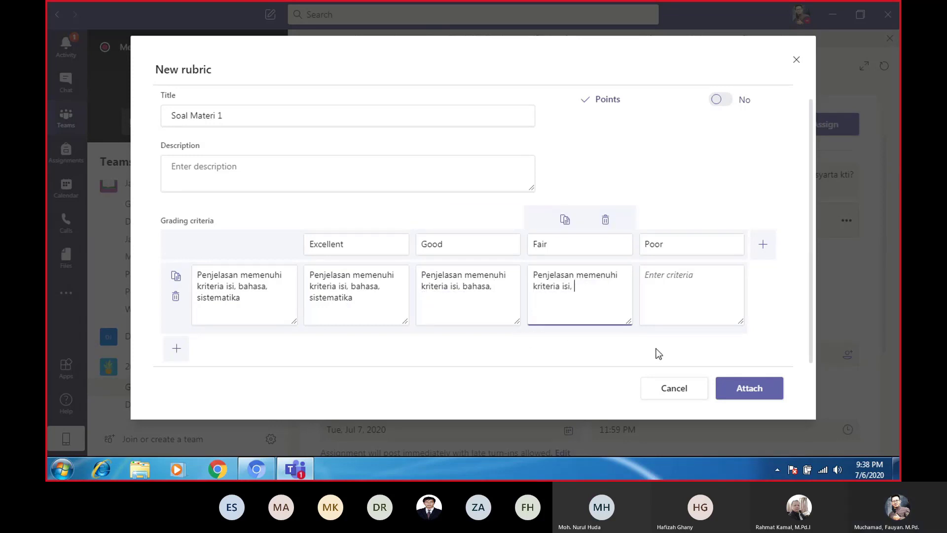
Make the Poor level read 'Tidak ada Penjelasan/tidak menjawab'
{"action": "left_click", "coordinate": [703, 288]}
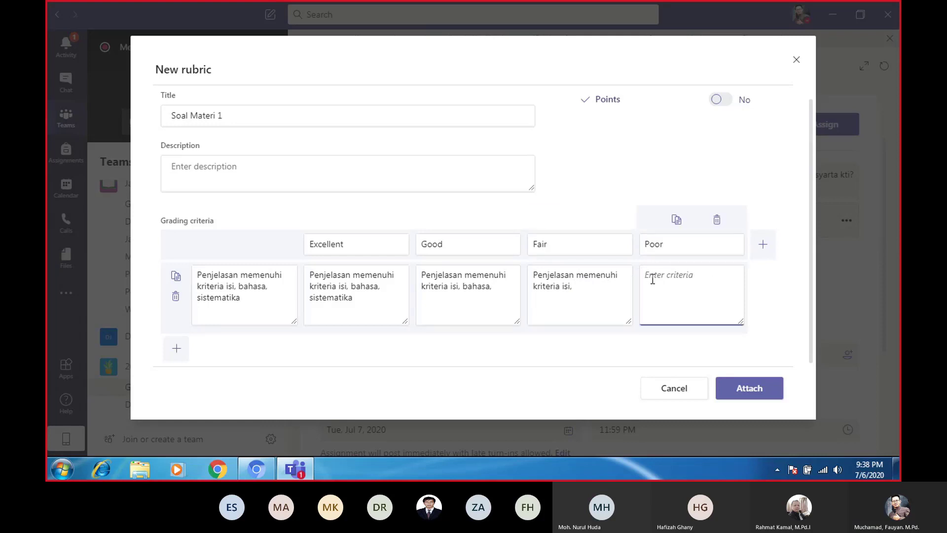
{"action": "key", "text": "ctrl+v"}
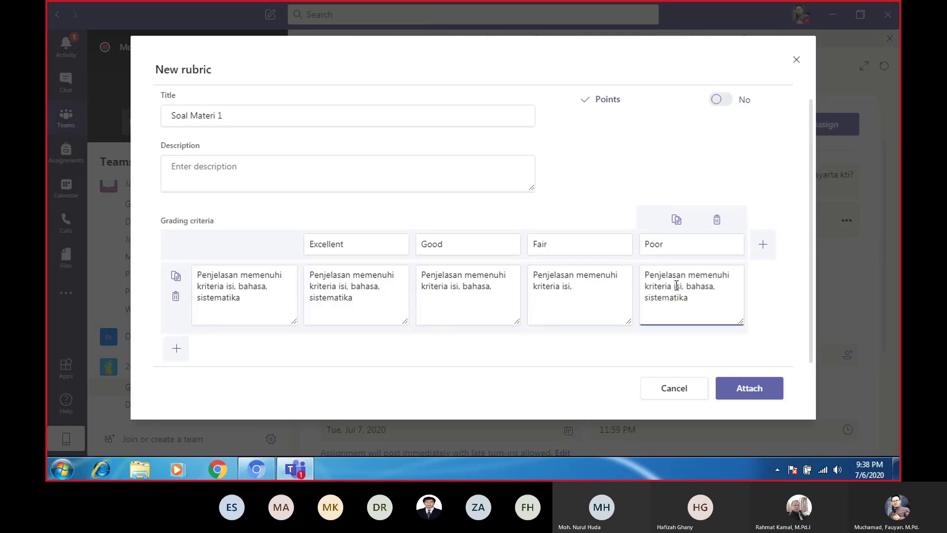
{"action": "left_click", "coordinate": [647, 276]}
{"action": "type", "text": "Tidak ada"}
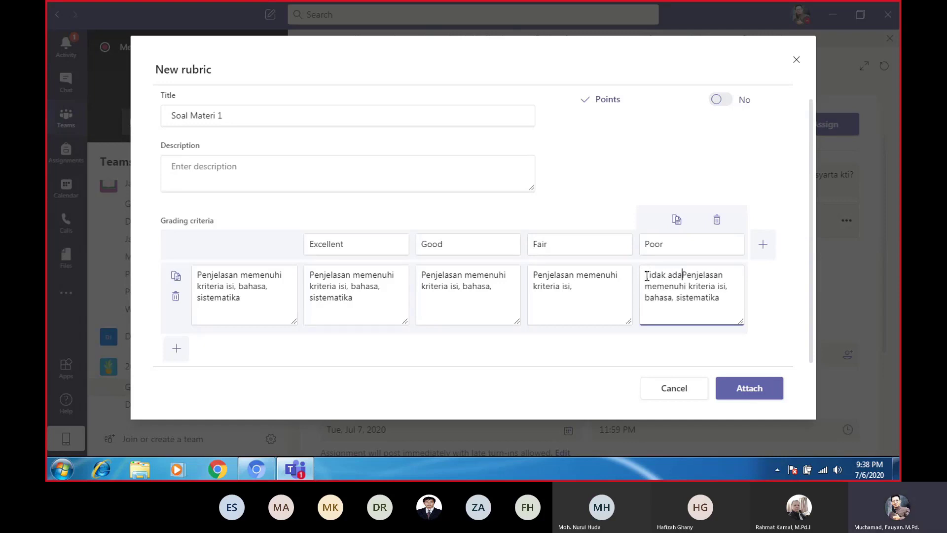
{"action": "left_click_drag", "start_coordinate": [719, 297], "coordinate": [634, 287]}
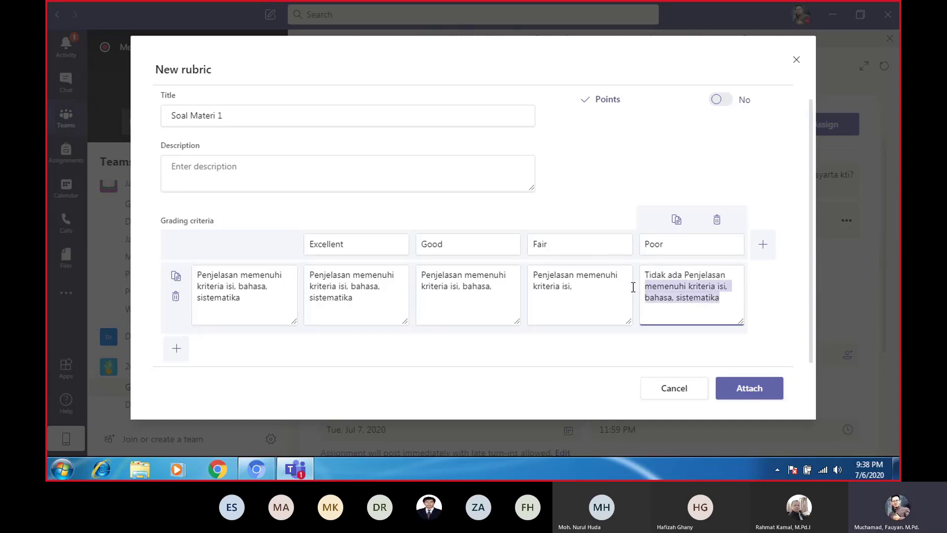
{"action": "key", "text": "BackSpace"}
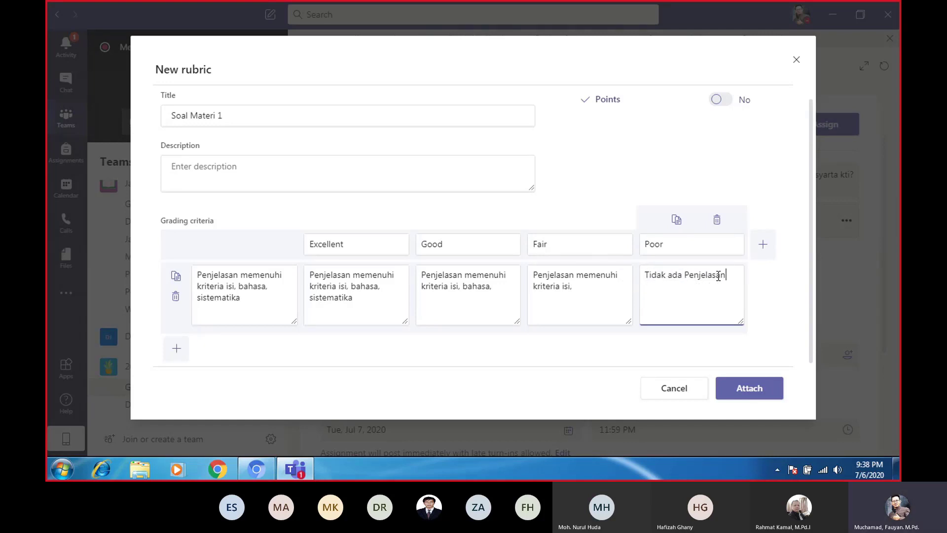
{"action": "type", "text": "/tidak menja"}
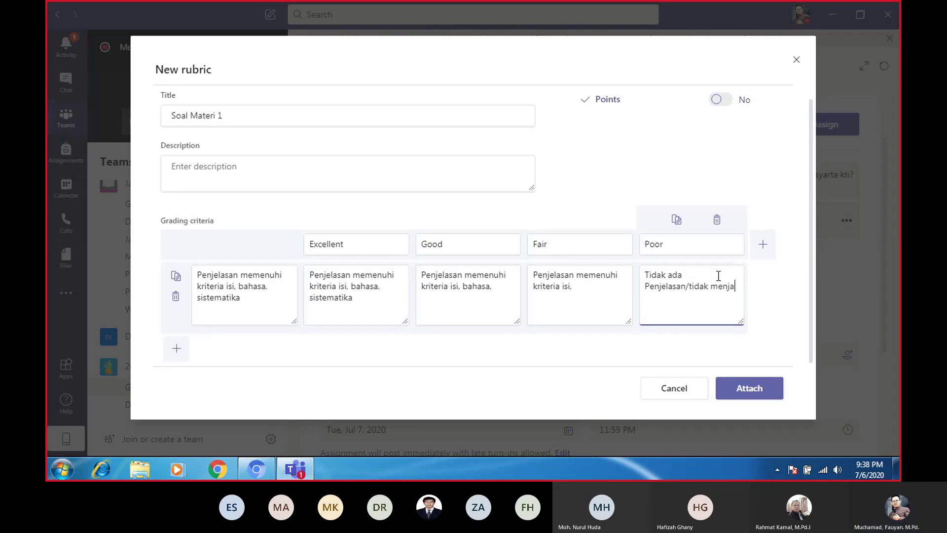
{"action": "type", "text": "wab"}
{"action": "left_click", "coordinate": [779, 297]}
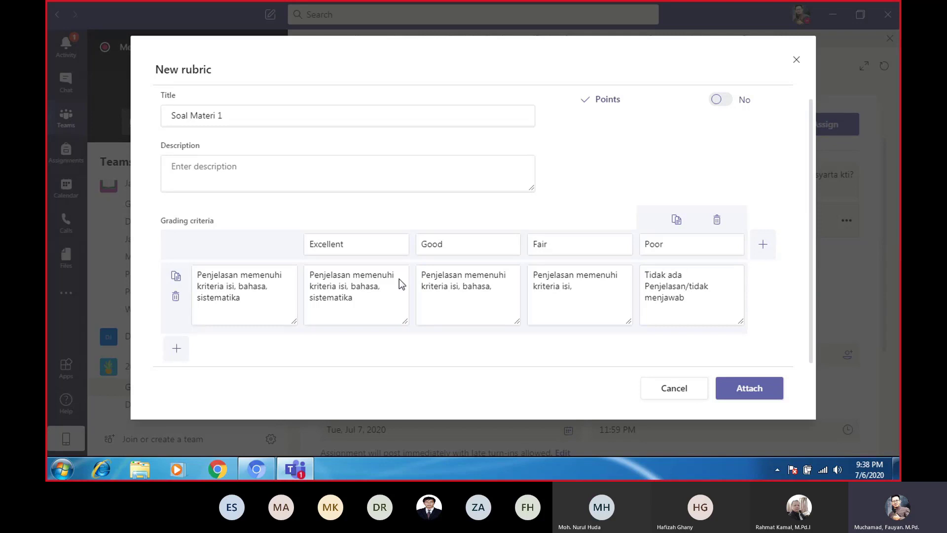
Rename the Excellent level to Sangat Lengkap and the Good level to Lengkap, fixing typos
{"action": "double_click", "coordinate": [357, 245]}
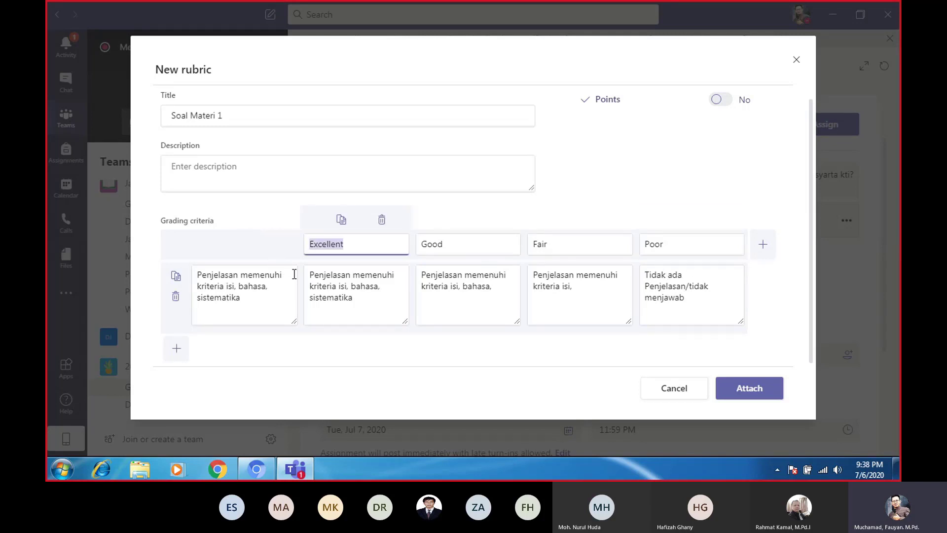
{"action": "key", "text": "BackSpace"}
{"action": "key", "text": "BackSpace"}
{"action": "type", "text": "Snagat Lengkap"}
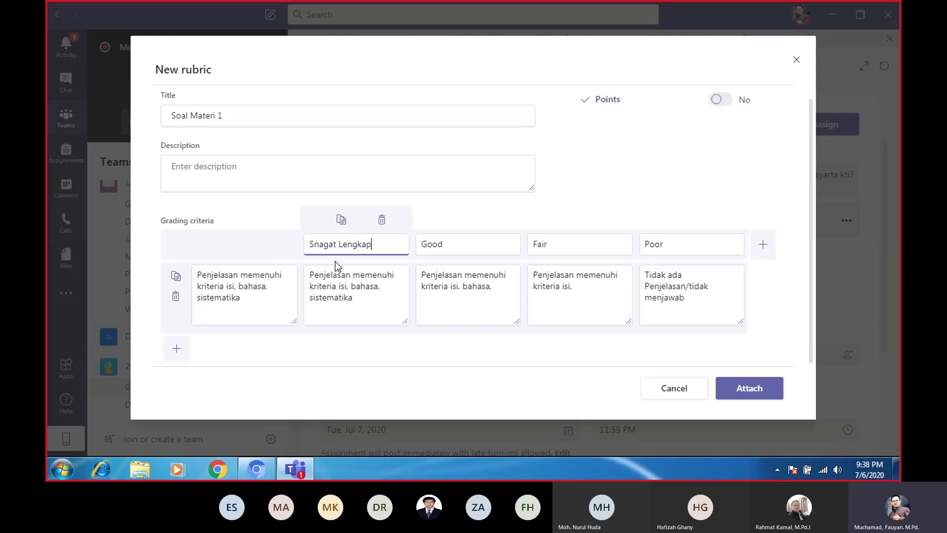
{"action": "left_click", "coordinate": [318, 244]}
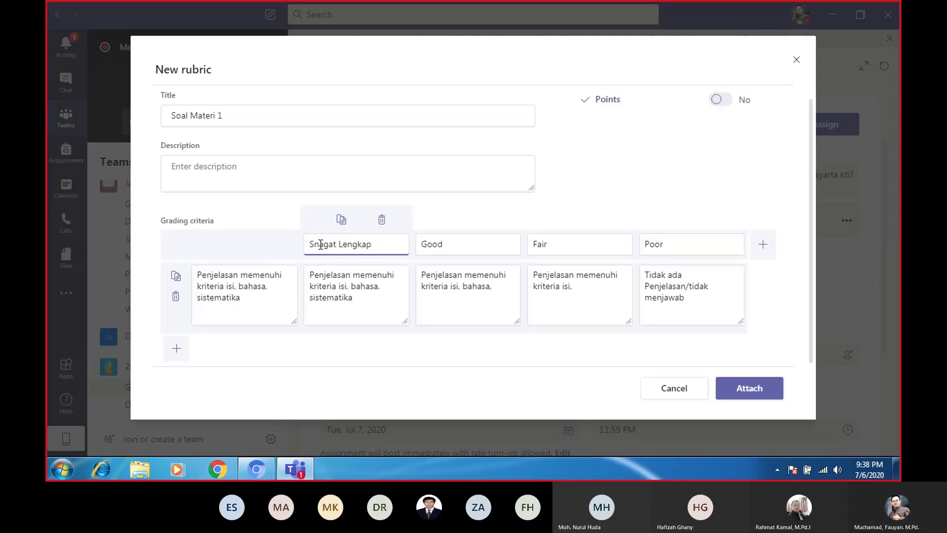
{"action": "key", "text": "BackSpace"}
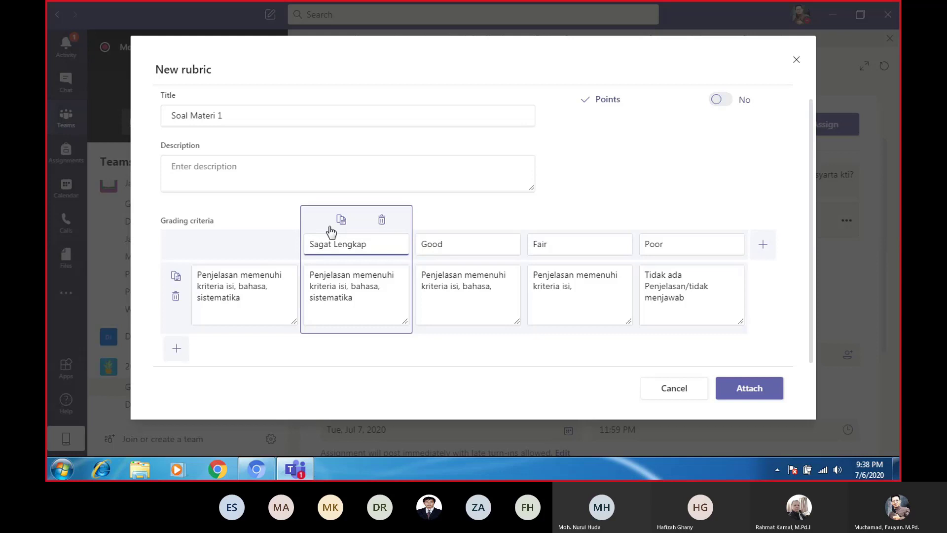
{"action": "type", "text": "n"}
{"action": "left_click", "coordinate": [437, 245]}
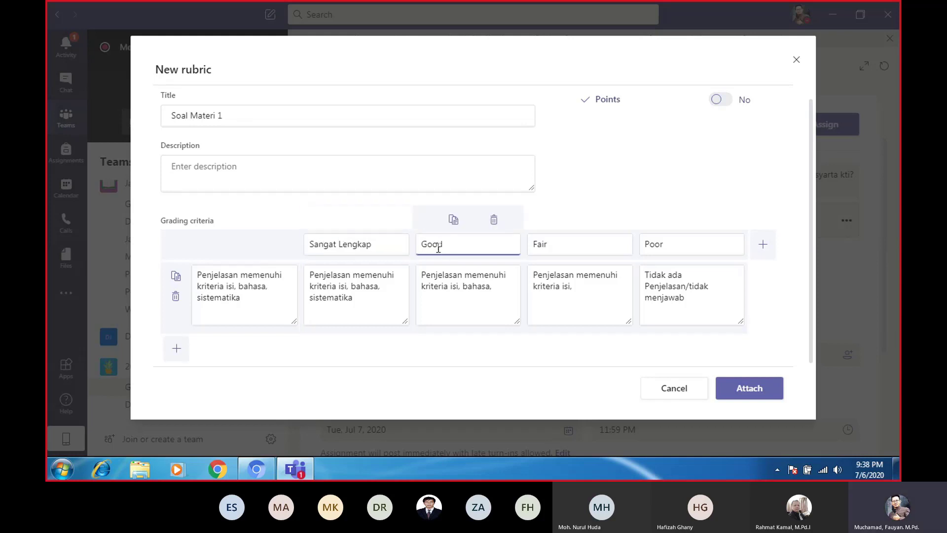
{"action": "key", "text": "BackSpace"}
{"action": "key", "text": "BackSpace"}
{"action": "key", "text": "BackSpace"}
{"action": "key", "text": "Delete"}
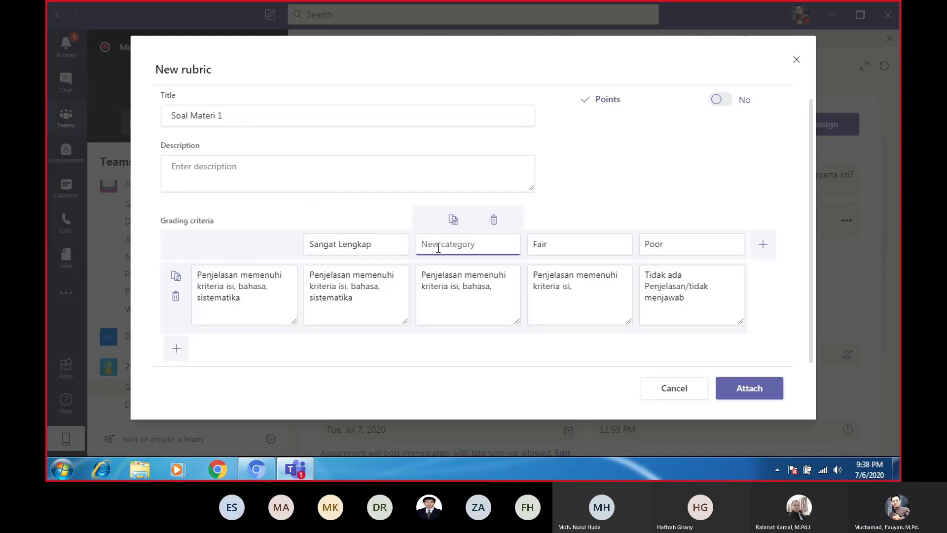
{"action": "type", "text": "Lengkap"}
Rename the Fair level to Kurang lengkap and the Poor level to Tidak ada
{"action": "left_click", "coordinate": [554, 244]}
{"action": "left_click_drag", "start_coordinate": [554, 243], "coordinate": [511, 245]}
{"action": "type", "text": "K"}
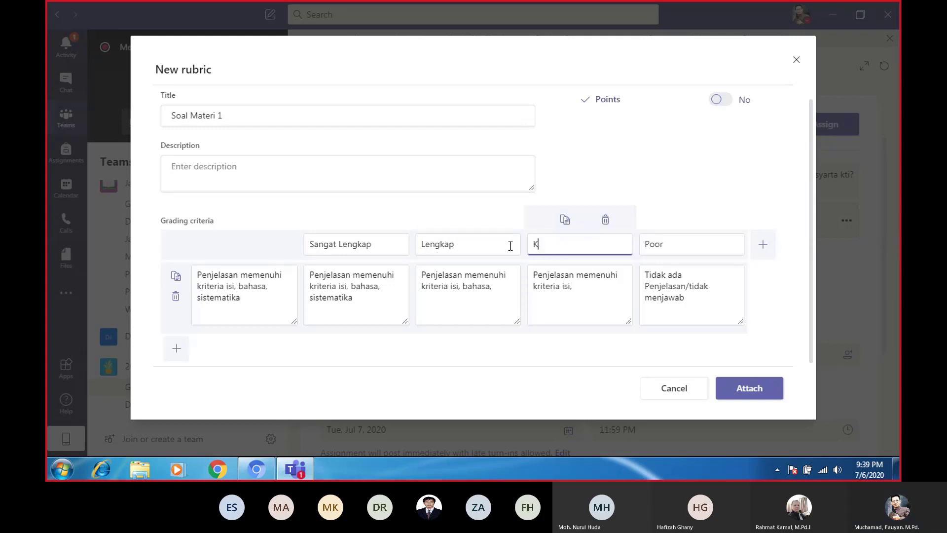
{"action": "type", "text": "uran"}
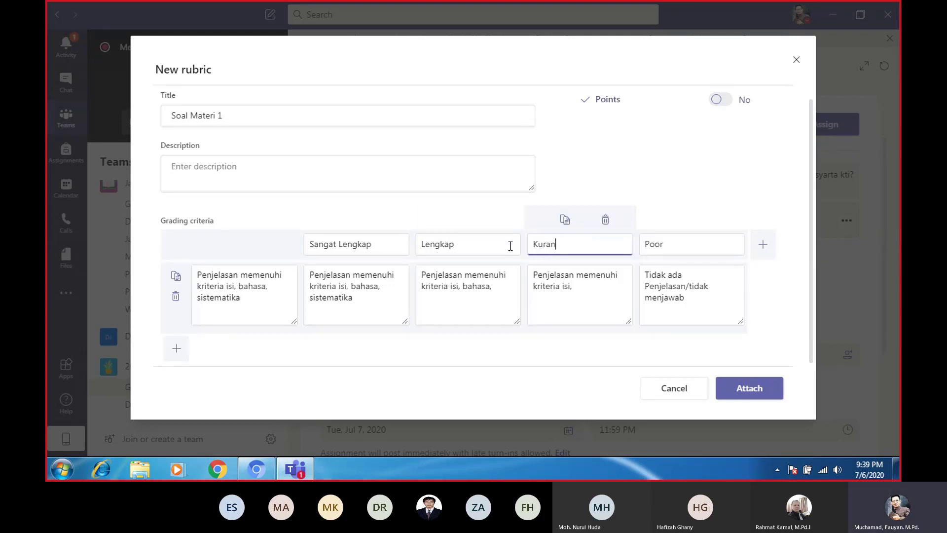
{"action": "type", "text": "g lengakap"}
{"action": "left_click", "coordinate": [582, 243]}
{"action": "key", "text": "BackSpace"}
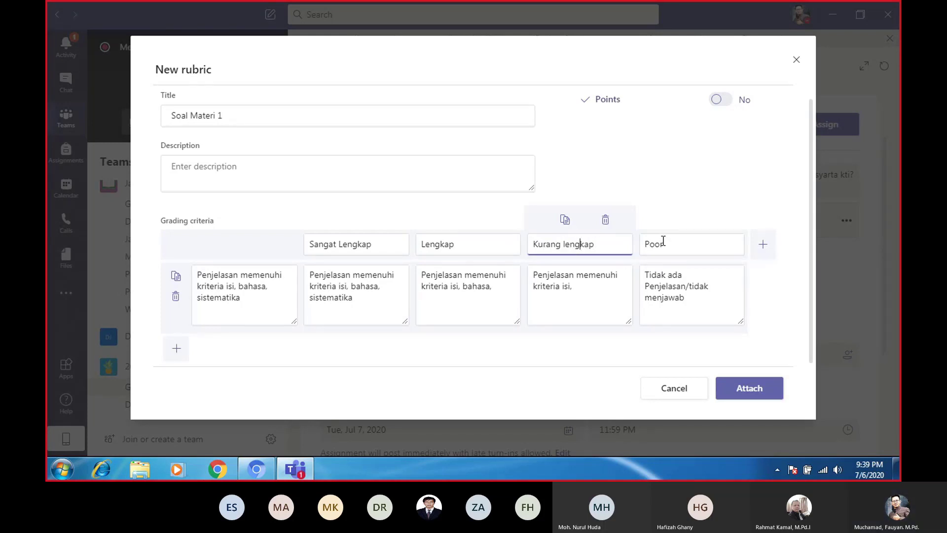
{"action": "left_click", "coordinate": [674, 242]}
{"action": "double_click", "coordinate": [674, 241]}
{"action": "type", "text": "Tidak ada"}
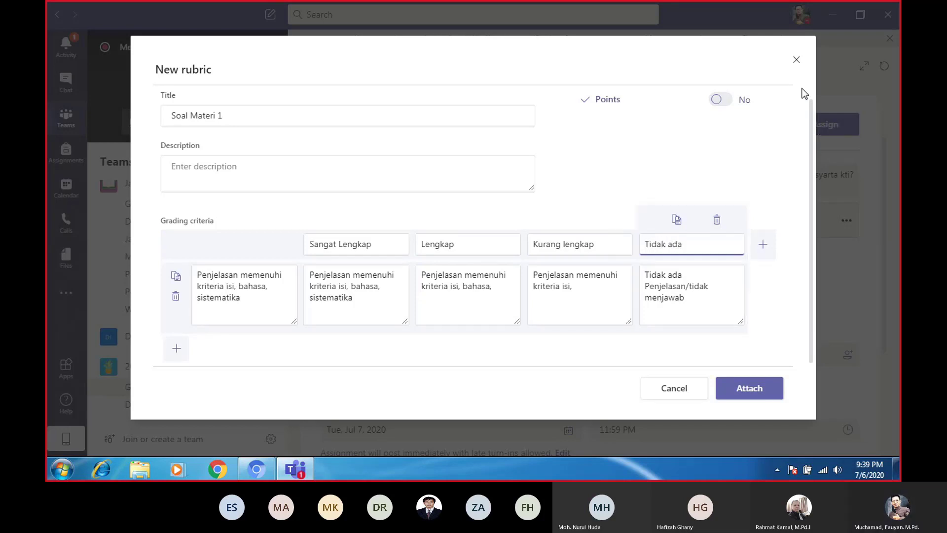
{"action": "left_click", "coordinate": [733, 165]}
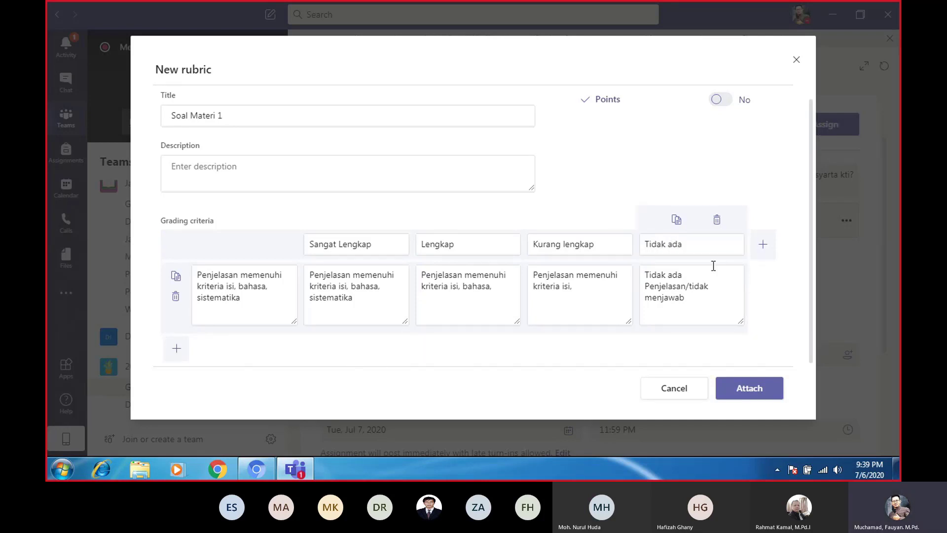
{"action": "scroll", "coordinate": [721, 155], "scroll_direction": "up", "scroll_amount": 1}
Turn on point values for the rubric, keeping the criterion at 100% weight
{"action": "left_click", "coordinate": [606, 108]}
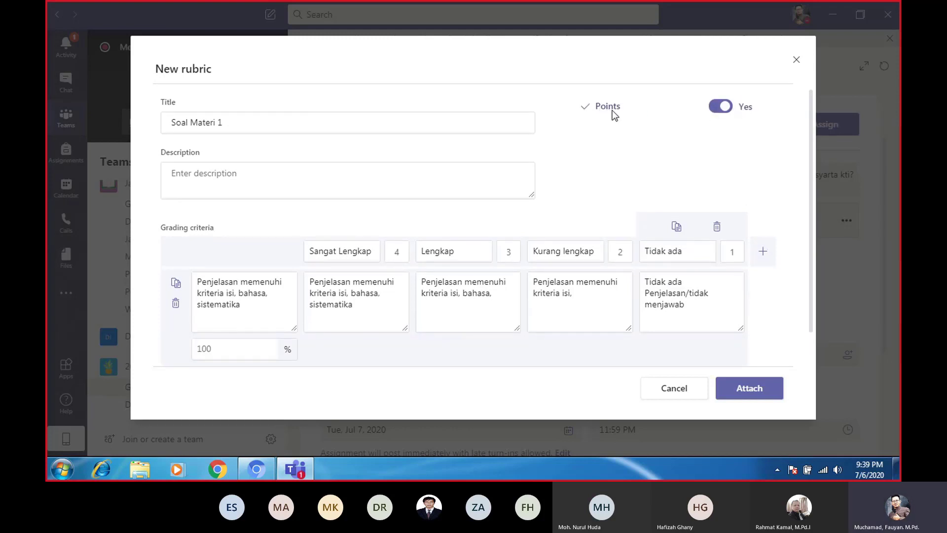
{"action": "left_click", "coordinate": [613, 108]}
{"action": "left_click", "coordinate": [613, 108]}
{"action": "left_click", "coordinate": [225, 353]}
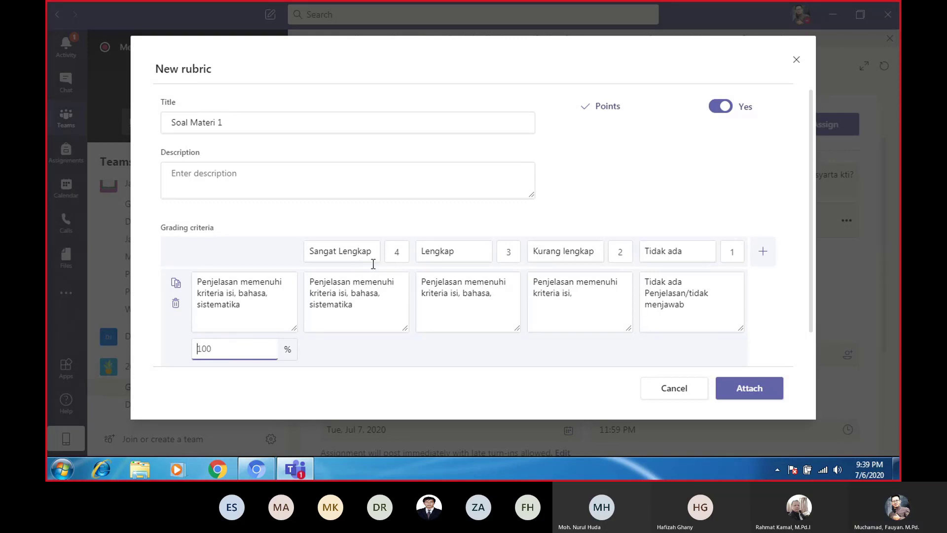
{"action": "left_click", "coordinate": [377, 326]}
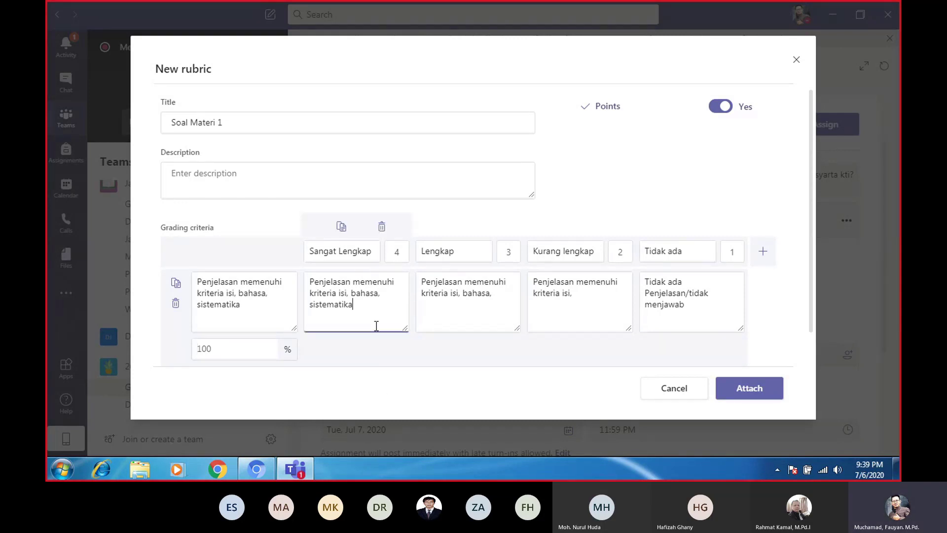
{"action": "left_click", "coordinate": [240, 353]}
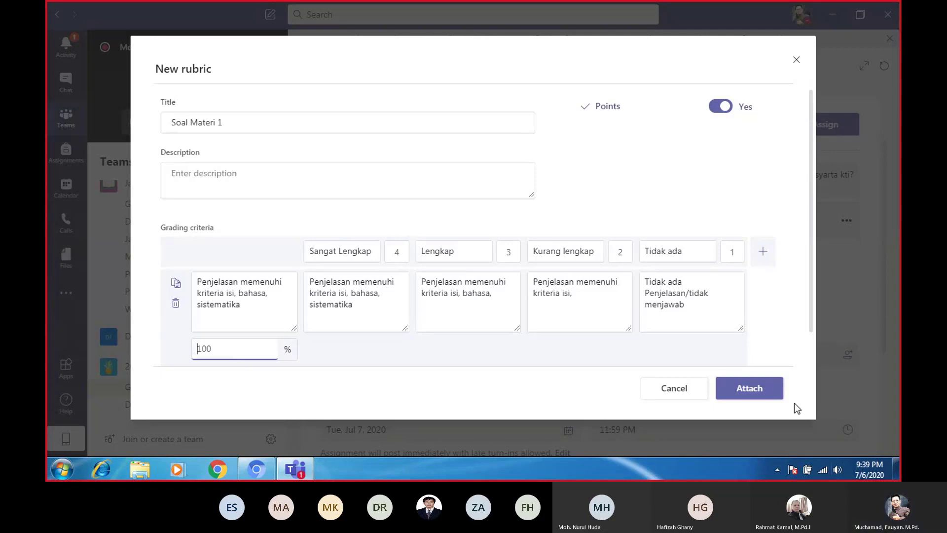
Set the Sangat Lengkap level to 100 points
{"action": "double_click", "coordinate": [407, 253]}
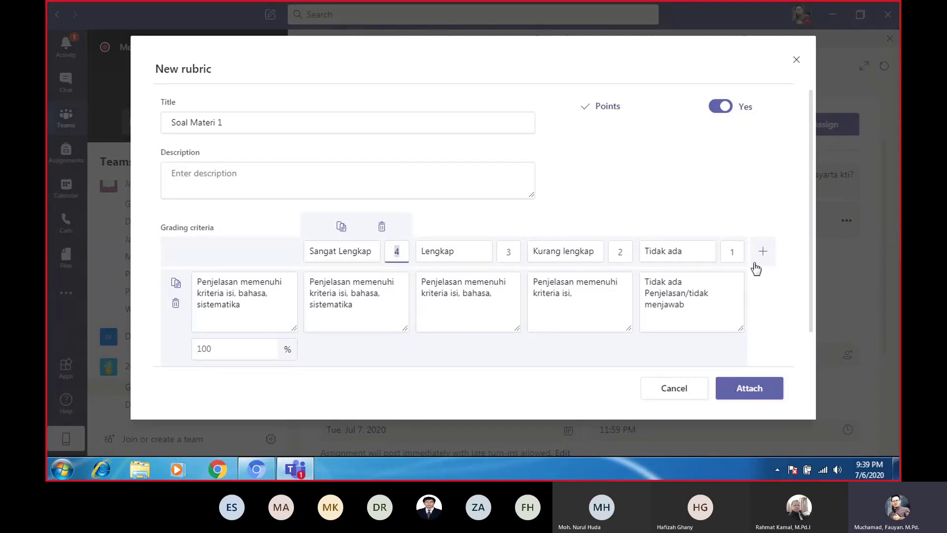
{"action": "left_click", "coordinate": [365, 381]}
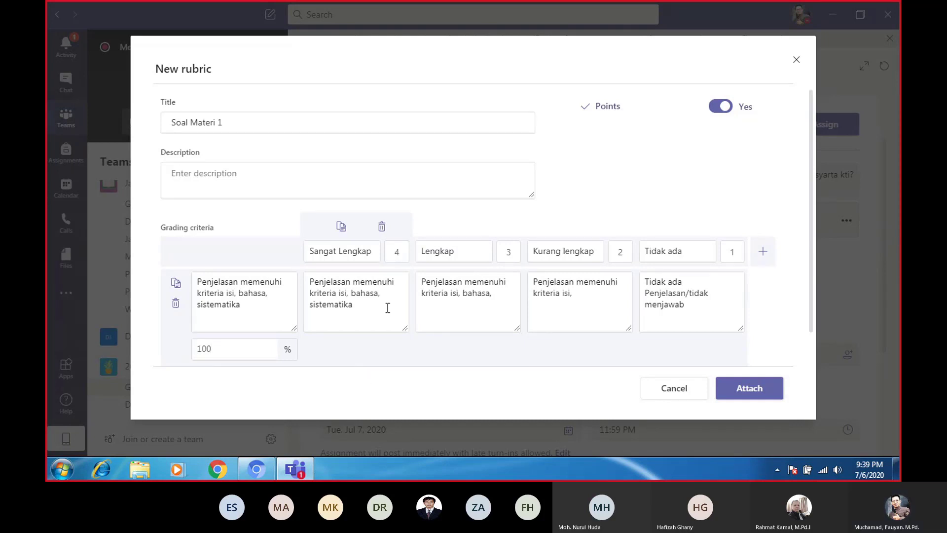
{"action": "left_click", "coordinate": [620, 251]}
{"action": "left_click", "coordinate": [396, 251]}
{"action": "type", "text": "100"}
{"action": "key", "text": "Delete"}
Score Lengkap 75, Kurang lengkap 50 and Tidak ada 0 points, then attach the rubric
{"action": "double_click", "coordinate": [505, 253]}
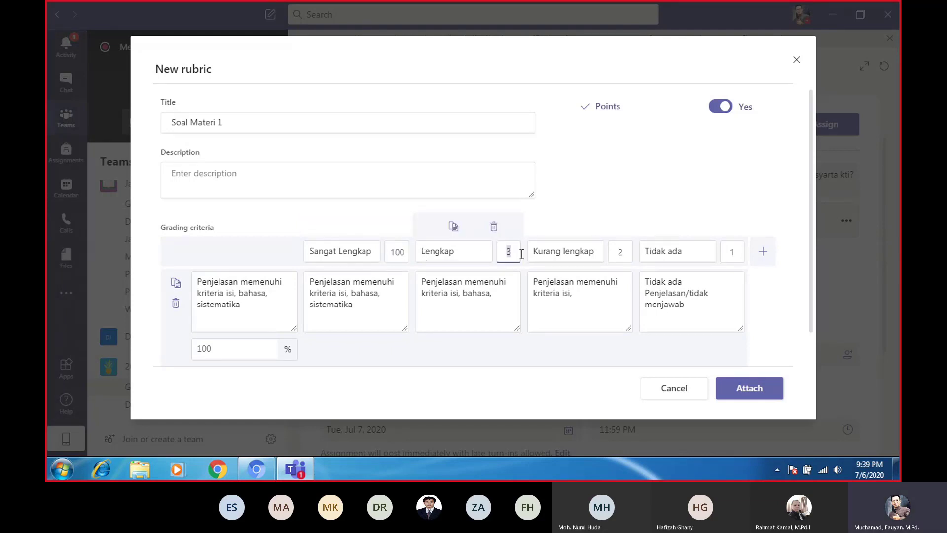
{"action": "type", "text": "75"}
{"action": "double_click", "coordinate": [616, 253]}
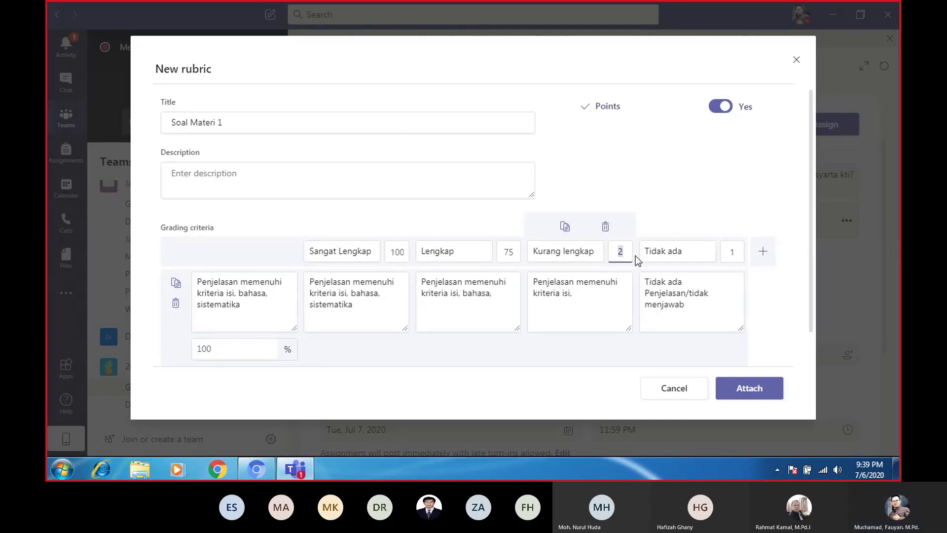
{"action": "type", "text": "50"}
{"action": "double_click", "coordinate": [731, 253]}
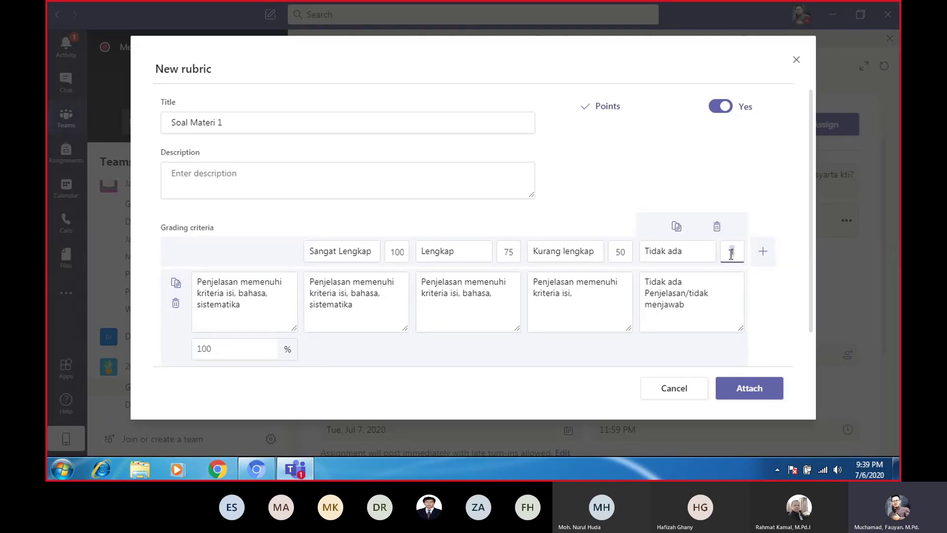
{"action": "type", "text": "0"}
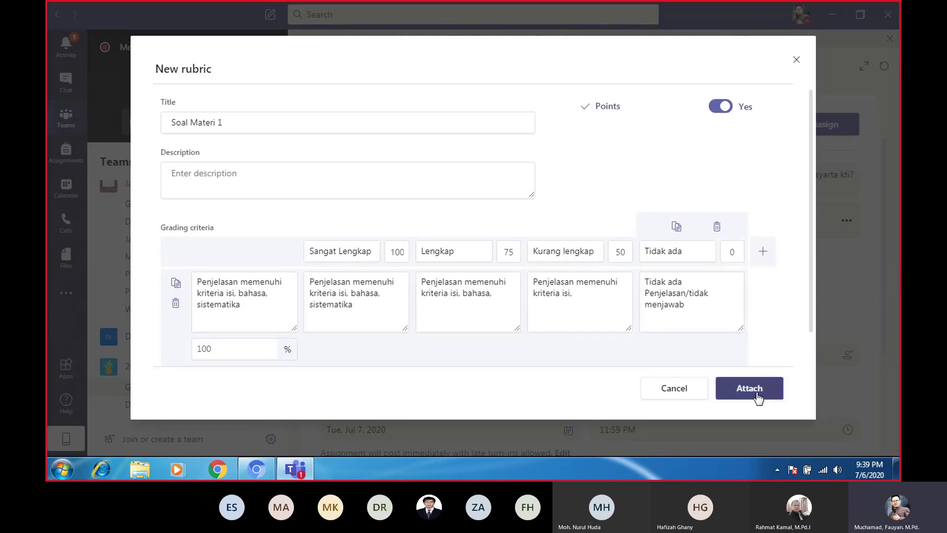
{"action": "left_click", "coordinate": [758, 396]}
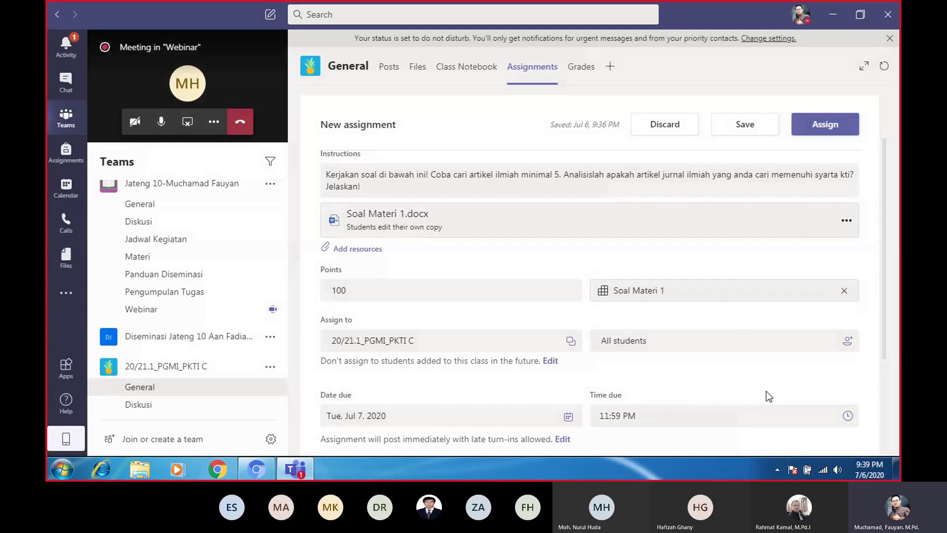
Switch the assignment's notification channel from Diskusi to General
{"action": "scroll", "coordinate": [730, 367], "scroll_direction": "down", "scroll_amount": 3}
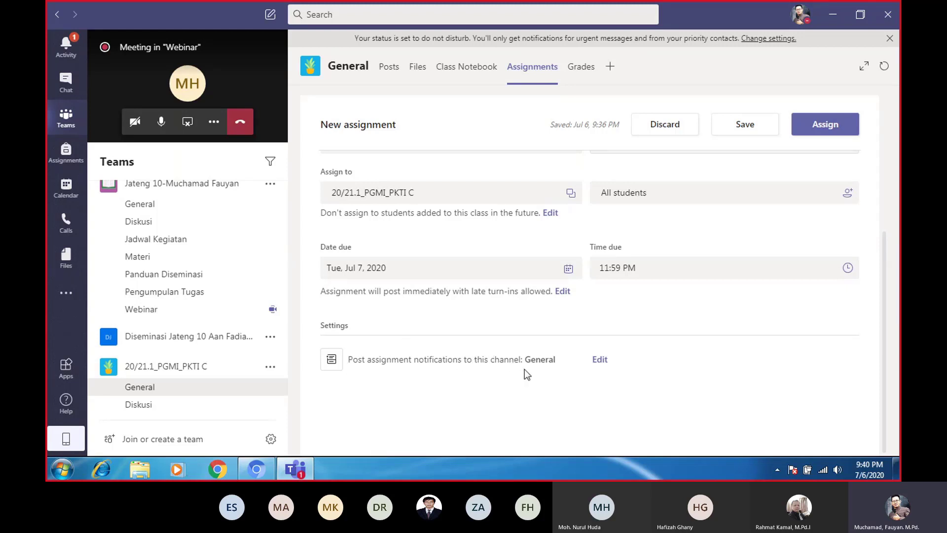
{"action": "left_click", "coordinate": [601, 361]}
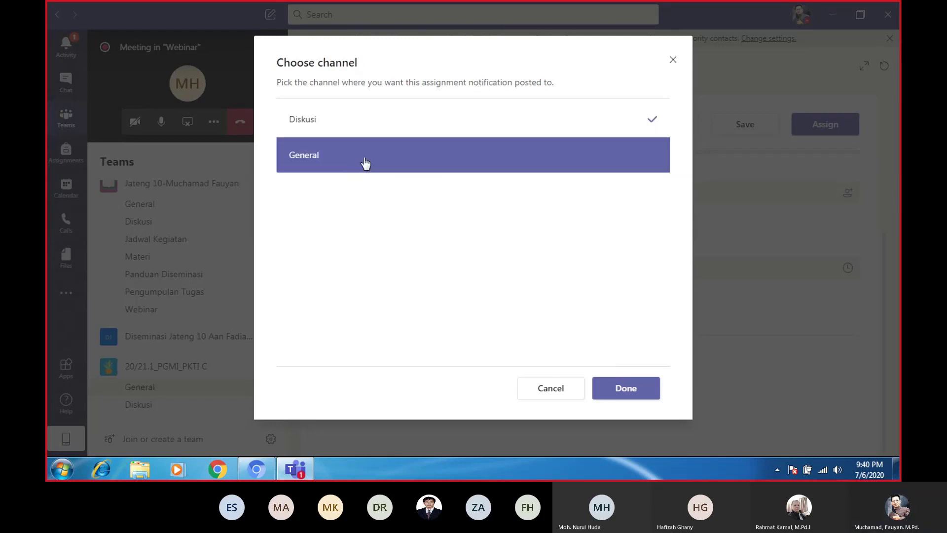
{"action": "left_click", "coordinate": [641, 166]}
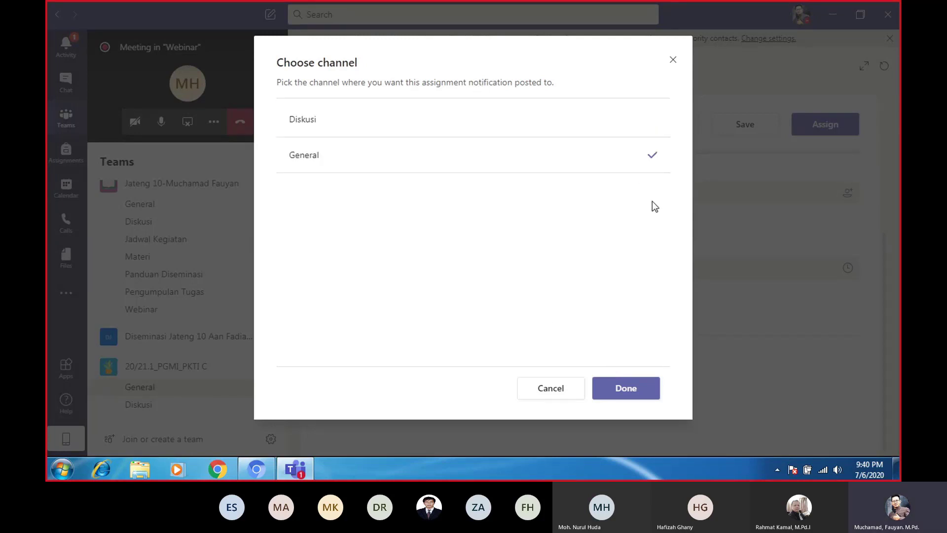
{"action": "left_click", "coordinate": [637, 395]}
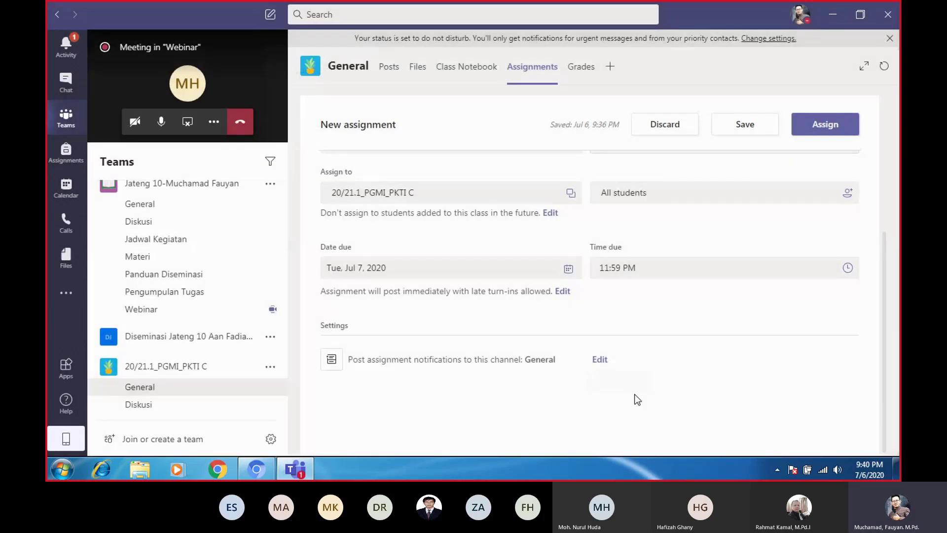
{"action": "scroll", "coordinate": [617, 171], "scroll_direction": "up", "scroll_amount": 4}
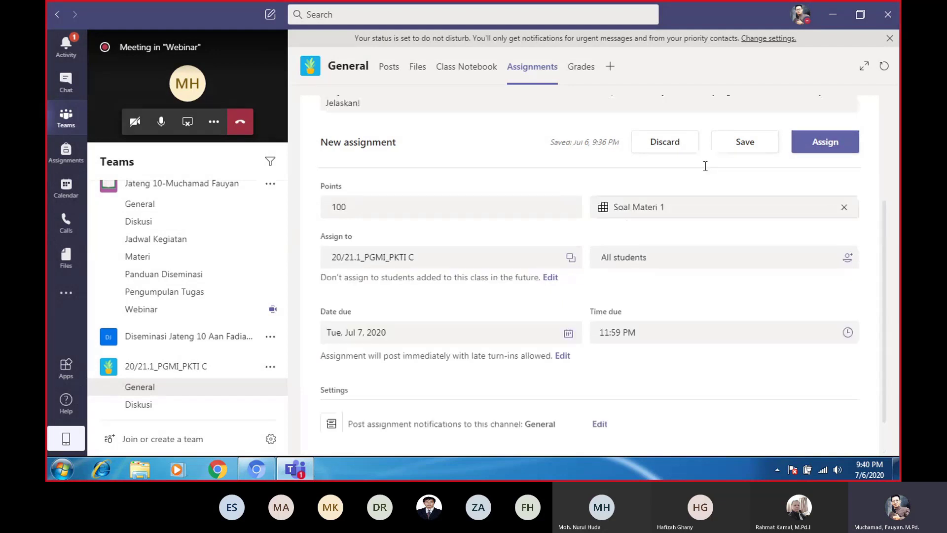
{"action": "scroll", "coordinate": [422, 292], "scroll_direction": "down", "scroll_amount": 4}
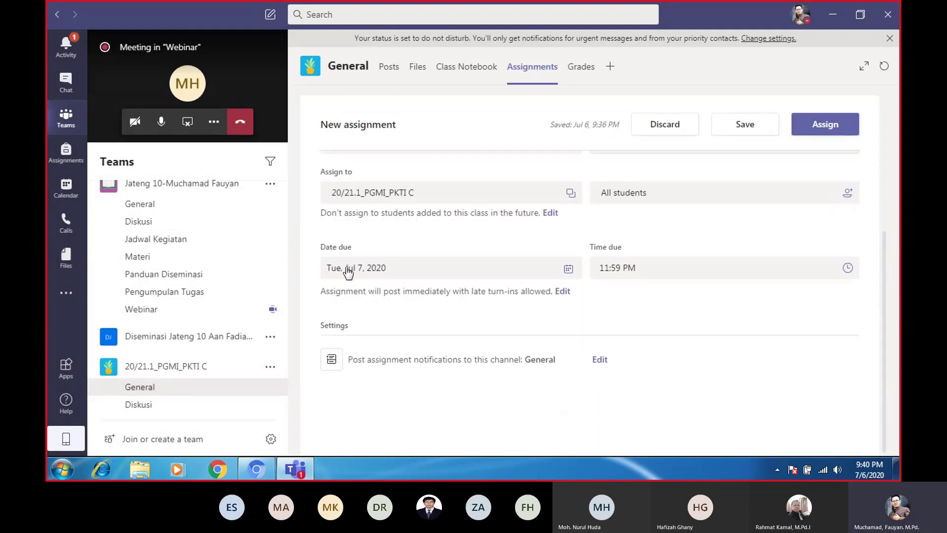
{"action": "left_click", "coordinate": [400, 276]}
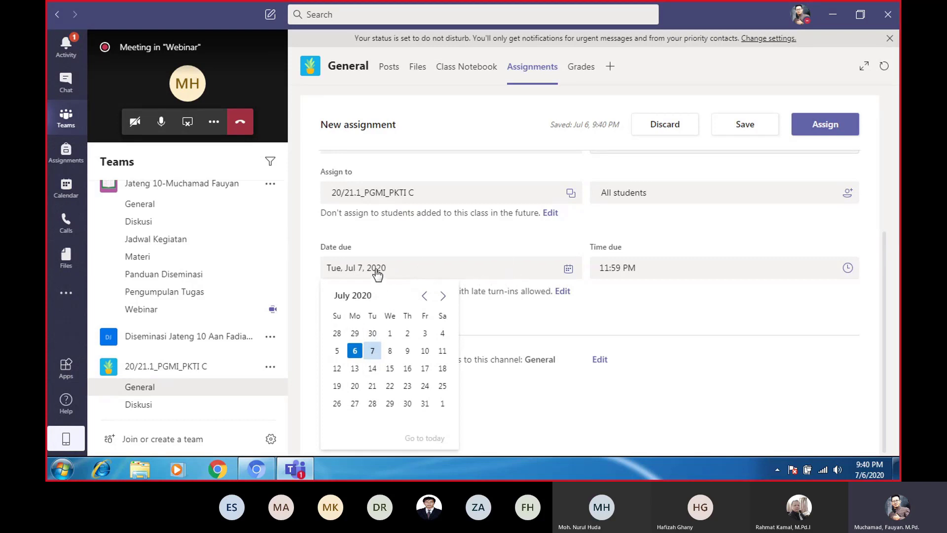
{"action": "left_click", "coordinate": [646, 271]}
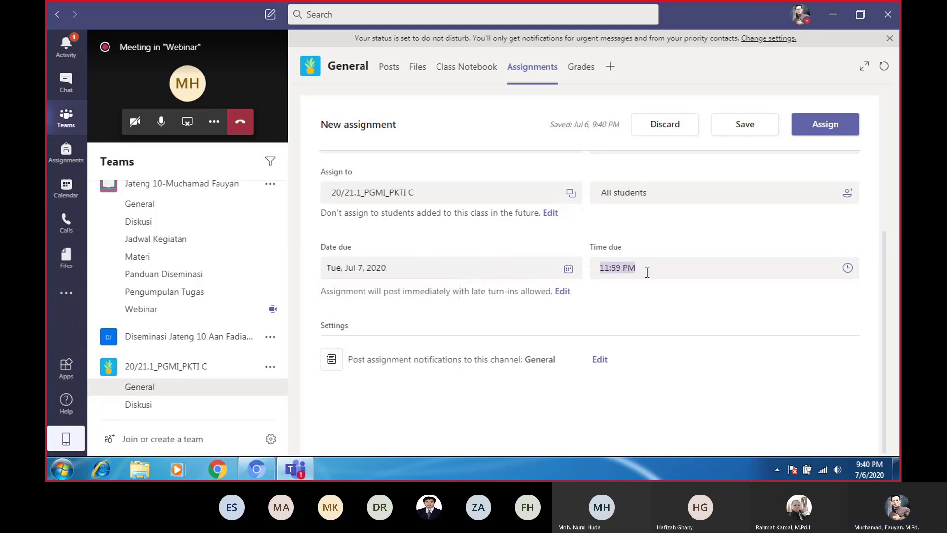
{"action": "left_click", "coordinate": [620, 268]}
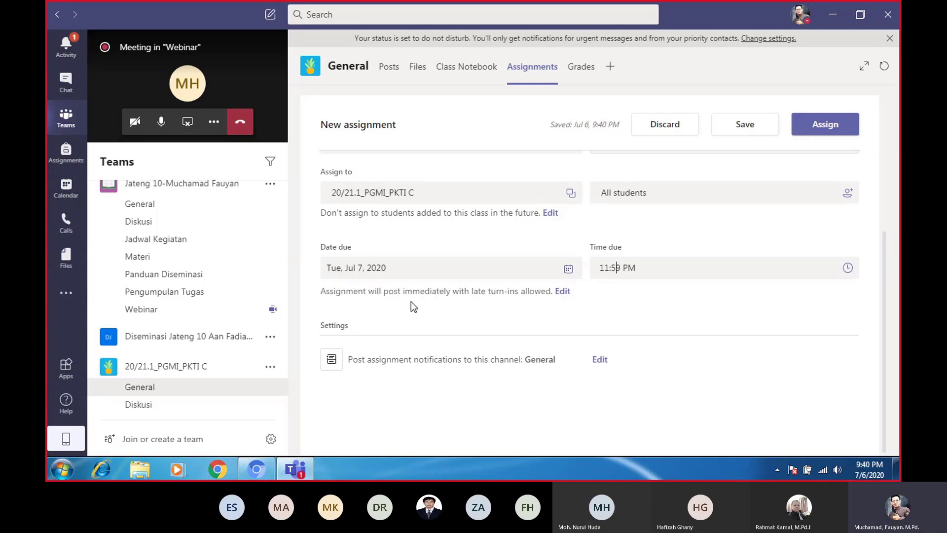
{"action": "left_click", "coordinate": [562, 292]}
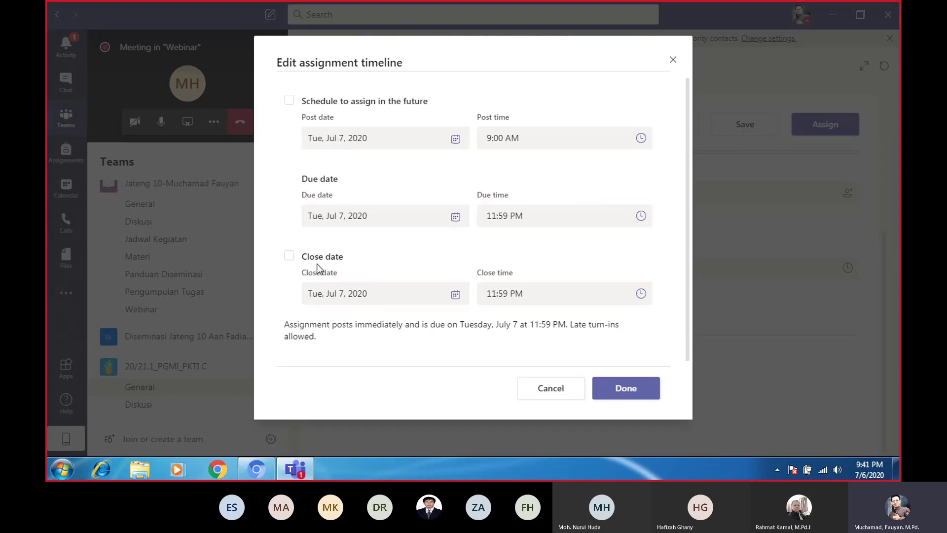
{"action": "left_click", "coordinate": [290, 257]}
{"action": "left_click", "coordinate": [289, 255]}
{"action": "left_click", "coordinate": [289, 257]}
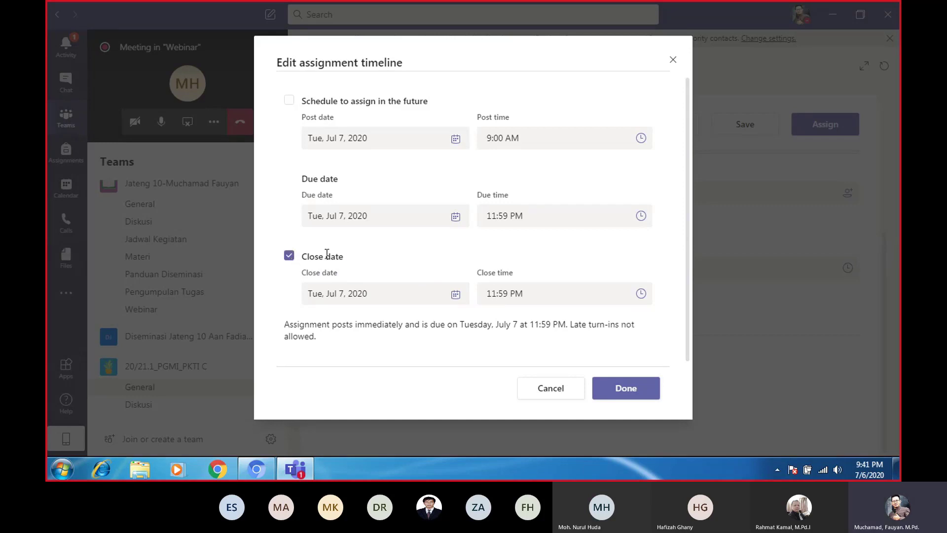
{"action": "left_click", "coordinate": [291, 258]}
{"action": "left_click", "coordinate": [626, 390]}
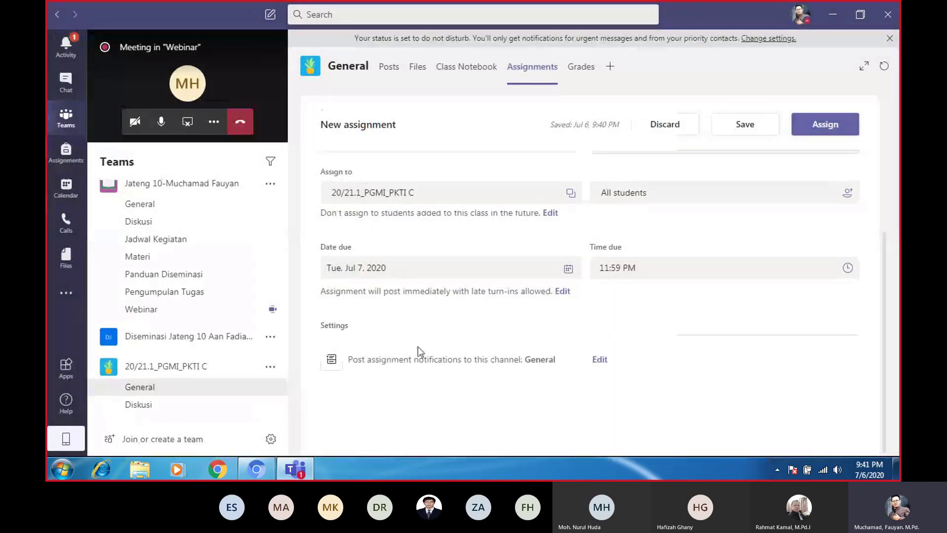
Delete the instructions from 'Coba' to 'Jelaskan!', leaving only 'Kerjakan soal di bawah ini!'
{"action": "scroll", "coordinate": [418, 346], "scroll_direction": "up", "scroll_amount": 5}
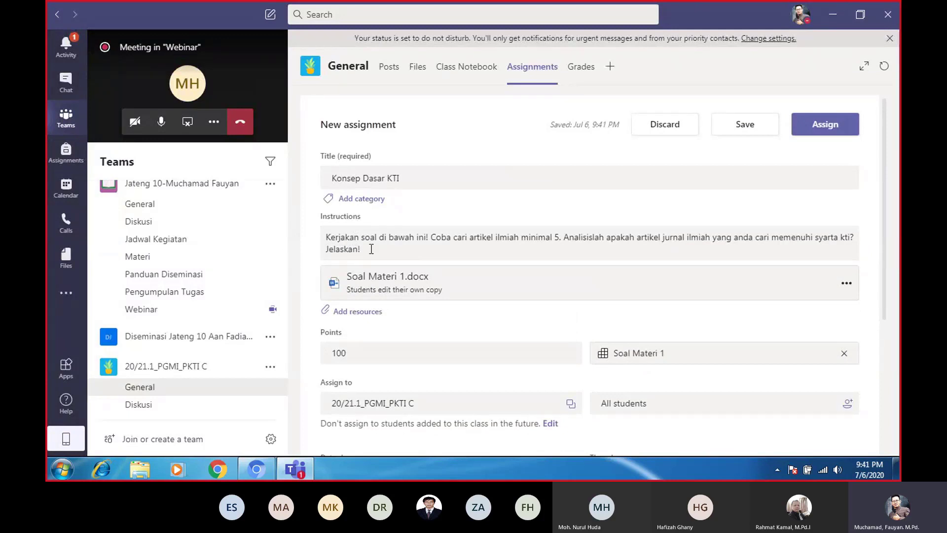
{"action": "left_click_drag", "start_coordinate": [371, 249], "coordinate": [435, 260]}
{"action": "left_click", "coordinate": [425, 286]}
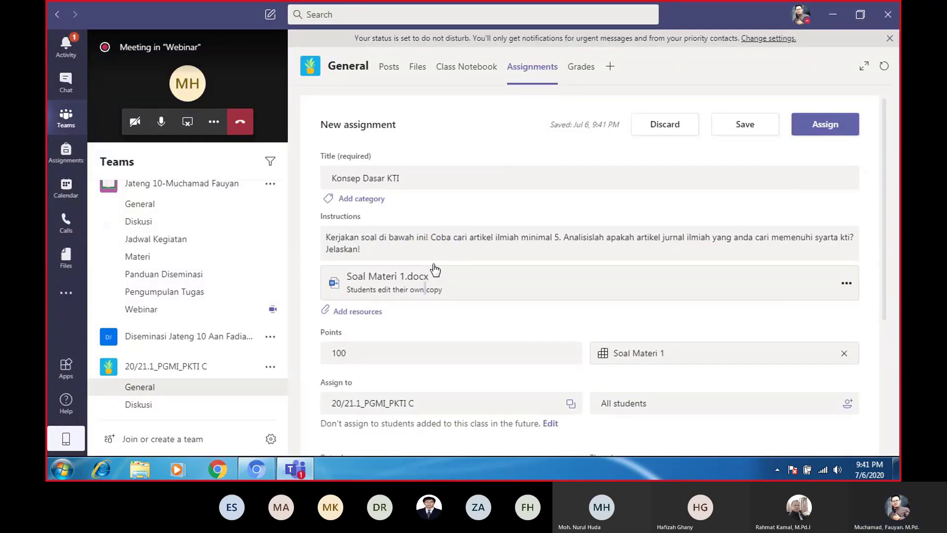
{"action": "left_click_drag", "start_coordinate": [371, 241], "coordinate": [445, 280]}
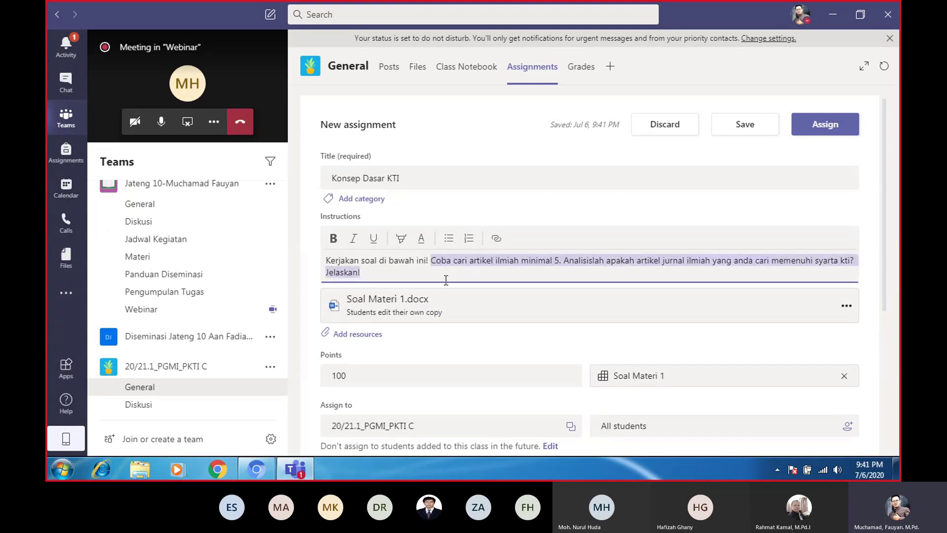
{"action": "key", "text": "BackSpace"}
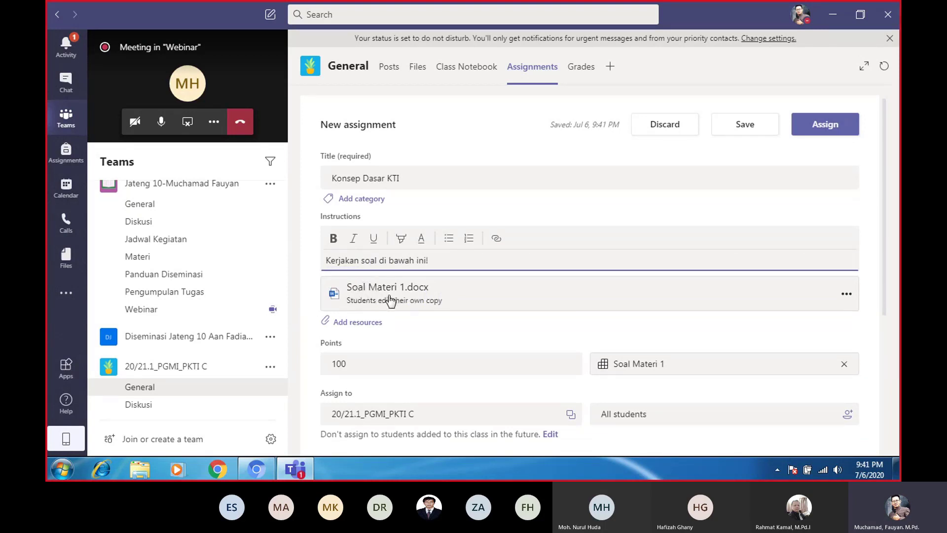
{"action": "scroll", "coordinate": [395, 349], "scroll_direction": "down", "scroll_amount": 3}
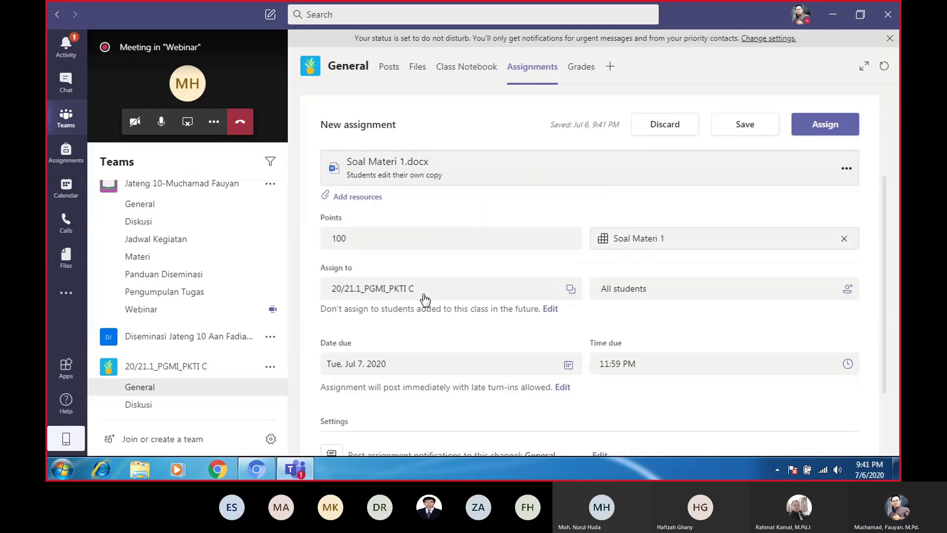
{"action": "scroll", "coordinate": [487, 296], "scroll_direction": "down", "scroll_amount": 1}
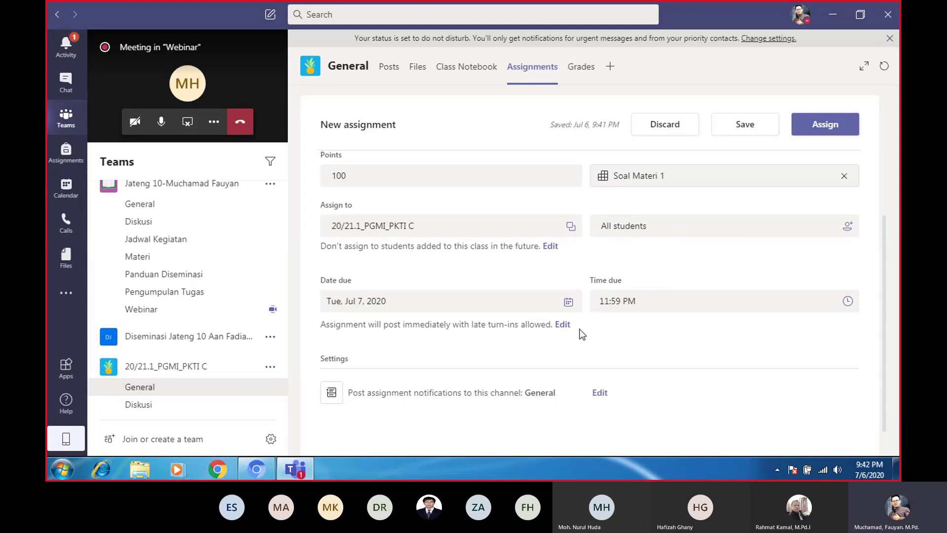
{"action": "scroll", "coordinate": [582, 333], "scroll_direction": "down", "scroll_amount": 1}
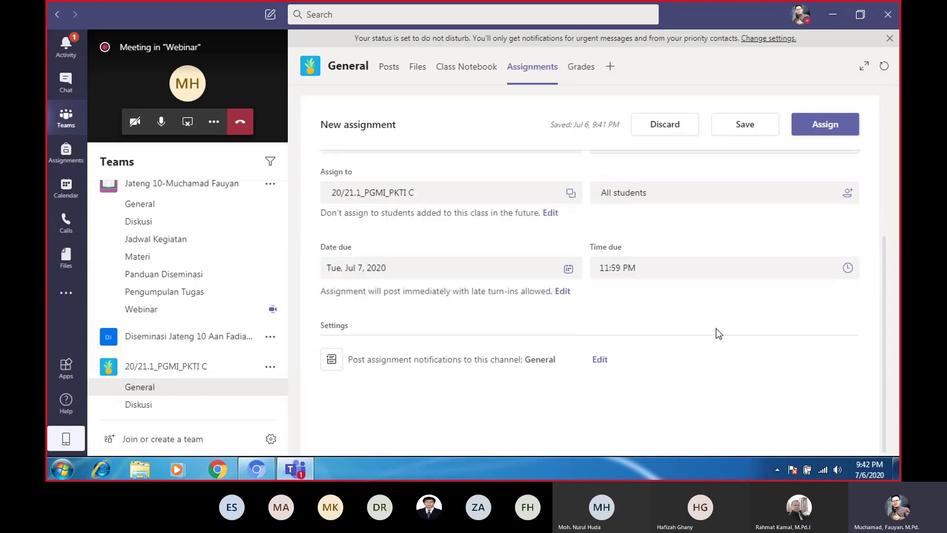
Assign Konsep Dasar KTI and view its card in the General channel's posts
{"action": "left_click", "coordinate": [832, 130]}
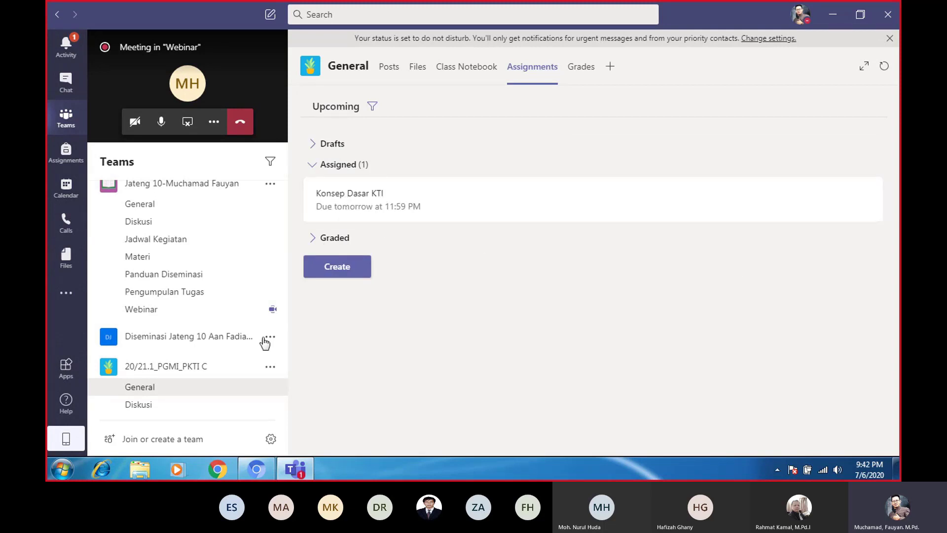
{"action": "left_click", "coordinate": [151, 390]}
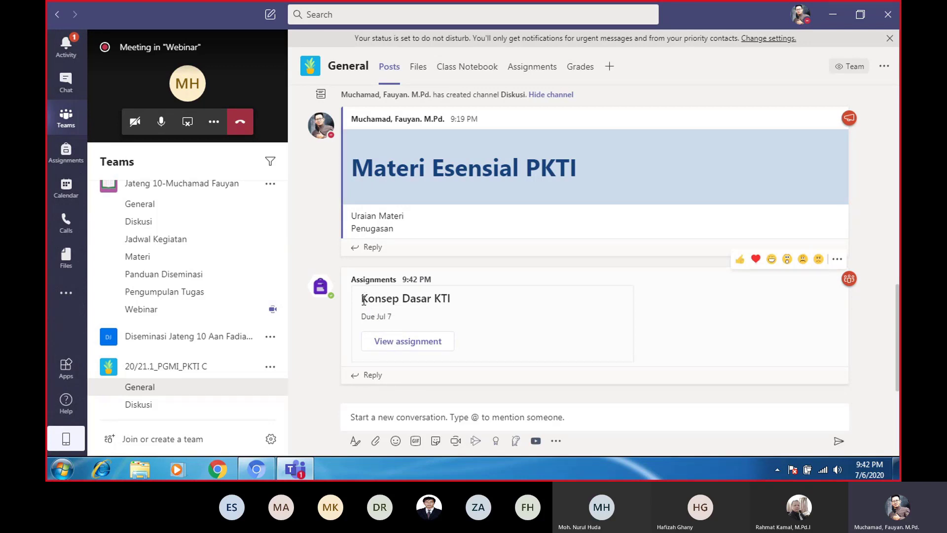
Open the Konsep Dasar KTI assignment's details from its General channel card
{"action": "left_click", "coordinate": [836, 260]}
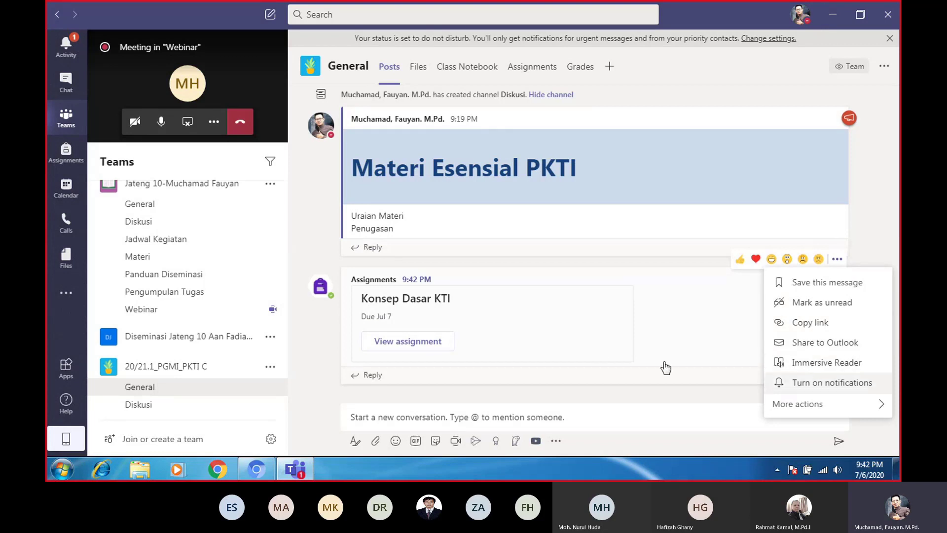
{"action": "left_click", "coordinate": [440, 343]}
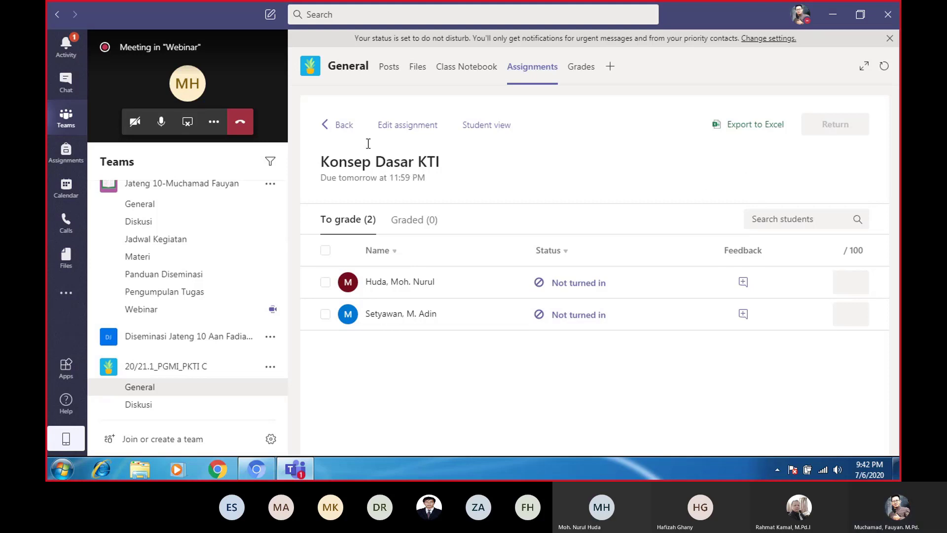
{"action": "left_click", "coordinate": [417, 128]}
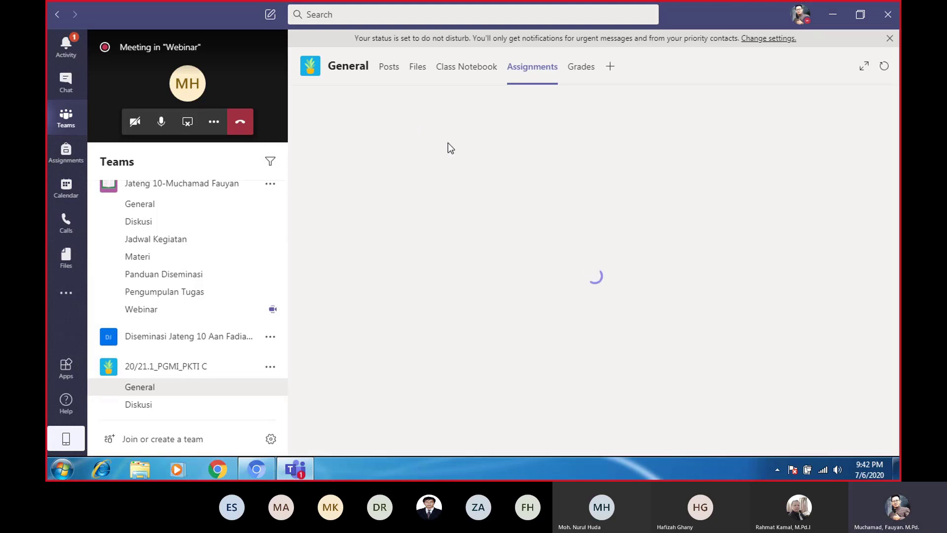
Prefix the title with 'Tugas' to make it Tugas Konsep Dasar KTI, and update
{"action": "left_click", "coordinate": [334, 178]}
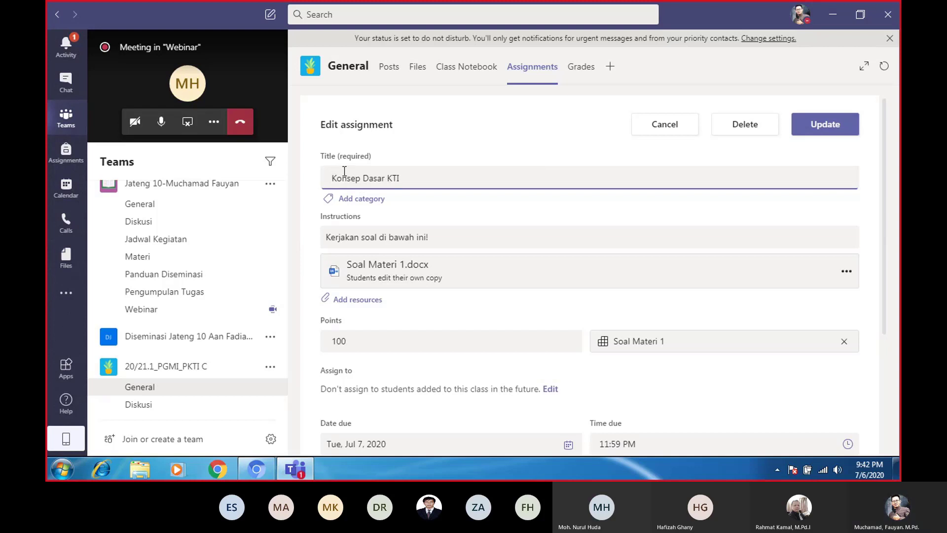
{"action": "type", "text": "Tugas"}
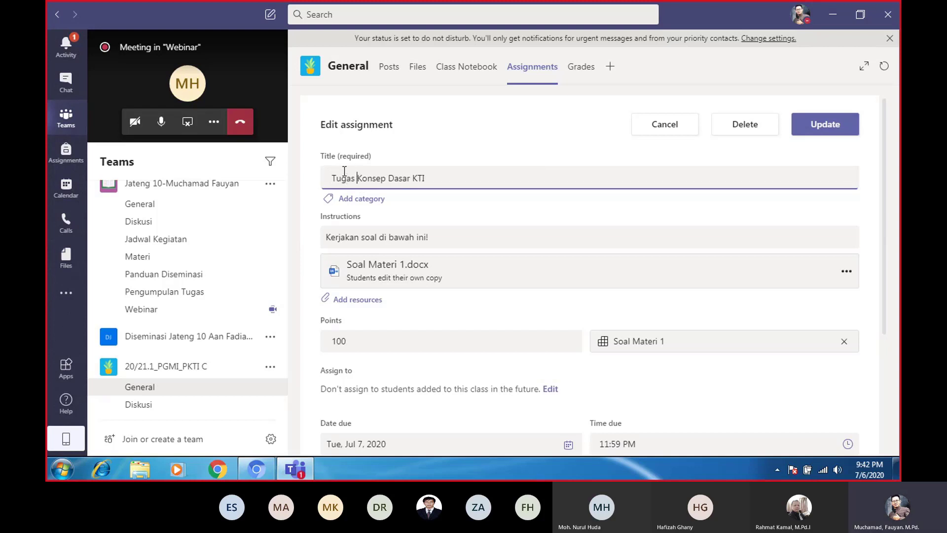
{"action": "left_click", "coordinate": [824, 124]}
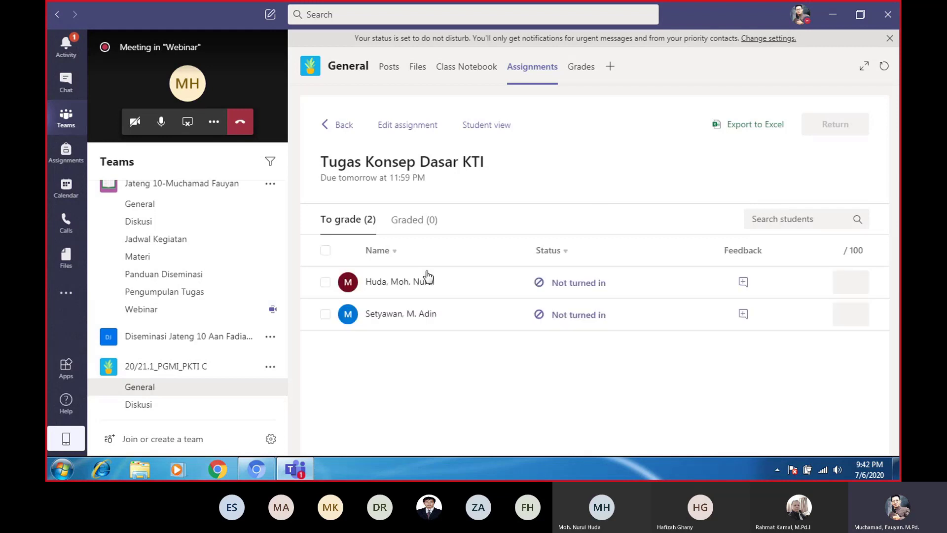
{"action": "left_click", "coordinate": [169, 390]}
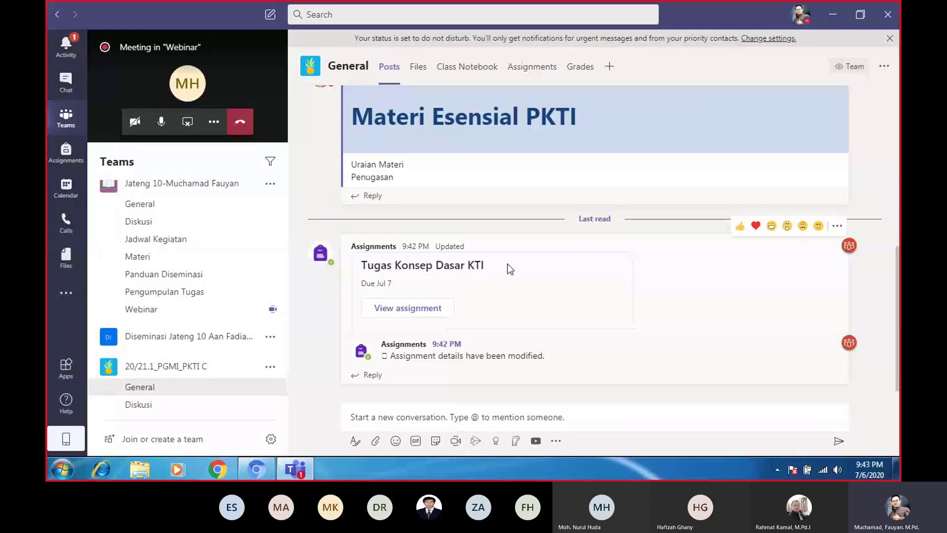
{"action": "left_click", "coordinate": [403, 315]}
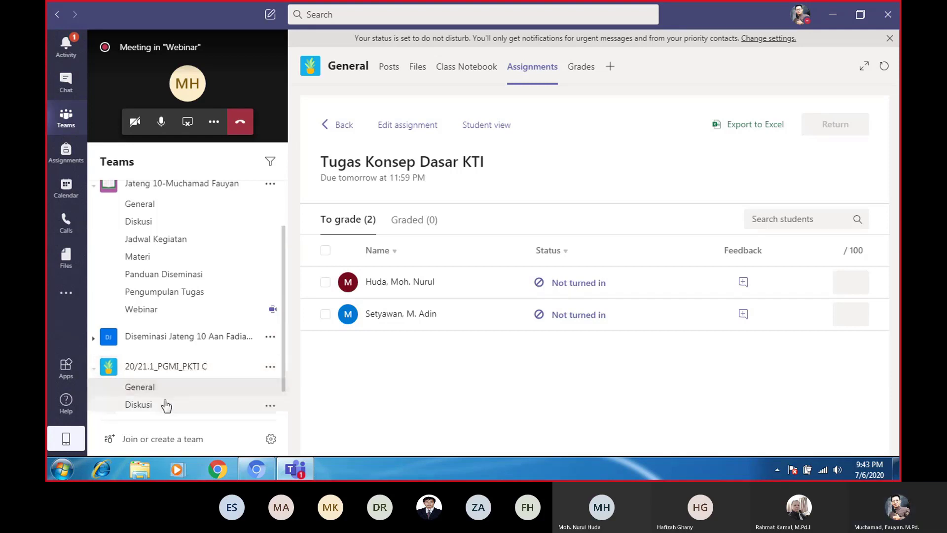
Collapse the 20/21.1_PGMI_PKTI C team's channels and open the profile menu's Presenting options
{"action": "left_click", "coordinate": [161, 365]}
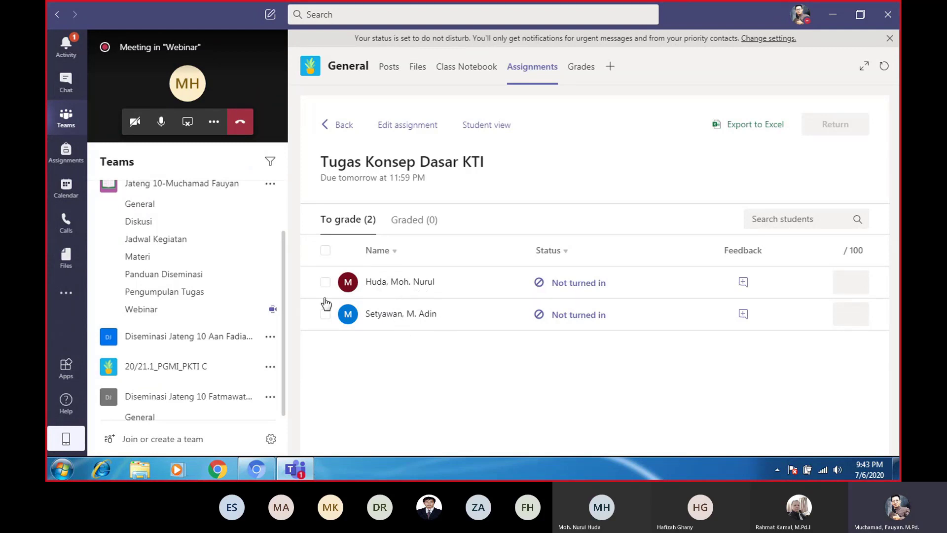
{"action": "scroll", "coordinate": [283, 332], "scroll_direction": "down", "scroll_amount": 1}
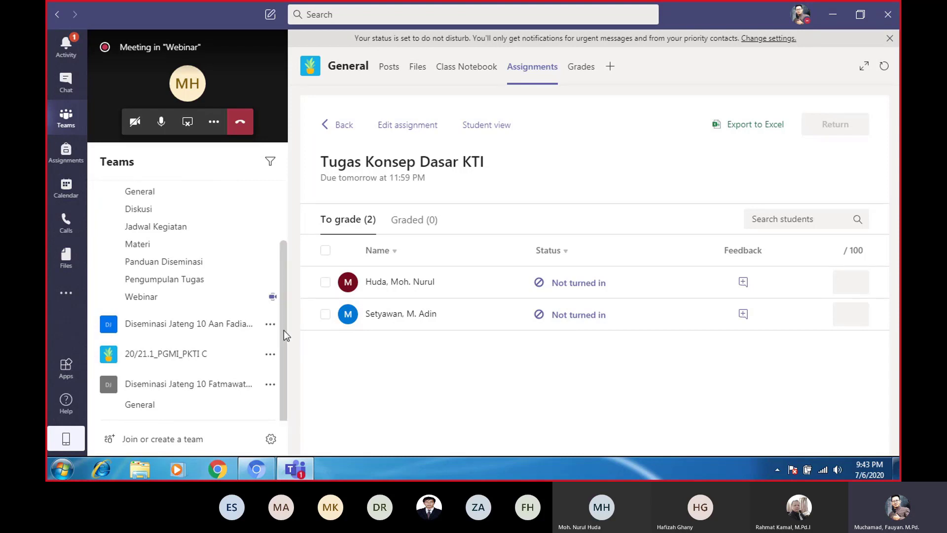
{"action": "scroll", "coordinate": [289, 318], "scroll_direction": "up", "scroll_amount": 3}
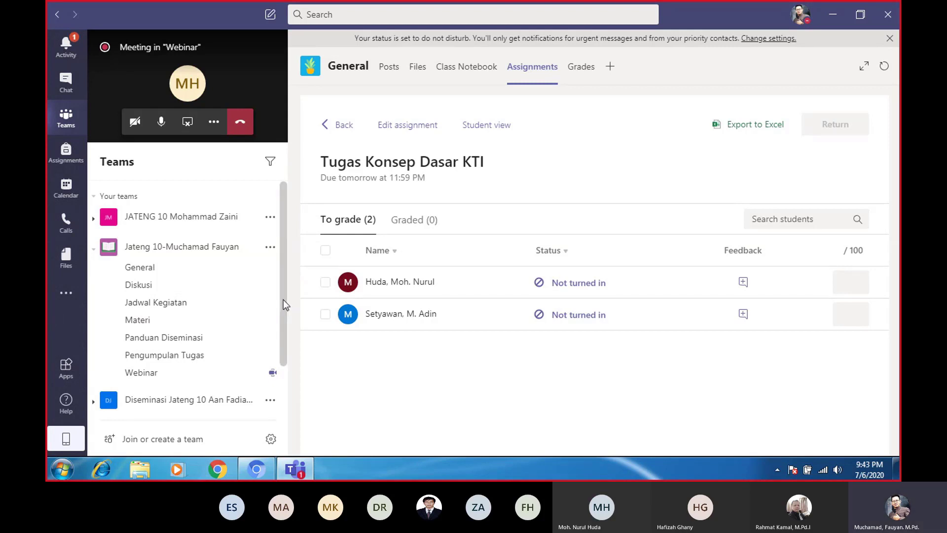
{"action": "left_click_drag", "start_coordinate": [283, 300], "coordinate": [279, 360]}
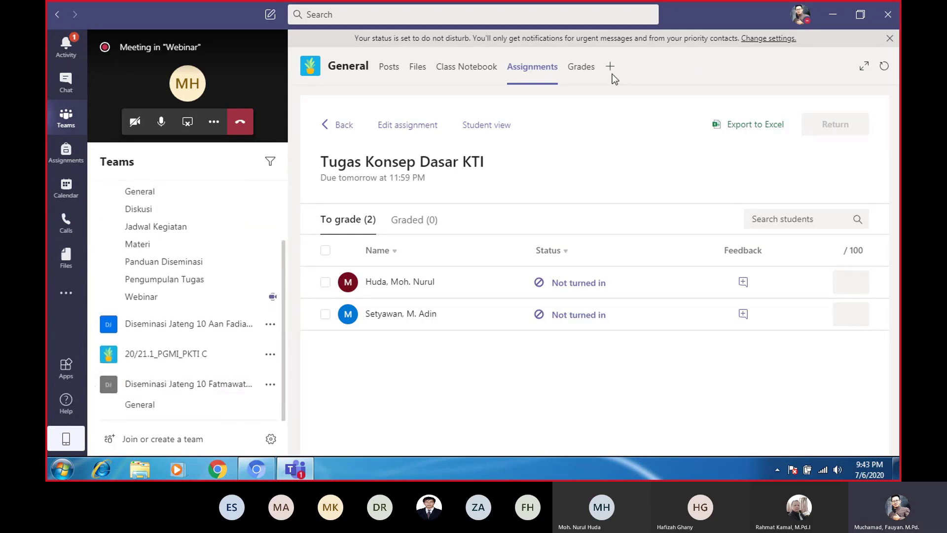
{"action": "left_click", "coordinate": [800, 15]}
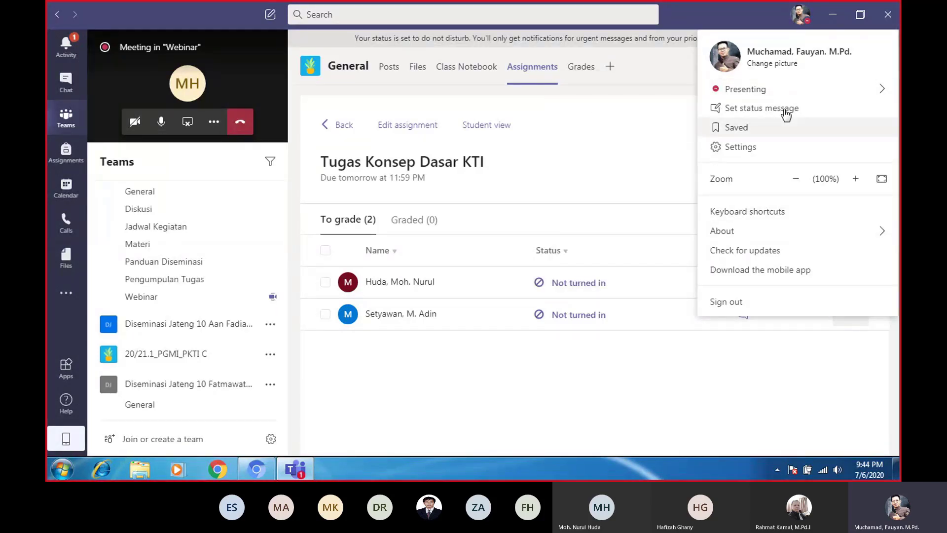
{"action": "mouse_move", "coordinate": [739, 94]}
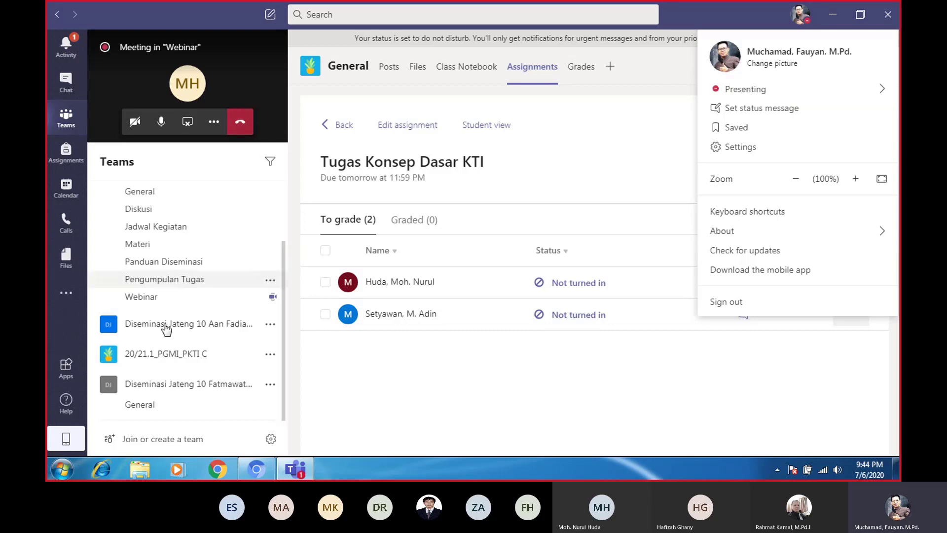
Browse the Materi channel posts, then open the latest Assignments notification from Activity
{"action": "left_click", "coordinate": [144, 250]}
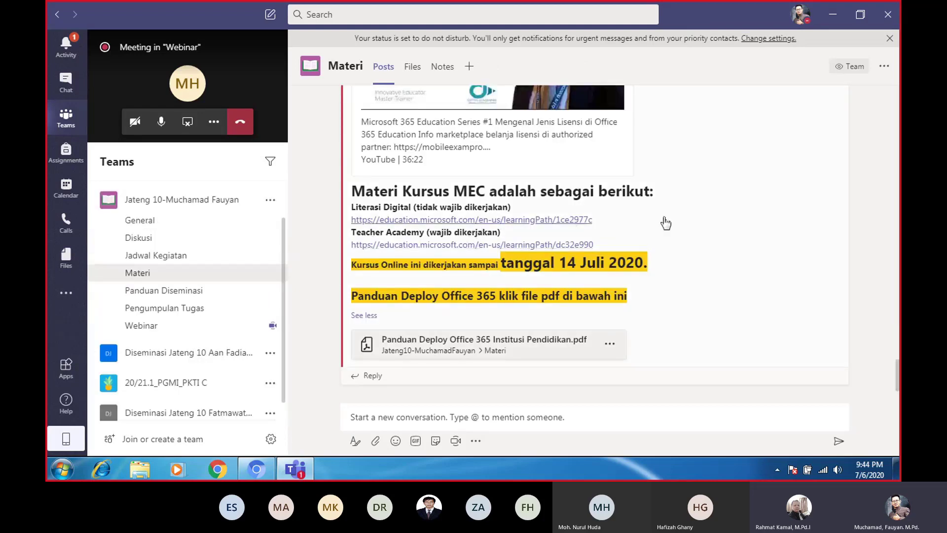
{"action": "scroll", "coordinate": [665, 223], "scroll_direction": "up", "scroll_amount": 15}
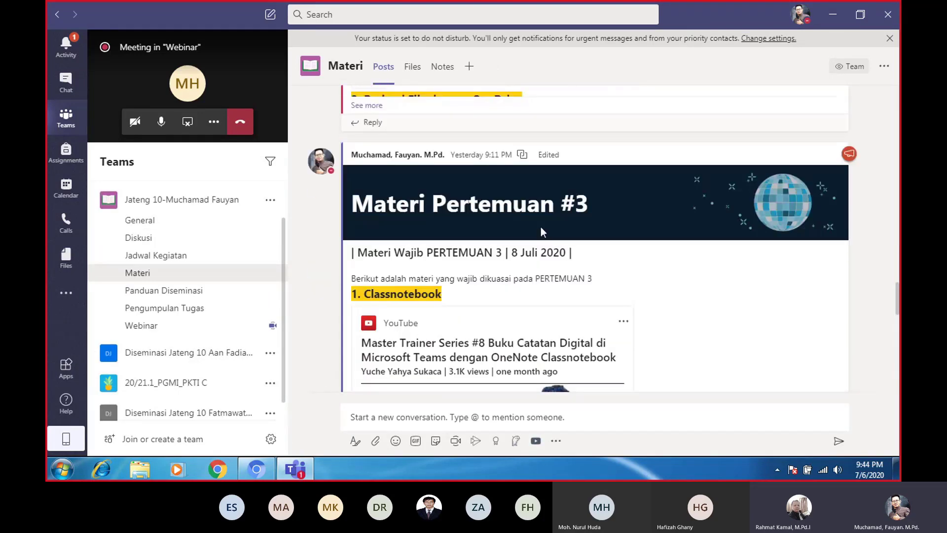
{"action": "scroll", "coordinate": [541, 227], "scroll_direction": "up", "scroll_amount": 15}
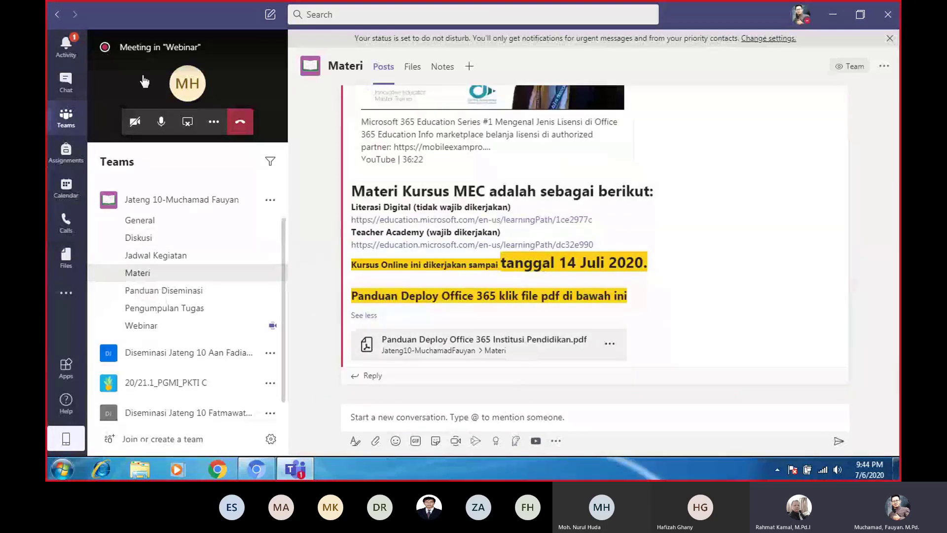
{"action": "left_click", "coordinate": [65, 49]}
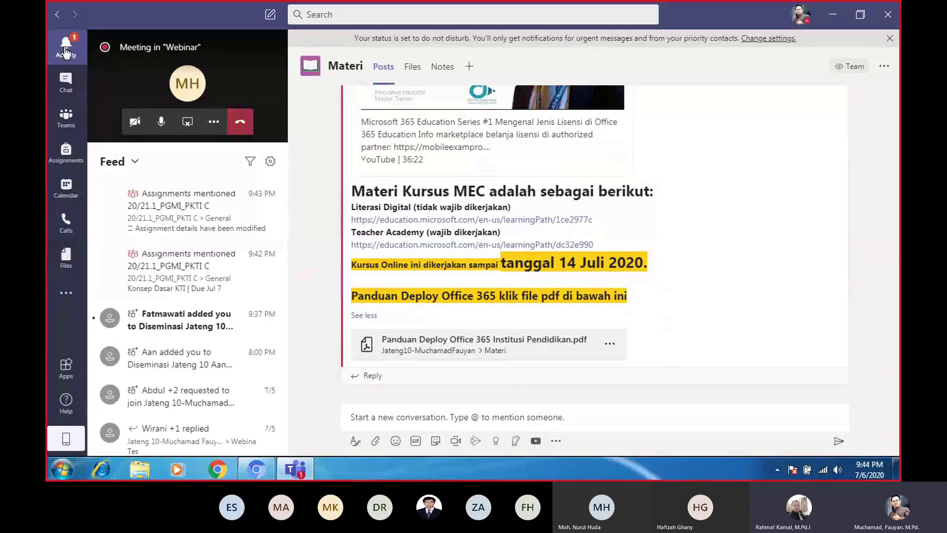
{"action": "left_click", "coordinate": [254, 191]}
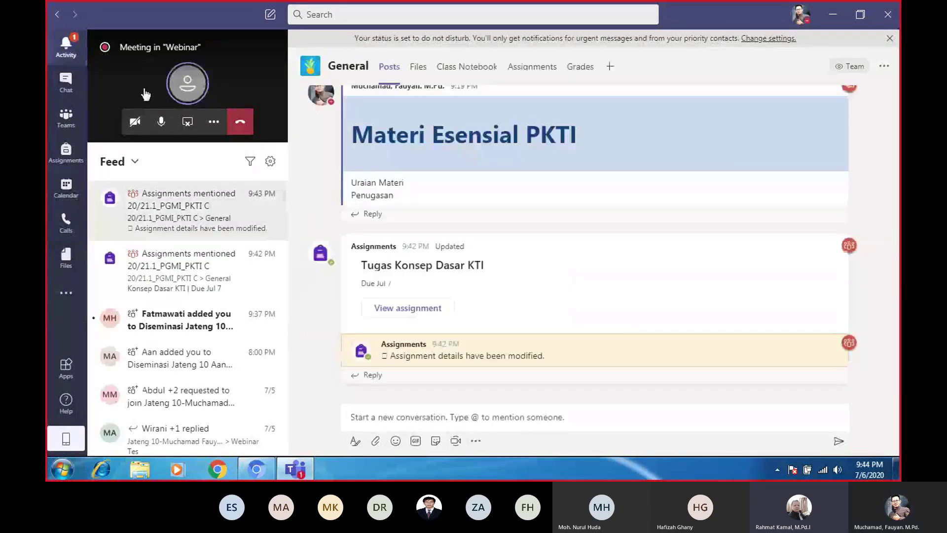
Expand the meeting to full view and show its participant list
{"action": "left_click", "coordinate": [145, 93]}
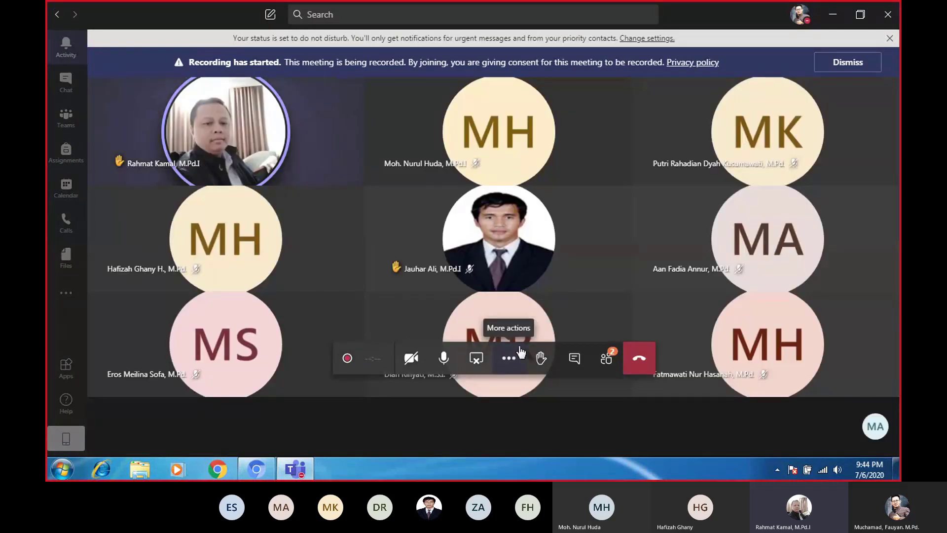
{"action": "left_click", "coordinate": [508, 361]}
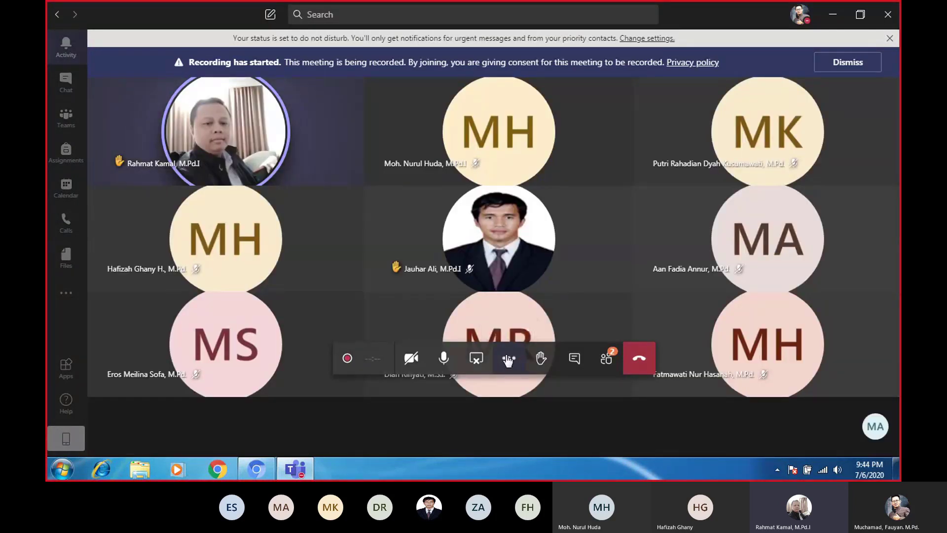
{"action": "left_click", "coordinate": [607, 365]}
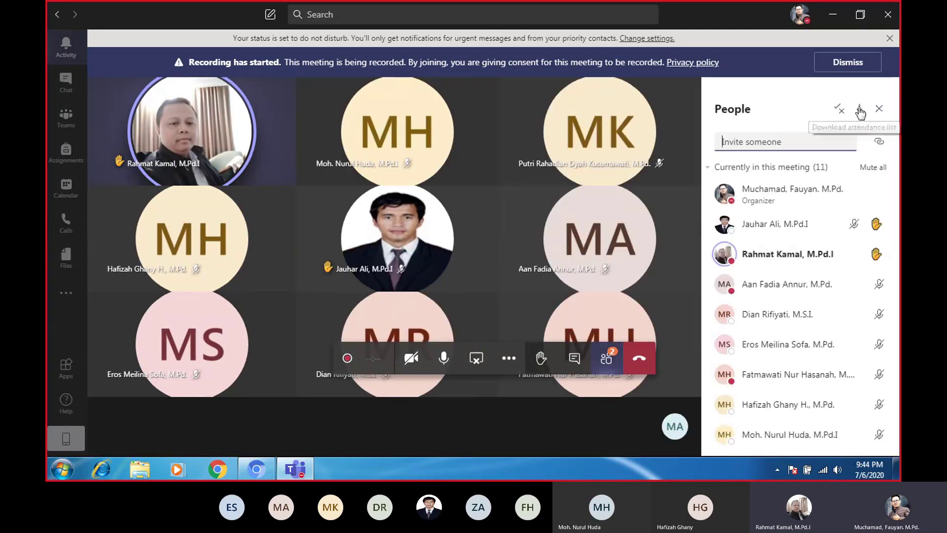
Download the meeting attendance list
{"action": "left_click", "coordinate": [859, 110]}
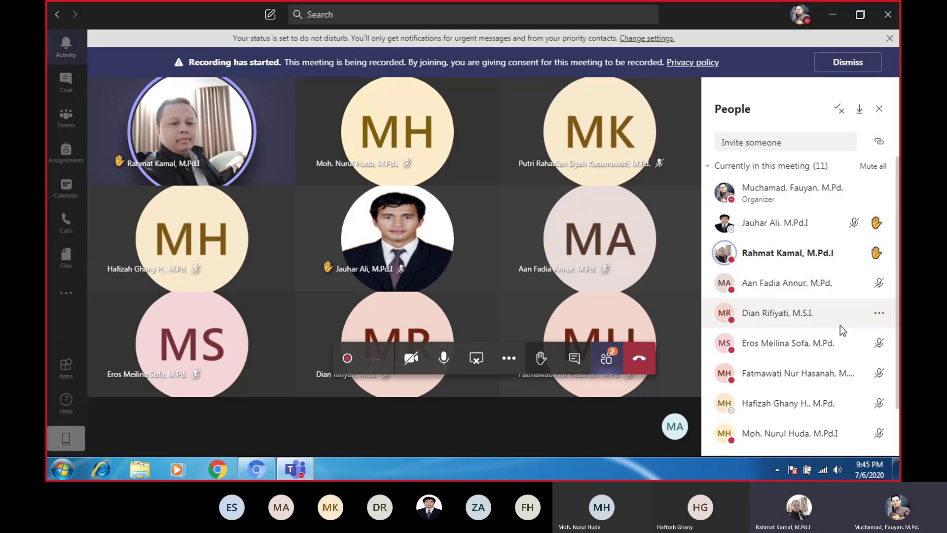
{"action": "scroll", "coordinate": [836, 331], "scroll_direction": "down", "scroll_amount": 3}
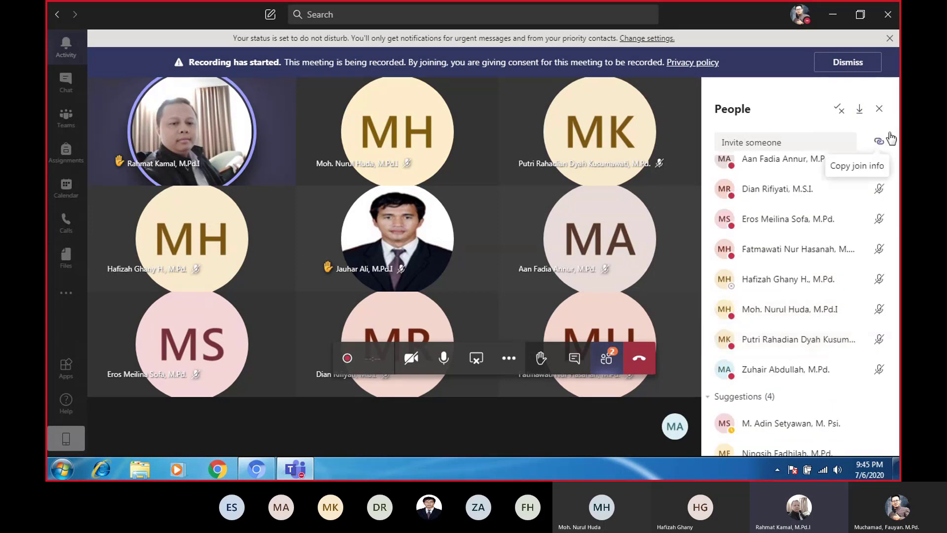
{"action": "left_click", "coordinate": [862, 110]}
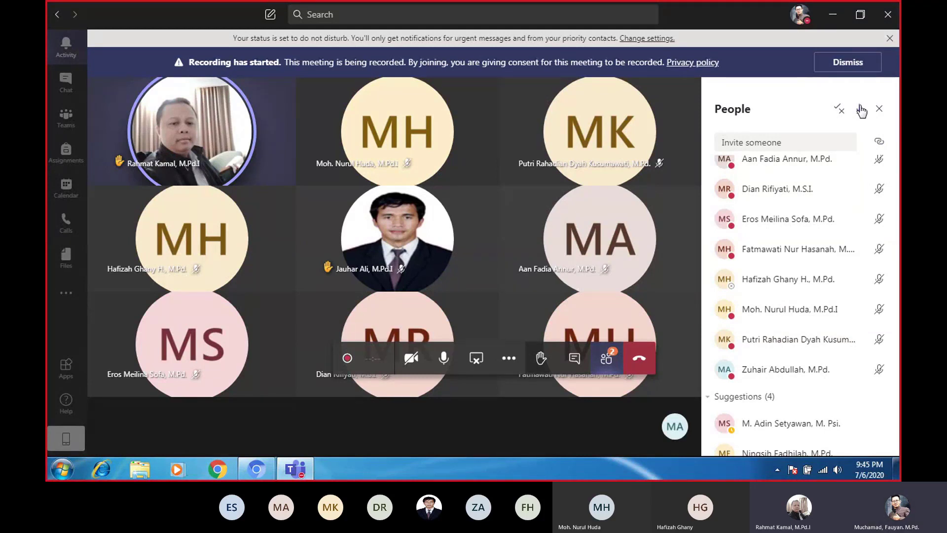
View two participants' profile cards, then close the card
{"action": "left_click", "coordinate": [646, 212]}
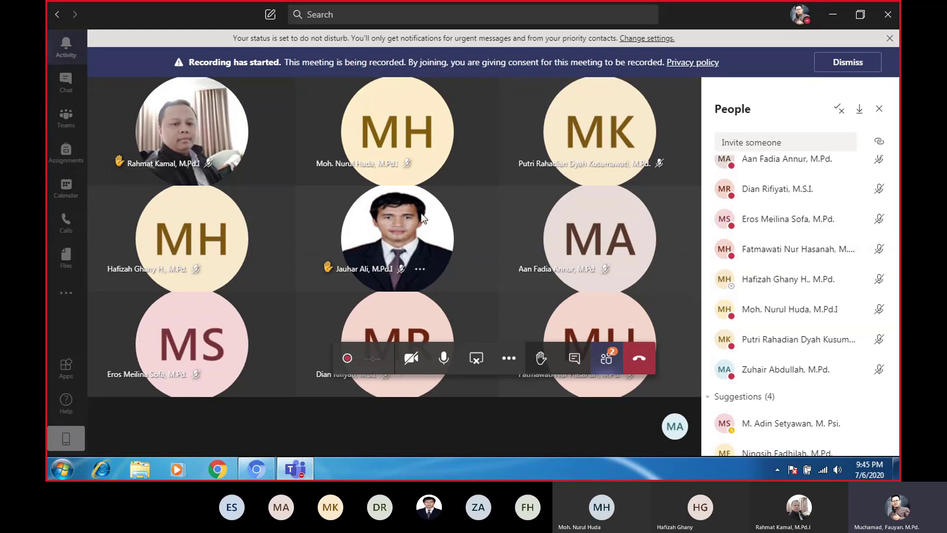
{"action": "mouse_move", "coordinate": [438, 263]}
{"action": "left_click", "coordinate": [152, 139]}
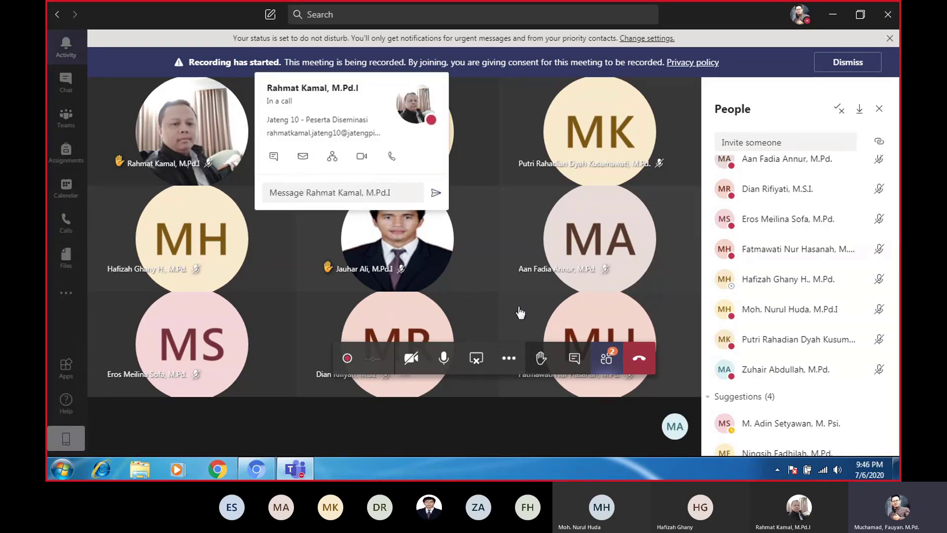
{"action": "left_click", "coordinate": [458, 200]}
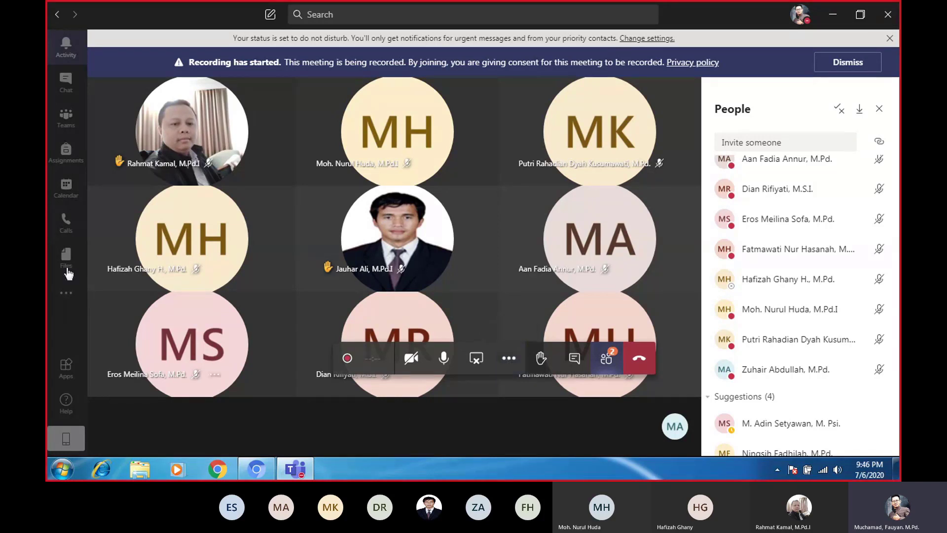
Open the Calendar to the July 2020 work week while the meeting stays minimized
{"action": "left_click", "coordinate": [67, 126]}
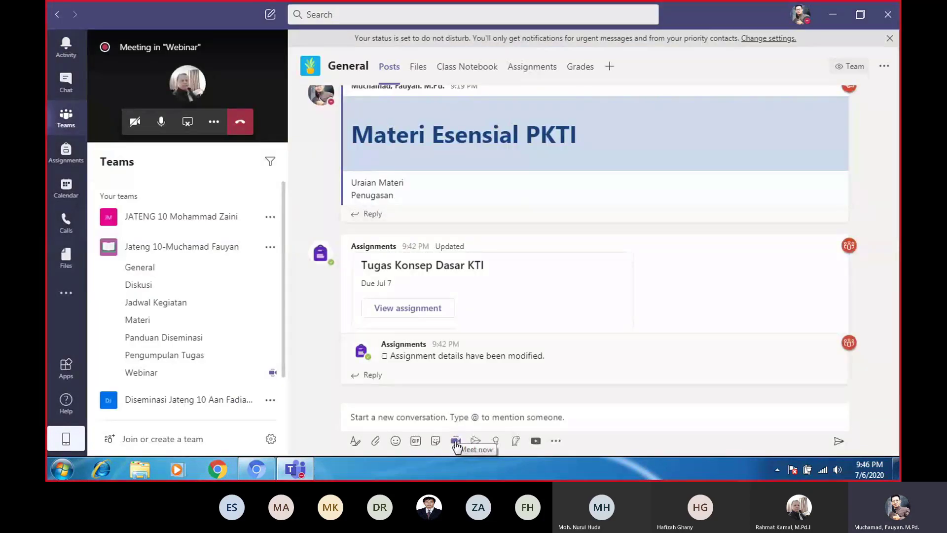
{"action": "left_click", "coordinate": [66, 187]}
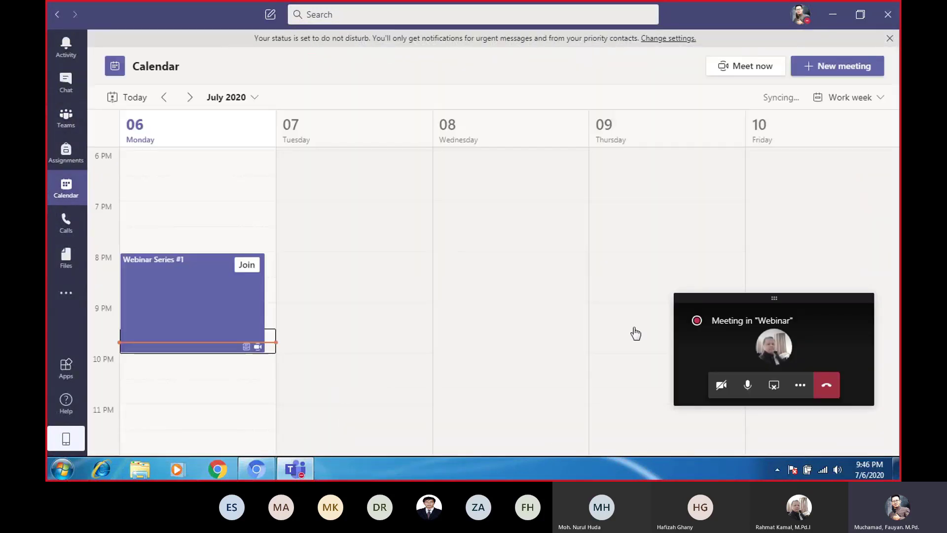
Start a new meeting in the Tuesday, July 7, 9:00 PM slot and move the call mini-window lower right
{"action": "left_click", "coordinate": [322, 318]}
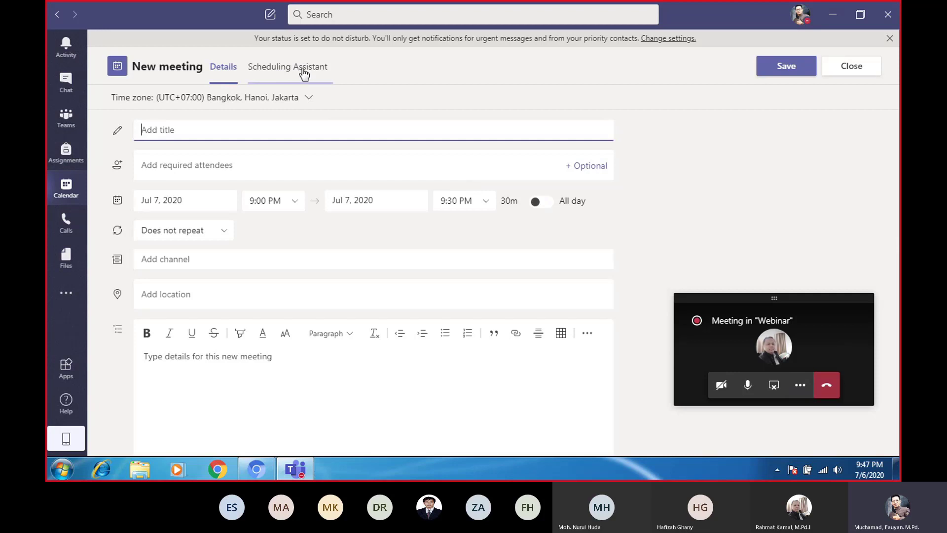
{"action": "scroll", "coordinate": [388, 182], "scroll_direction": "down", "scroll_amount": 1}
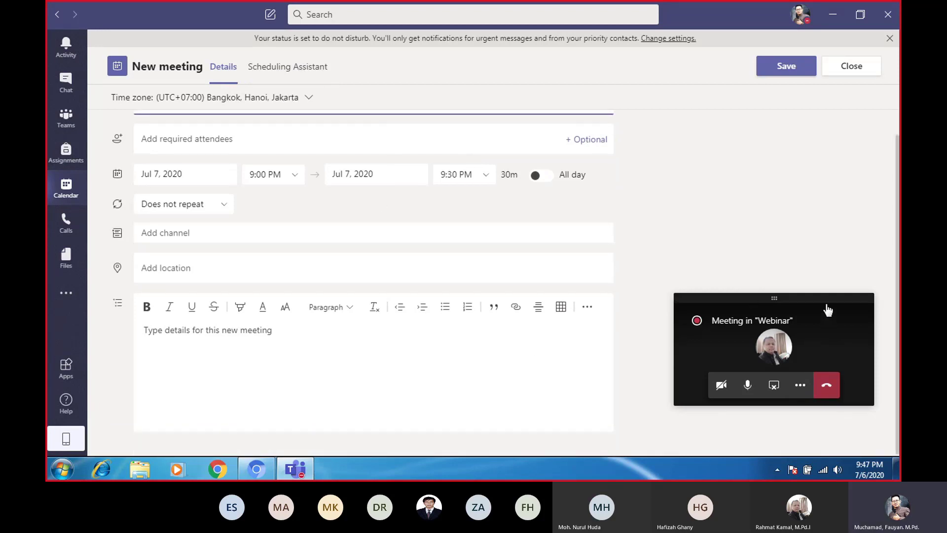
{"action": "left_click_drag", "start_coordinate": [787, 299], "coordinate": [806, 349]}
{"action": "scroll", "coordinate": [725, 261], "scroll_direction": "up", "scroll_amount": 1}
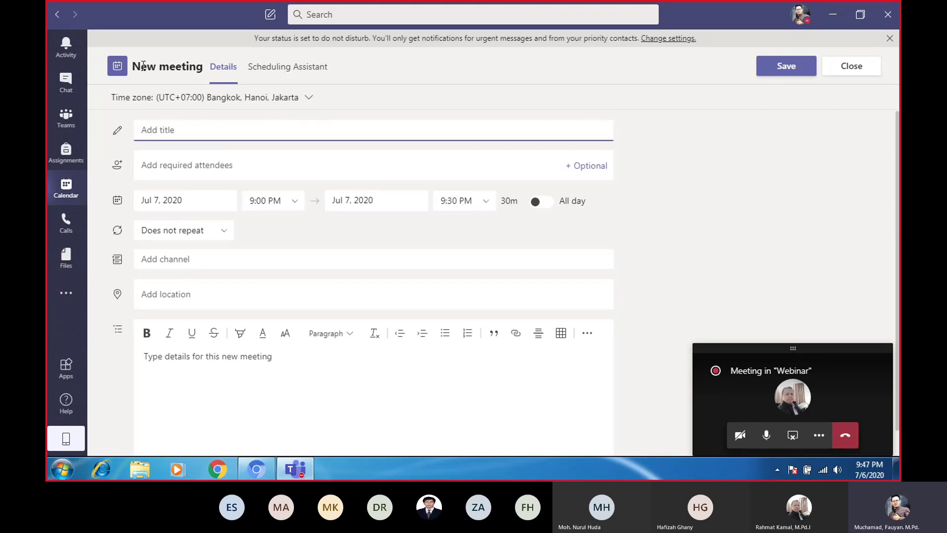
Check attendee availability in the Scheduling Assistant, then return to the meeting Details form
{"action": "left_click", "coordinate": [116, 69]}
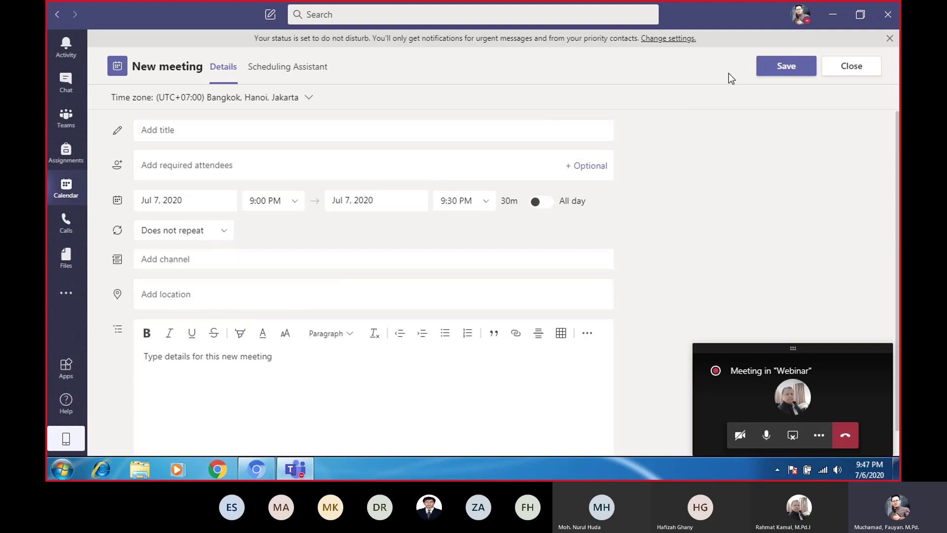
{"action": "left_click", "coordinate": [283, 74]}
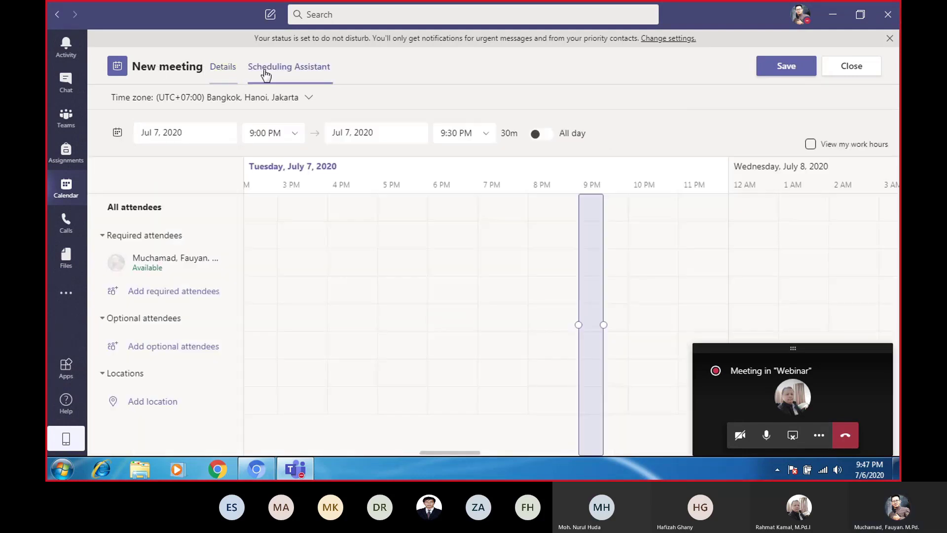
{"action": "left_click", "coordinate": [221, 70]}
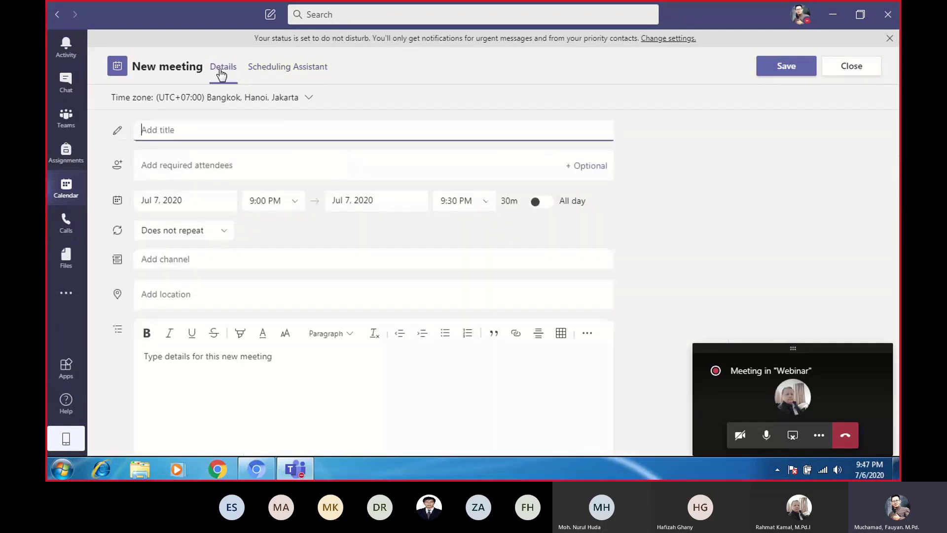
Discard the unsaved meeting draft and look through the New meeting dropdown's meeting types, including Live event
{"action": "left_click", "coordinate": [848, 74]}
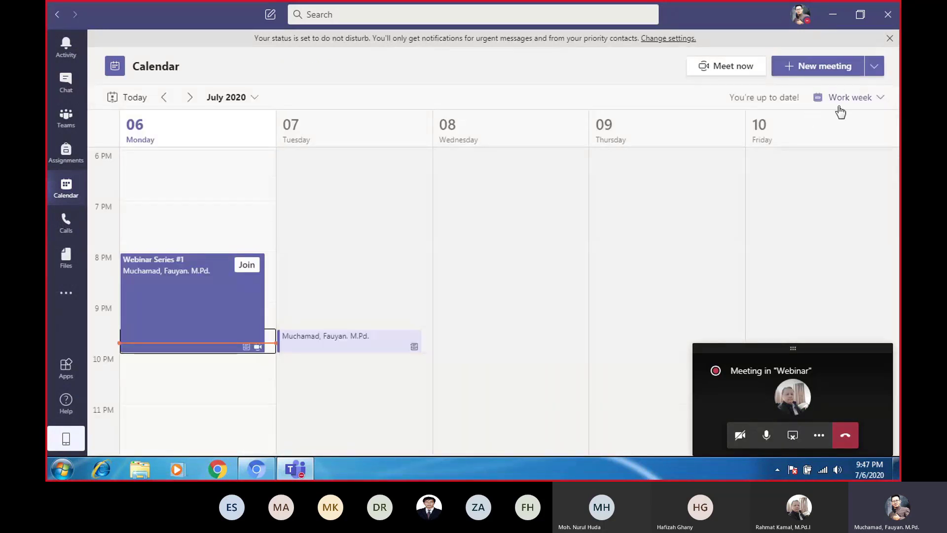
{"action": "left_click", "coordinate": [873, 74]}
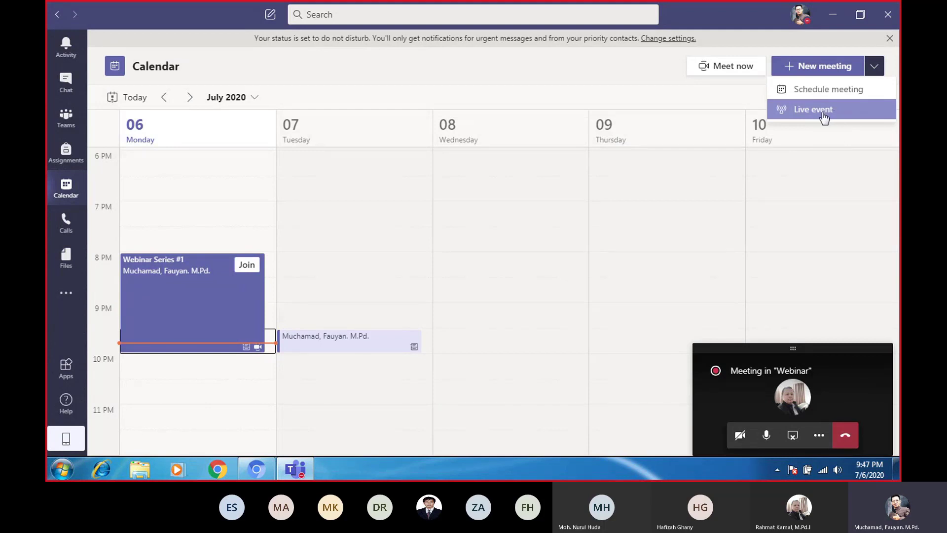
{"action": "left_click", "coordinate": [619, 81]}
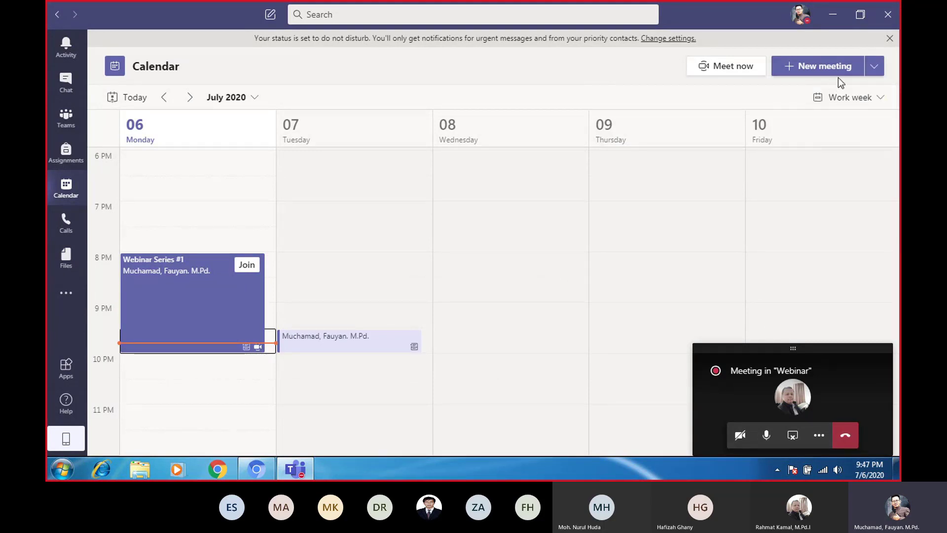
{"action": "left_click", "coordinate": [875, 69]}
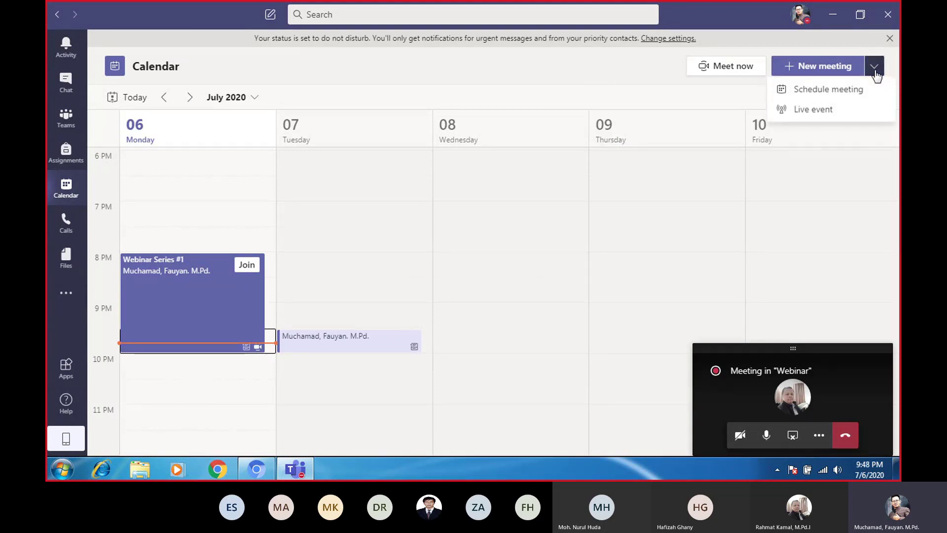
{"action": "left_click", "coordinate": [806, 116]}
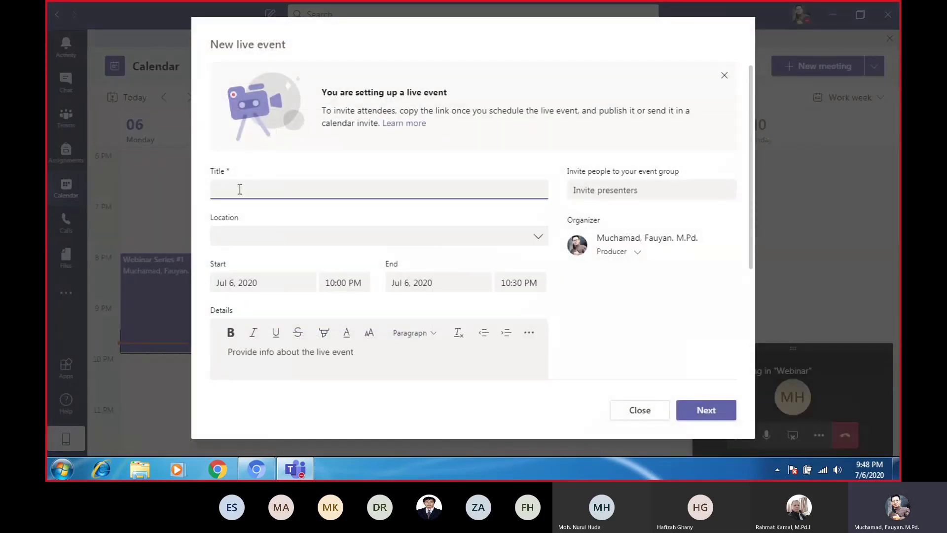
Title the live event 'WEBINAR NASIONAL PGMI', leaving Location empty
{"action": "type", "text": "WEBINAR NASIONAL PGMI"}
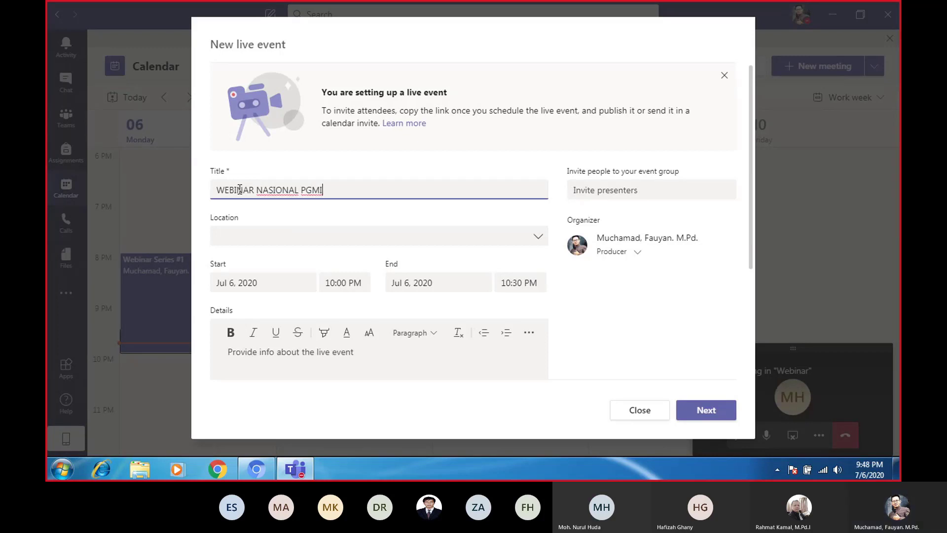
{"action": "left_click", "coordinate": [322, 236]}
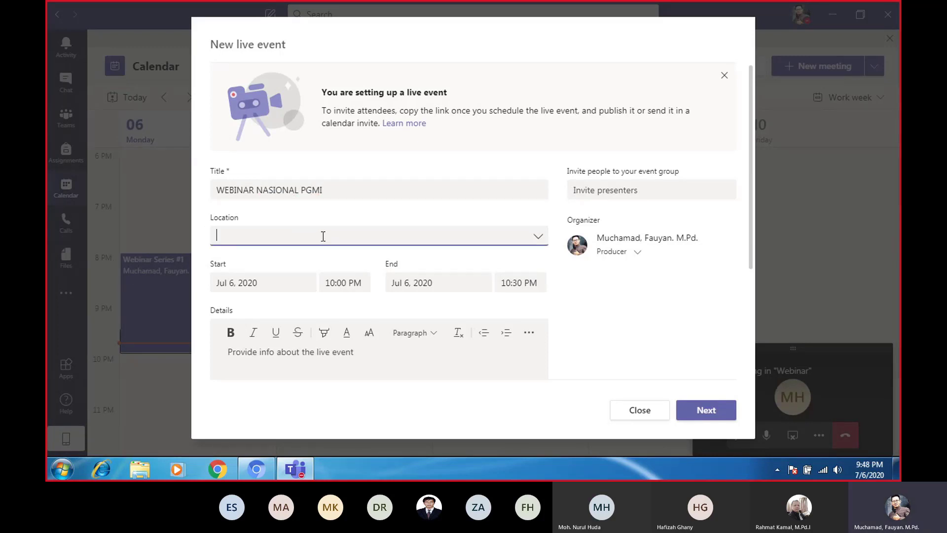
{"action": "left_click", "coordinate": [542, 241]}
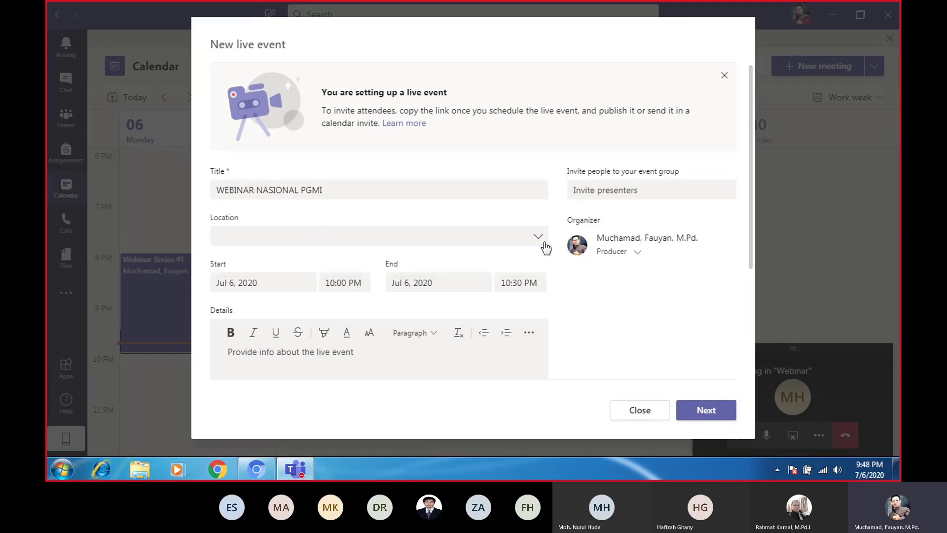
{"action": "left_click", "coordinate": [542, 241]}
{"action": "left_click", "coordinate": [339, 237]}
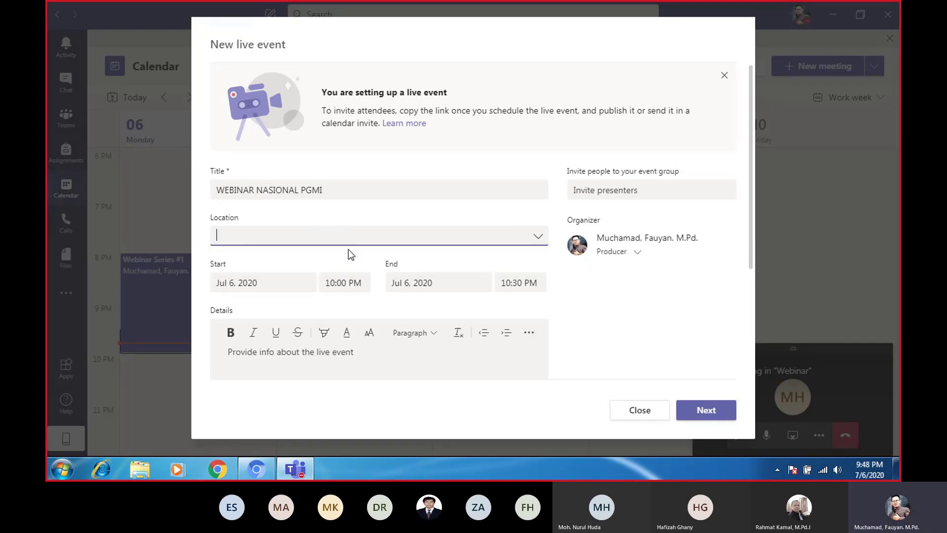
Set the start date to Jul 7, 2020 and the end time to 12:00 AM on Jul 8
{"action": "left_click", "coordinate": [257, 284]}
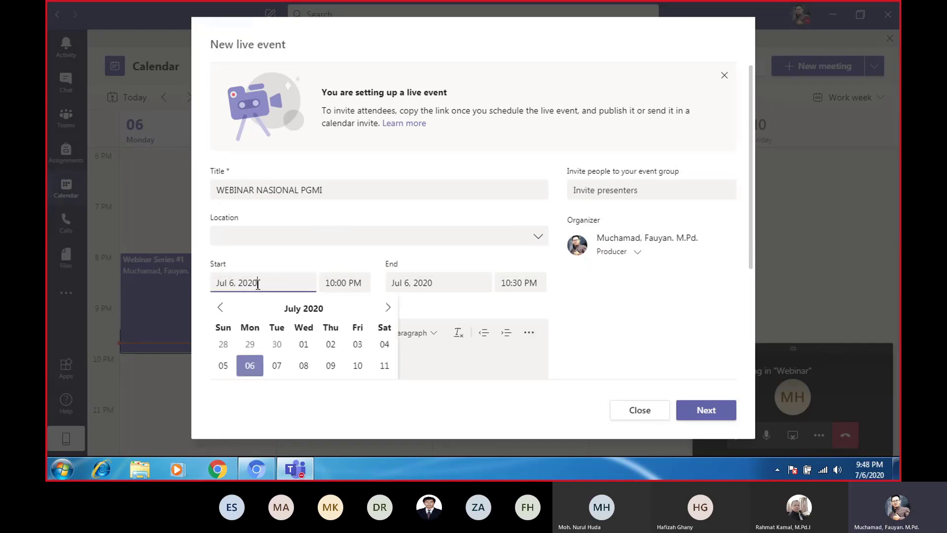
{"action": "left_click", "coordinate": [276, 364]}
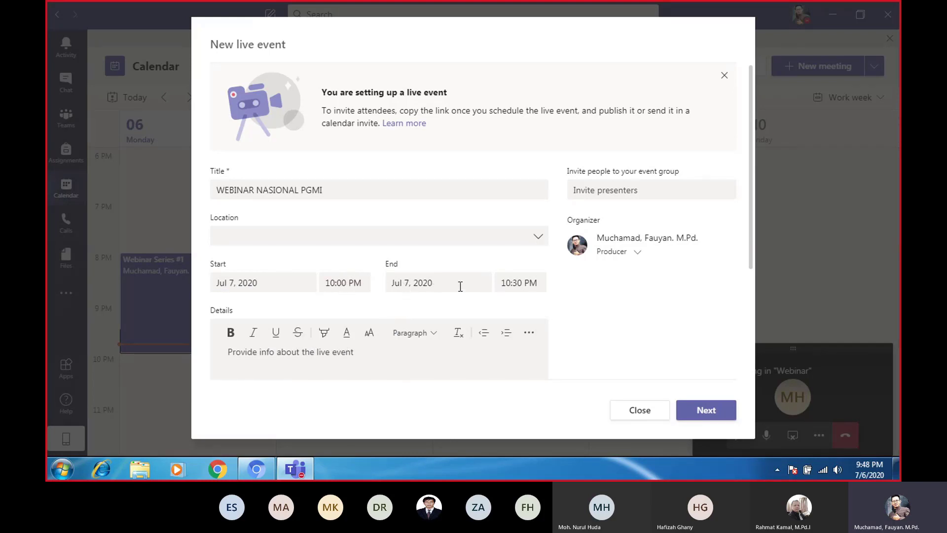
{"action": "left_click", "coordinate": [524, 283]}
{"action": "left_click", "coordinate": [526, 366]}
{"action": "left_click", "coordinate": [229, 359]}
Enter 'Webinar ini......' as the live event's details
{"action": "left_click", "coordinate": [238, 356]}
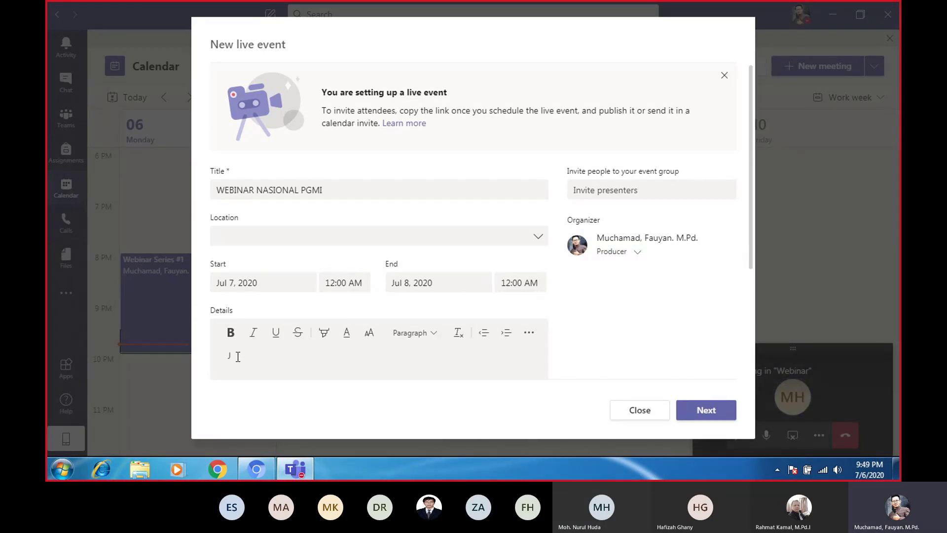
{"action": "key", "text": "BackSpace"}
{"action": "type", "text": "Jangan d"}
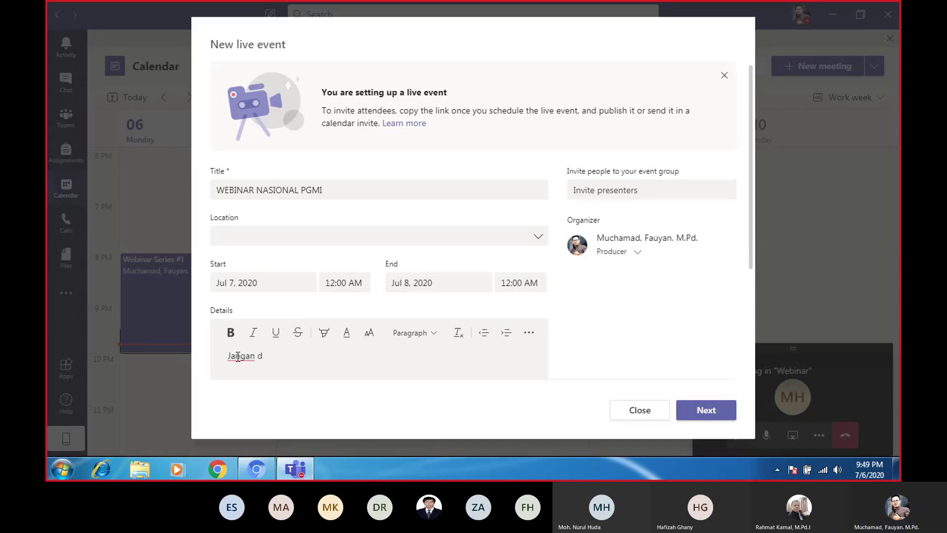
{"action": "key", "text": "BackSpace"}
{"action": "key", "text": "BackSpace"}
{"action": "key", "text": "BackSpace"}
{"action": "key", "text": "BackSpace"}
{"action": "key", "text": "BackSpace"}
{"action": "key", "text": "BackSpace"}
{"action": "key", "text": "BackSpace"}
{"action": "key", "text": "BackSpace"}
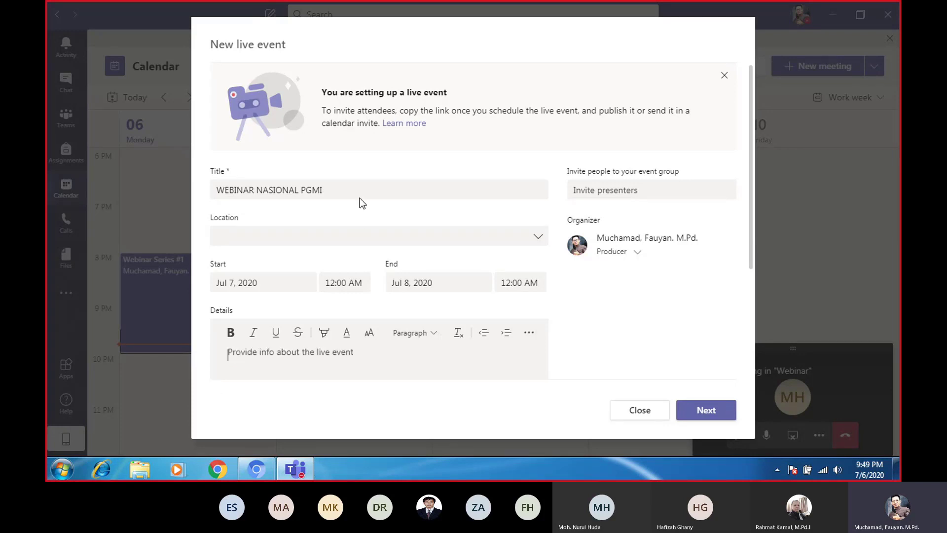
{"action": "type", "text": "Webi"}
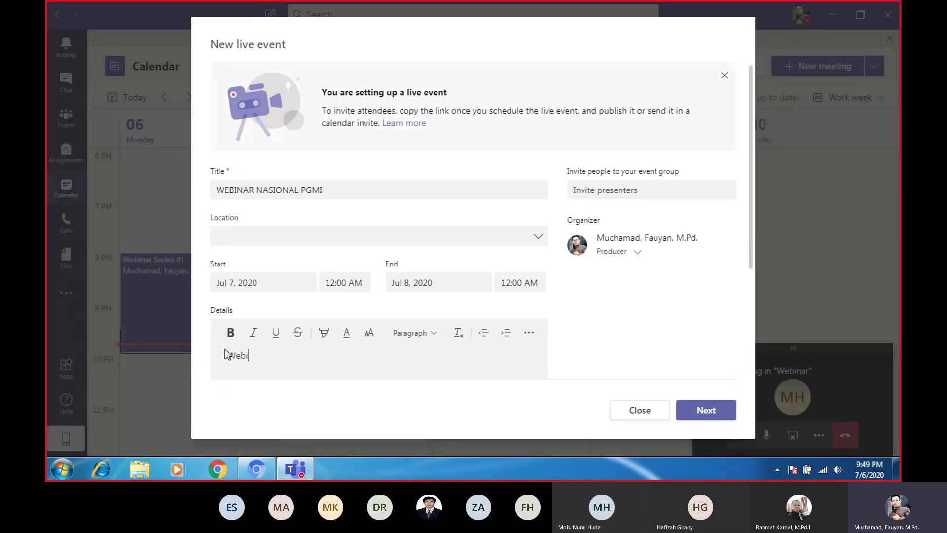
{"action": "type", "text": "nar ini......."}
Keep the organizer's role as Producer and view the live event help page before returning to Teams
{"action": "left_click", "coordinate": [645, 192]}
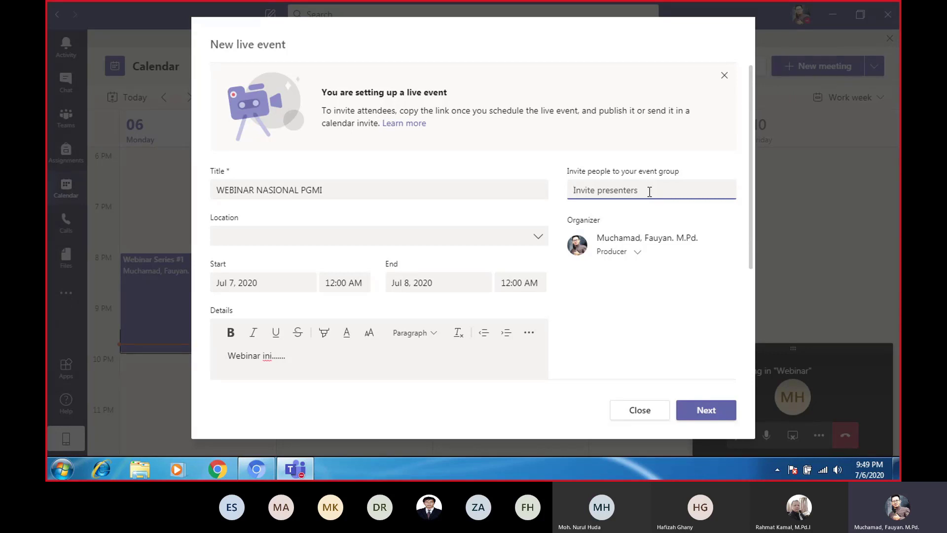
{"action": "left_click", "coordinate": [644, 262]}
{"action": "left_click", "coordinate": [639, 254]}
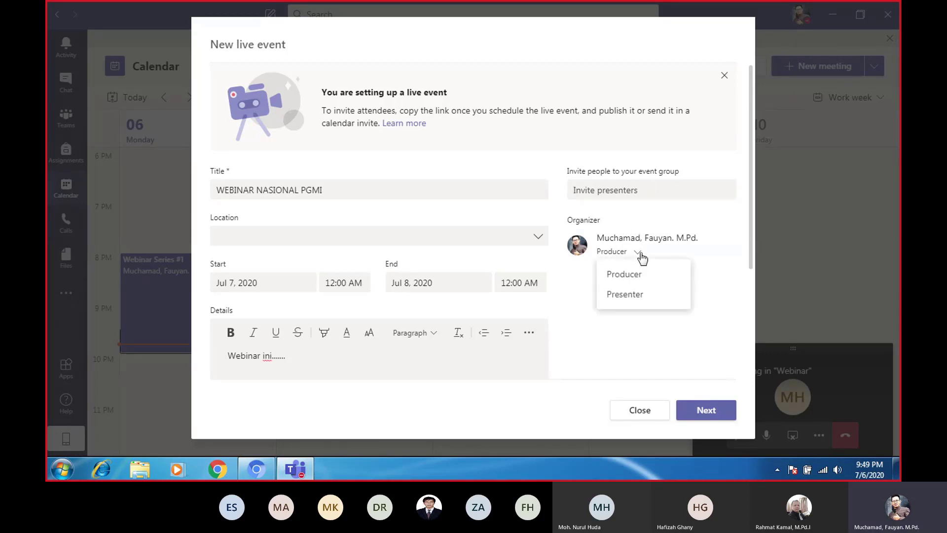
{"action": "left_click", "coordinate": [629, 186]}
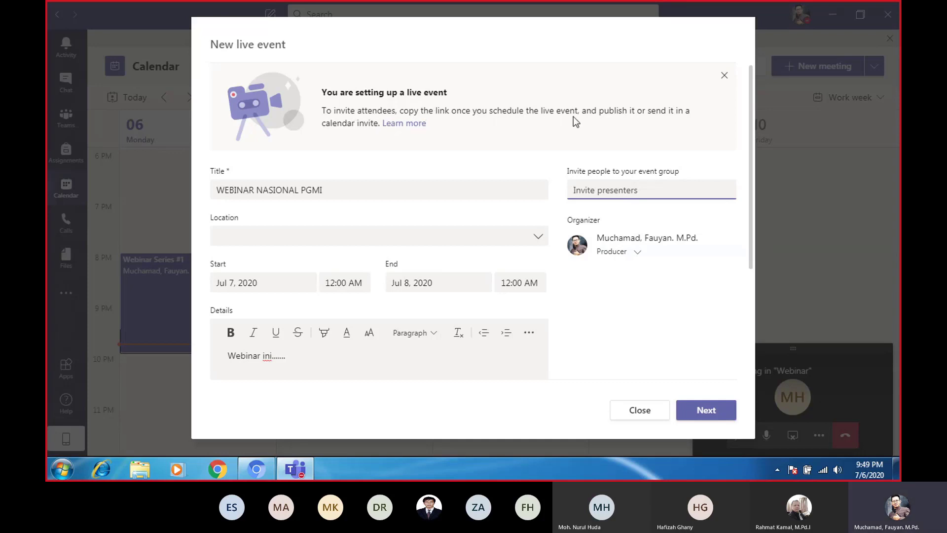
{"action": "left_click", "coordinate": [399, 124]}
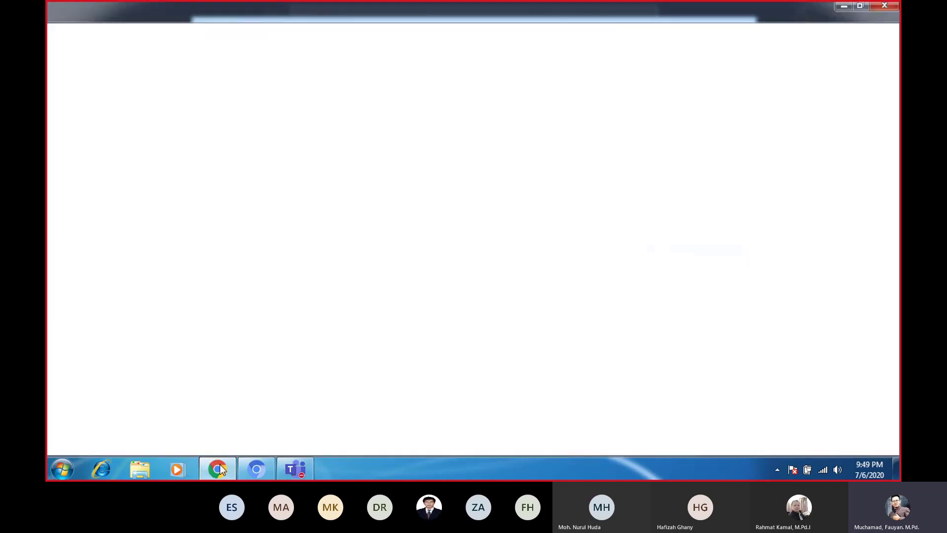
{"action": "left_click", "coordinate": [304, 467]}
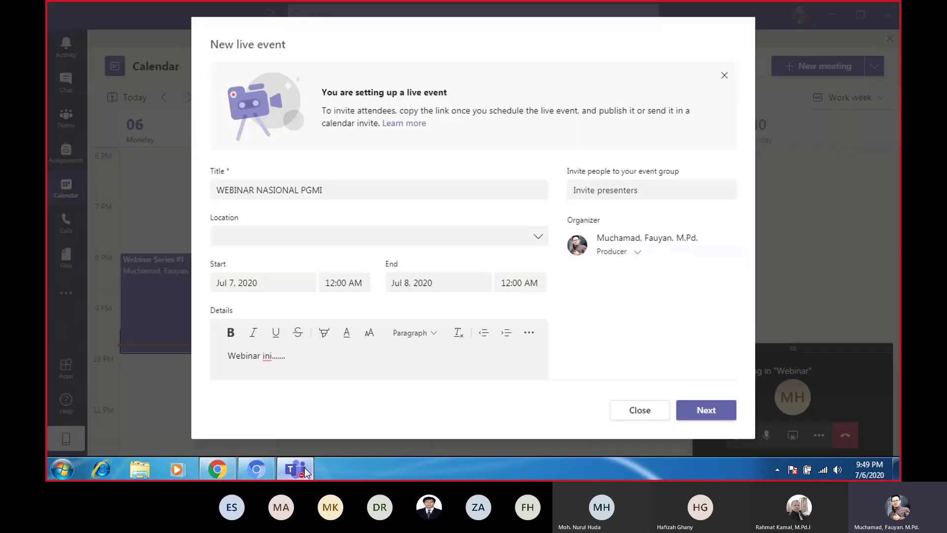
Give WEBINAR NASIONAL PGMI Public permissions and schedule it for Tuesday, July 7, 2020
{"action": "left_click", "coordinate": [710, 413]}
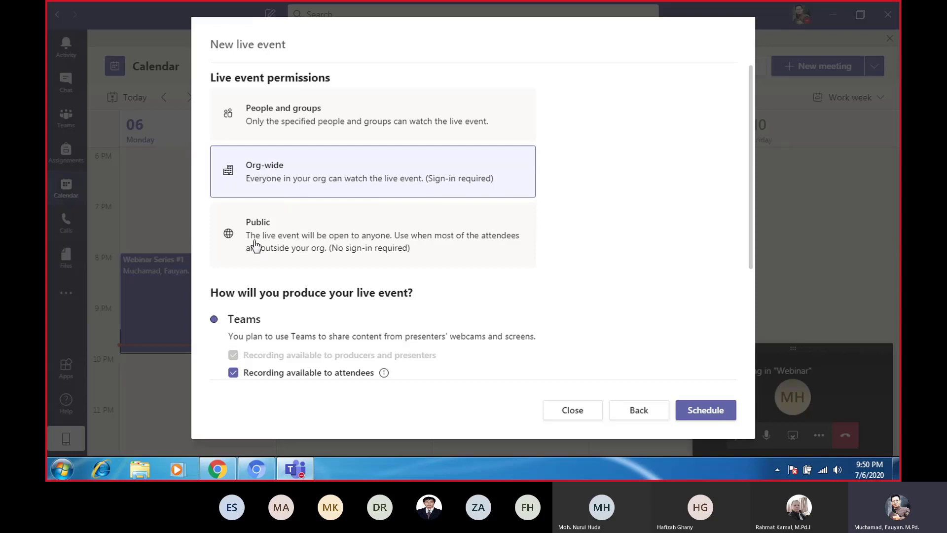
{"action": "left_click", "coordinate": [380, 255]}
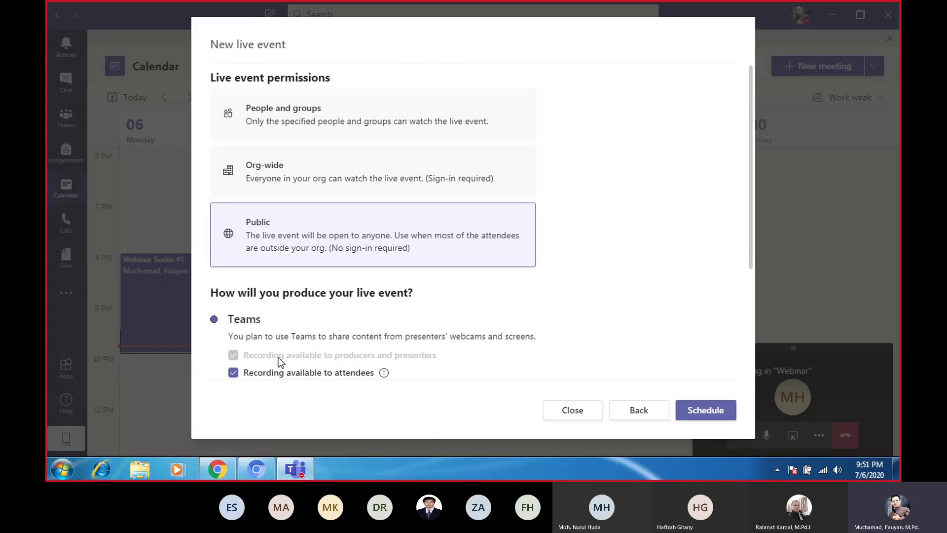
{"action": "left_click", "coordinate": [714, 417]}
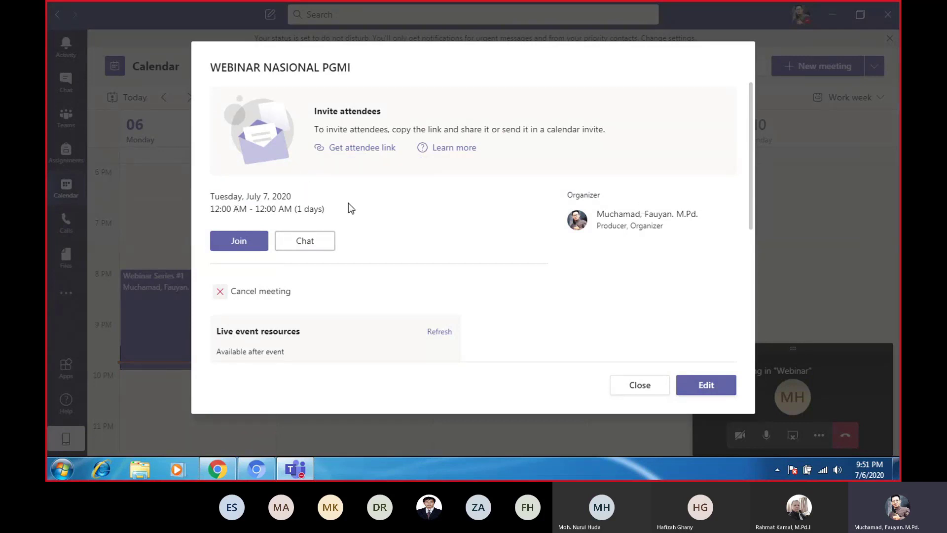
Copy the WEBINAR NASIONAL PGMI attendee link, then close the event details
{"action": "left_click", "coordinate": [358, 155]}
{"action": "right_click", "coordinate": [353, 148]}
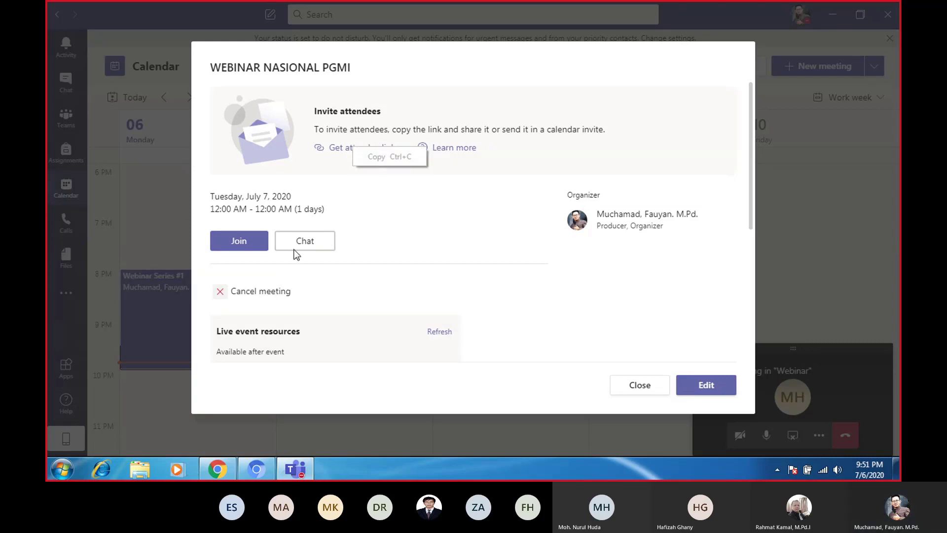
{"action": "left_click", "coordinate": [358, 298]}
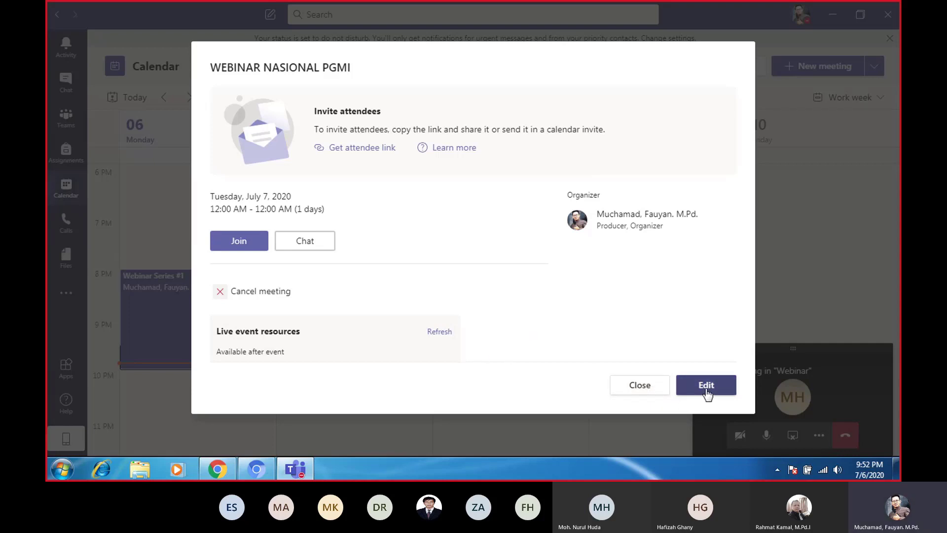
{"action": "left_click", "coordinate": [639, 385]}
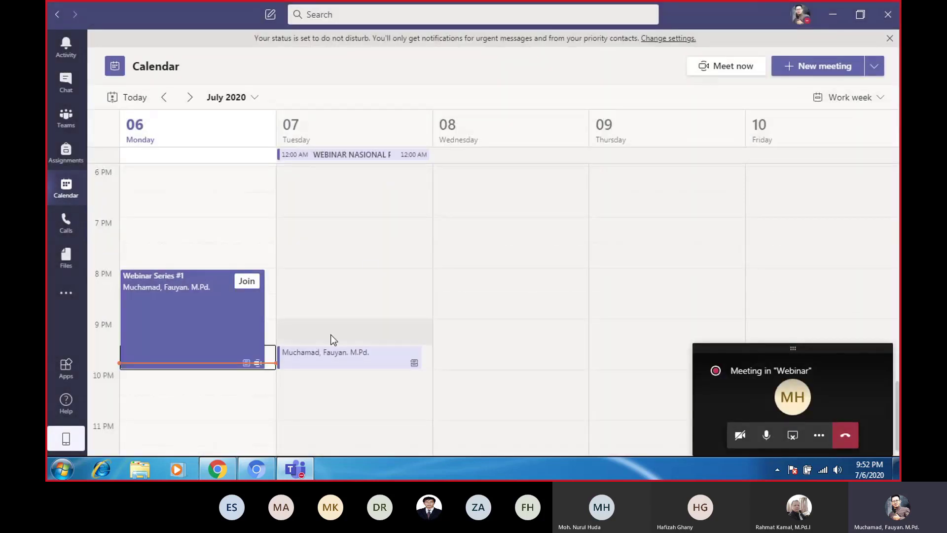
Open and close the Tuesday evening meeting entry, then return to the ongoing Webinar meeting from the mini window
{"action": "double_click", "coordinate": [335, 358]}
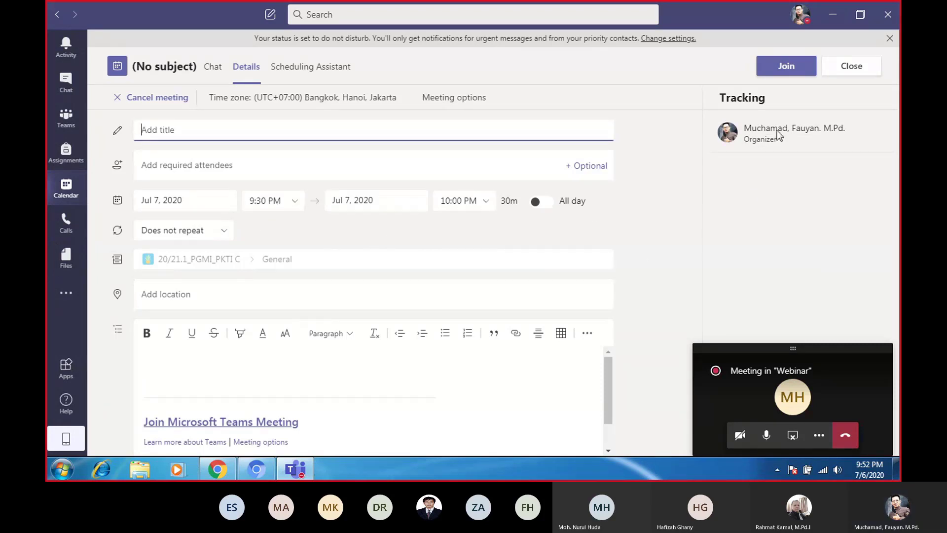
{"action": "scroll", "coordinate": [437, 279], "scroll_direction": "down", "scroll_amount": 1}
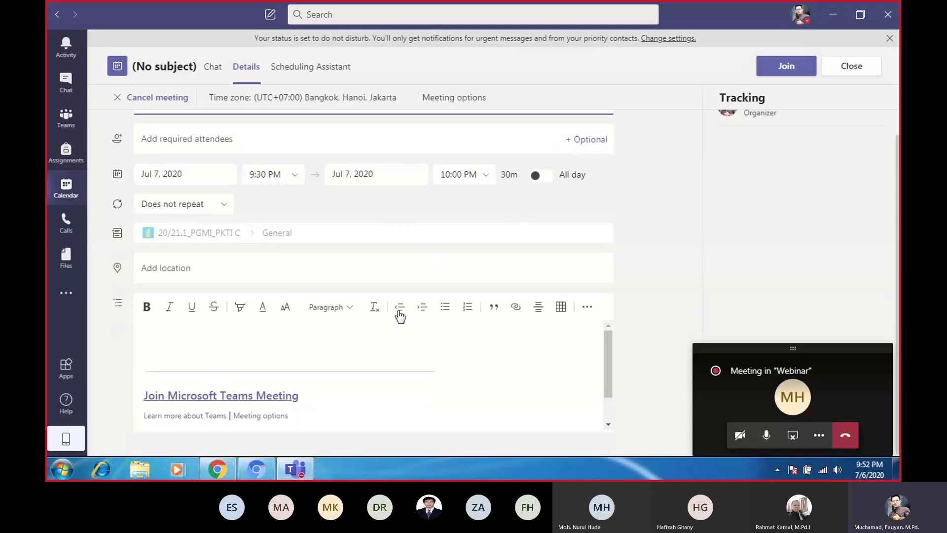
{"action": "scroll", "coordinate": [640, 195], "scroll_direction": "up", "scroll_amount": 1}
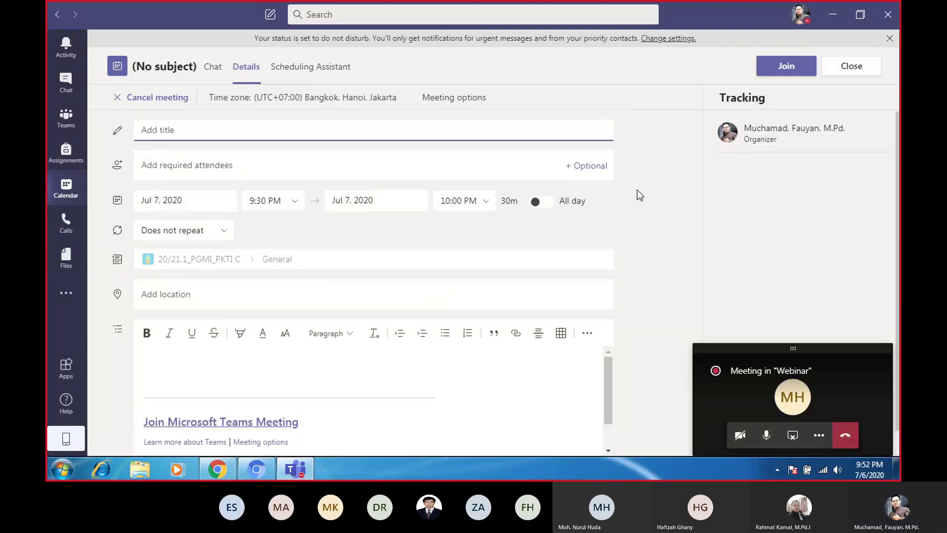
{"action": "left_click", "coordinate": [844, 75]}
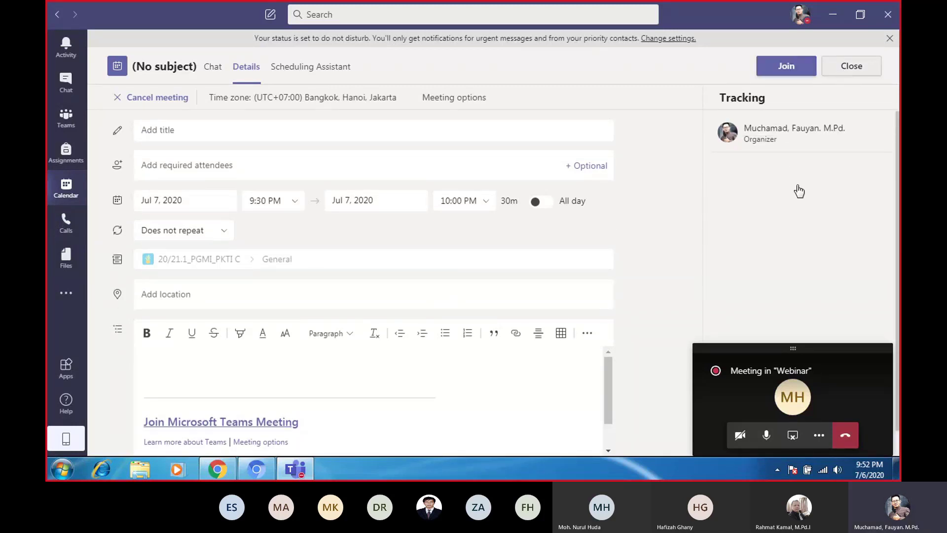
{"action": "left_click", "coordinate": [812, 389]}
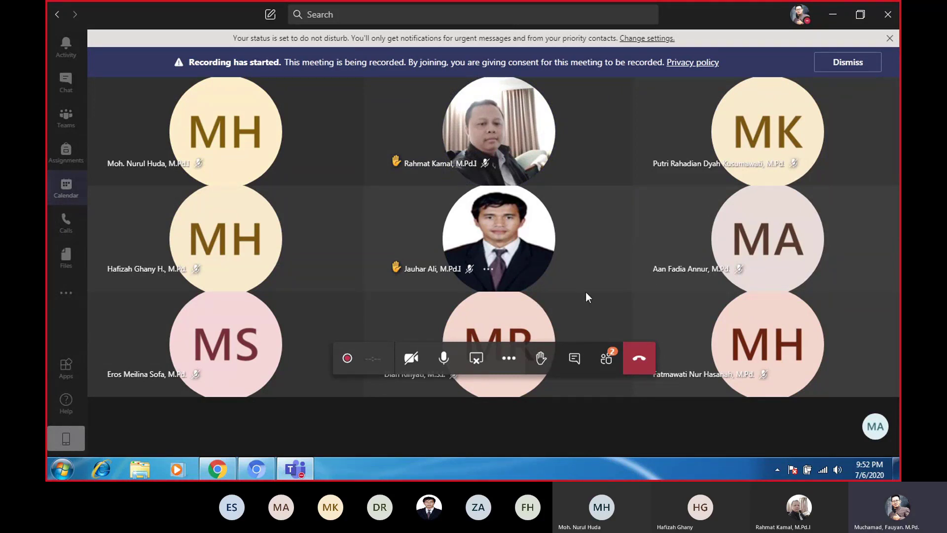
Open the People panel listing 10 participants and download the attendance list
{"action": "left_click", "coordinate": [606, 358]}
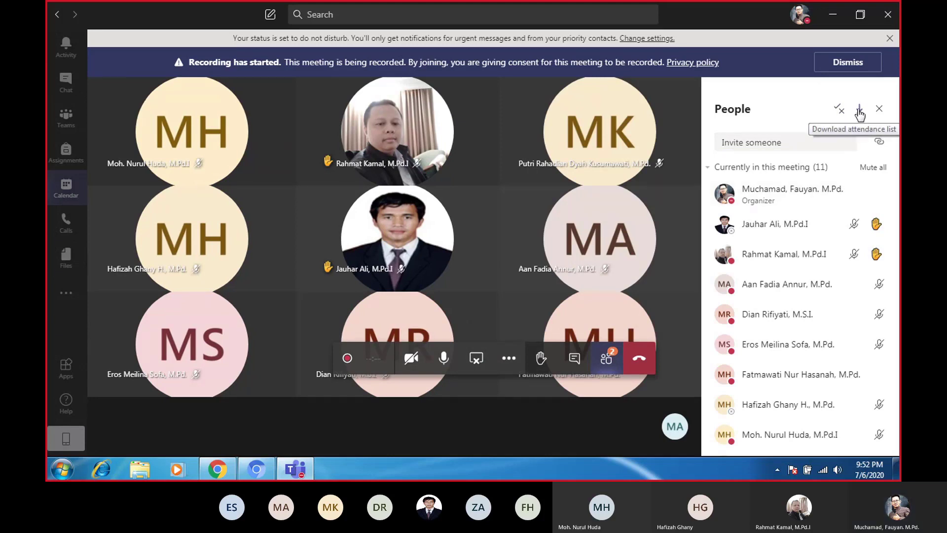
{"action": "left_click", "coordinate": [860, 111]}
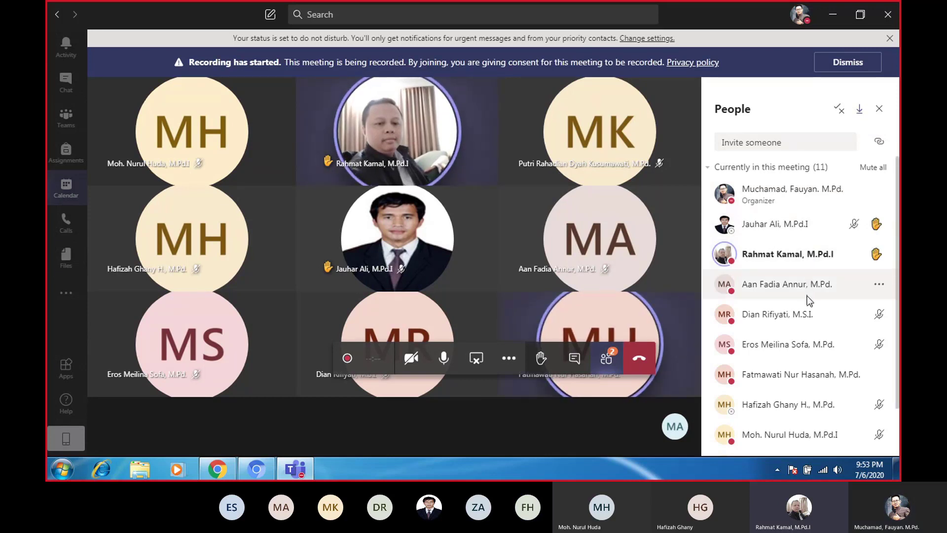
{"action": "scroll", "coordinate": [809, 301], "scroll_direction": "down", "scroll_amount": 3}
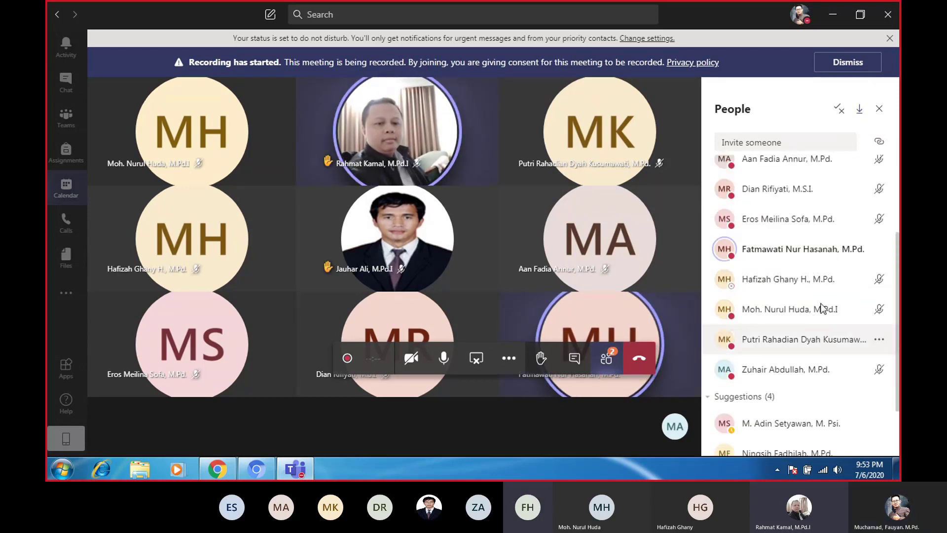
{"action": "scroll", "coordinate": [835, 254], "scroll_direction": "up", "scroll_amount": 2}
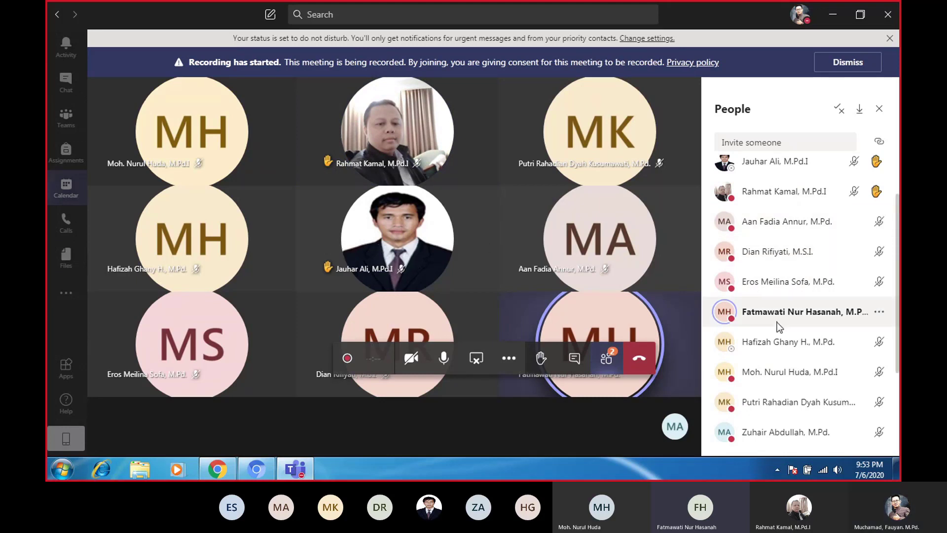
{"action": "scroll", "coordinate": [779, 279], "scroll_direction": "up", "scroll_amount": 2}
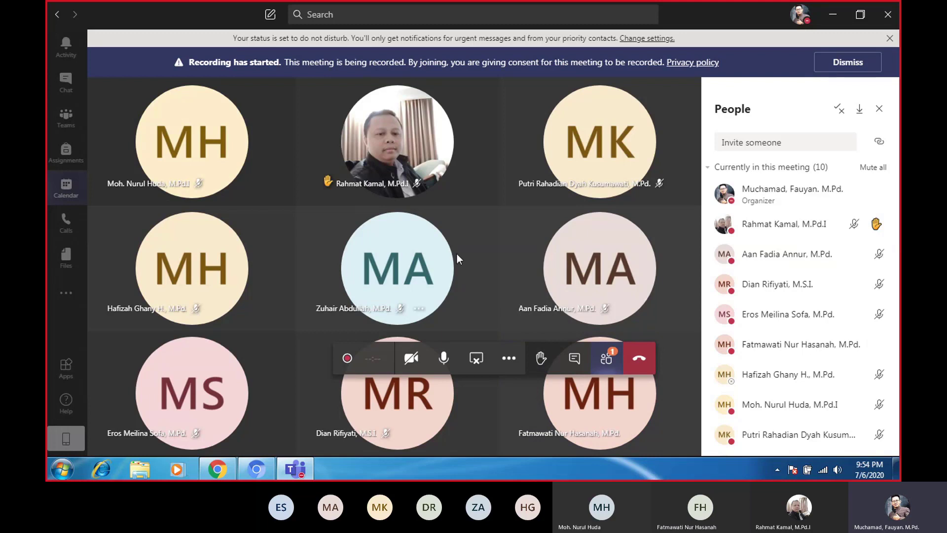
Switch with Ctrl+3 from the meeting to the JATENG 10 team's General channel
{"action": "mouse_move", "coordinate": [395, 149]}
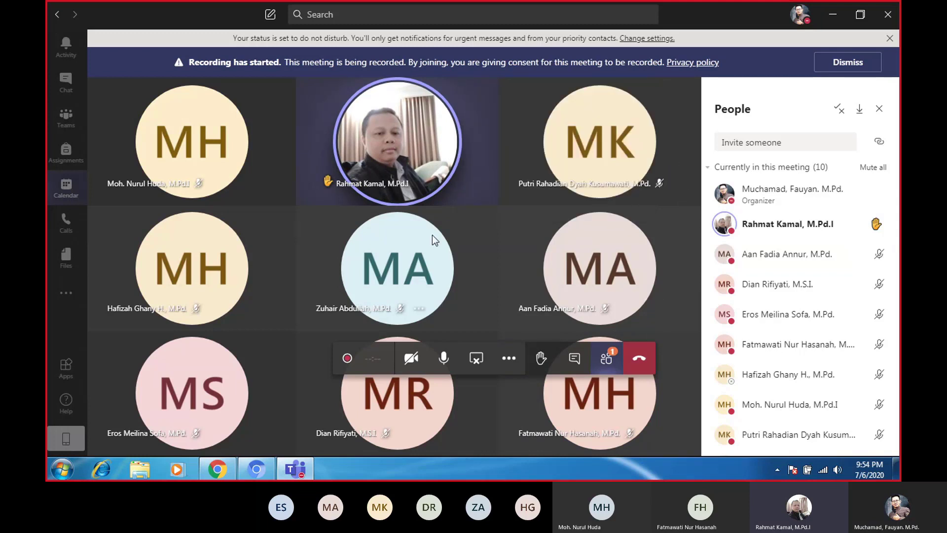
{"action": "mouse_move", "coordinate": [433, 239]}
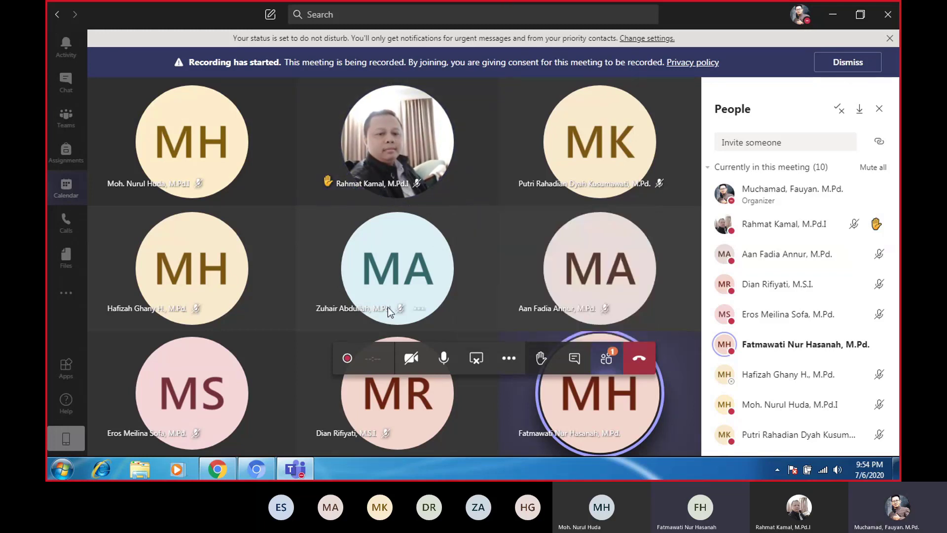
{"action": "mouse_move", "coordinate": [404, 286]}
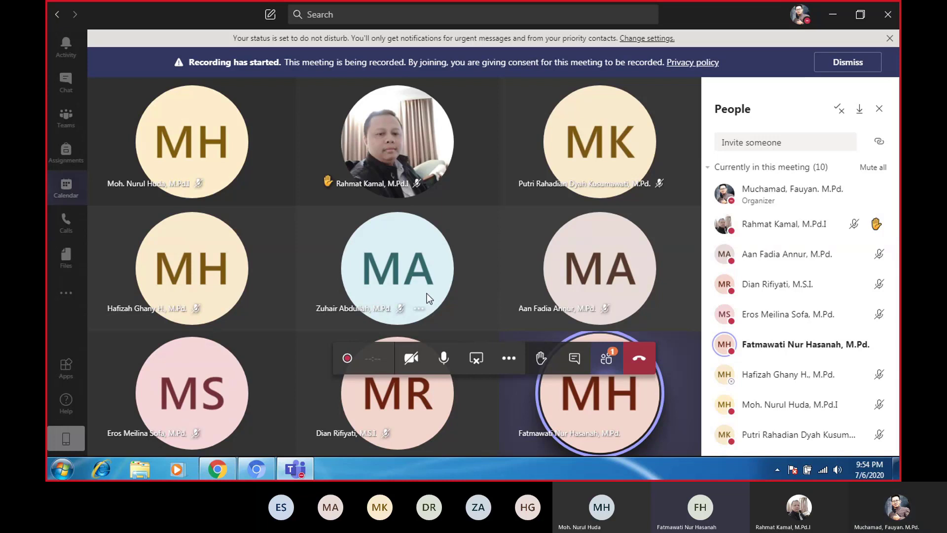
{"action": "mouse_move", "coordinate": [436, 269]}
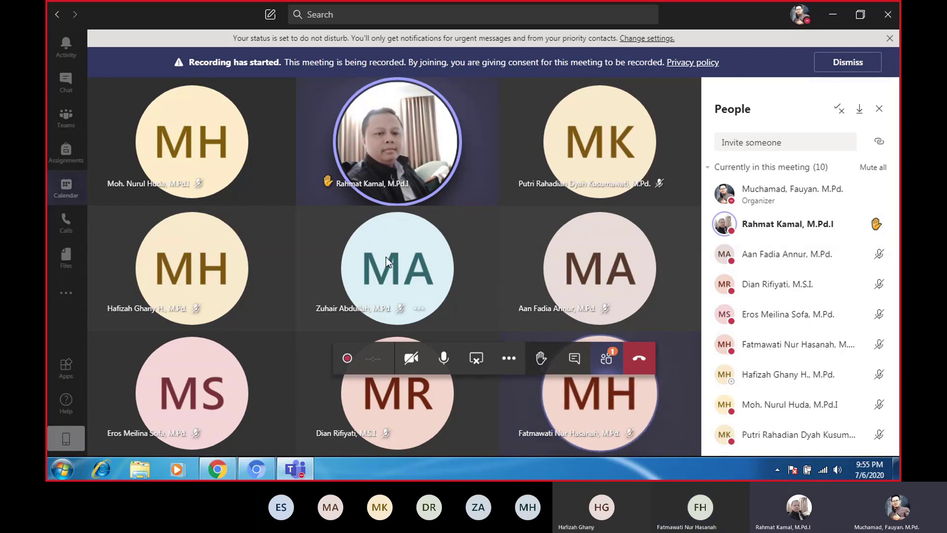
{"action": "mouse_move", "coordinate": [385, 257]}
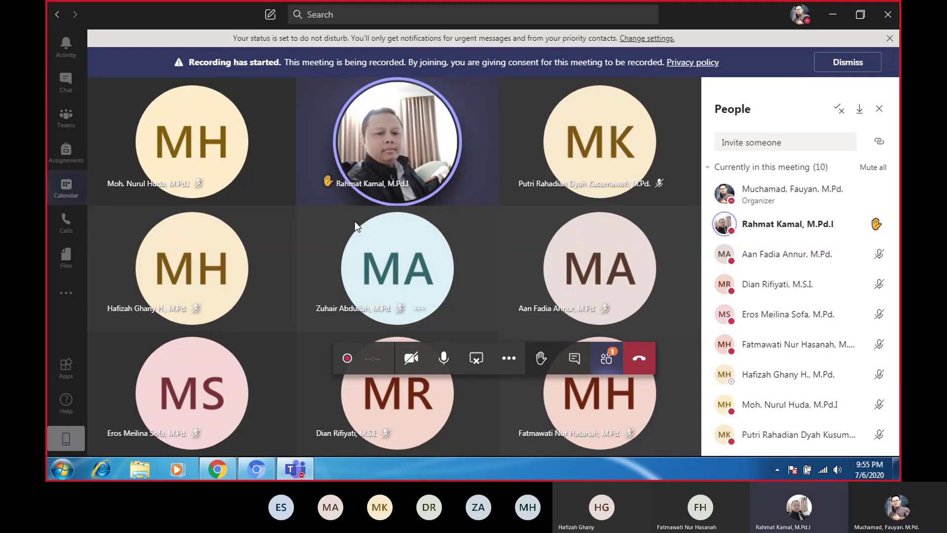
{"action": "key", "text": "ctrl+3"}
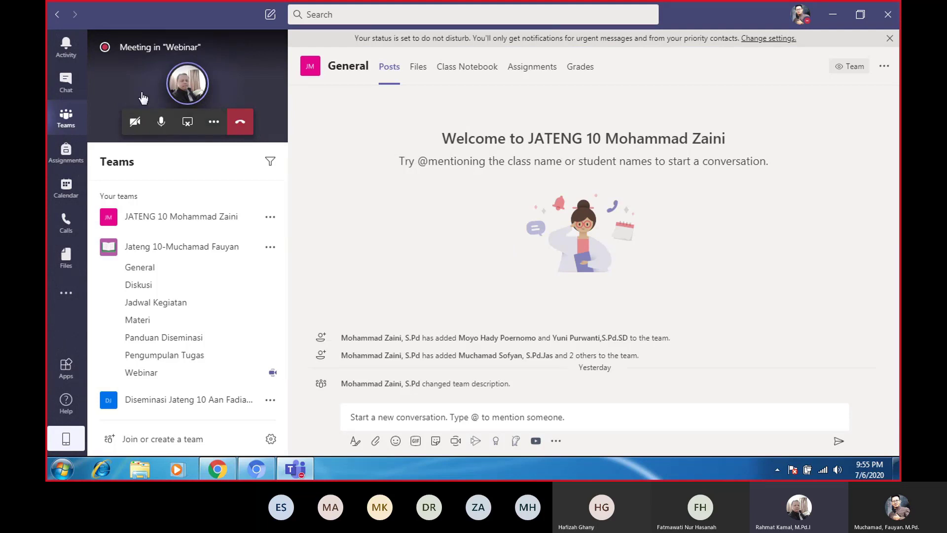
Open the Jateng 10 class team's Materi channel and scroll its posts to the Office 365 guide pdf
{"action": "left_click", "coordinate": [138, 321]}
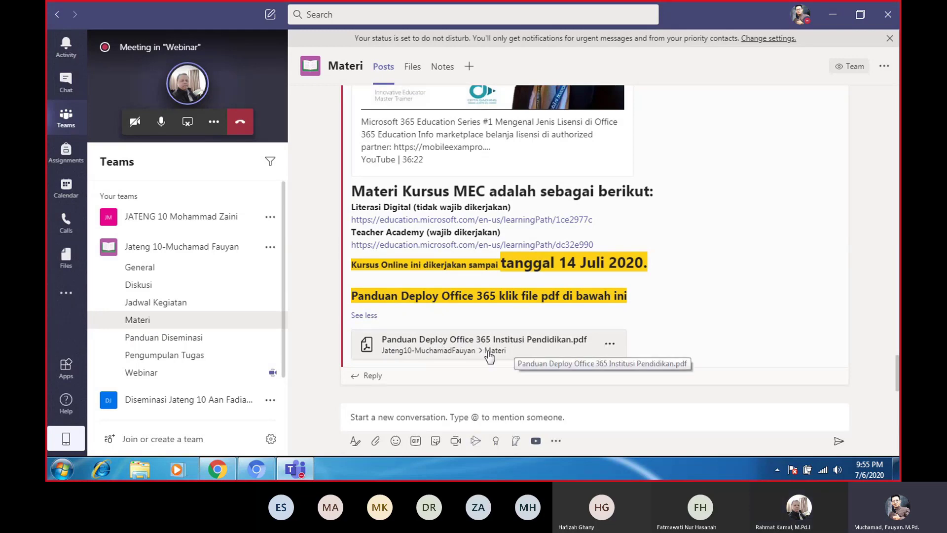
{"action": "scroll", "coordinate": [449, 287], "scroll_direction": "up", "scroll_amount": 6}
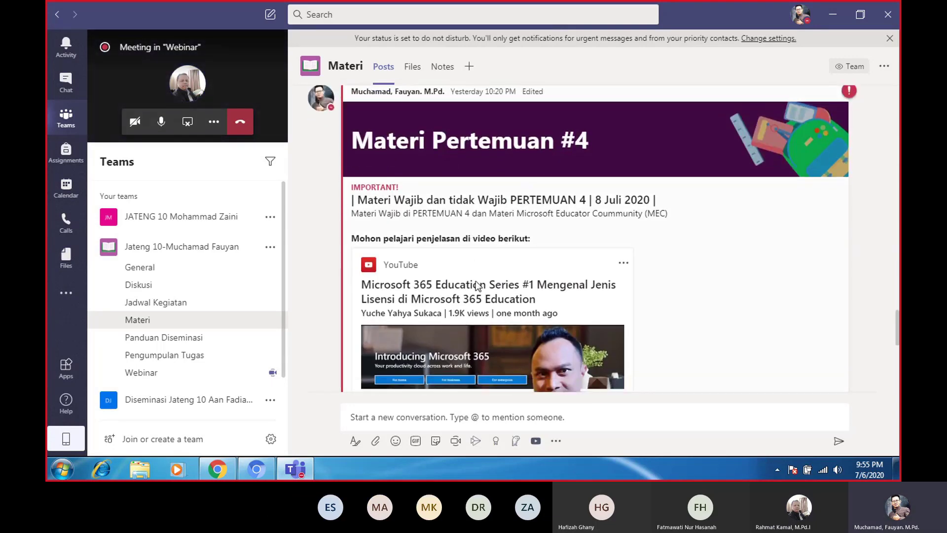
{"action": "scroll", "coordinate": [493, 271], "scroll_direction": "down", "scroll_amount": 7}
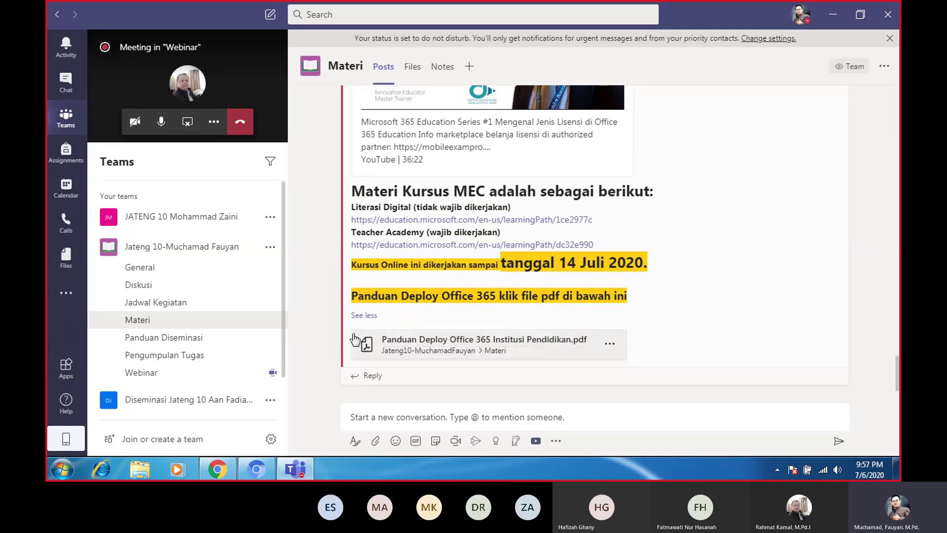
Scroll back through the Materi posts and expand the full Materi Pertemuan #1 post
{"action": "scroll", "coordinate": [375, 306], "scroll_direction": "up", "scroll_amount": 6}
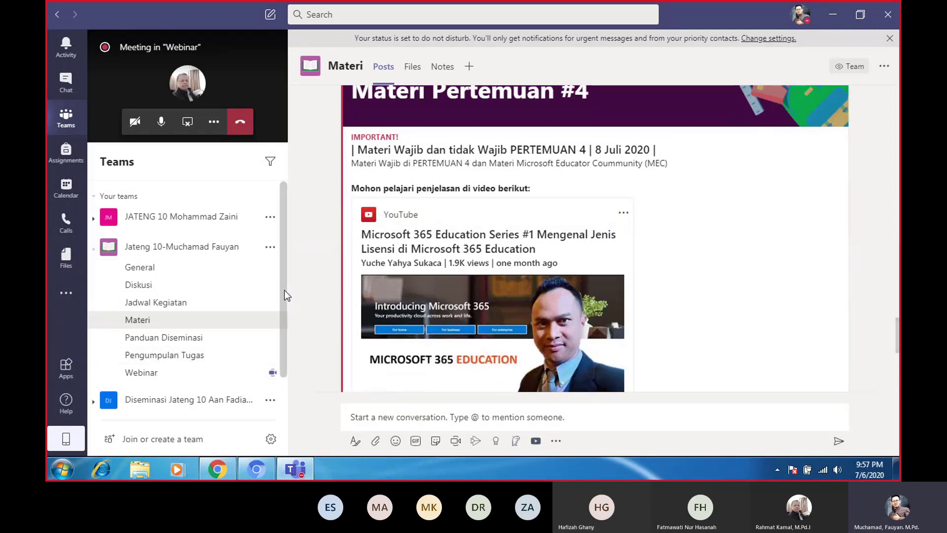
{"action": "left_click_drag", "start_coordinate": [284, 290], "coordinate": [283, 334]}
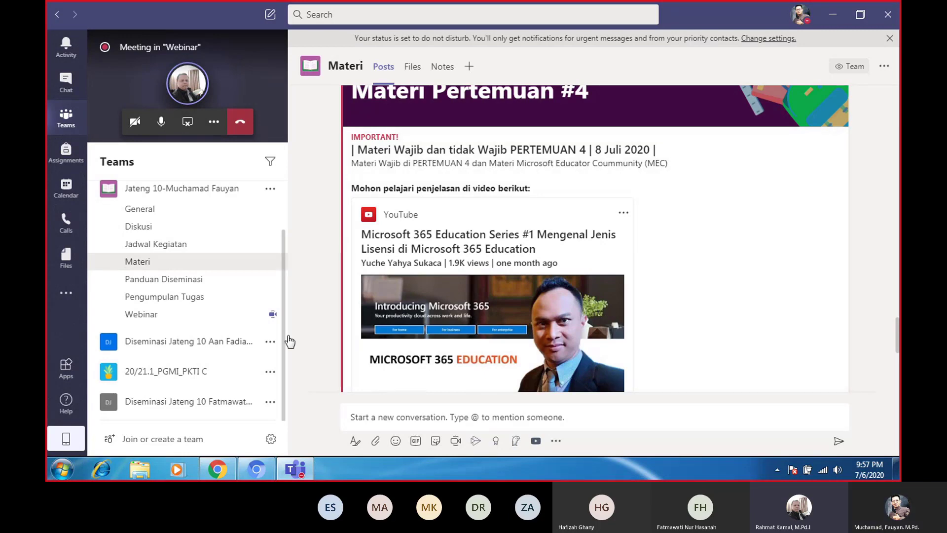
{"action": "scroll", "coordinate": [326, 303], "scroll_direction": "up", "scroll_amount": 4}
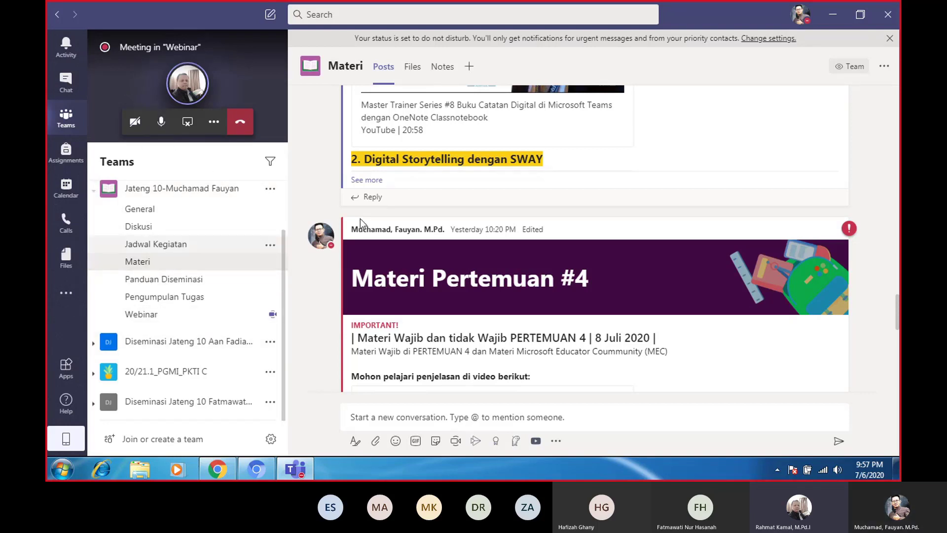
{"action": "scroll", "coordinate": [417, 211], "scroll_direction": "up", "scroll_amount": 10}
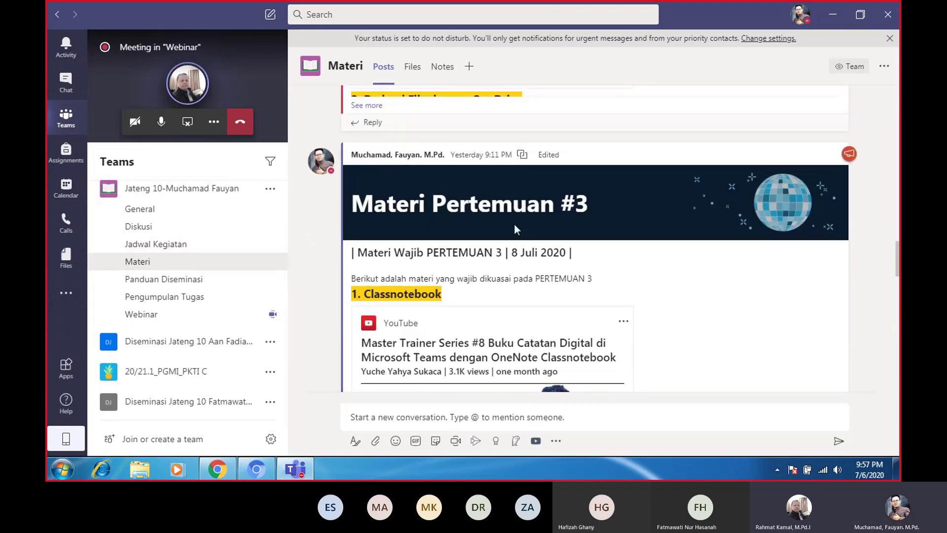
{"action": "scroll", "coordinate": [455, 235], "scroll_direction": "up", "scroll_amount": 15}
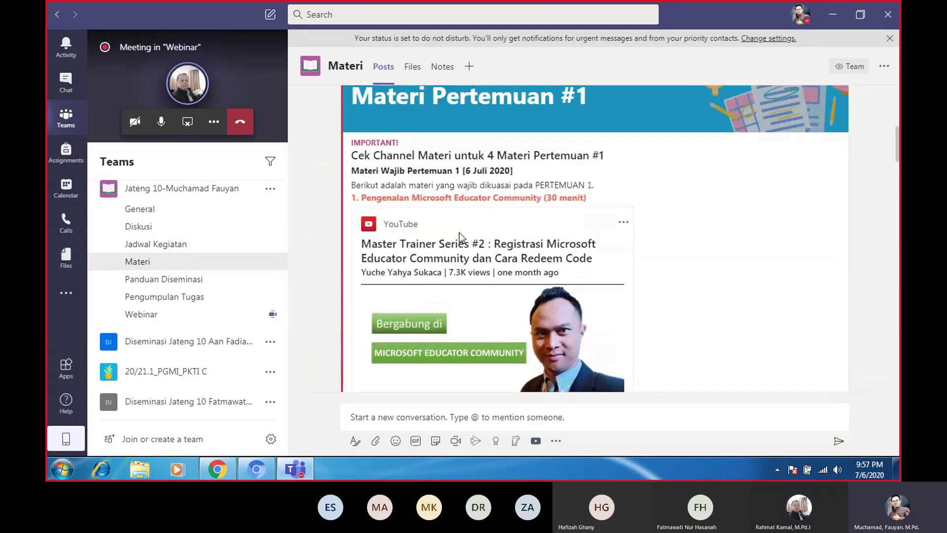
{"action": "scroll", "coordinate": [432, 232], "scroll_direction": "down", "scroll_amount": 4}
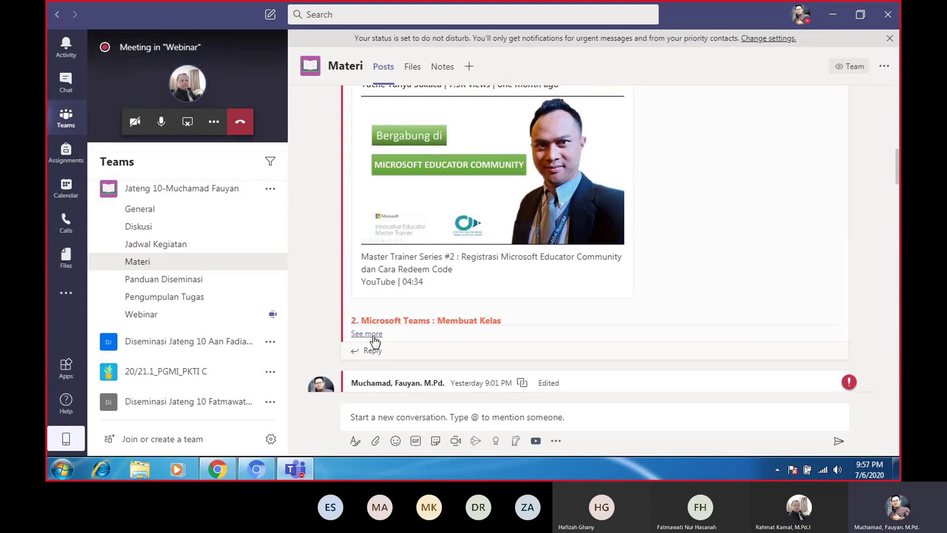
{"action": "left_click", "coordinate": [374, 334]}
Expand the Materi Pertemuan #2 post, then restore the full-screen meeting gallery
{"action": "scroll", "coordinate": [429, 327], "scroll_direction": "down", "scroll_amount": 6}
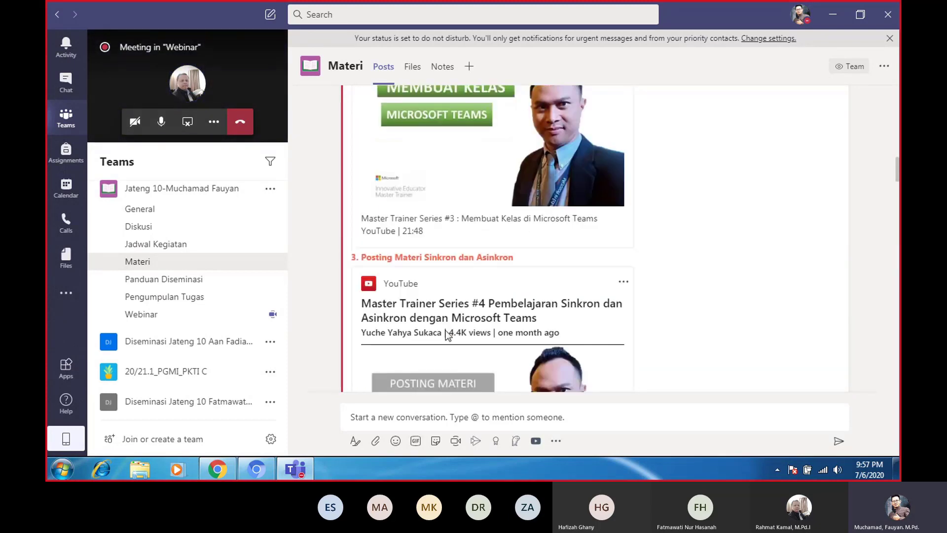
{"action": "scroll", "coordinate": [448, 235], "scroll_direction": "down", "scroll_amount": 5}
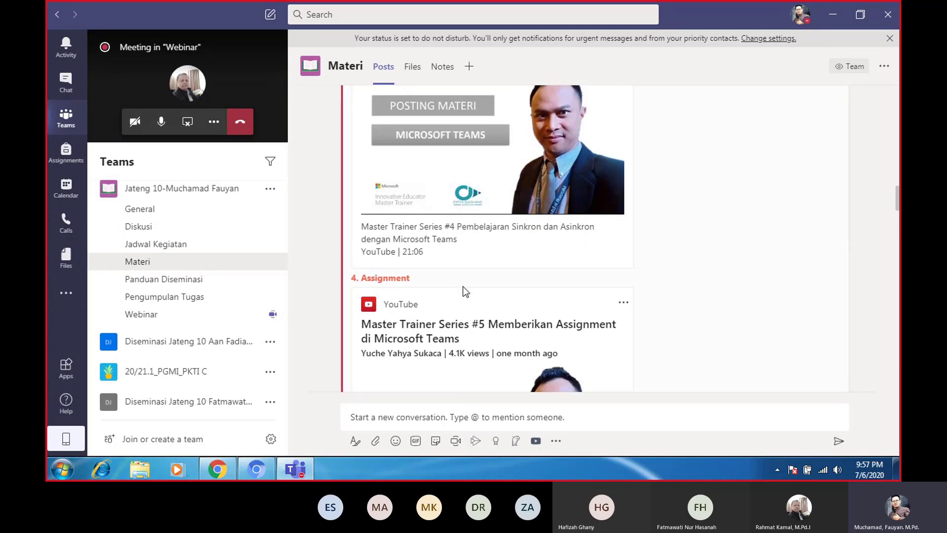
{"action": "scroll", "coordinate": [464, 287], "scroll_direction": "down", "scroll_amount": 10}
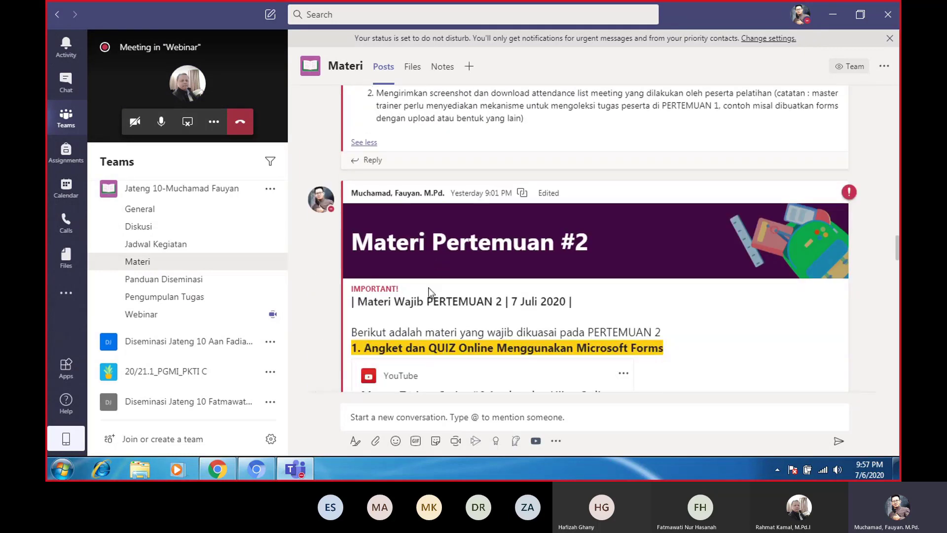
{"action": "scroll", "coordinate": [449, 264], "scroll_direction": "down", "scroll_amount": 3}
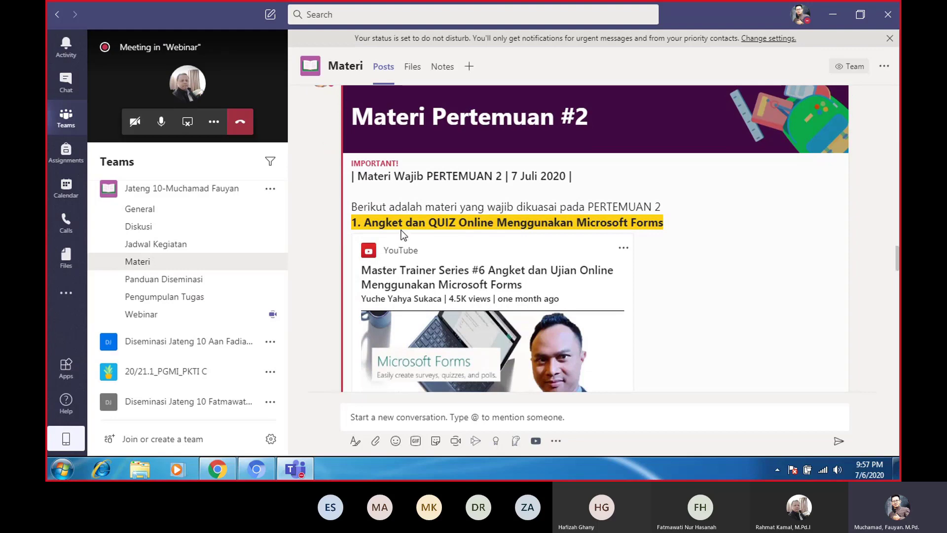
{"action": "scroll", "coordinate": [454, 304], "scroll_direction": "down", "scroll_amount": 6}
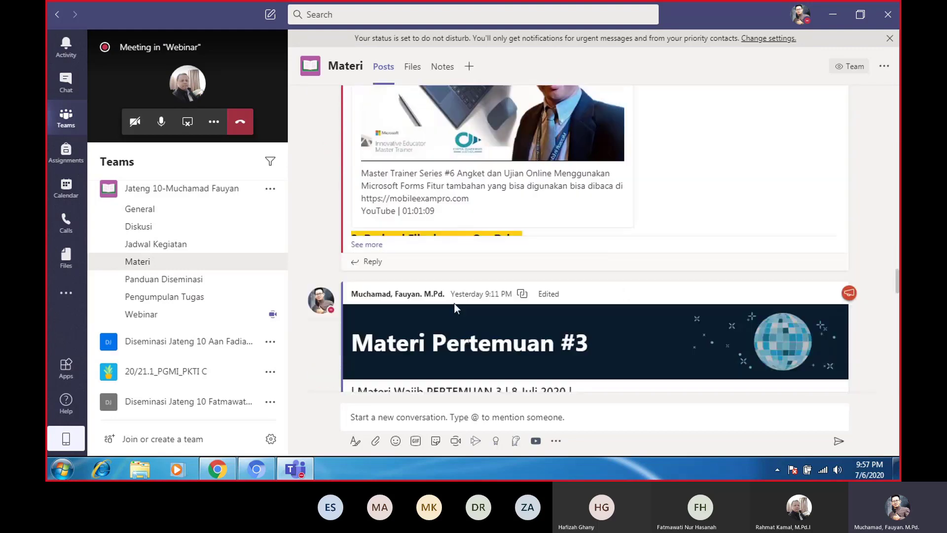
{"action": "left_click", "coordinate": [365, 229]}
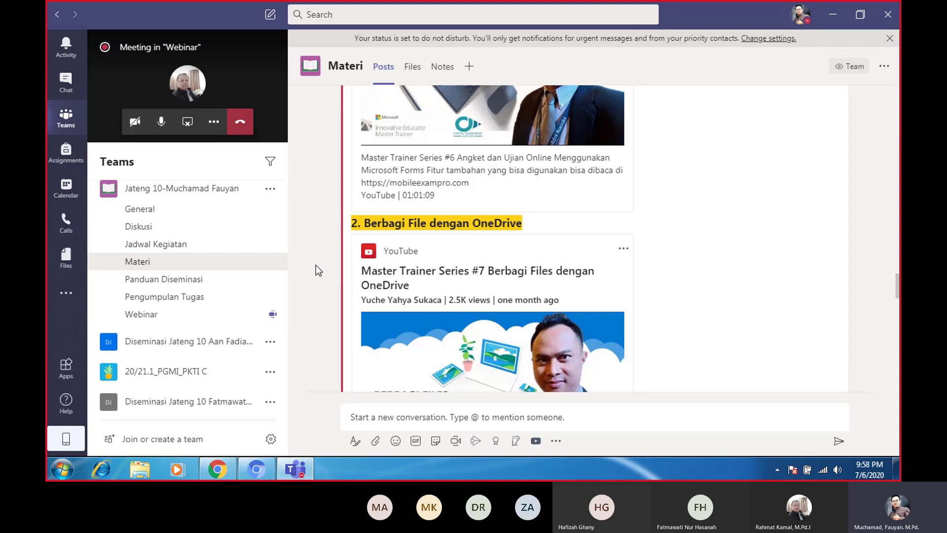
{"action": "left_click", "coordinate": [255, 93]}
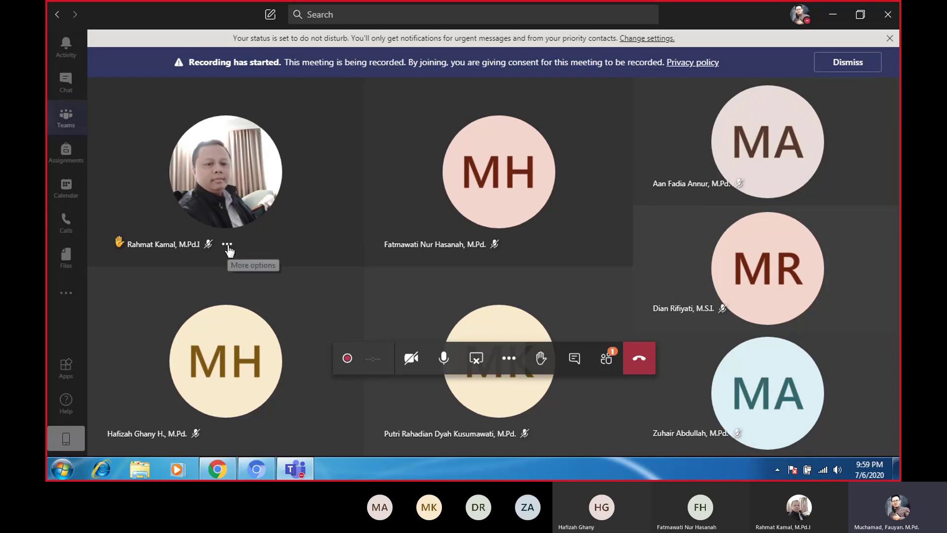
{"action": "mouse_move", "coordinate": [277, 234]}
{"action": "mouse_move", "coordinate": [241, 217]}
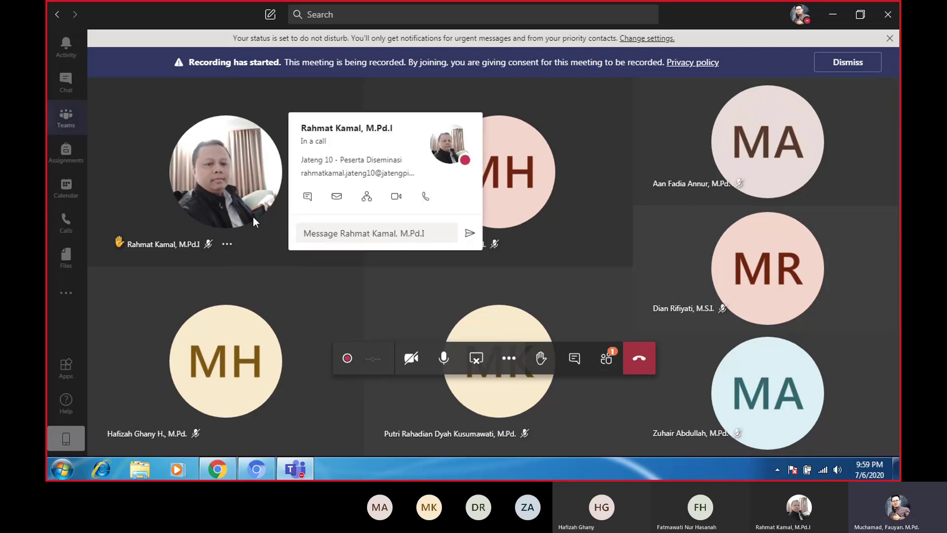
Open the People panel listing 7 current participants and view two participants' profile cards
{"action": "left_click", "coordinate": [607, 360]}
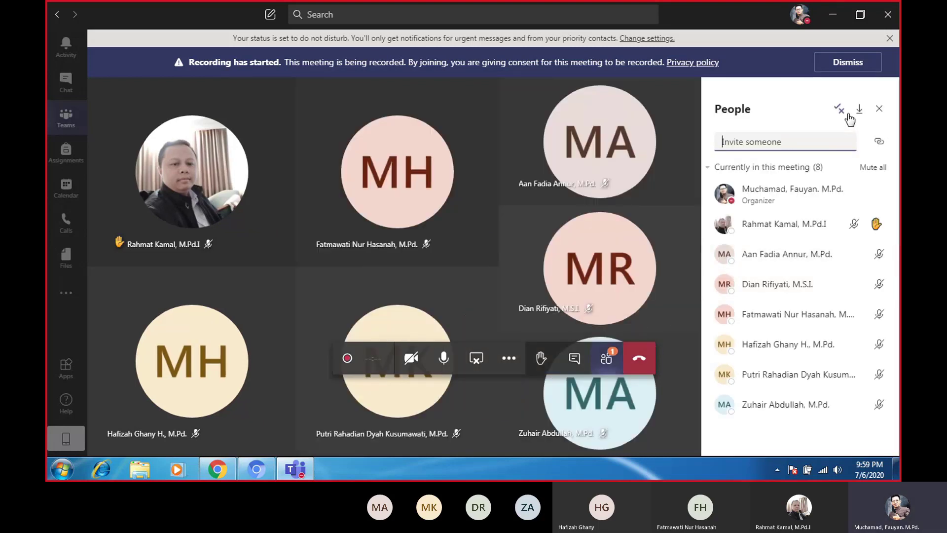
{"action": "scroll", "coordinate": [809, 256], "scroll_direction": "down", "scroll_amount": 3}
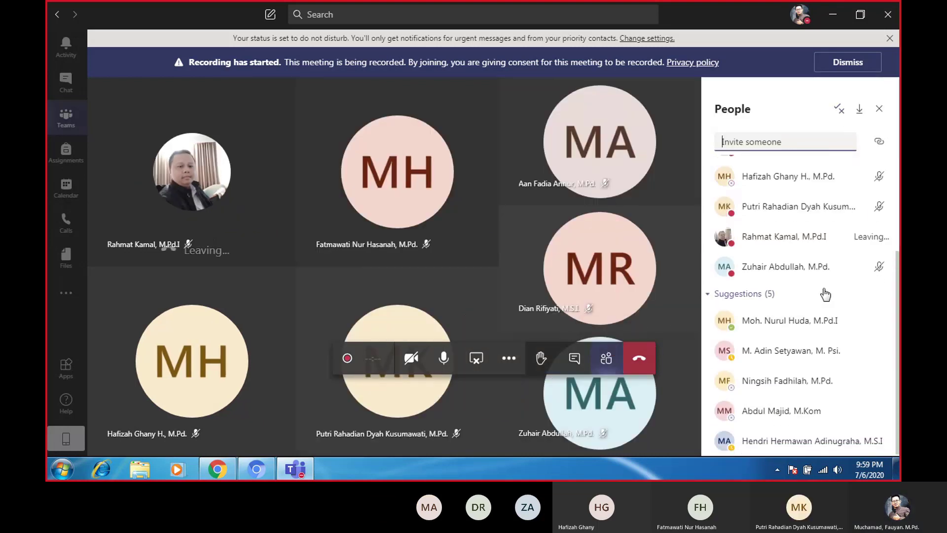
{"action": "scroll", "coordinate": [833, 256], "scroll_direction": "up", "scroll_amount": 3}
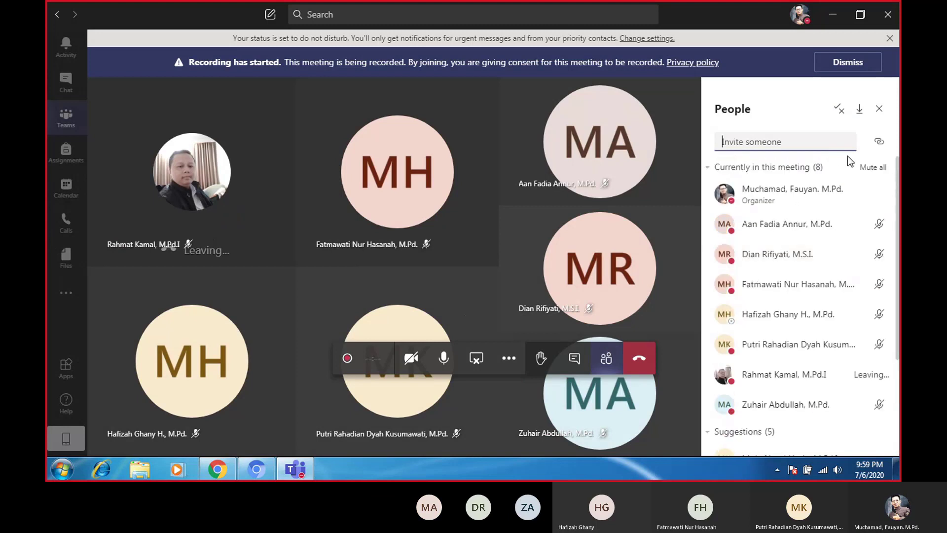
{"action": "left_click", "coordinate": [386, 217]}
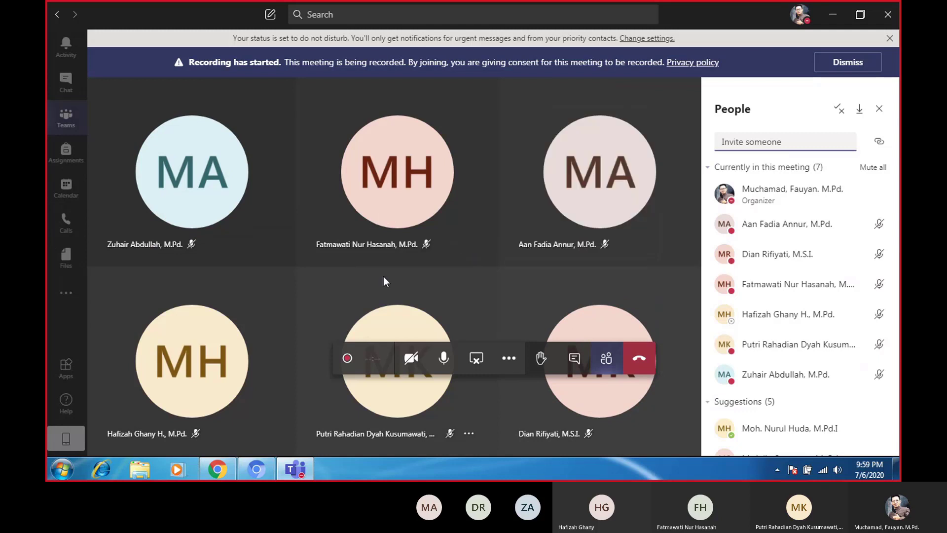
{"action": "left_click", "coordinate": [371, 133]}
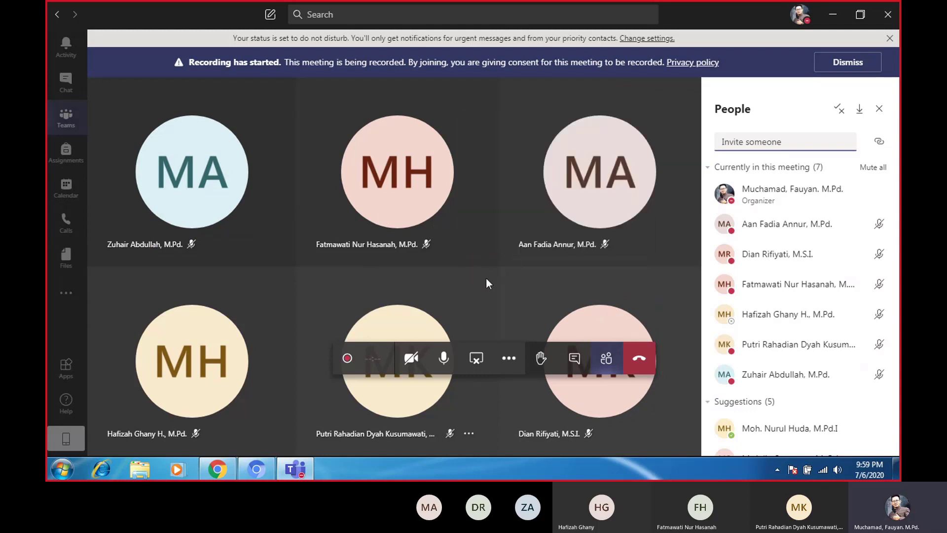